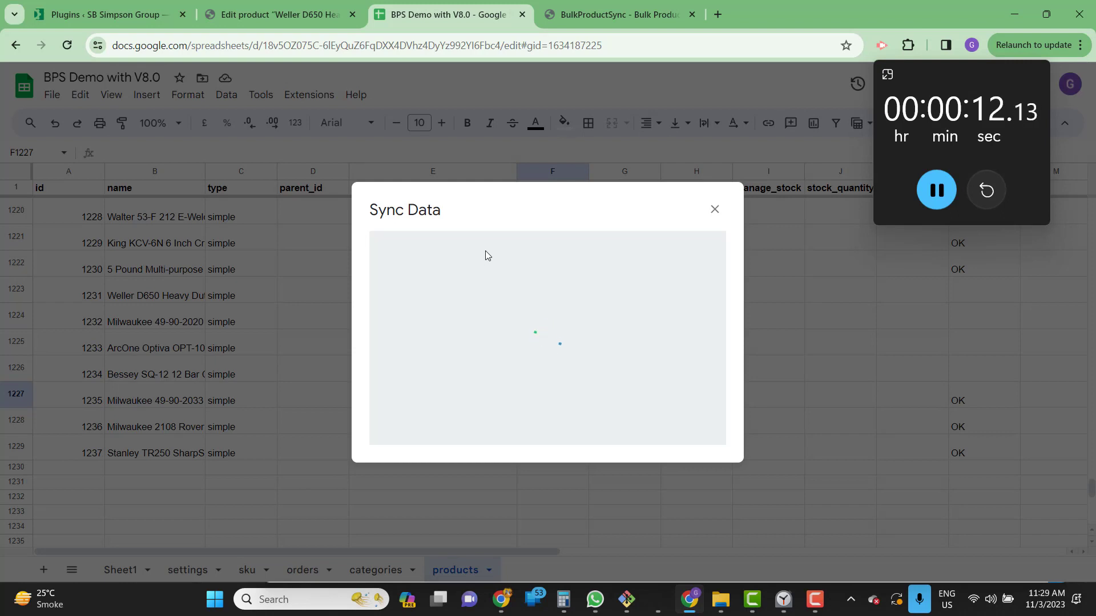
# Step: Run the product sync for the BPS Demo sheet and pause the stopwatch
pyautogui.click(486, 244)
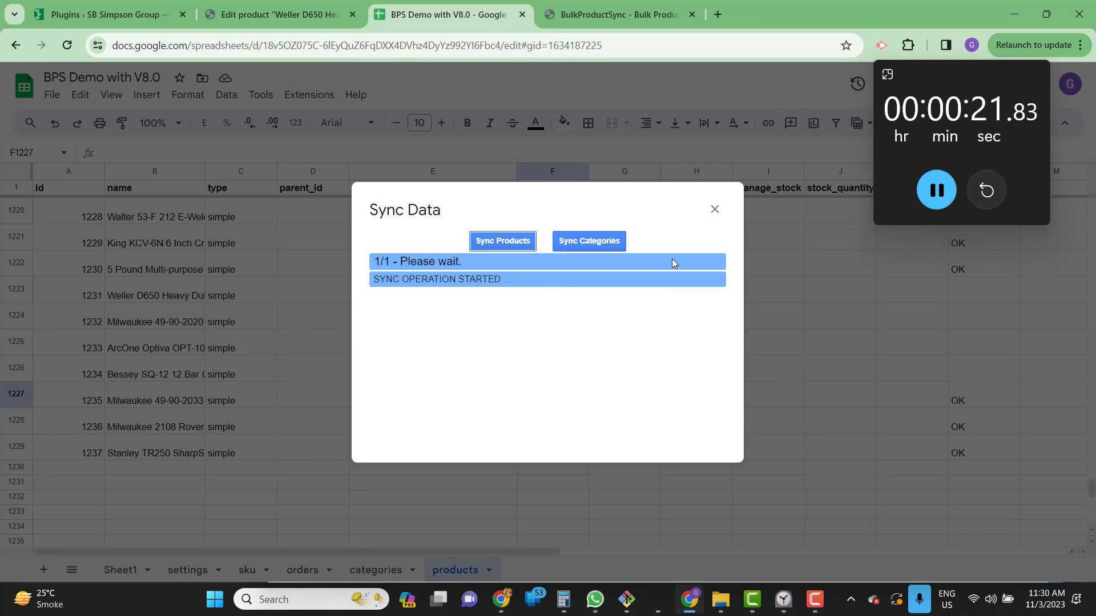
pyautogui.click(923, 194)
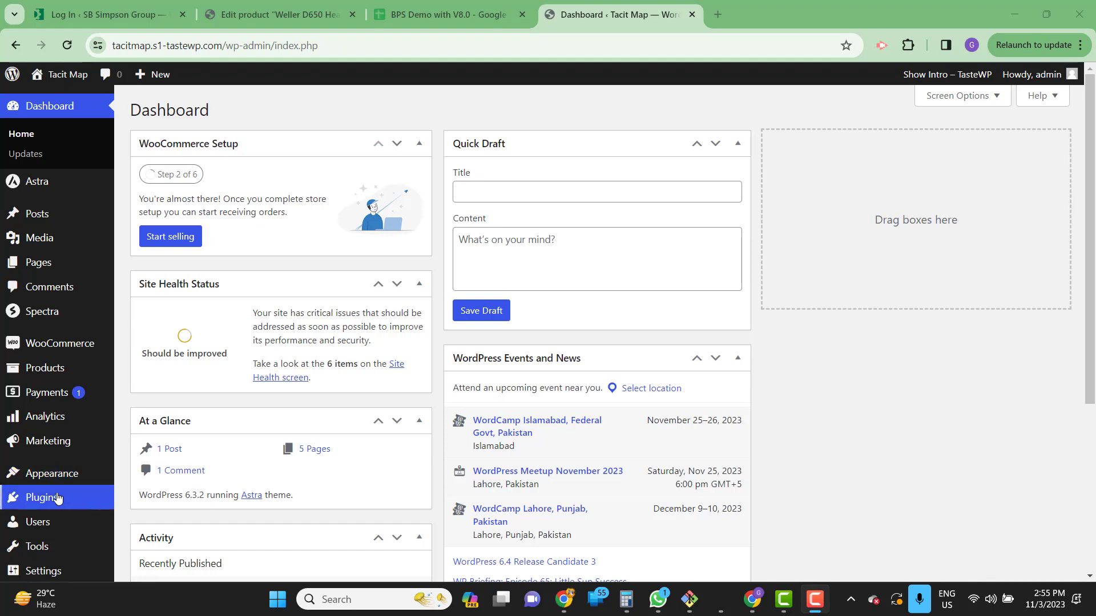
# Step: Search the WordPress plugin directory for "bulk product sync" and install and activate the Bulk Product Sync plugin for WooCommerce
pyautogui.moveTo(57, 501)
pyautogui.click(146, 521)
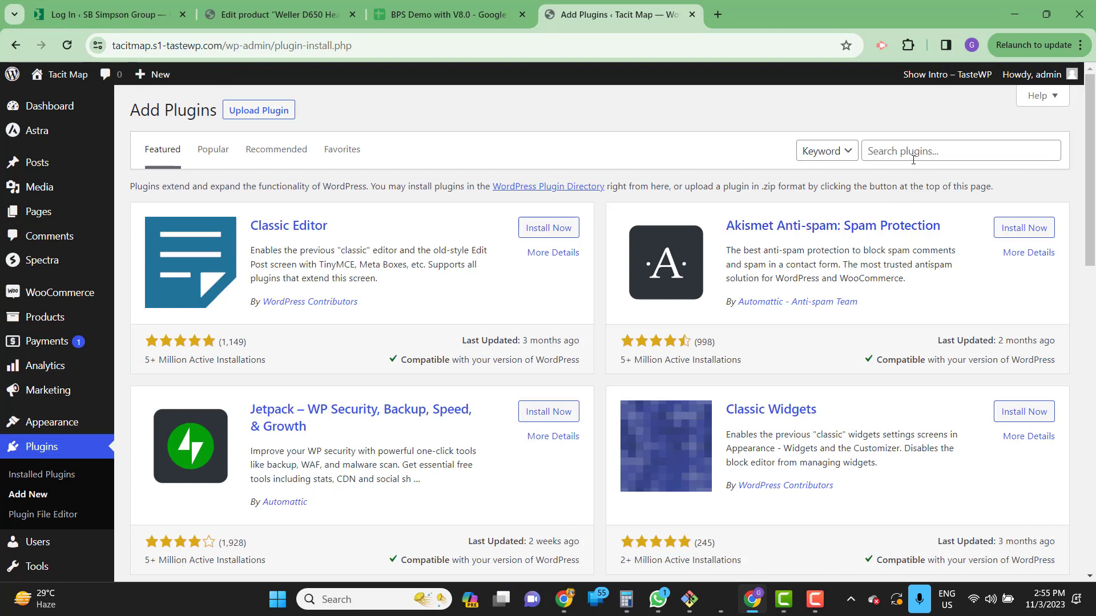
pyautogui.click(915, 152)
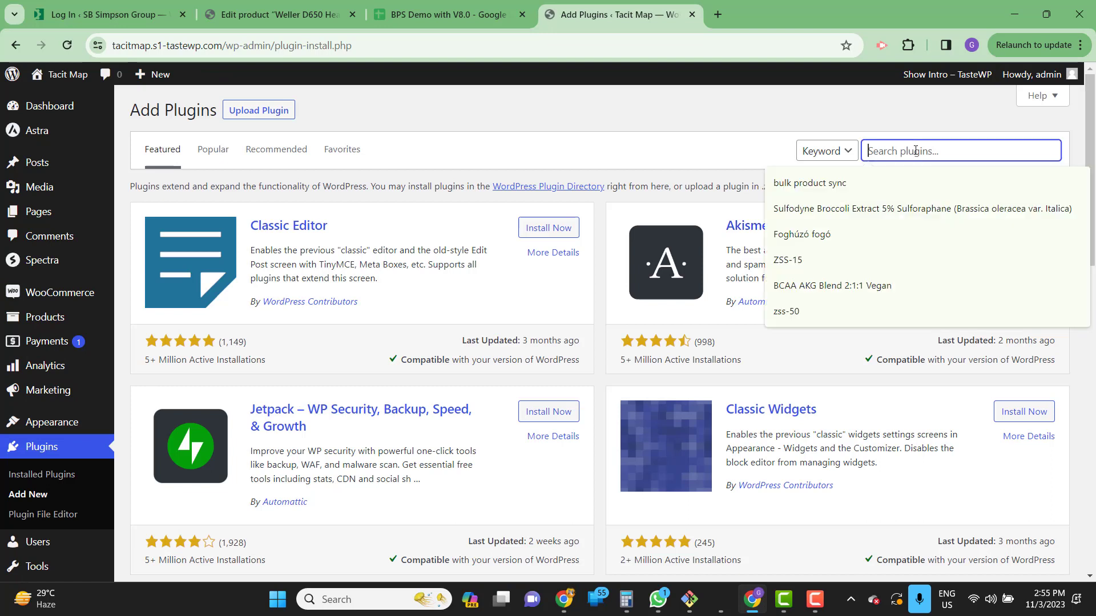
pyautogui.write('bulk produc')
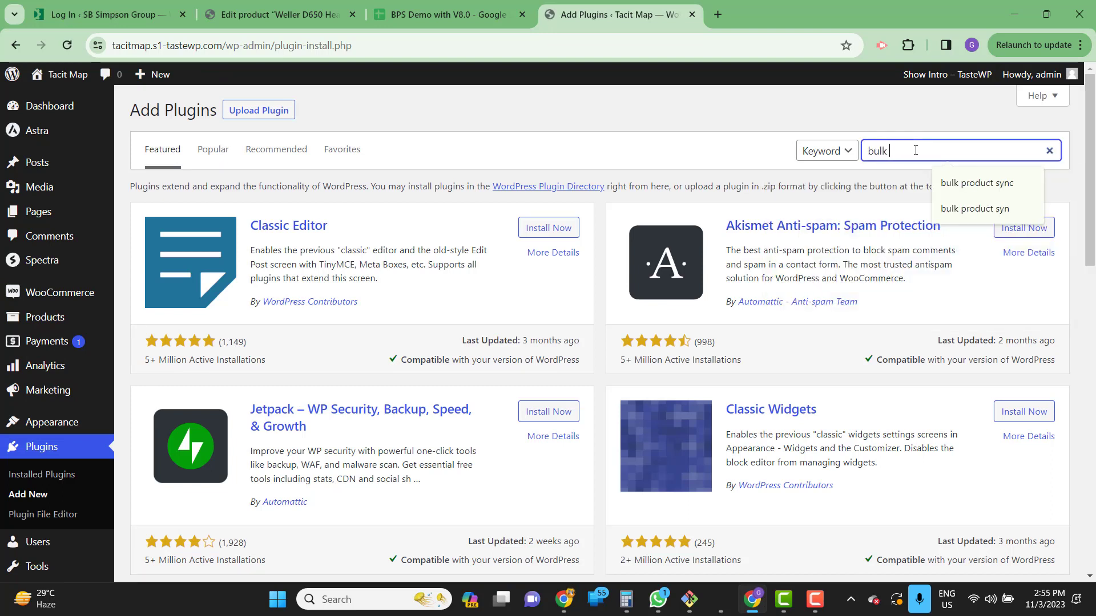
pyautogui.write('t sync')
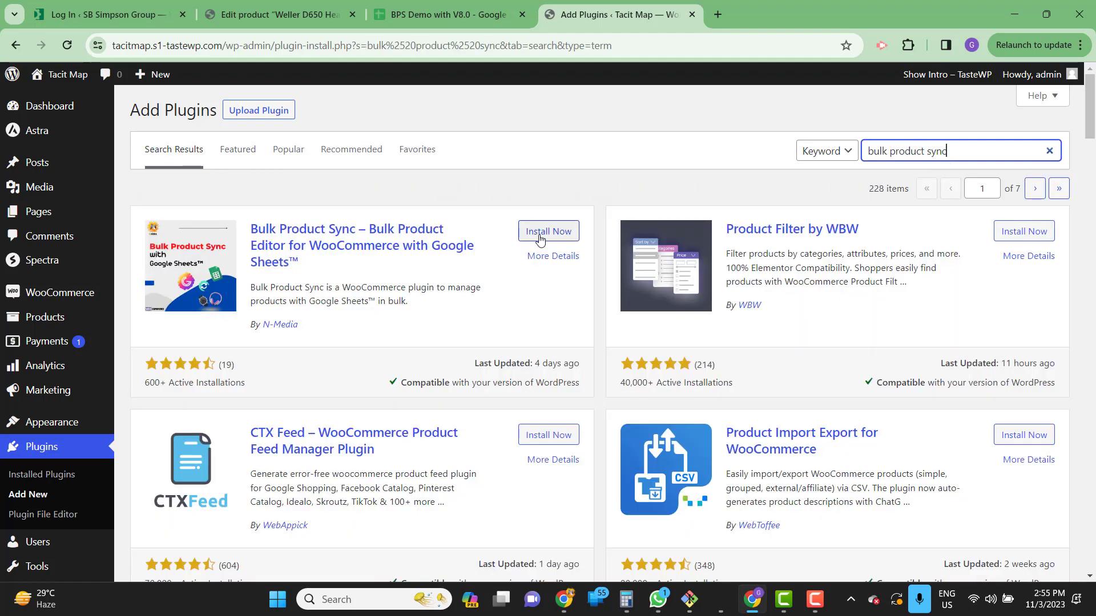
pyautogui.click(539, 233)
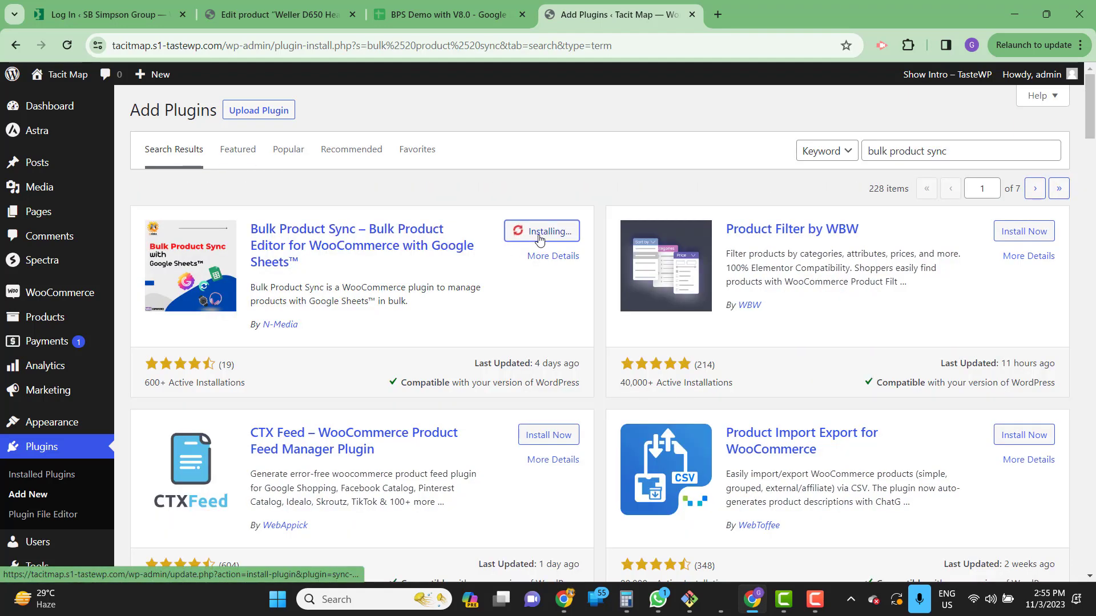
pyautogui.click(546, 235)
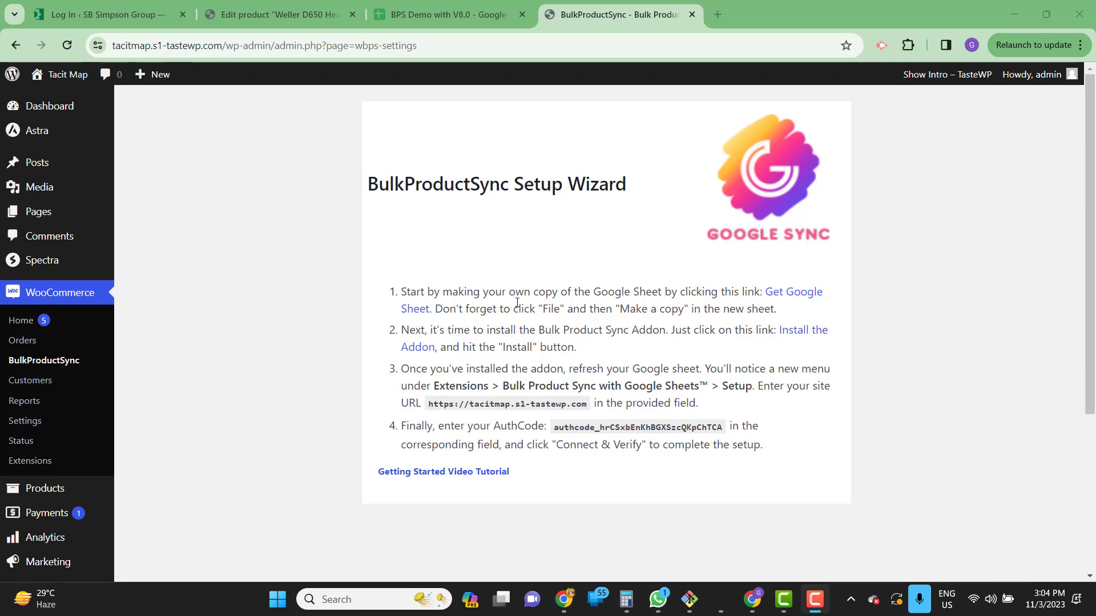
# Step: Make a copy of the BPS-Version8-Master Google Sheet linked in the setup wizard, naming it "yoursite-bp"
pyautogui.click(784, 298)
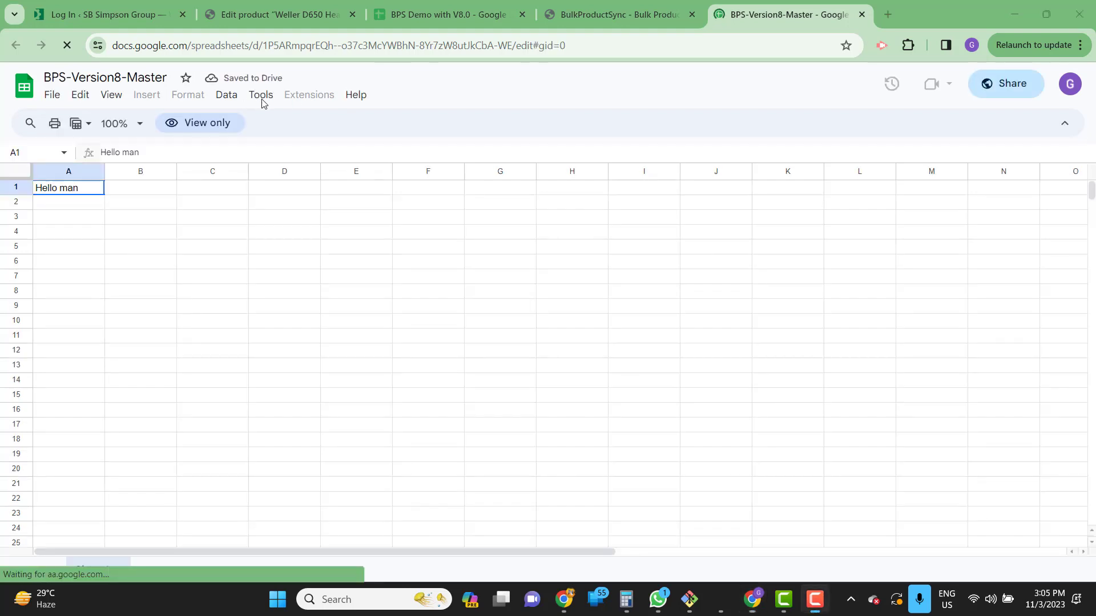
pyautogui.click(52, 95)
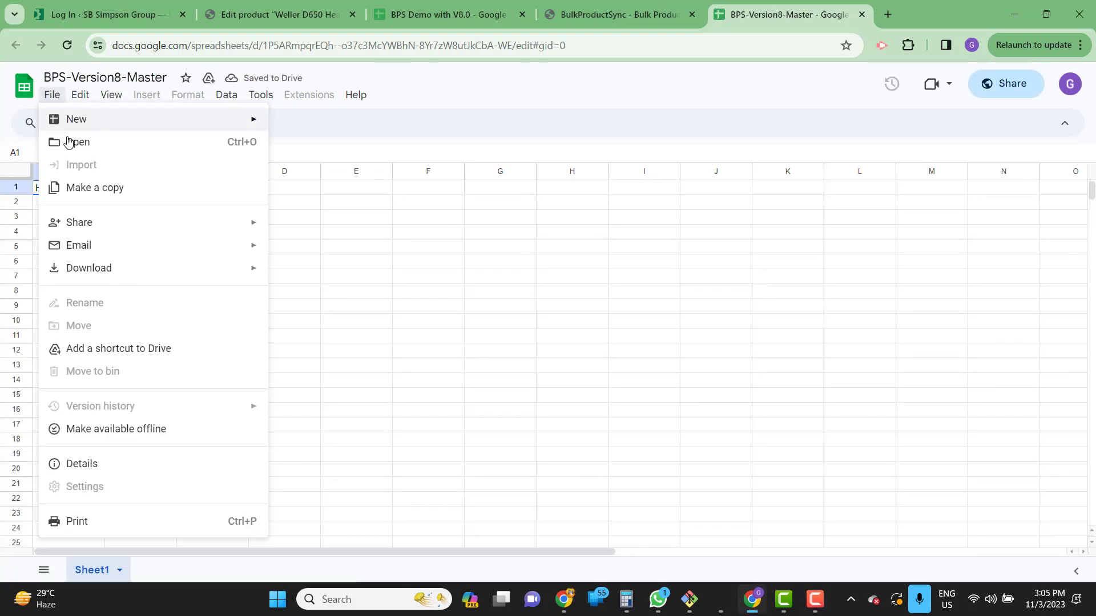
pyautogui.click(127, 194)
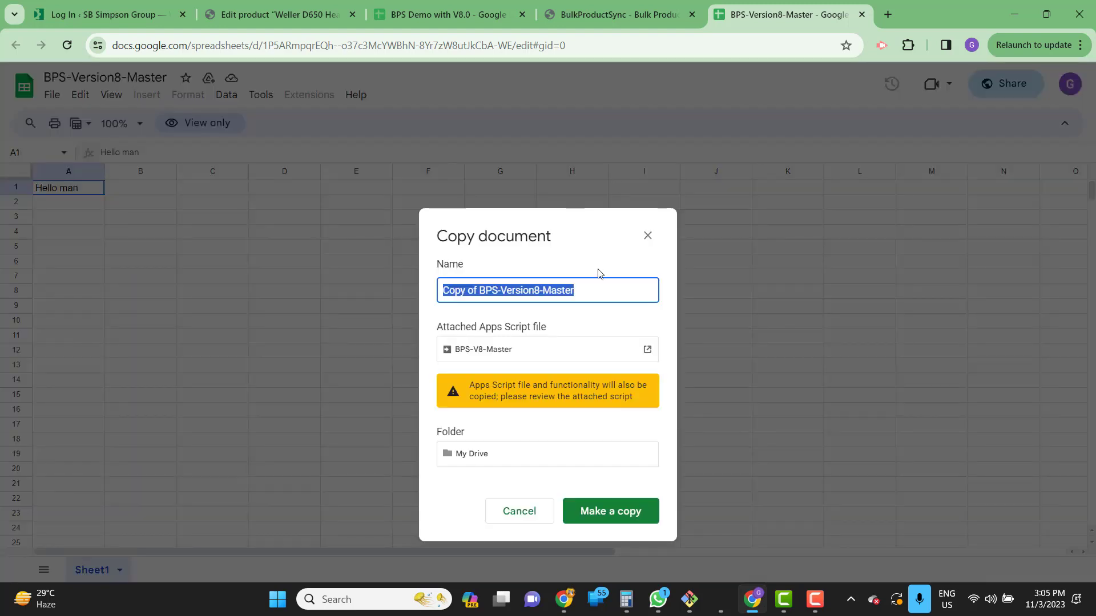
pyautogui.write('yoursit')
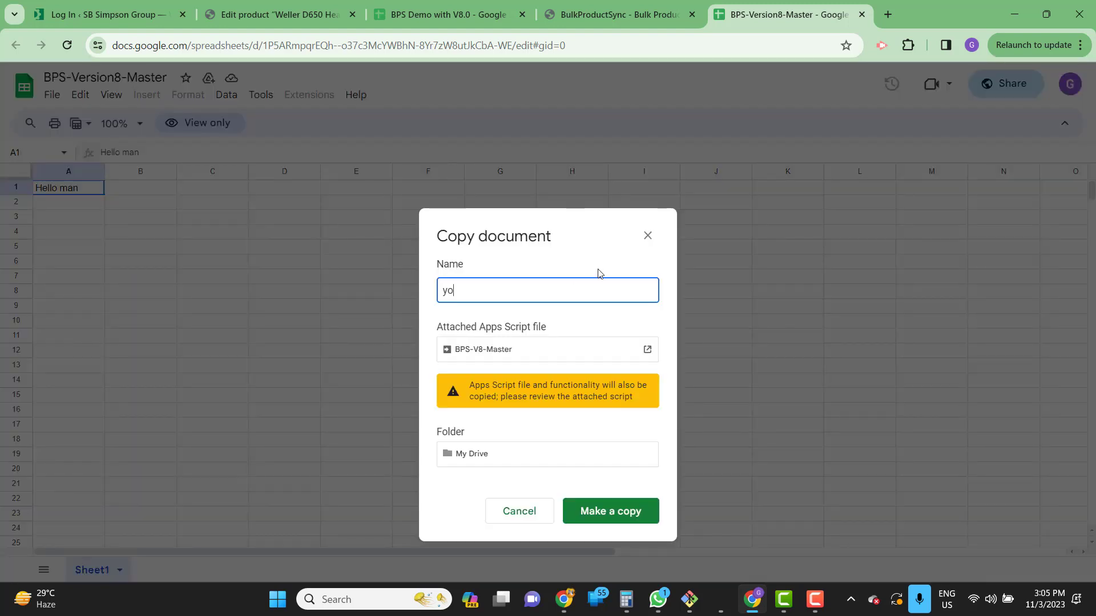
pyautogui.write('e-bp')
pyautogui.press('Return')
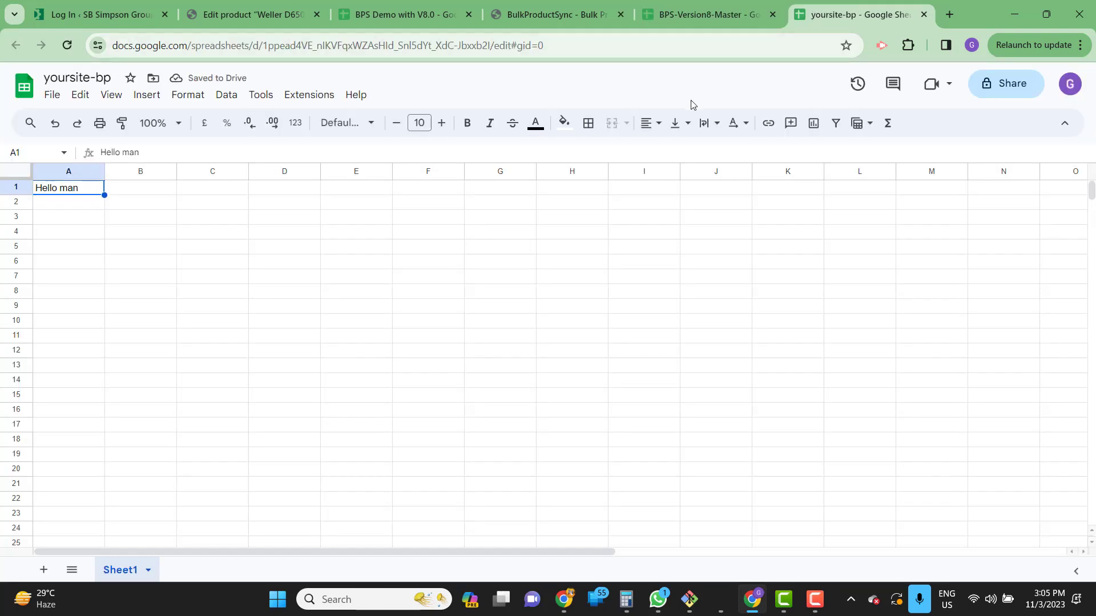
# Step: View the Bulk Product Sync add-on's Marketplace page through the install link on the WordPress setup page, and return to the yoursite-bp sheet
pyautogui.click(579, 13)
pyautogui.click(794, 333)
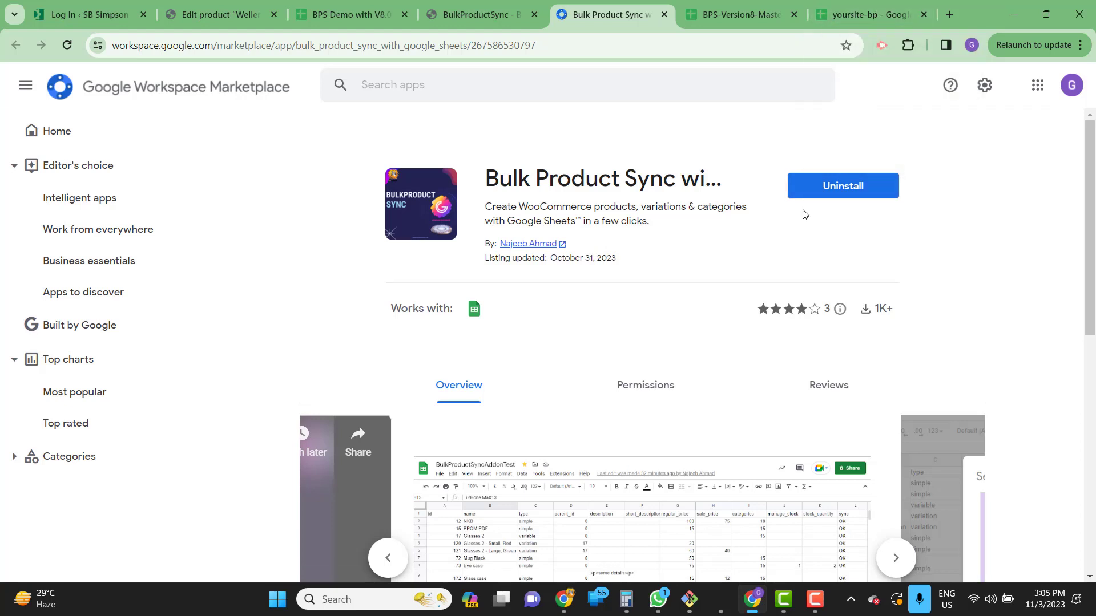
pyautogui.click(876, 17)
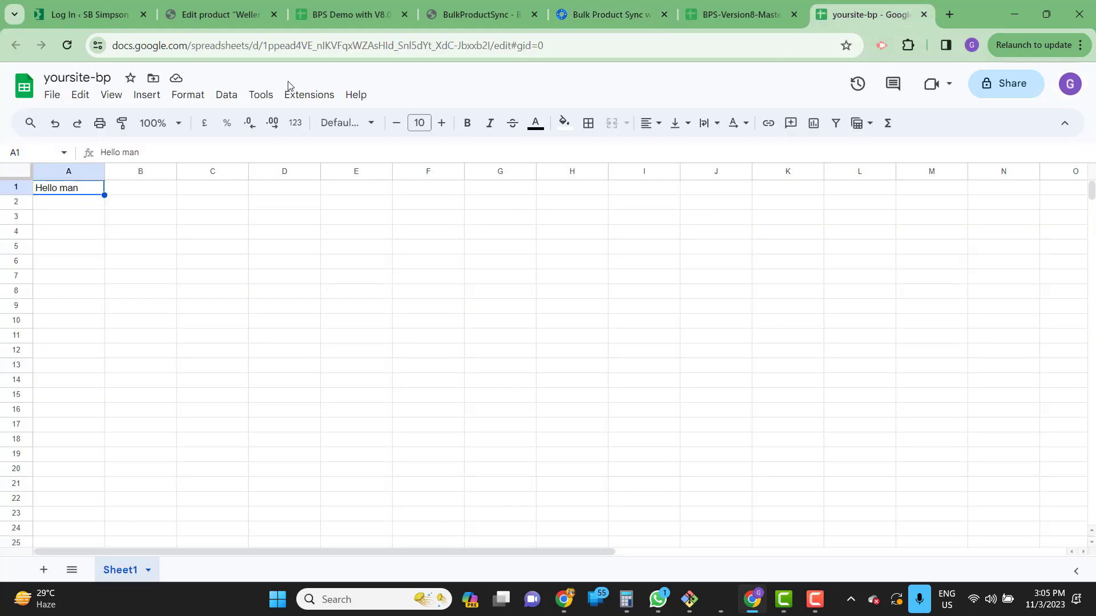
pyautogui.click(310, 96)
pyautogui.moveTo(343, 235)
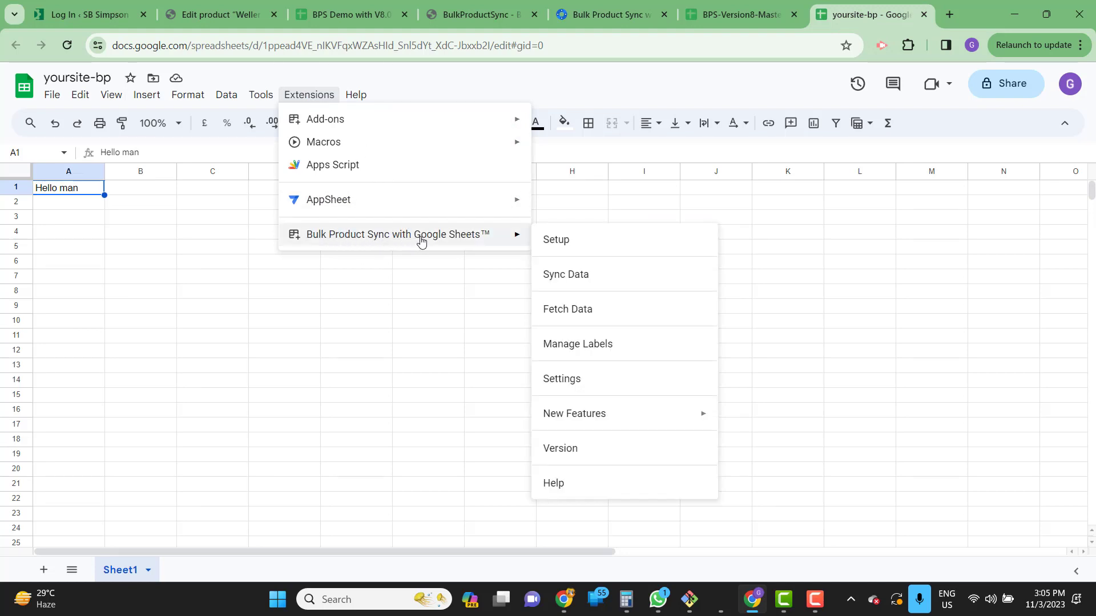
pyautogui.click(565, 240)
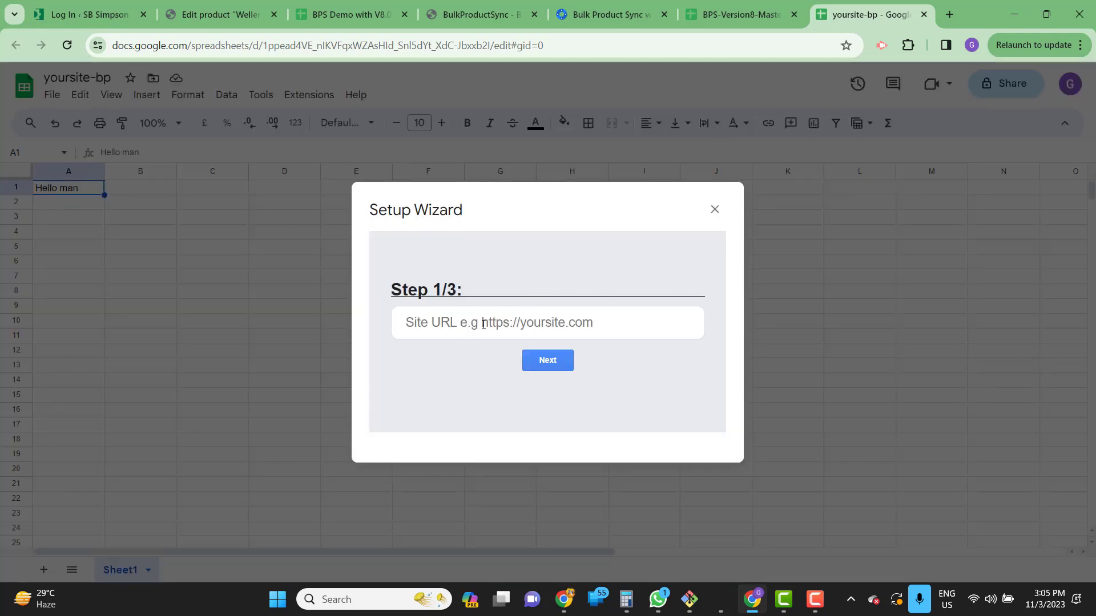
pyautogui.click(496, 23)
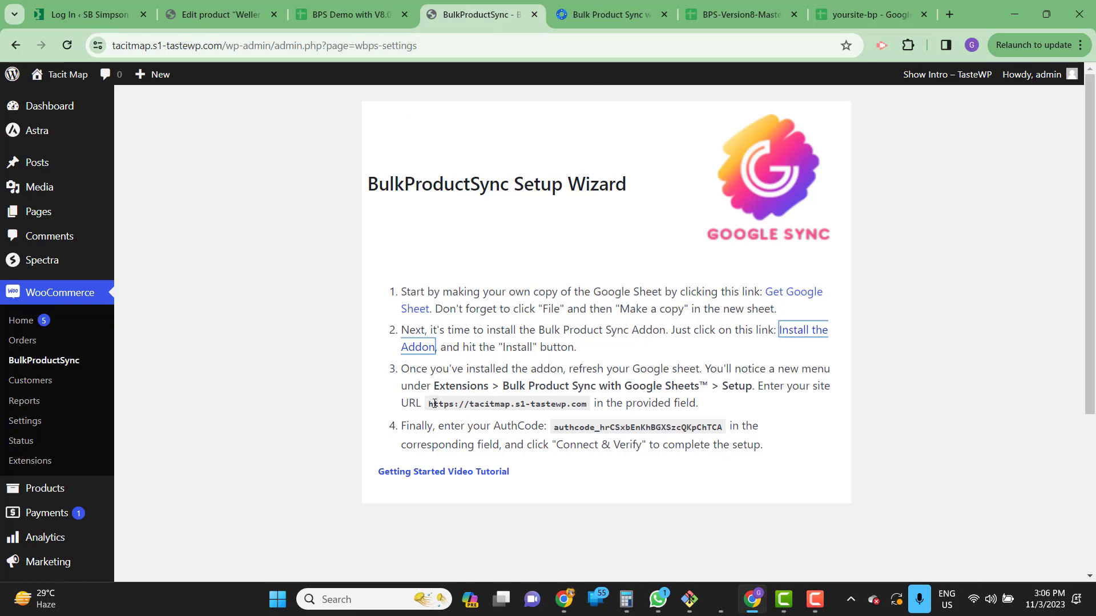
pyautogui.moveTo(430, 405); pyautogui.dragTo(587, 403)
pyautogui.hotkey('ctrl', 'c')
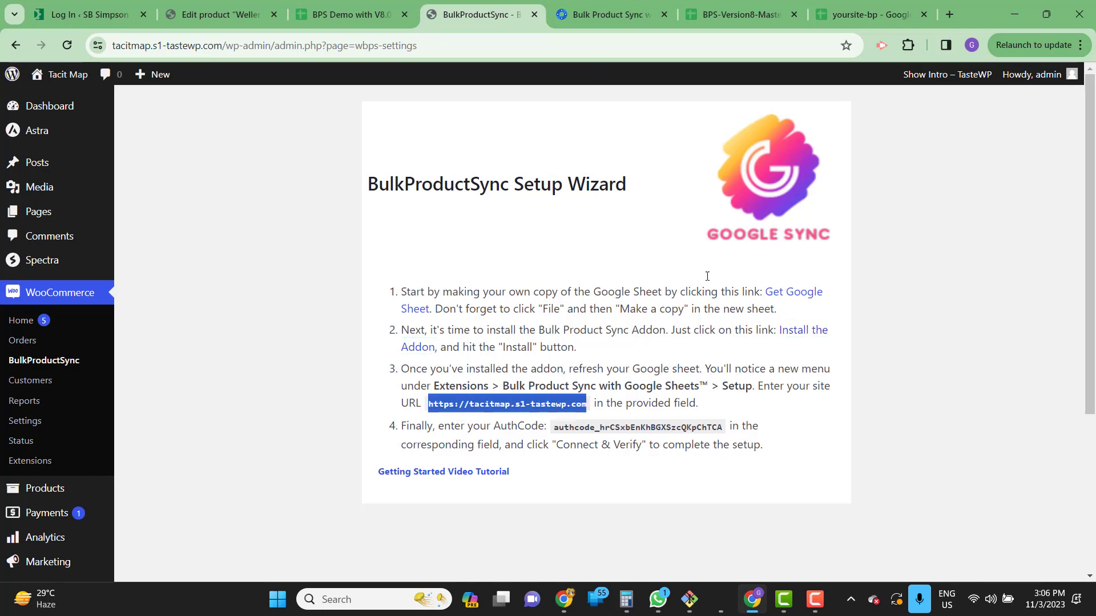
pyautogui.click(847, 14)
pyautogui.click(562, 321)
pyautogui.hotkey('ctrl', 'v')
pyautogui.click(547, 360)
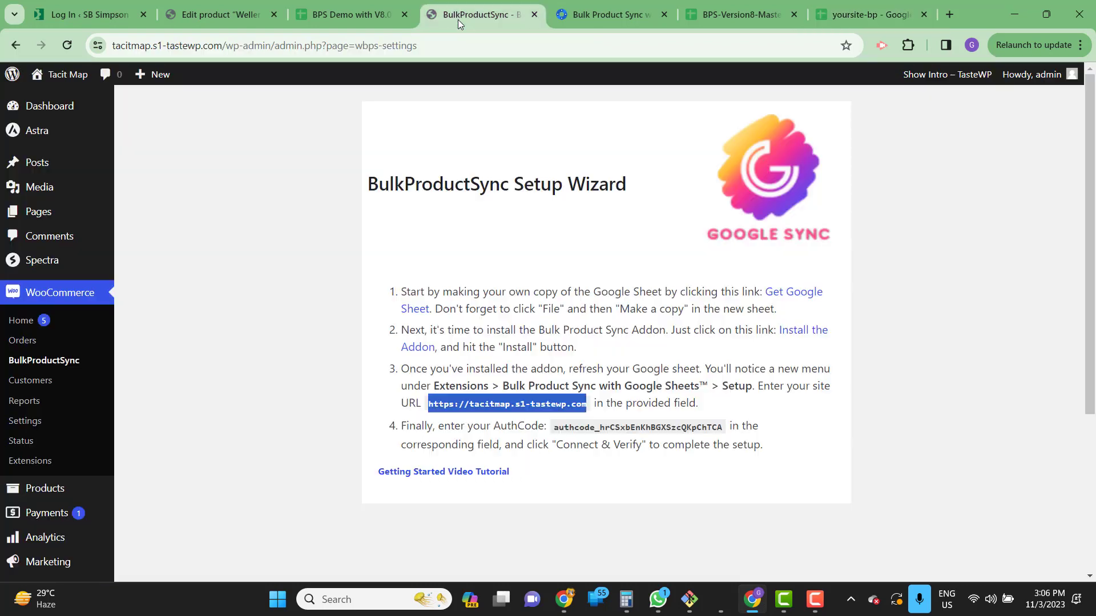
# Step: Copy the AuthCode from the WordPress setup page into the sheet's setup wizard, verify the connection and finish the setup
pyautogui.click(457, 16)
pyautogui.moveTo(556, 431); pyautogui.dragTo(722, 428)
pyautogui.hotkey('ctrl', 'c')
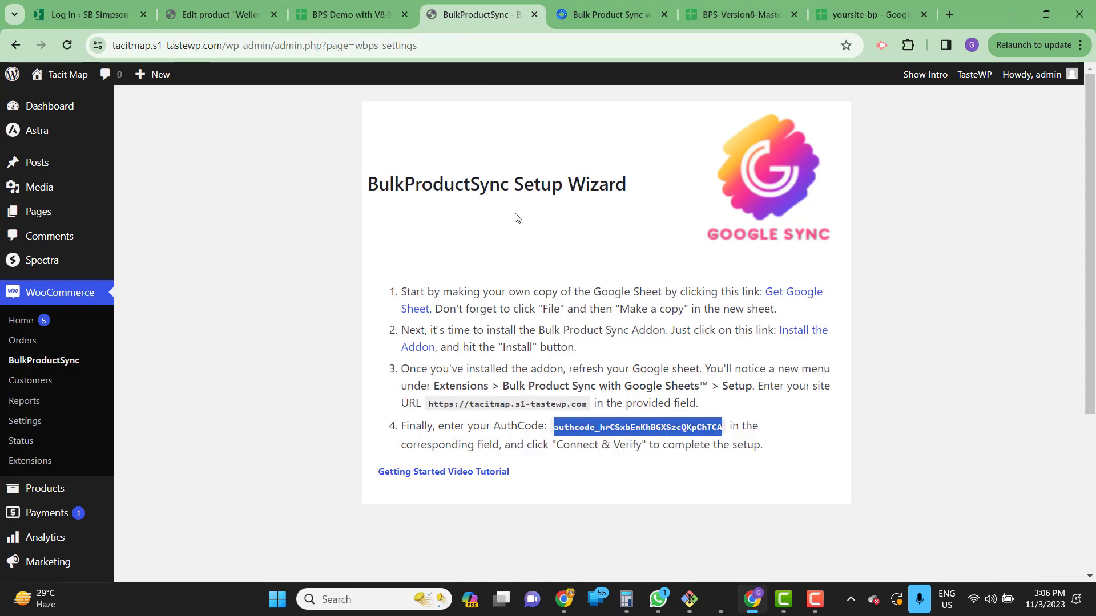
pyautogui.click(903, 14)
pyautogui.click(516, 314)
pyautogui.hotkey('ctrl', 'v')
pyautogui.click(548, 373)
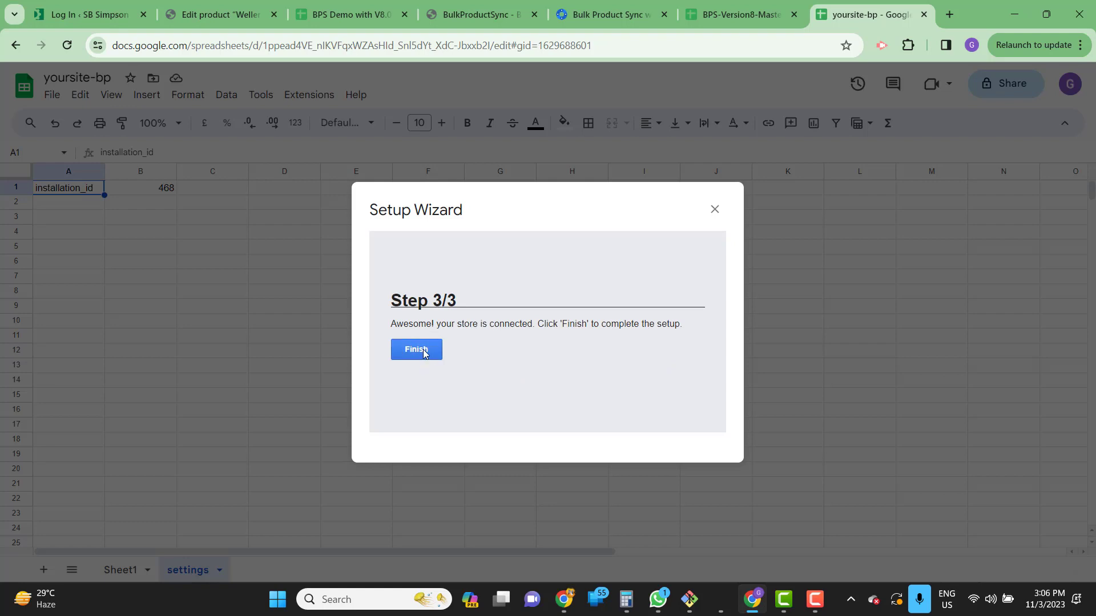
pyautogui.click(424, 353)
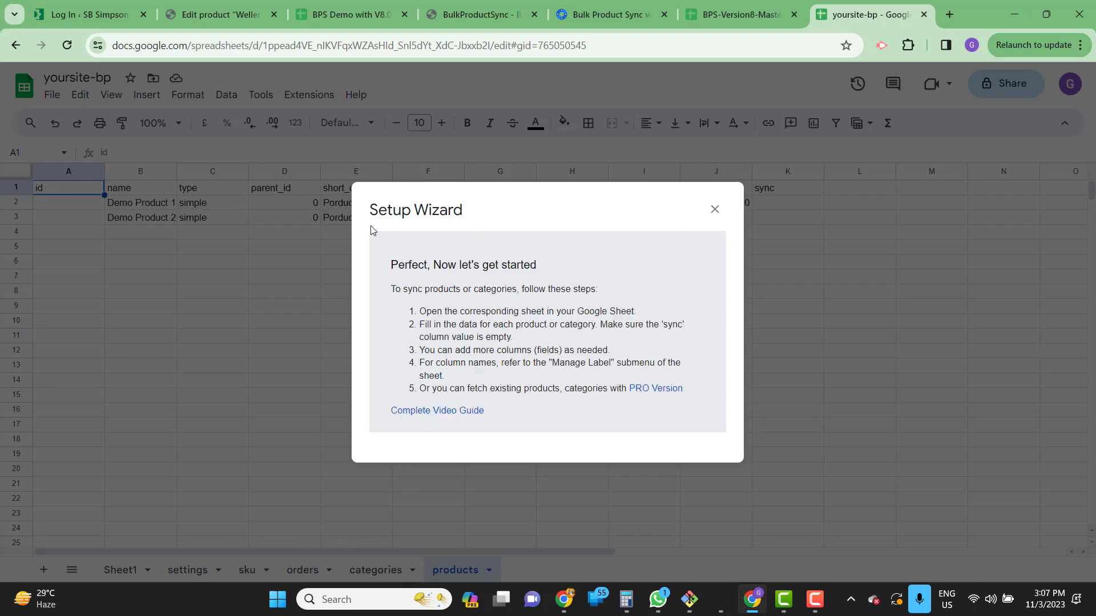
pyautogui.moveTo(388, 267); pyautogui.dragTo(498, 410)
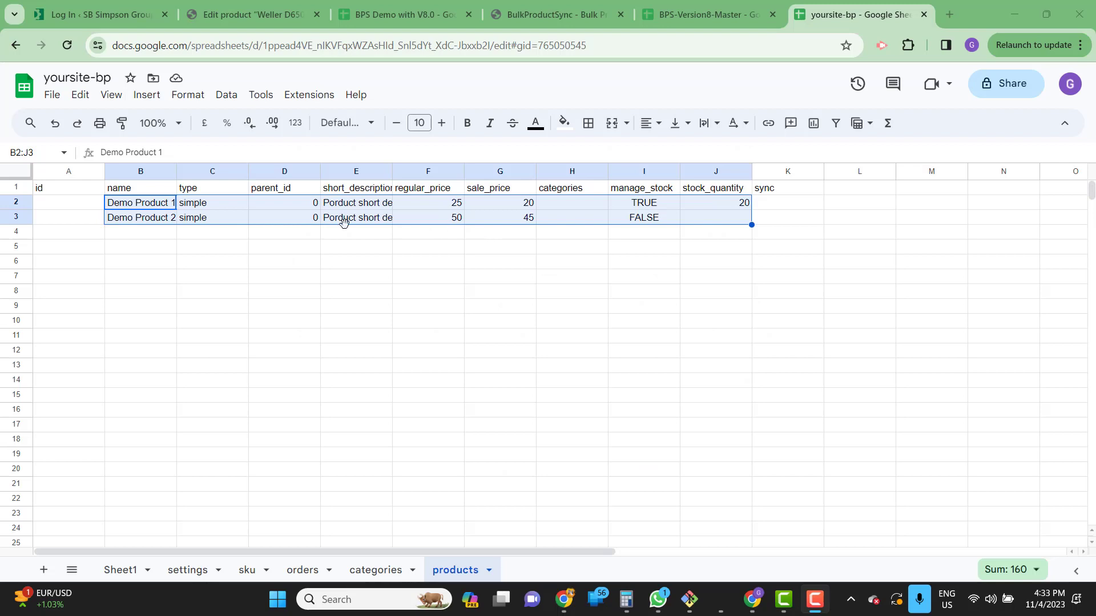
# Step: Clear the two demo products in B2:J3 of the products sheet
pyautogui.click(300, 261)
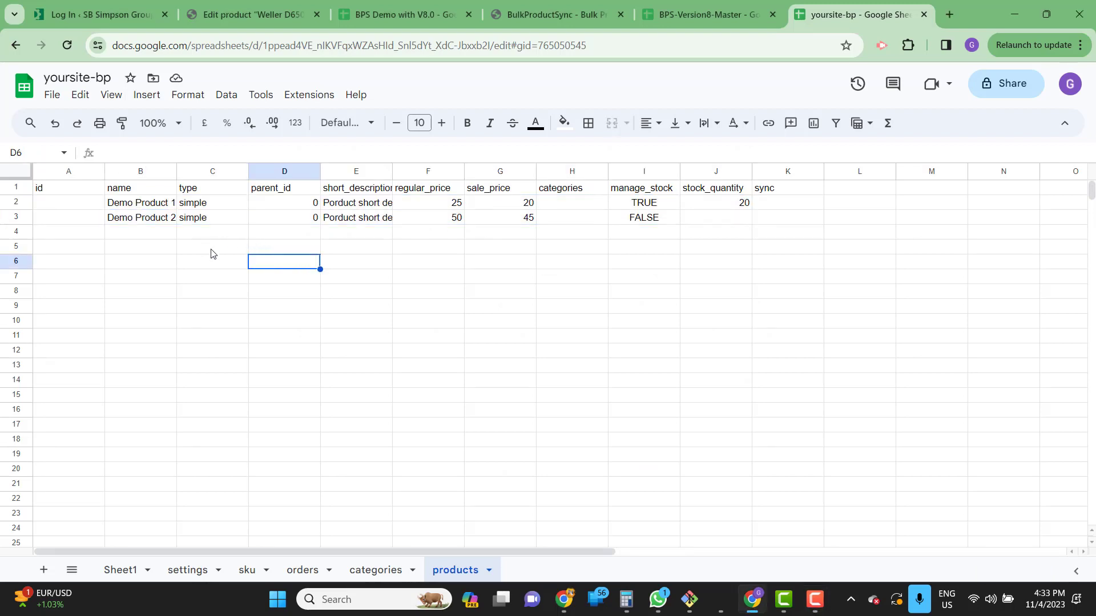
pyautogui.moveTo(170, 207); pyautogui.dragTo(727, 222)
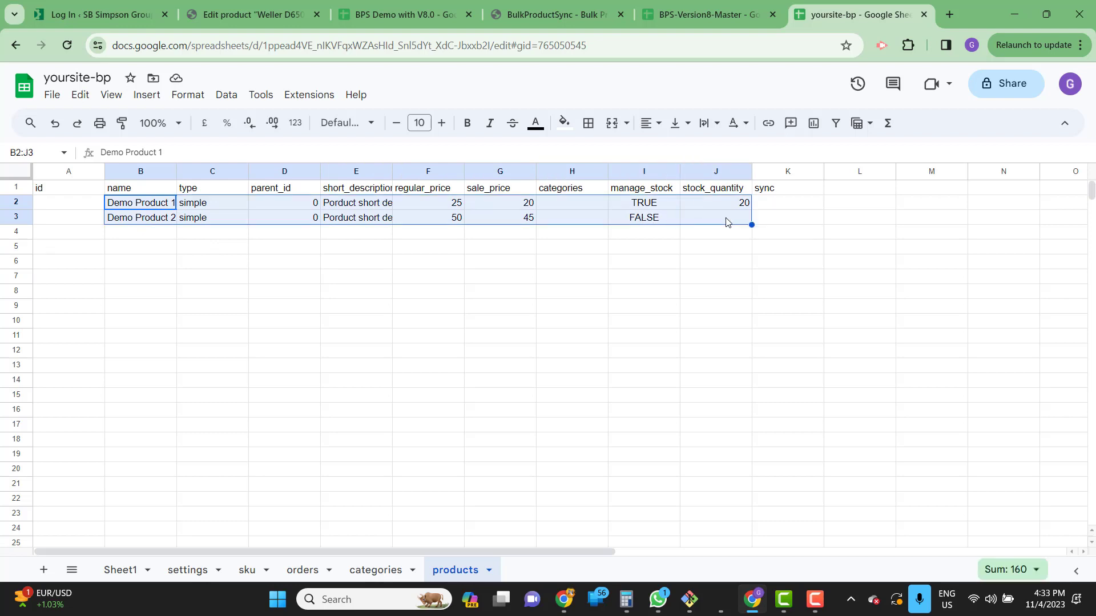
pyautogui.press('Delete')
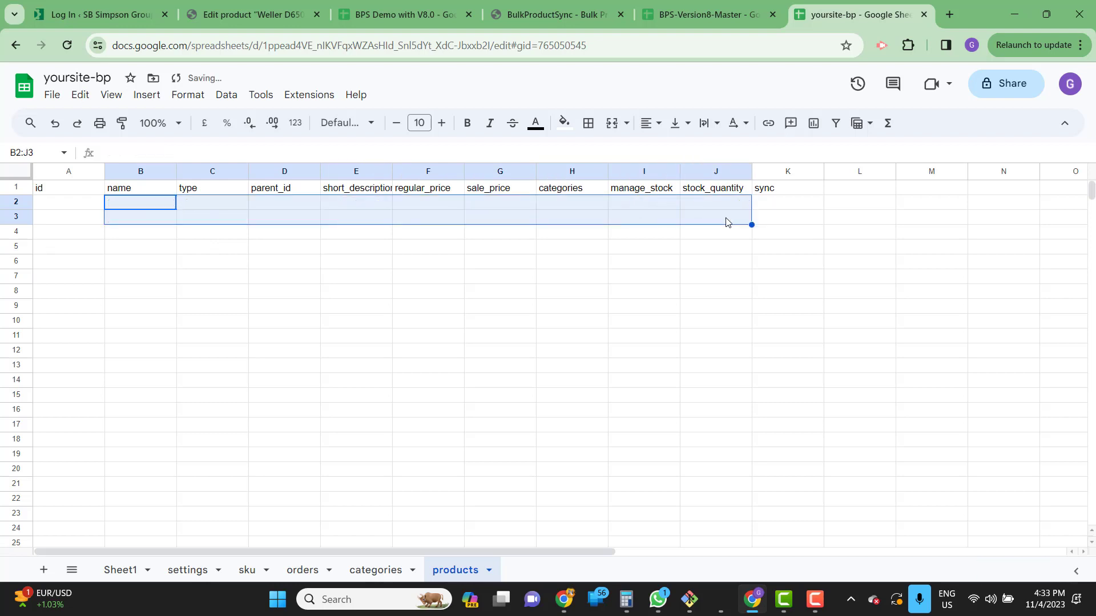
pyautogui.click(158, 278)
# Step: Enter a product named "Sunglass case" with type "simple" in row 2, leaving parent_id empty
pyautogui.click(149, 213)
pyautogui.write('Sunglass case')
pyautogui.press('Tab')
pyautogui.write('simple')
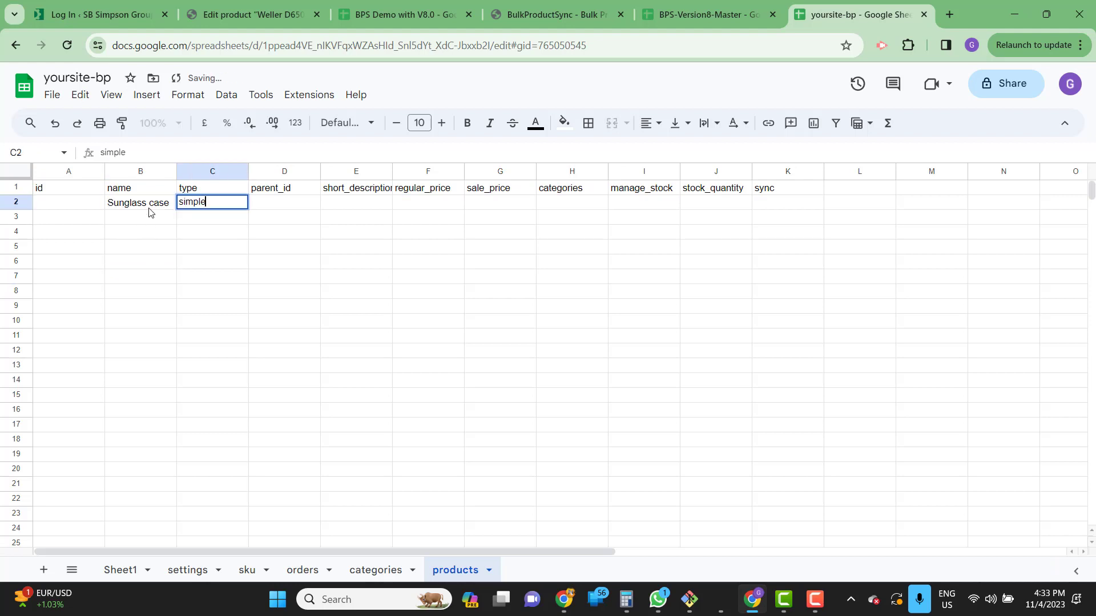
pyautogui.press('Tab')
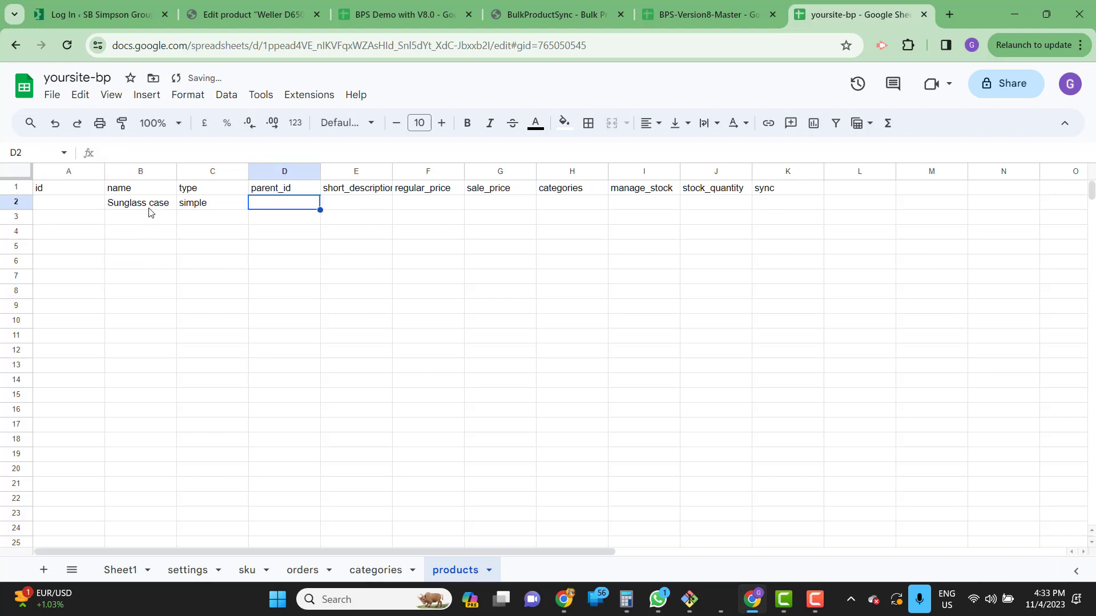
pyautogui.press('Tab')
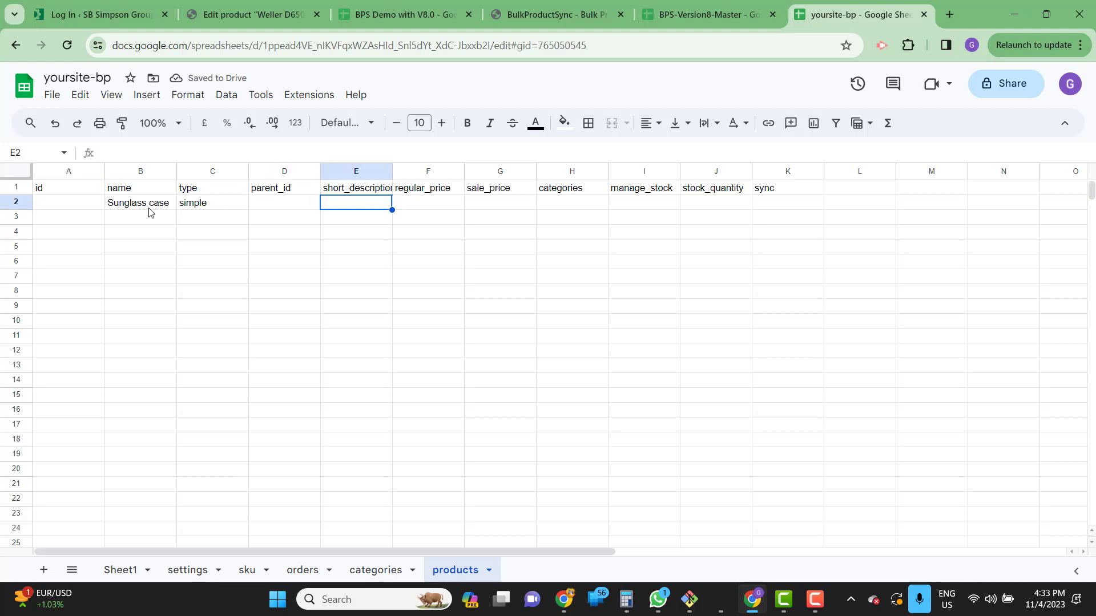
# Step: Enter "best cases in town" as the short description of the Sunglass case product
pyautogui.write('best cases in twon')
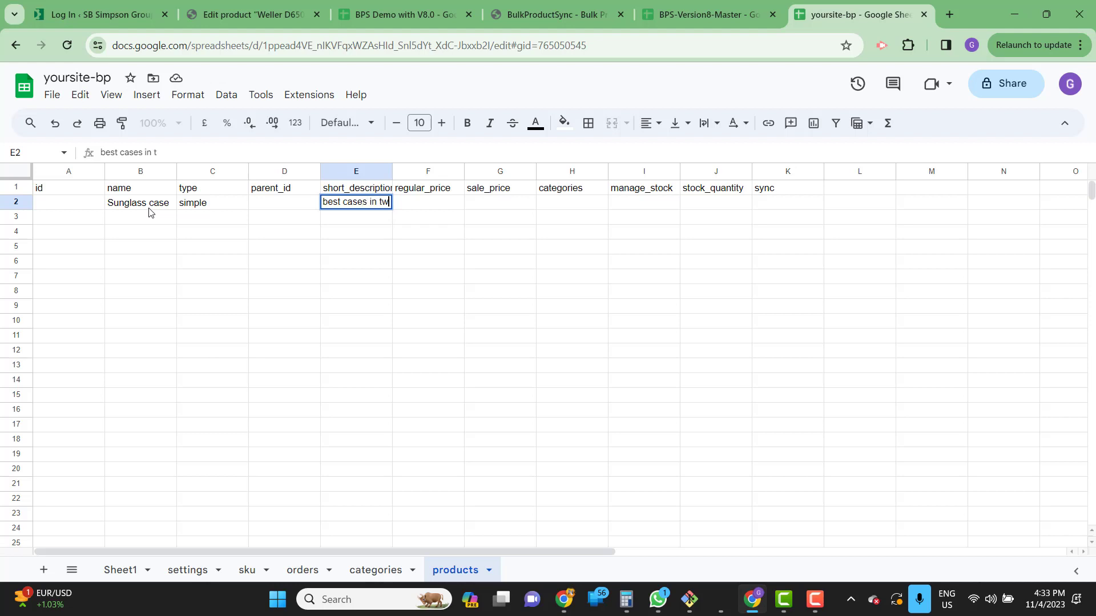
pyautogui.press('BackSpace')
pyautogui.press('BackSpace')
pyautogui.press('BackSpace')
pyautogui.write('own')
pyautogui.press('Tab')
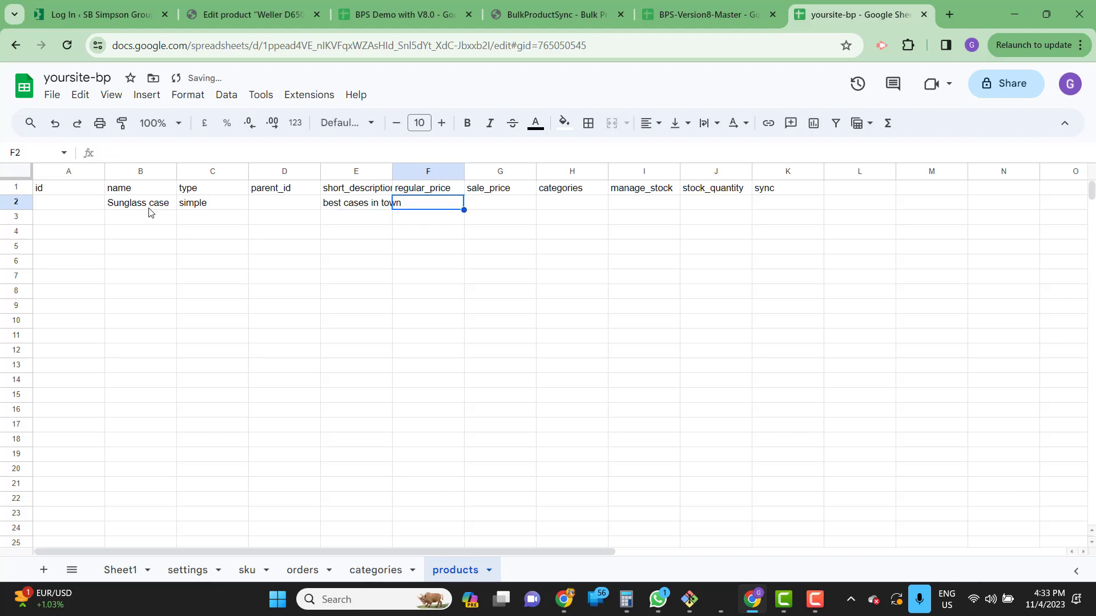
# Step: Set the Sunglass case's regular price to 50 and its sale price to 45
pyautogui.write('50')
pyautogui.press('Tab')
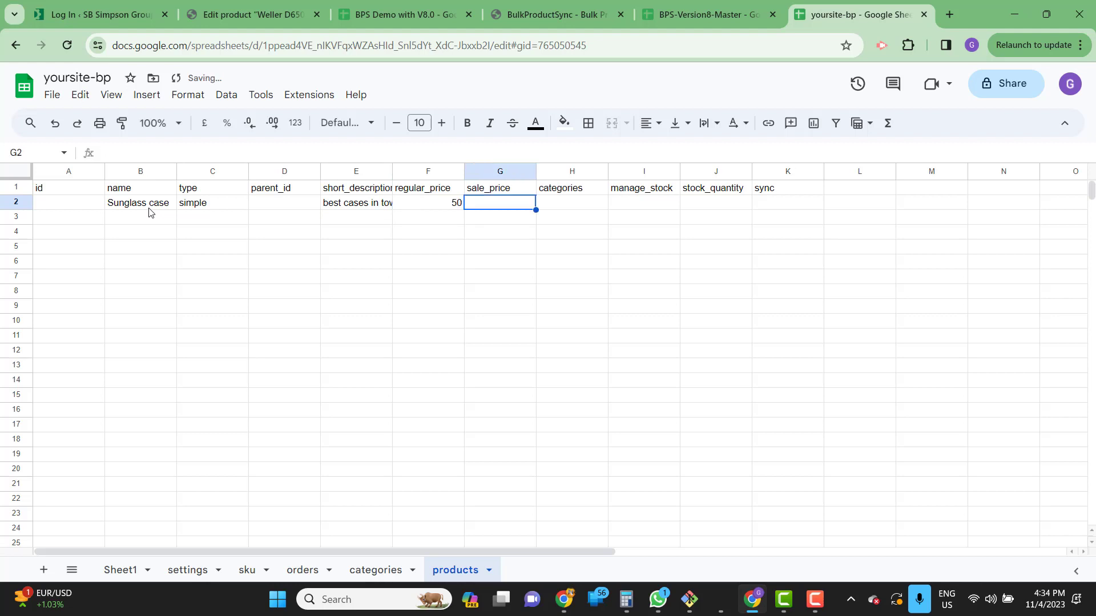
pyautogui.write('45')
pyautogui.press('Tab')
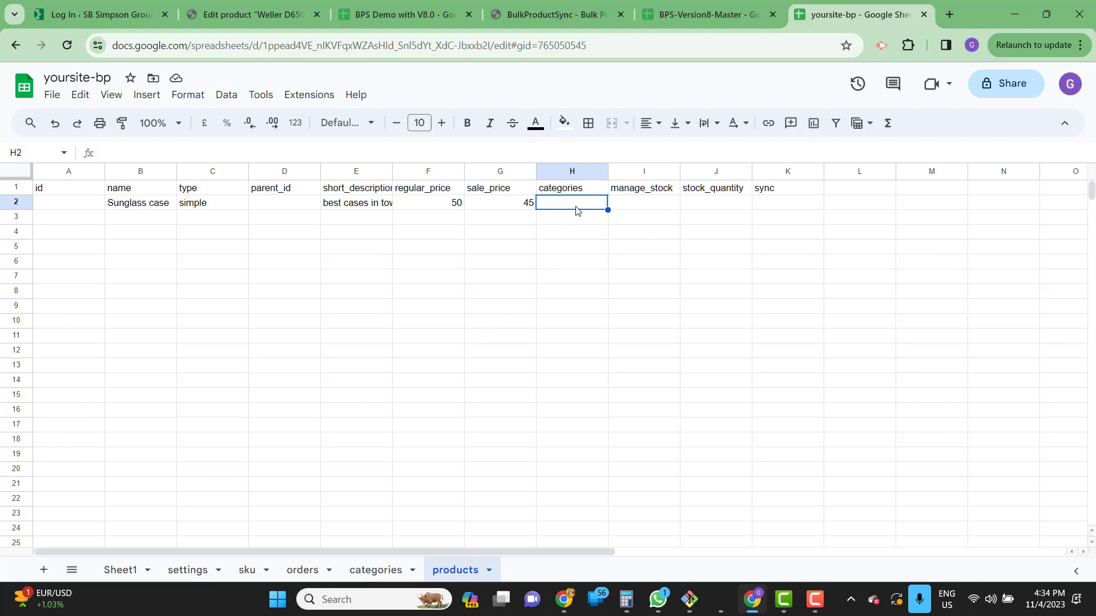
# Step: Leave the category empty and set manage_stock to TRUE for the Sunglass case product
pyautogui.click(650, 207)
pyautogui.write('TRUE')
pyautogui.press('Tab')
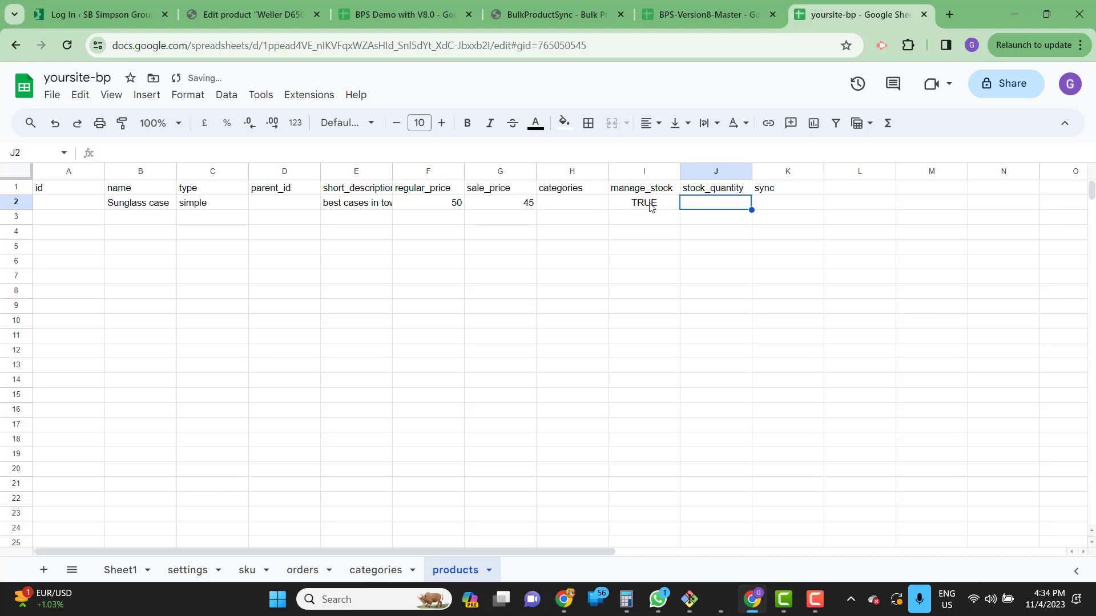
# Step: Set the Sunglass case's stock_quantity to 50 and sync the products to the store with Bulk Product Sync
pyautogui.write('50')
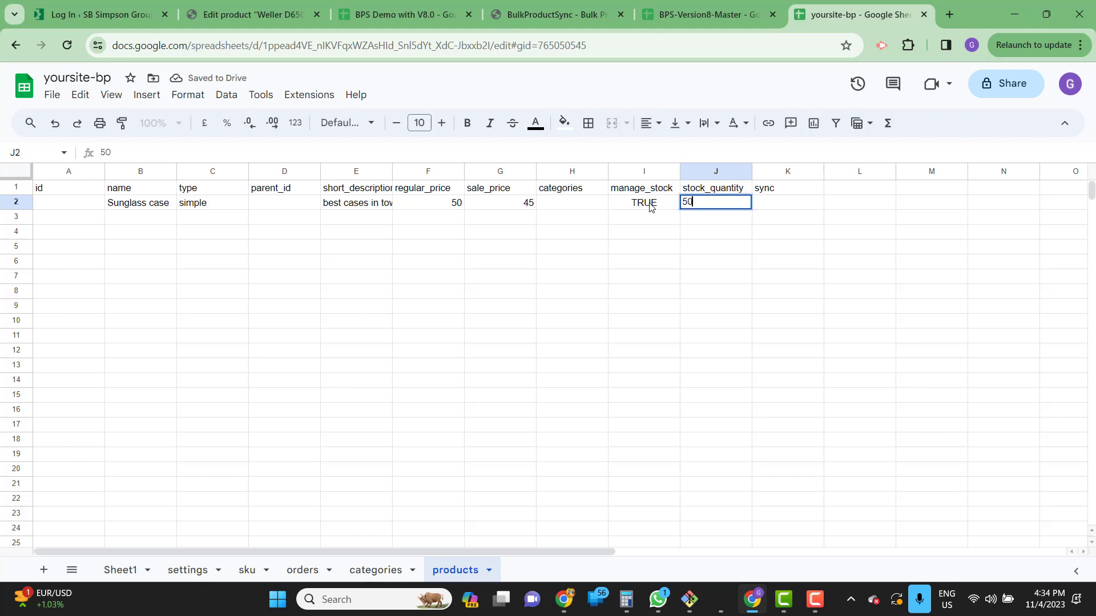
pyautogui.press('Tab')
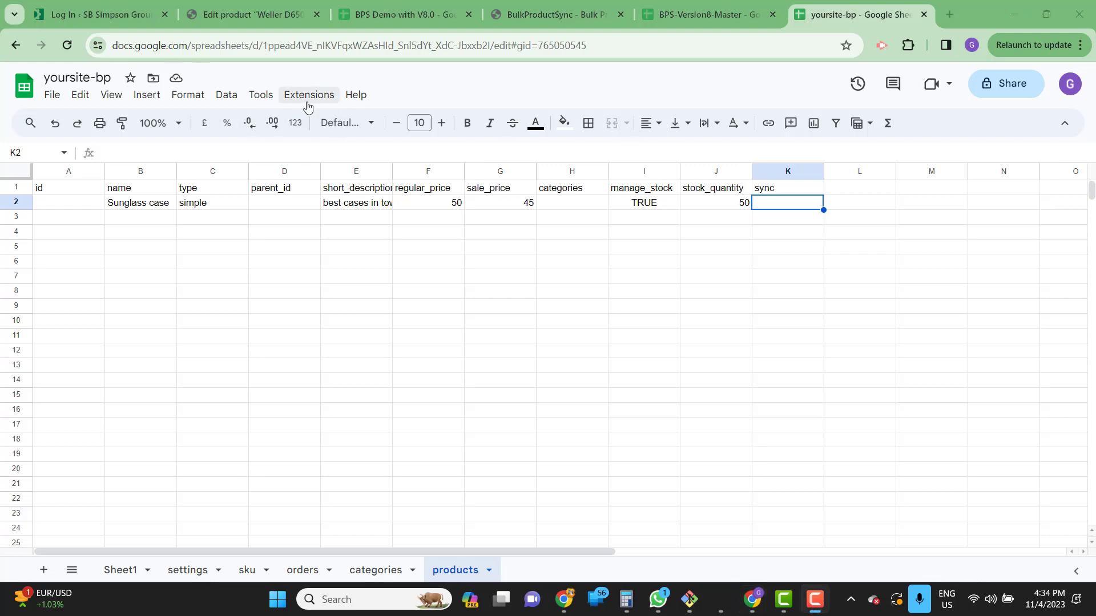
pyautogui.click(307, 105)
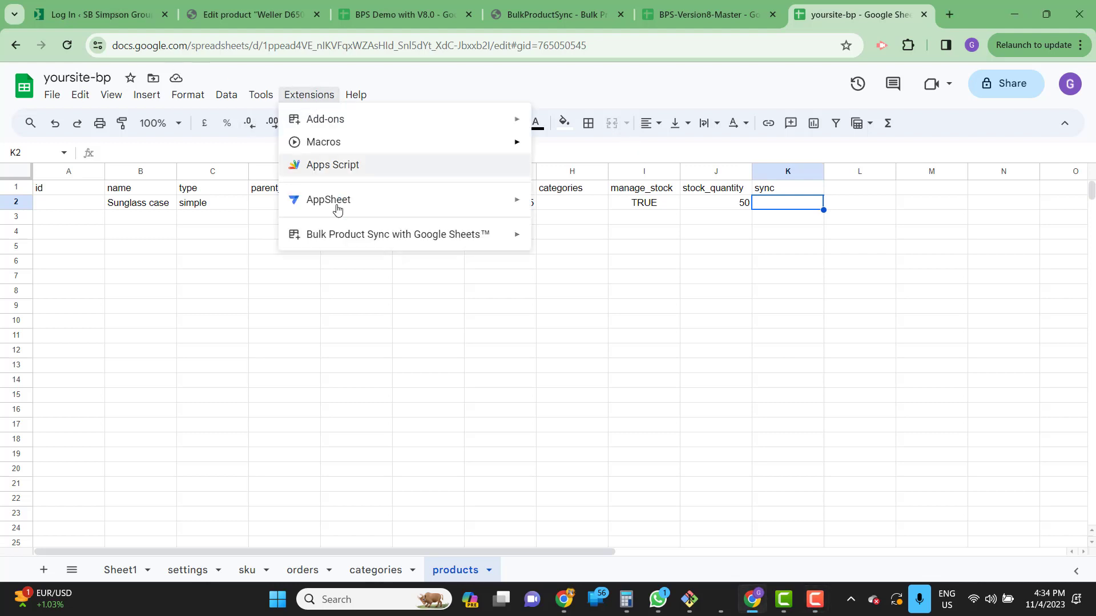
pyautogui.moveTo(409, 241)
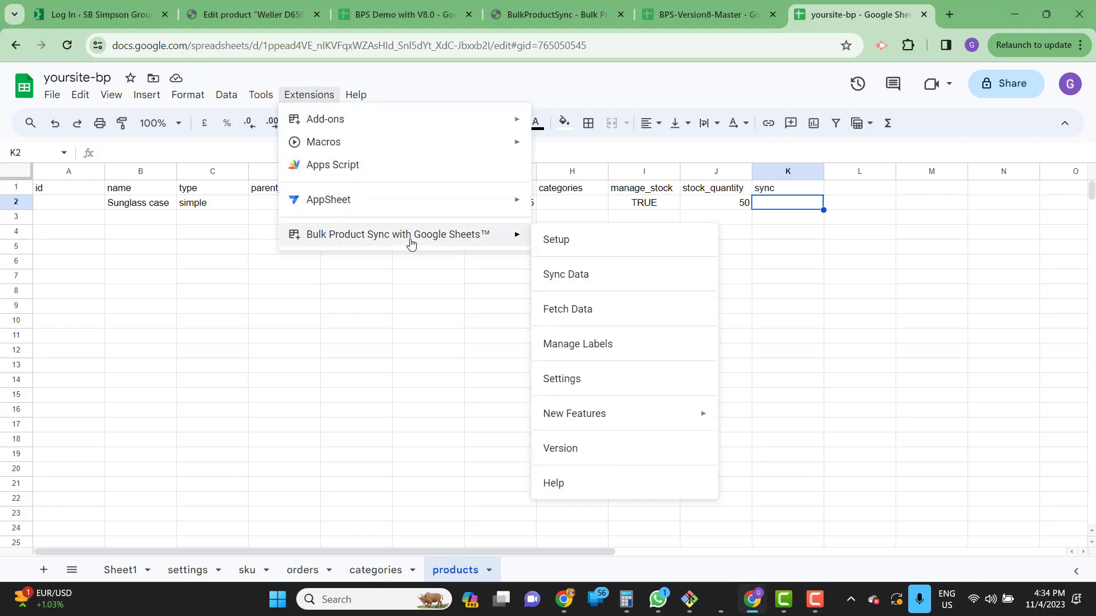
pyautogui.click(563, 275)
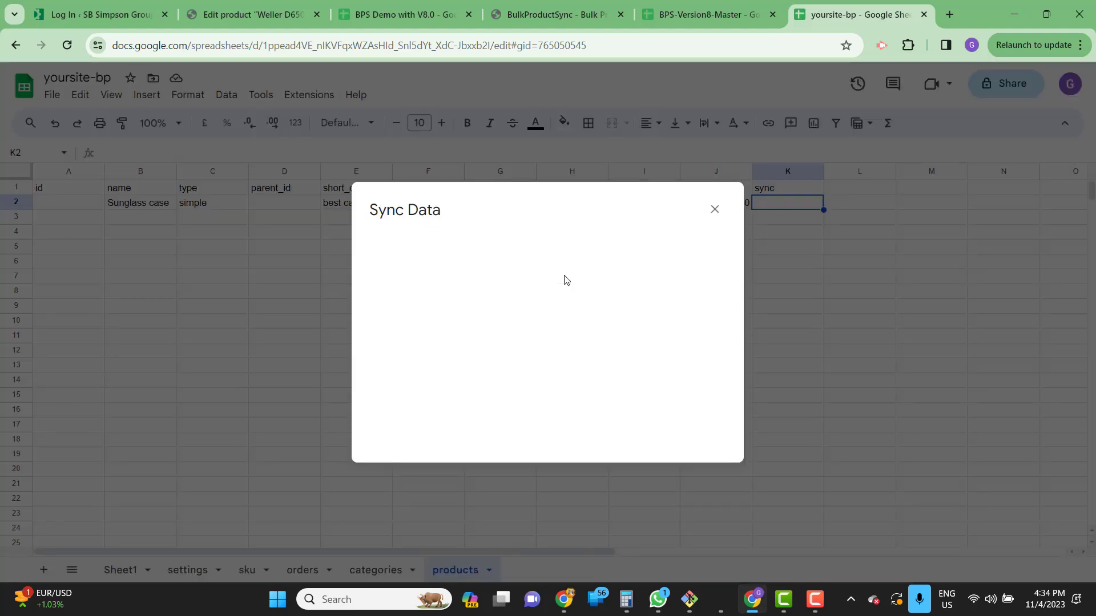
pyautogui.click(530, 247)
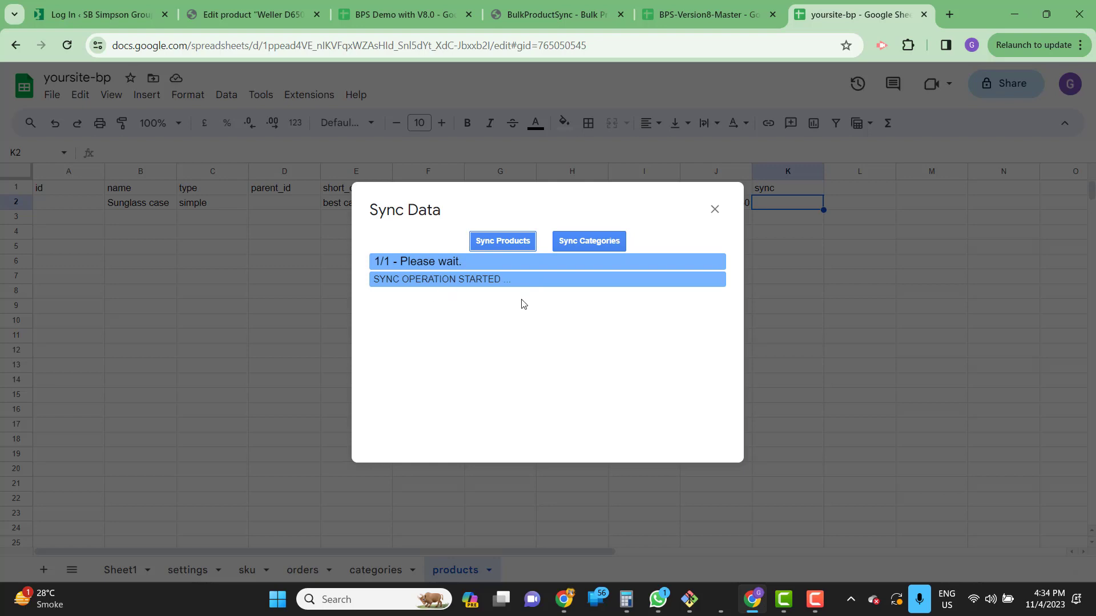
pyautogui.moveTo(448, 280); pyautogui.dragTo(639, 284)
pyautogui.click(501, 280)
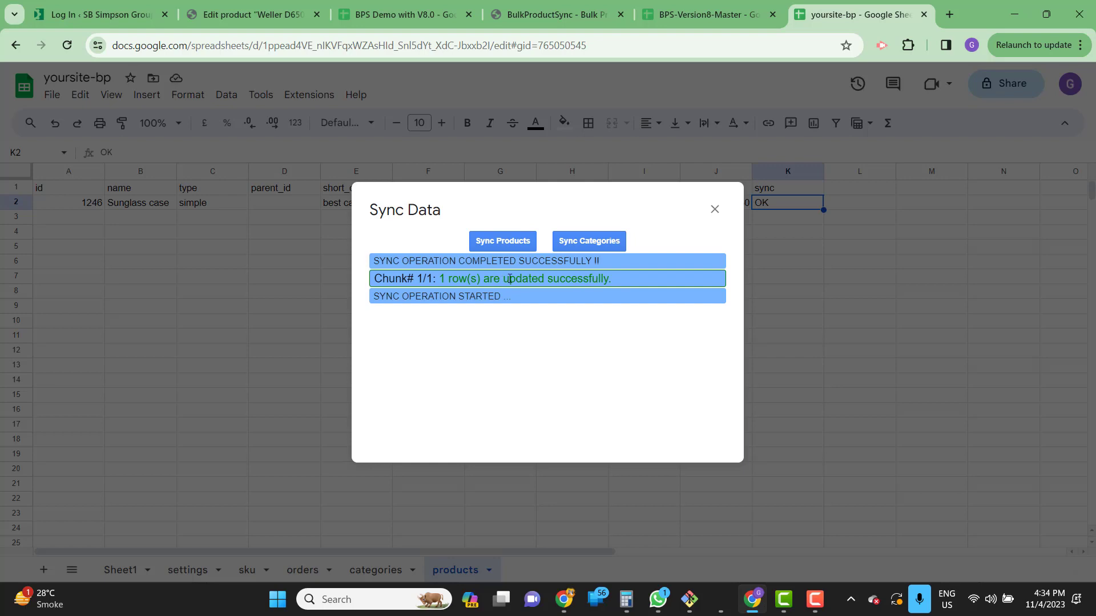
pyautogui.click(716, 214)
# Step: Check the Sunglass case's id and sync cells, and look for the product in the WooCommerce store's product list
pyautogui.click(96, 205)
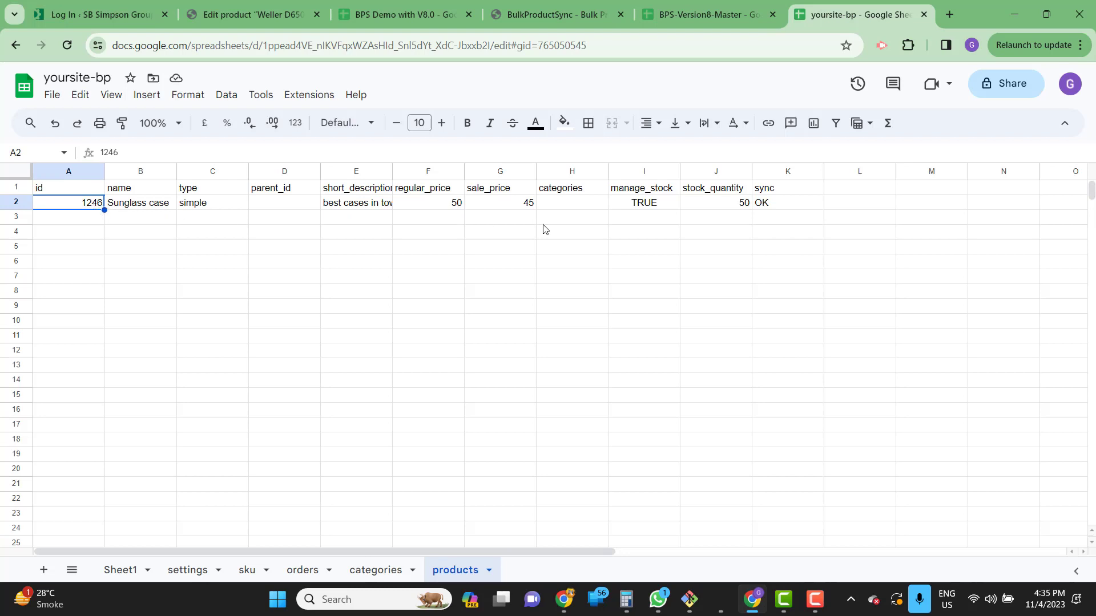
pyautogui.click(768, 201)
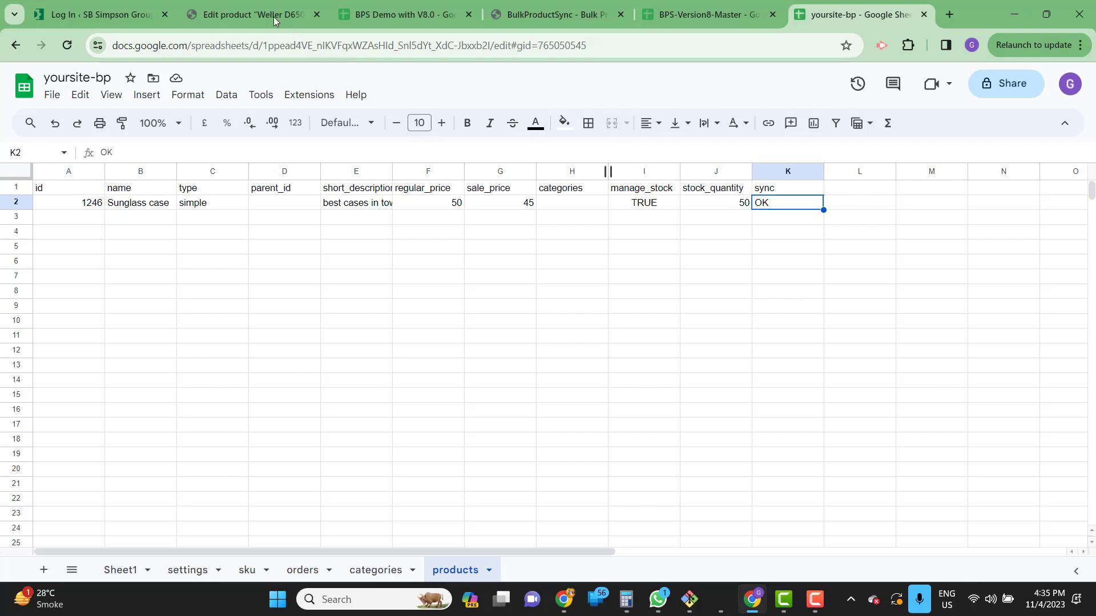
pyautogui.click(241, 16)
pyautogui.click(53, 350)
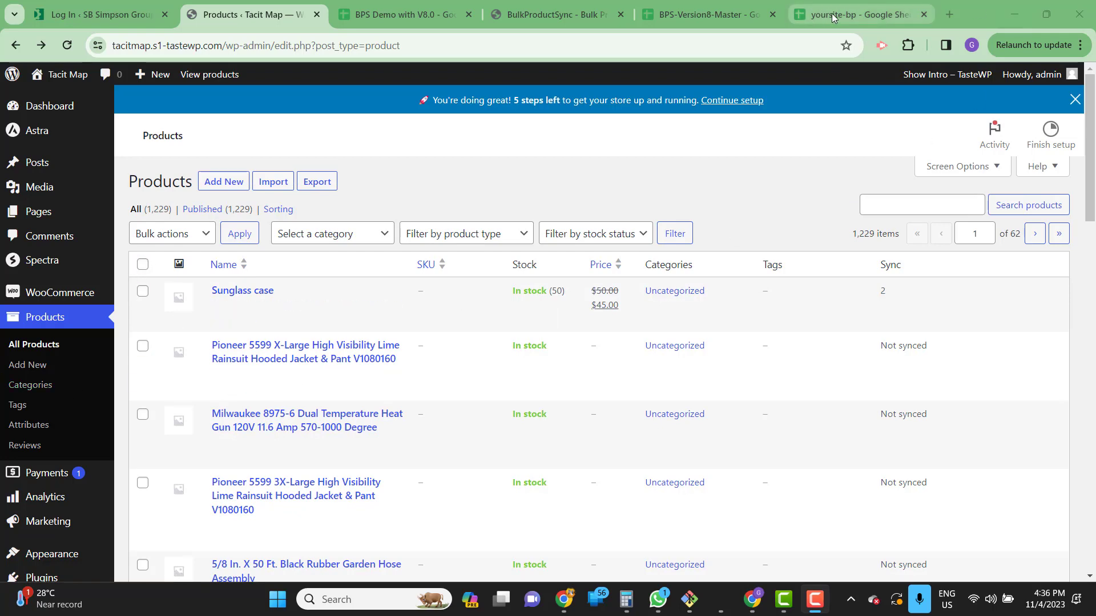
# Step: Consult the store's product categories, set the Sunglass case's categories to 18|19 in the yoursite-bp sheet, and clear its sync status
pyautogui.click(28, 385)
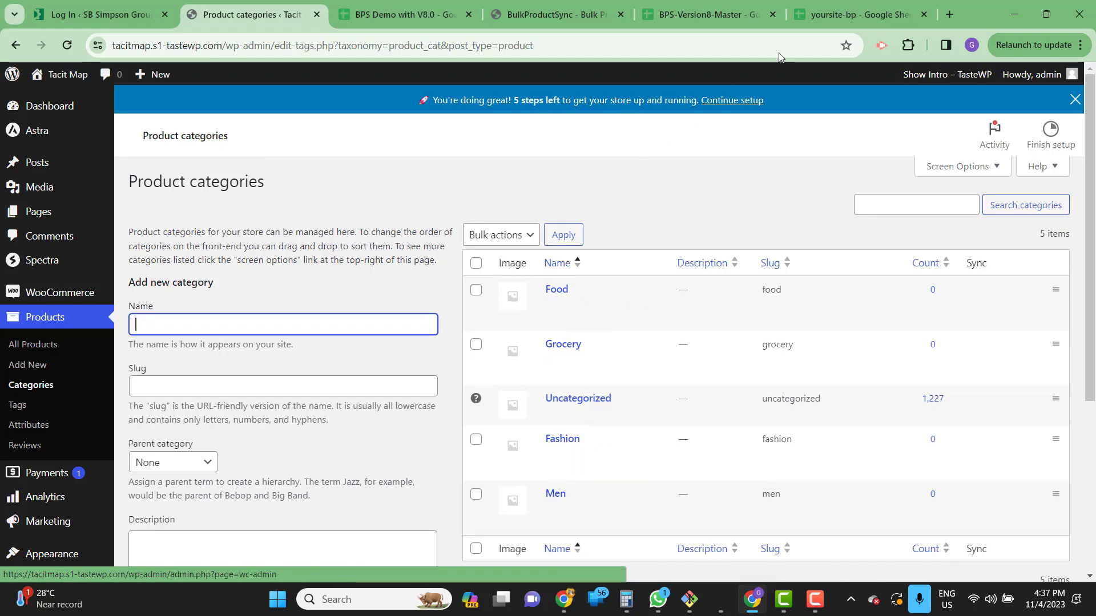
pyautogui.click(817, 22)
pyautogui.write('18')
pyautogui.click(580, 208)
pyautogui.doubleClick(579, 208)
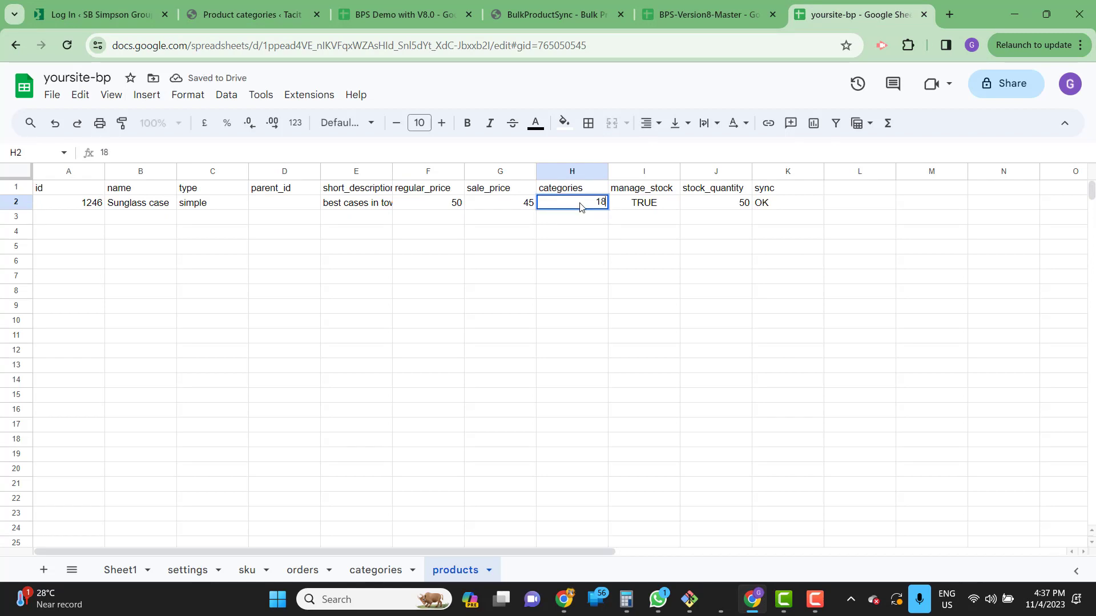
pyautogui.write('|19')
pyautogui.press('Tab')
pyautogui.press('Tab')
pyautogui.press('Tab')
pyautogui.press('Delete')
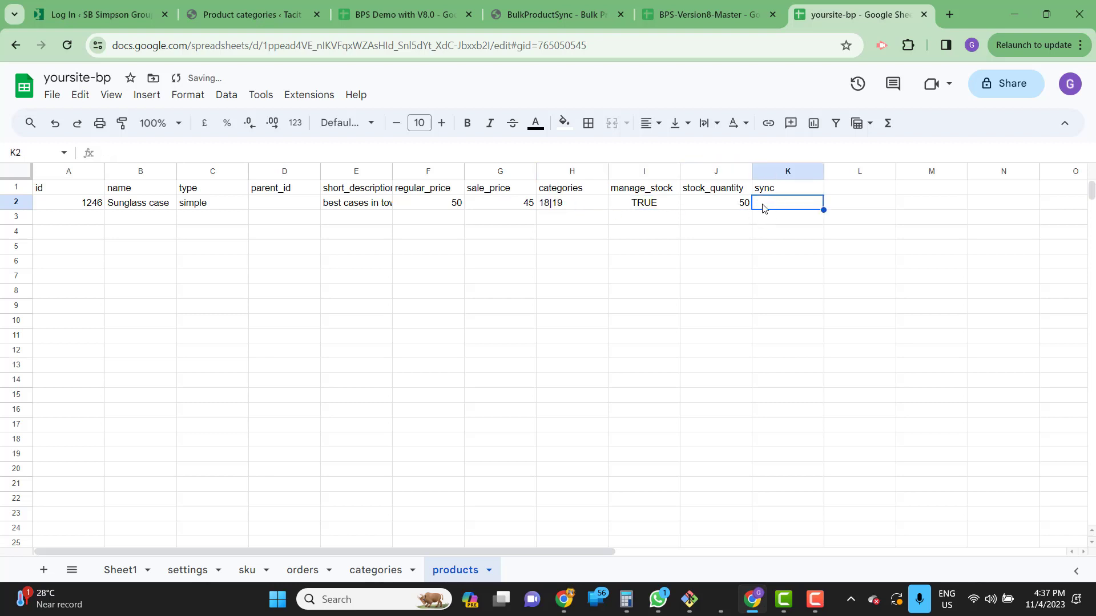
# Step: Sync the products to the store again with Bulk Product Sync and check the WooCommerce product list
pyautogui.click(312, 103)
pyautogui.moveTo(381, 236)
pyautogui.click(569, 277)
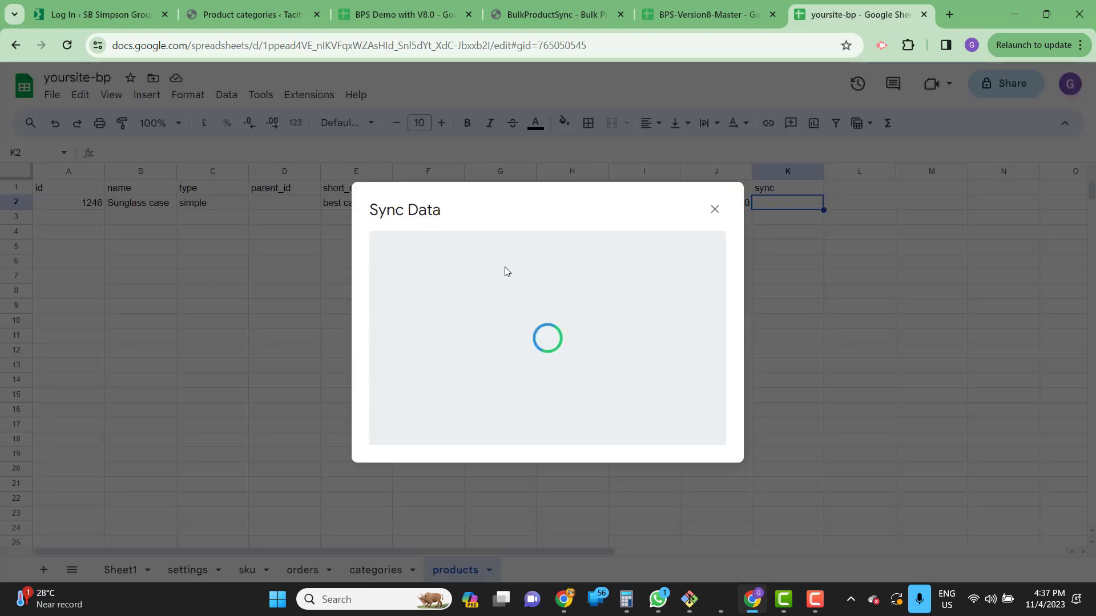
pyautogui.click(511, 247)
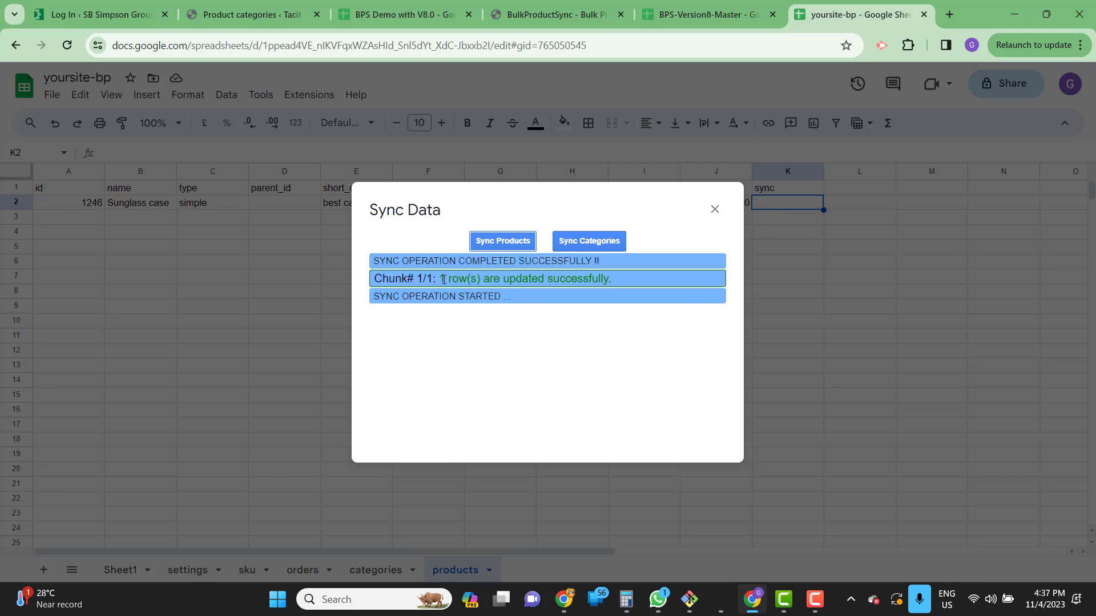
pyautogui.click(714, 211)
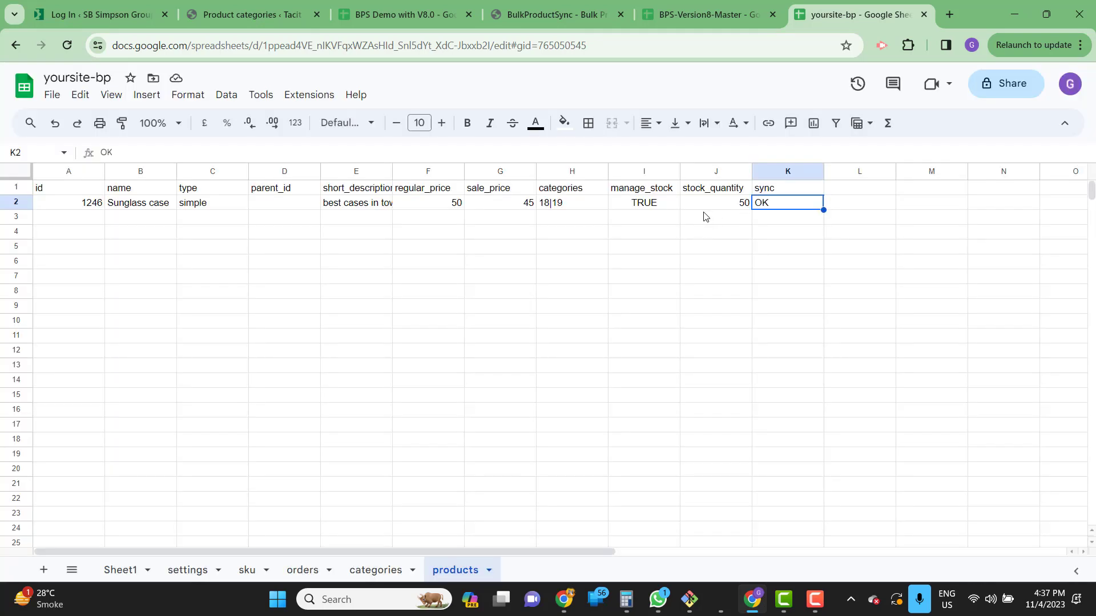
pyautogui.click(257, 14)
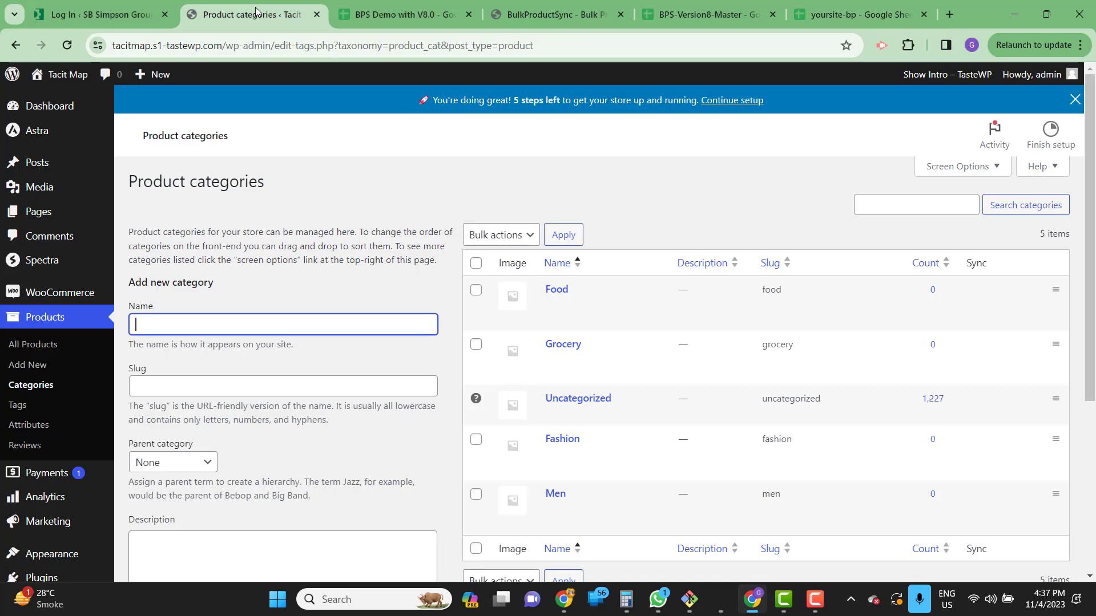
pyautogui.click(35, 347)
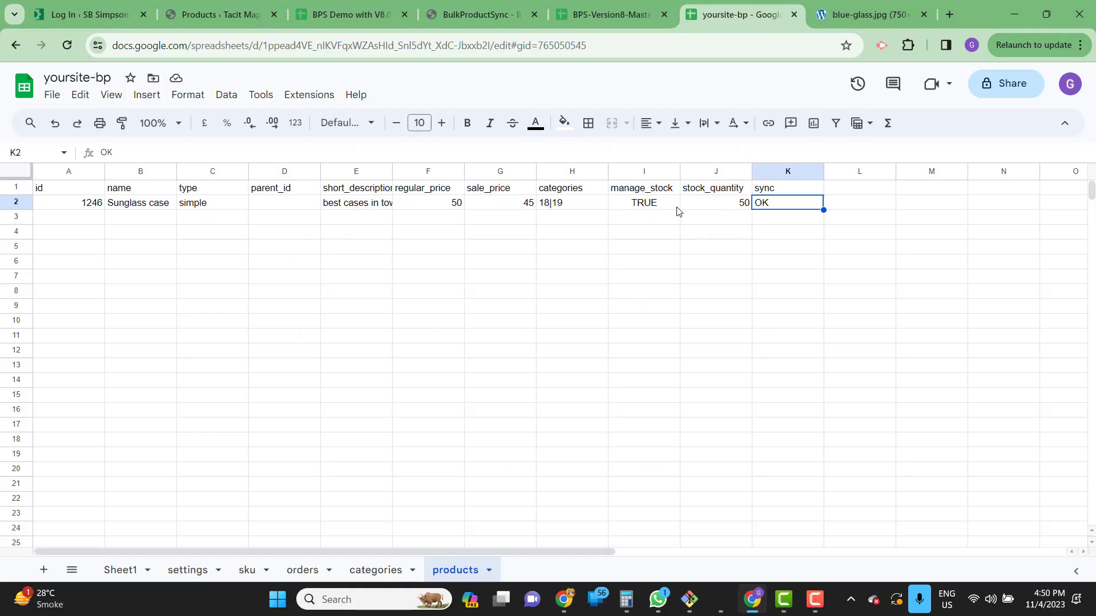
# Step: In the yoursite-bp products sheet, insert a column before sync and head it "images"
pyautogui.rightClick(766, 173)
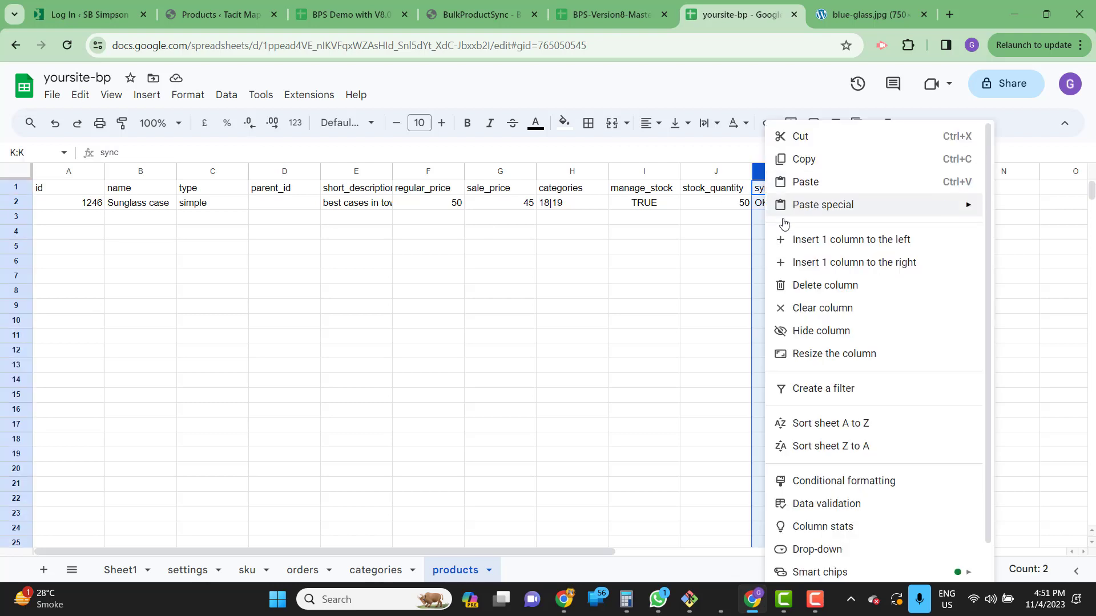
pyautogui.click(795, 238)
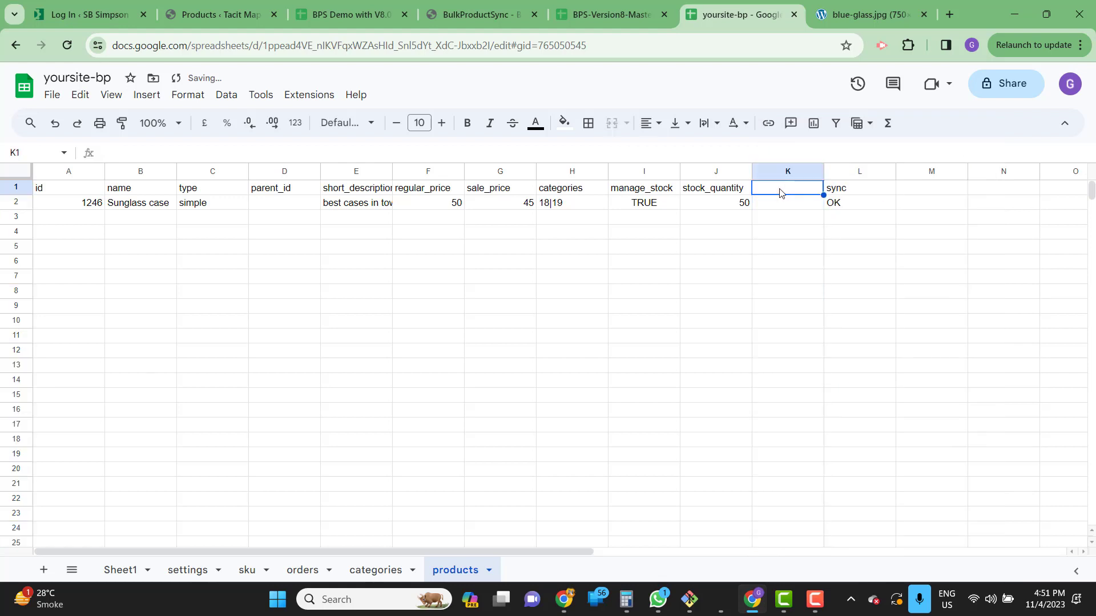
pyautogui.write('images')
pyautogui.press('Return')
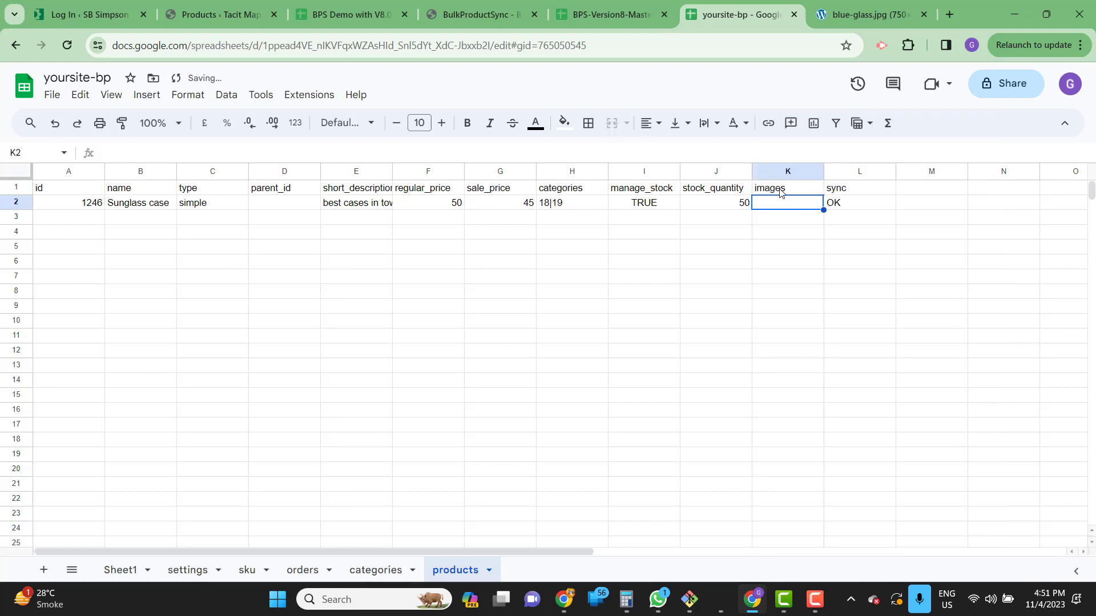
# Step: Insert a column before stock_quantity and head it "sku"
pyautogui.rightClick(699, 172)
pyautogui.click(735, 239)
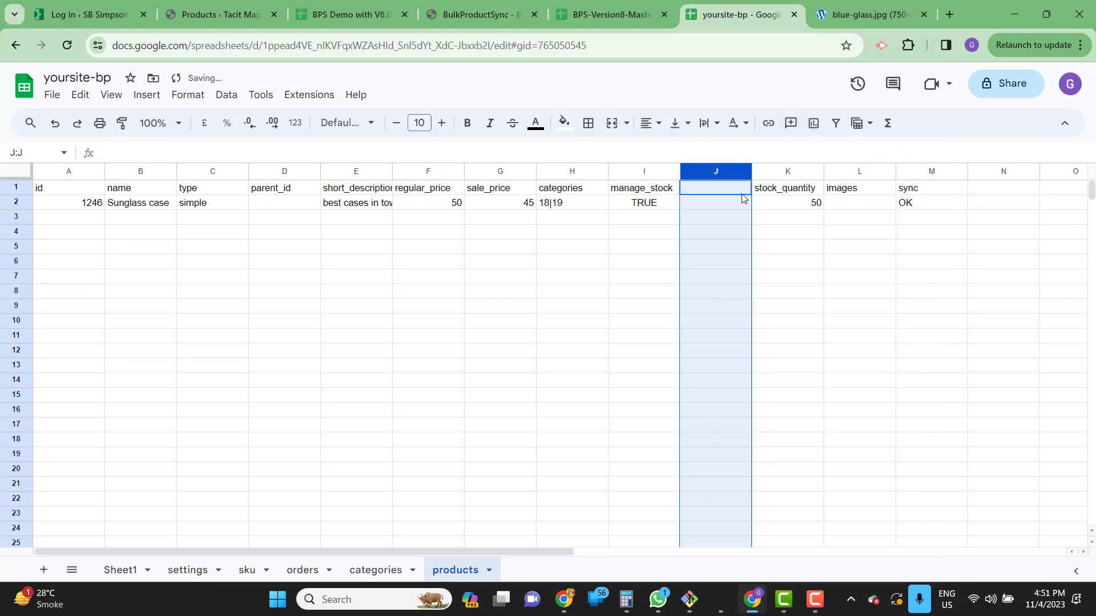
pyautogui.write('sku')
pyautogui.press('Return')
pyautogui.click(743, 192)
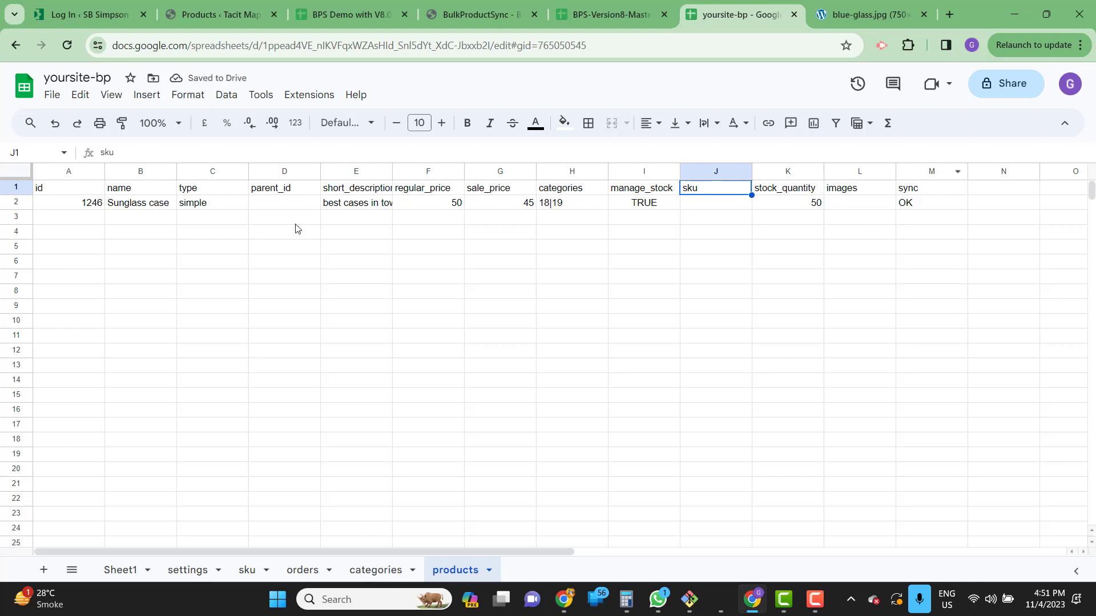
# Step: Enter NM1122 as the Sunglass case's SKU
pyautogui.click(727, 210)
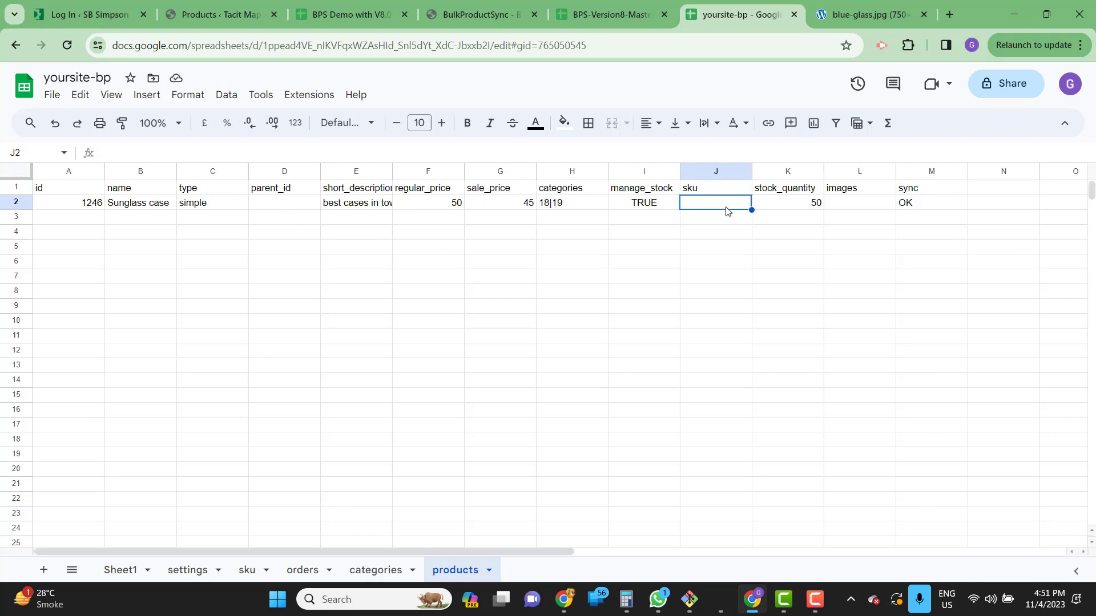
pyautogui.write('NM1122')
pyautogui.press('Tab')
pyautogui.press('Tab')
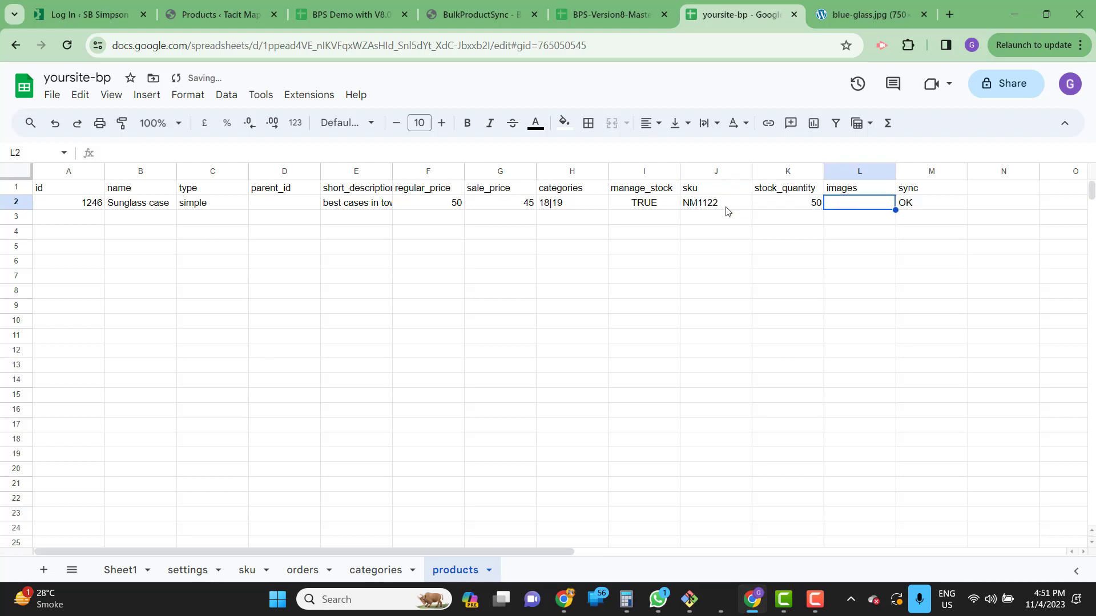
# Step: Copy the web address of the blue-glass.jpg image and paste it into the Sunglass case's images cell
pyautogui.click(882, 19)
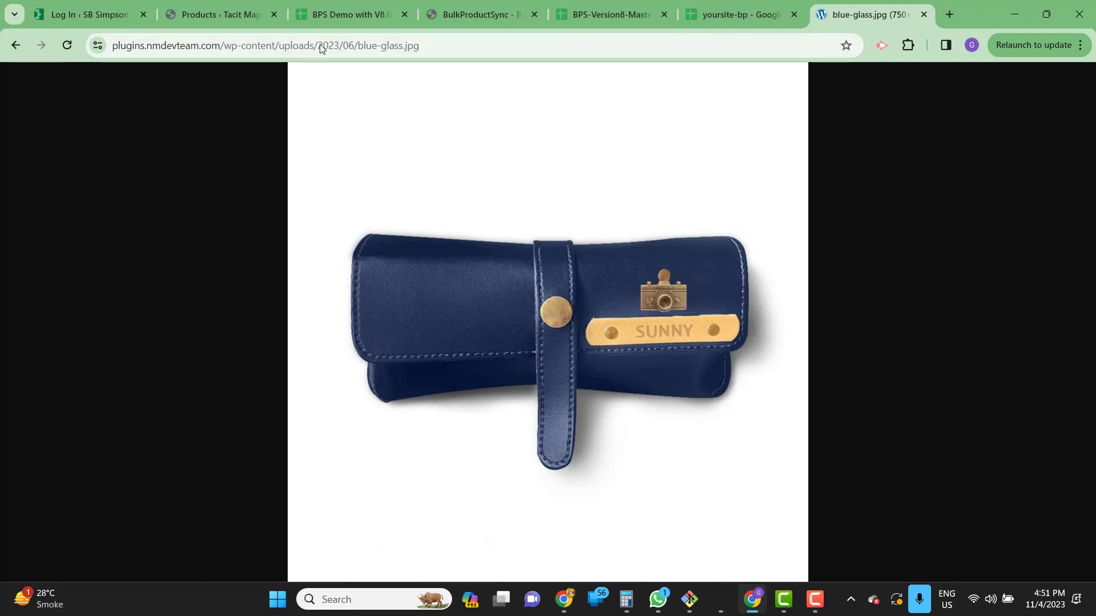
pyautogui.click(402, 50)
pyautogui.tripleClick(423, 50)
pyautogui.hotkey('ctrl', 'c')
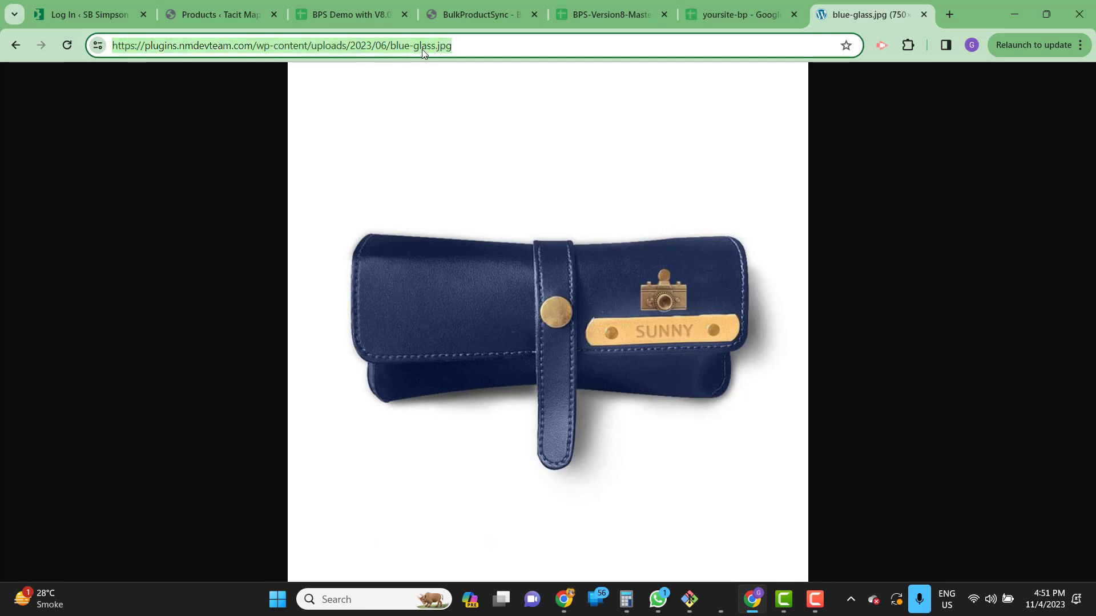
pyautogui.click(736, 14)
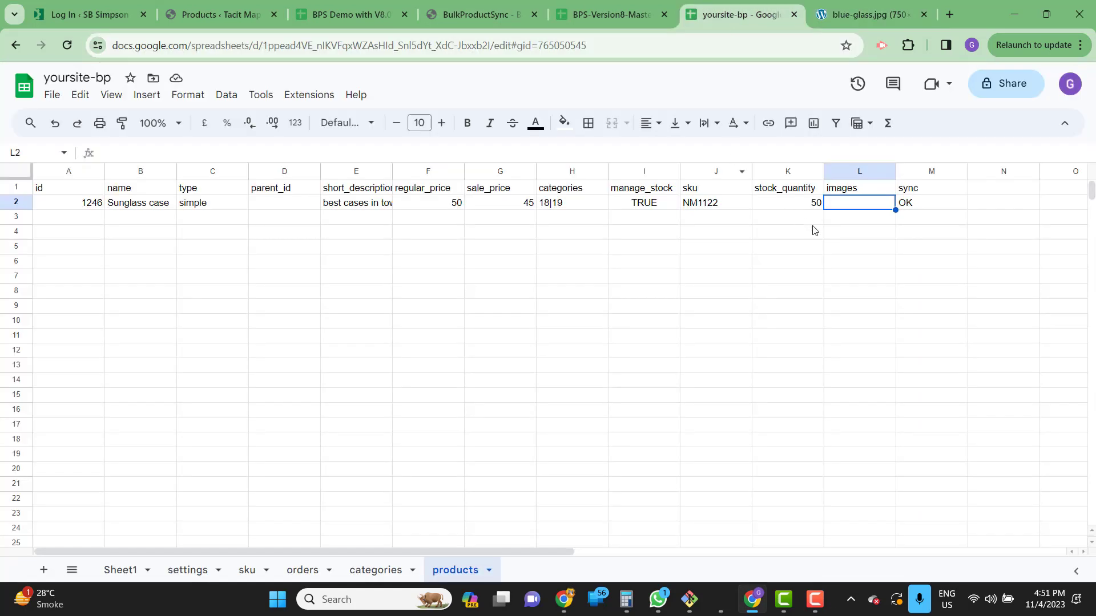
pyautogui.doubleClick(856, 207)
pyautogui.hotkey('ctrl', 'v')
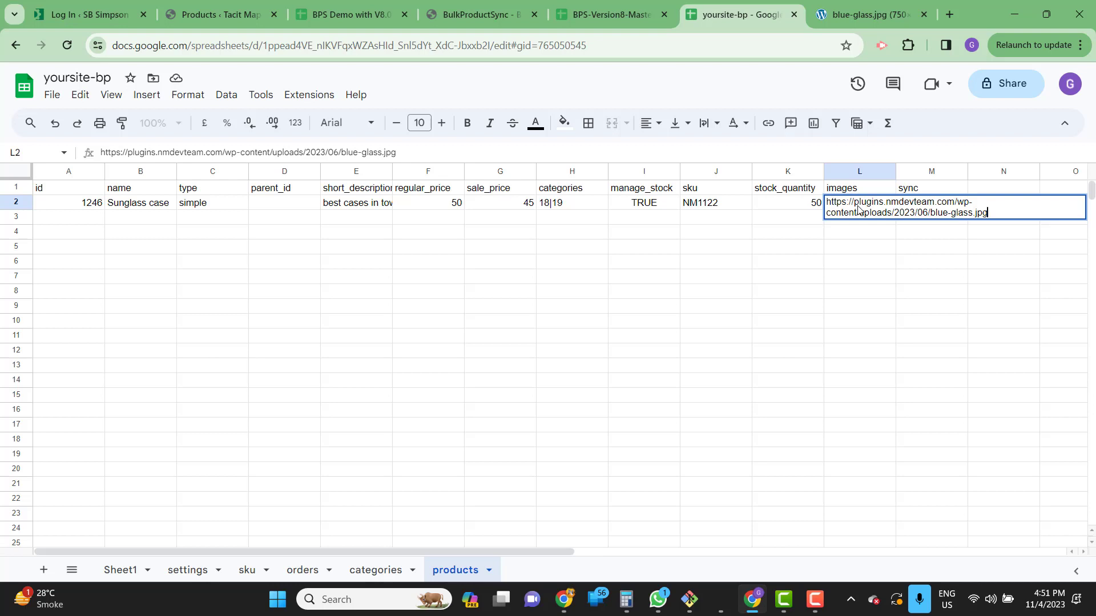
pyautogui.press('Return')
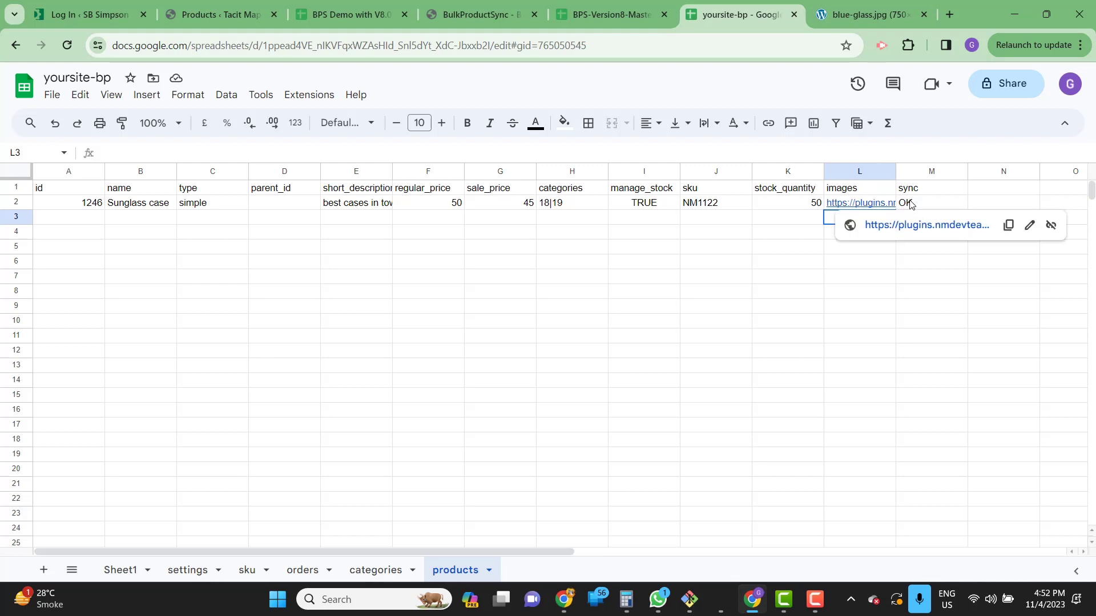
# Step: Clear the Sunglass case's sync status and sync its SKU and image to the store with Bulk Product Sync
pyautogui.click(942, 204)
pyautogui.press('Delete')
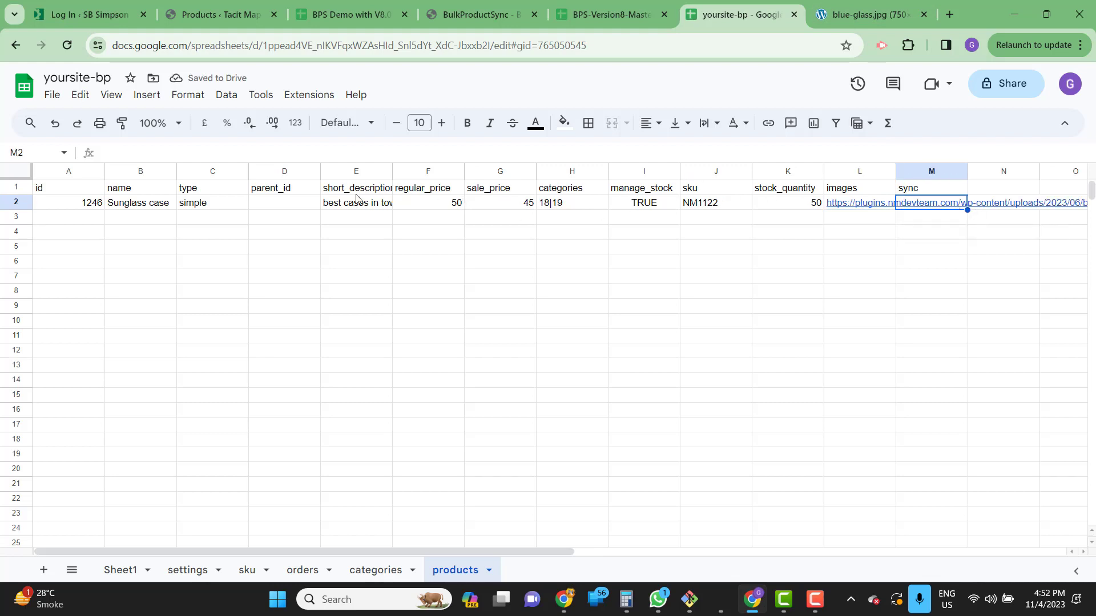
pyautogui.click(317, 100)
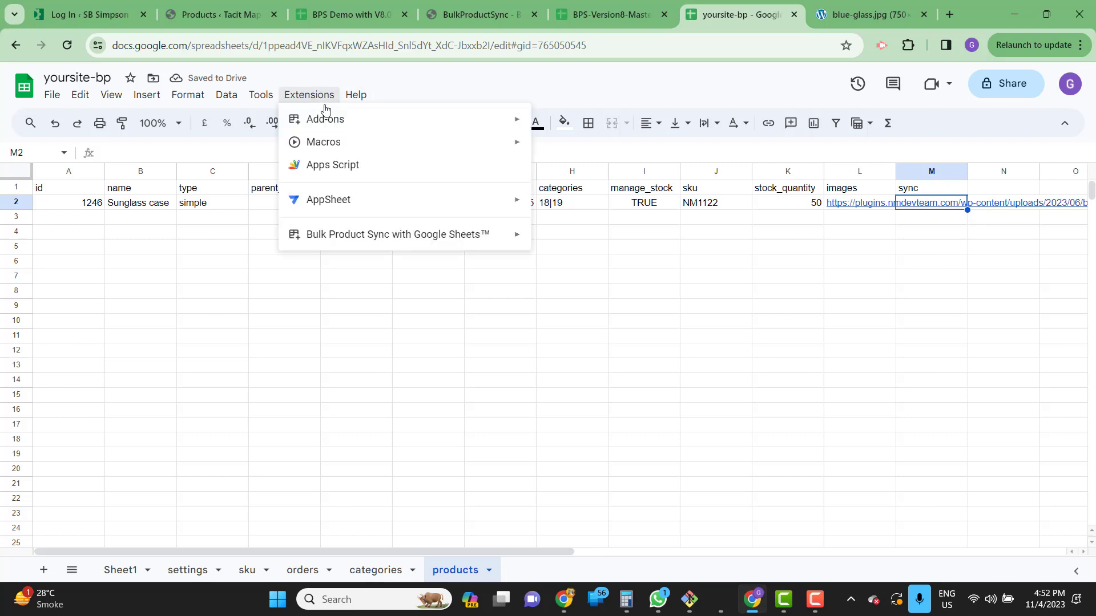
pyautogui.moveTo(416, 236)
pyautogui.click(561, 275)
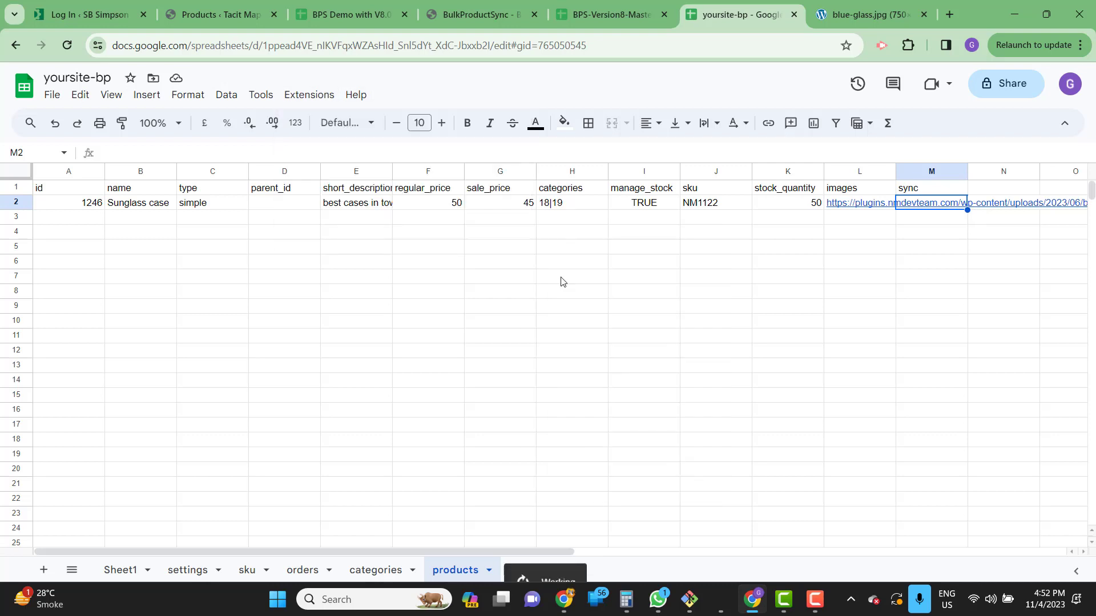
pyautogui.click(488, 246)
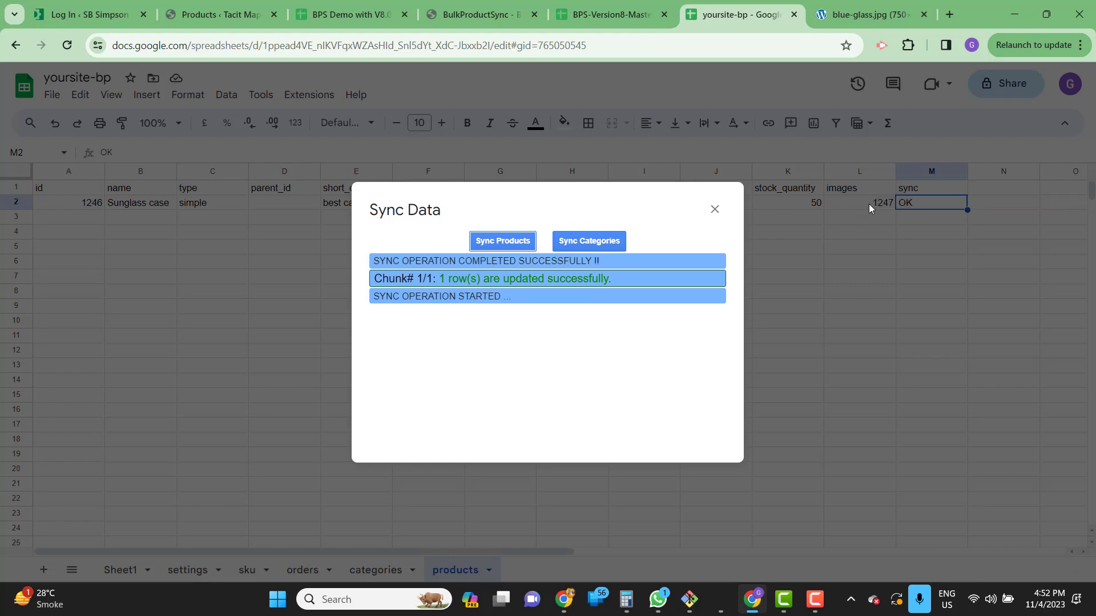
pyautogui.click(714, 213)
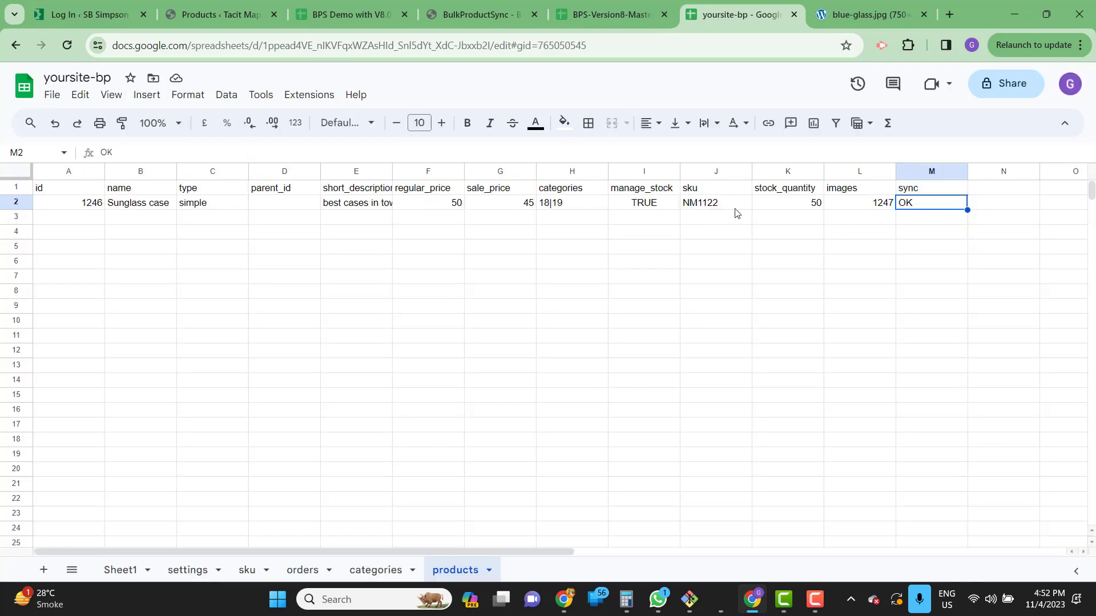
# Step: Switch to the WordPress admin of the store and open the list of all products
pyautogui.click(495, 14)
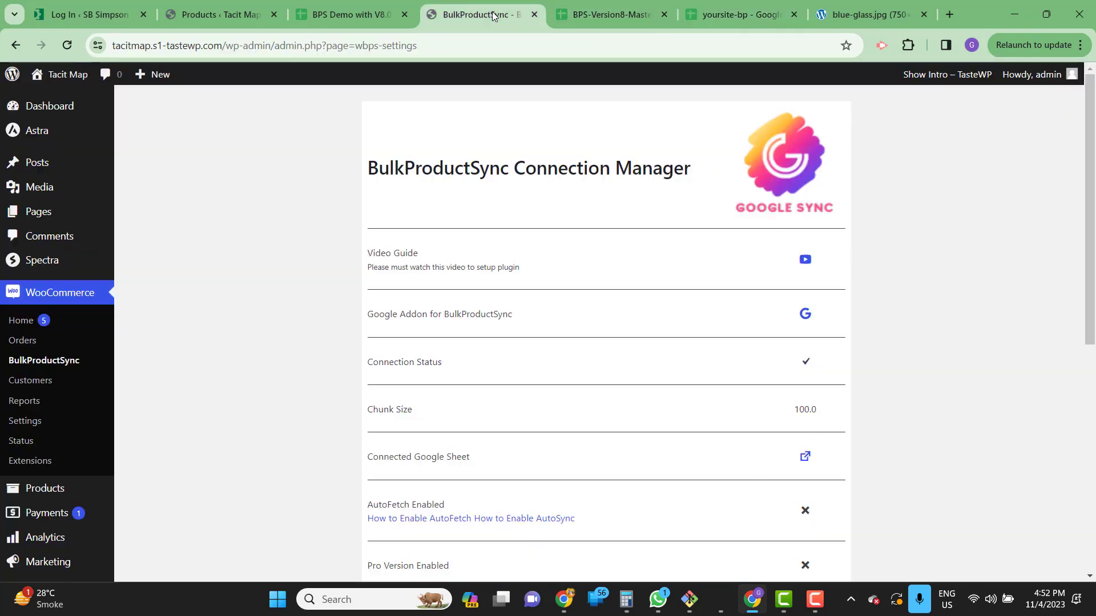
pyautogui.click(233, 14)
pyautogui.click(46, 345)
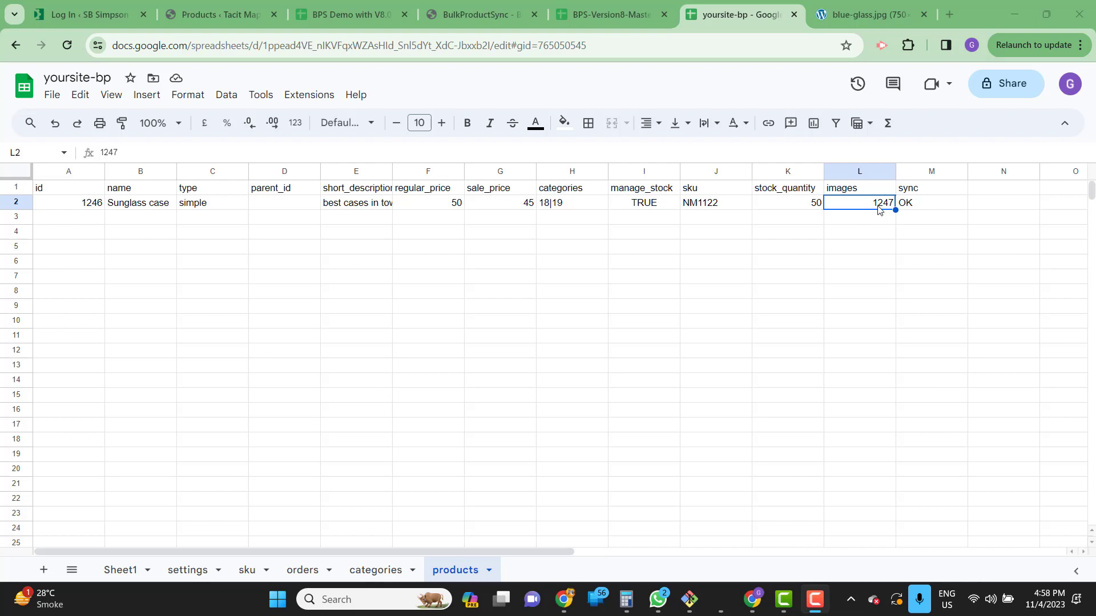
# Step: Append image ID 1248 to the Sunglass case's images cell so it reads 1247|1248
pyautogui.doubleClick(869, 207)
pyautogui.write('|14')
pyautogui.write('48')
pyautogui.press('Return')
pyautogui.click(869, 207)
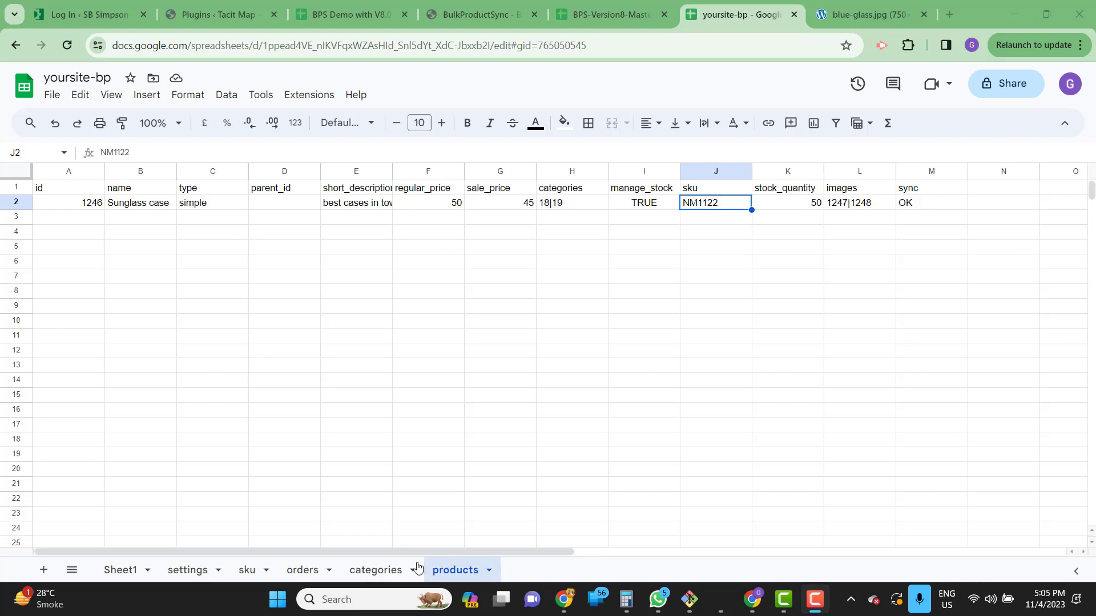
# Step: Glance at the categories sheet, return to the products sheet and try to open Bulk Product Sync's Manage Labels
pyautogui.click(393, 570)
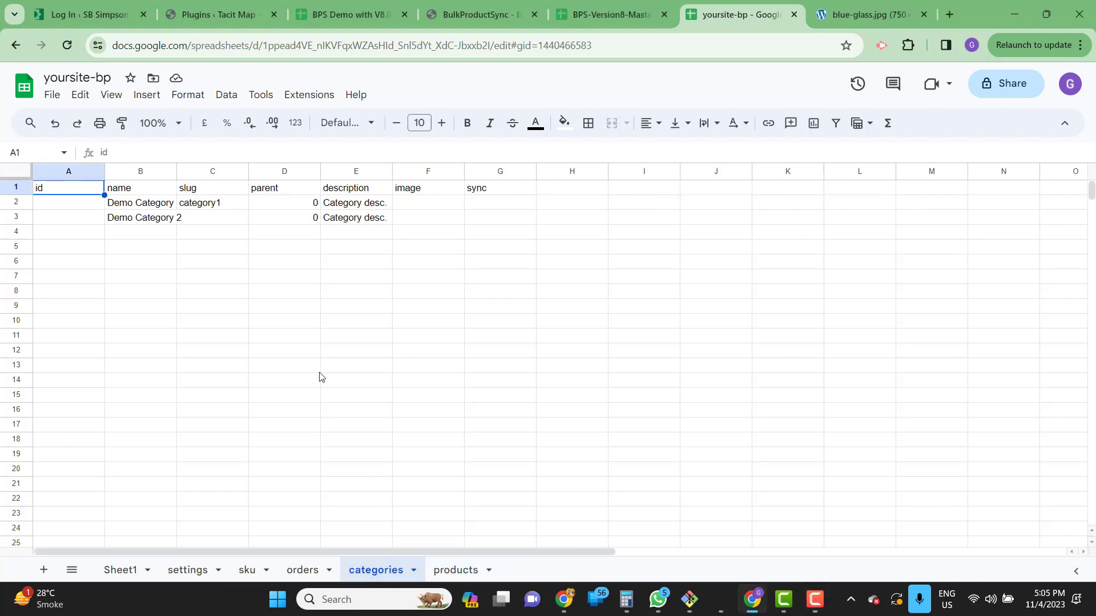
pyautogui.click(457, 569)
pyautogui.click(309, 95)
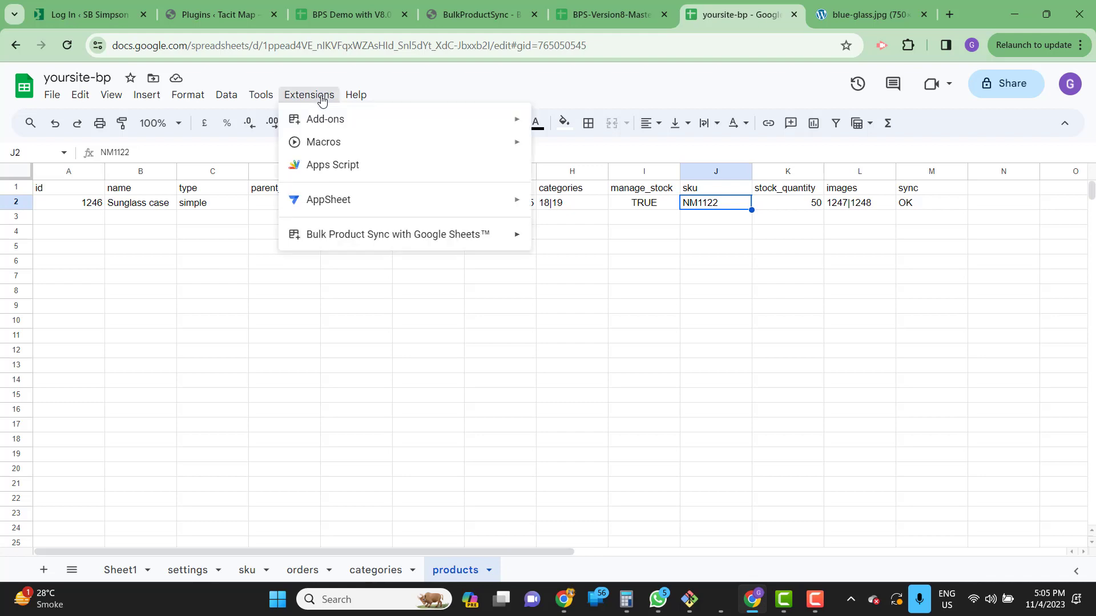
pyautogui.moveTo(456, 235)
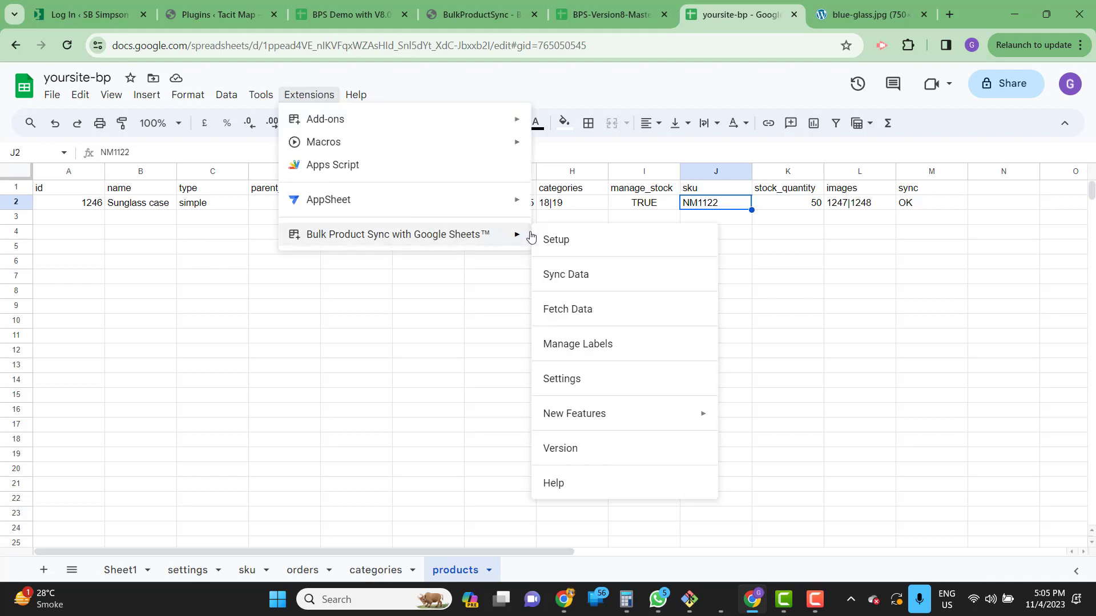
pyautogui.click(605, 352)
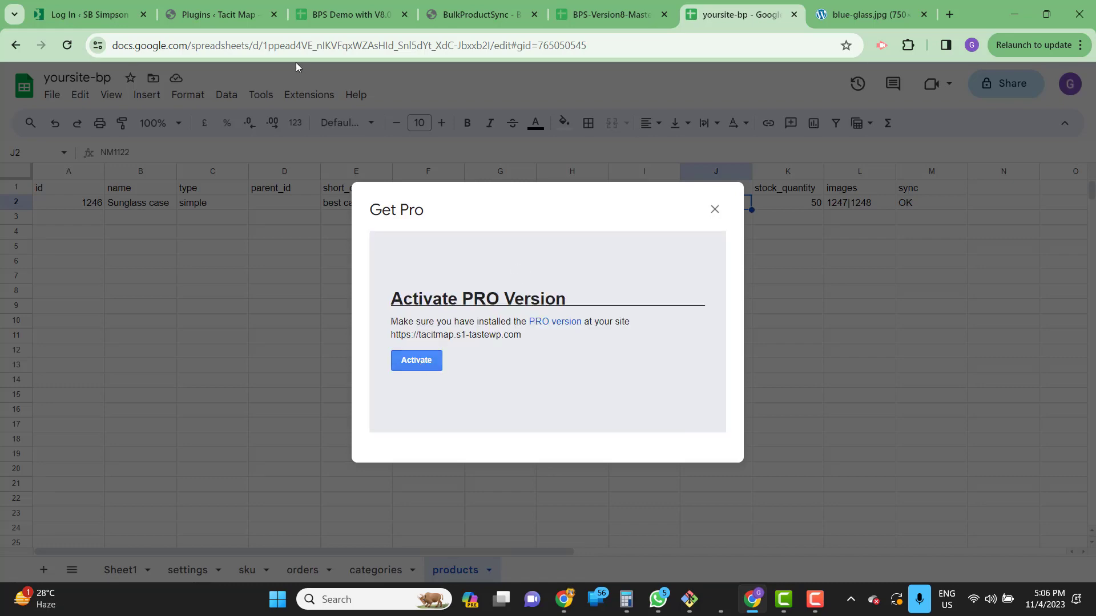
# Step: Activate the Bulk Product Sync with Google Sheets PRO plugin in WordPress and the PRO version in the yoursite-bp sheet
pyautogui.click(219, 17)
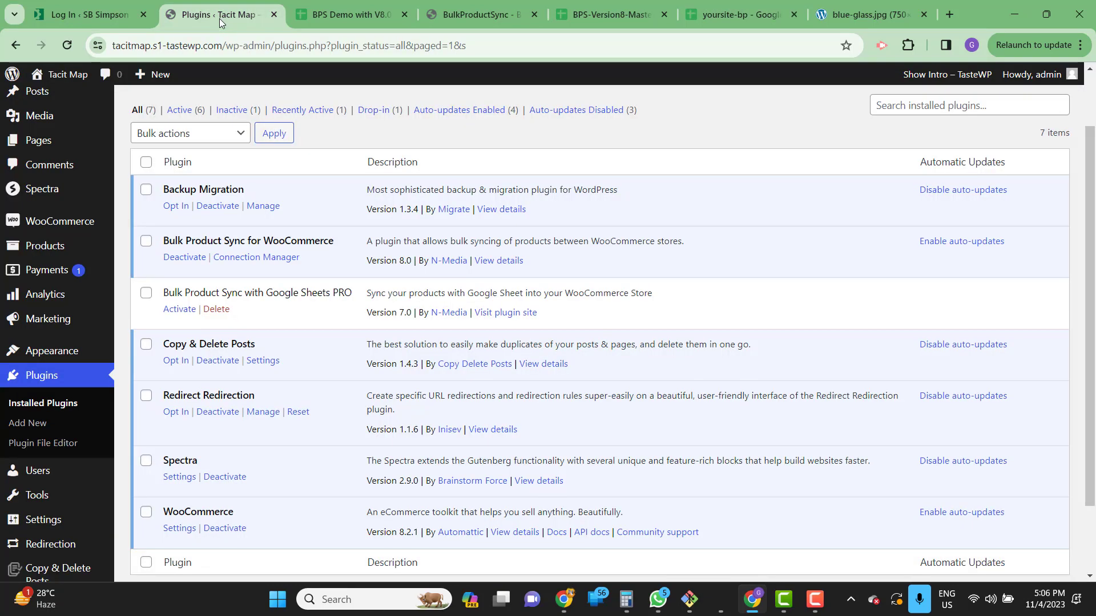
pyautogui.click(188, 311)
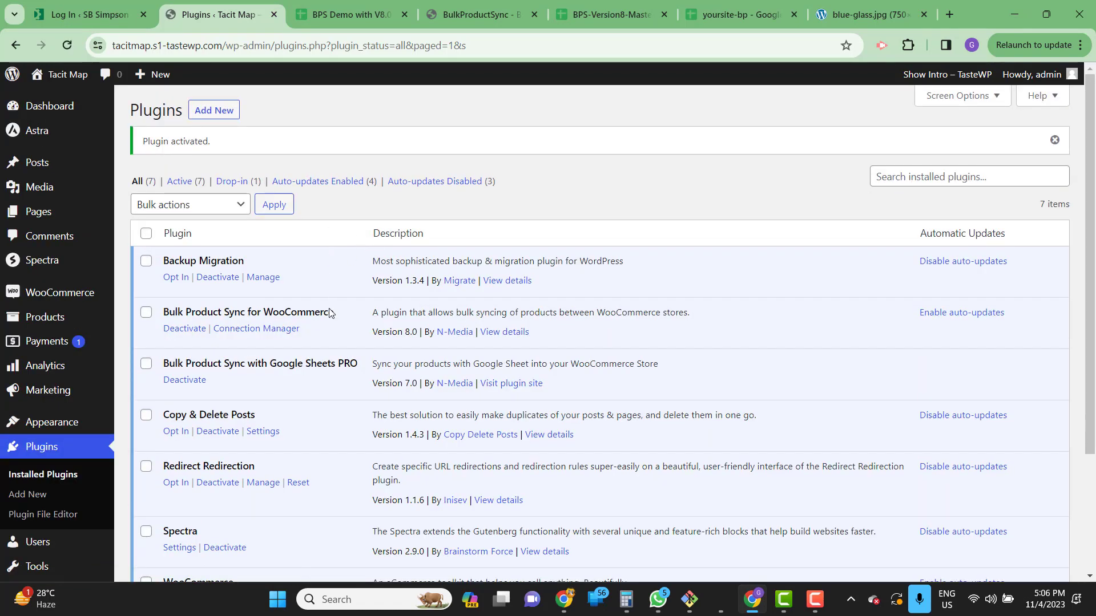
pyautogui.click(715, 16)
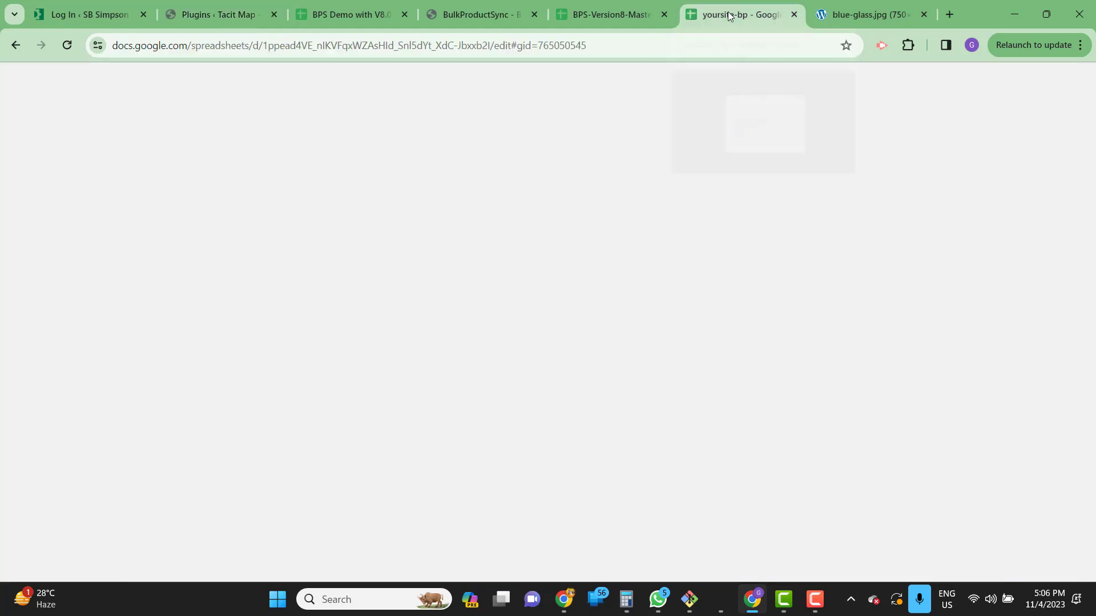
pyautogui.click(416, 361)
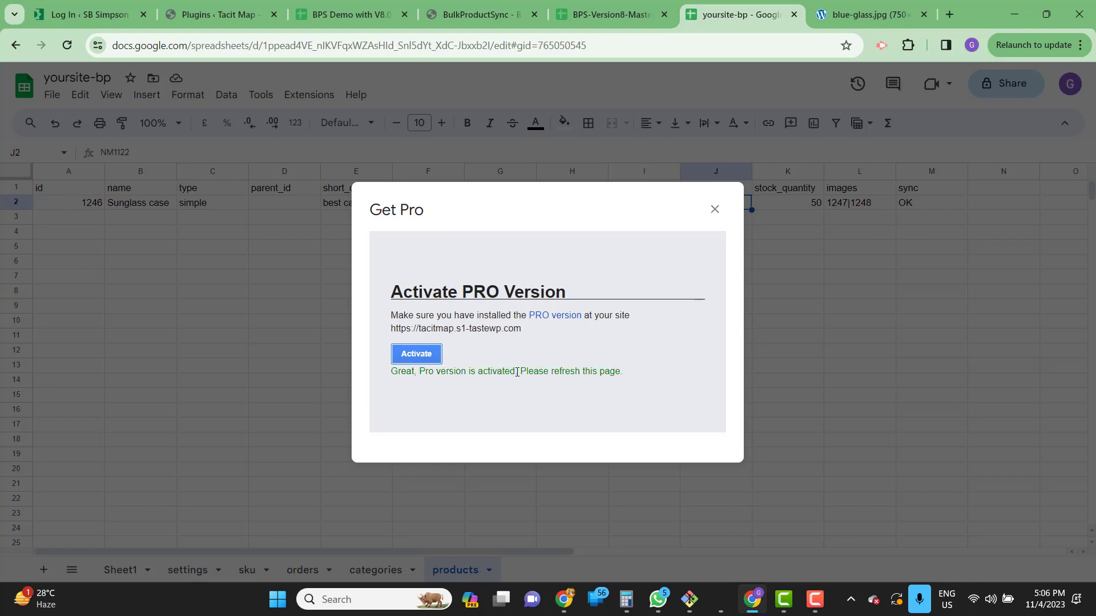
pyautogui.click(714, 210)
# Step: Open Bulk Product Sync's Manage Labels for the yoursite-bp sheet
pyautogui.click(309, 95)
pyautogui.moveTo(527, 244)
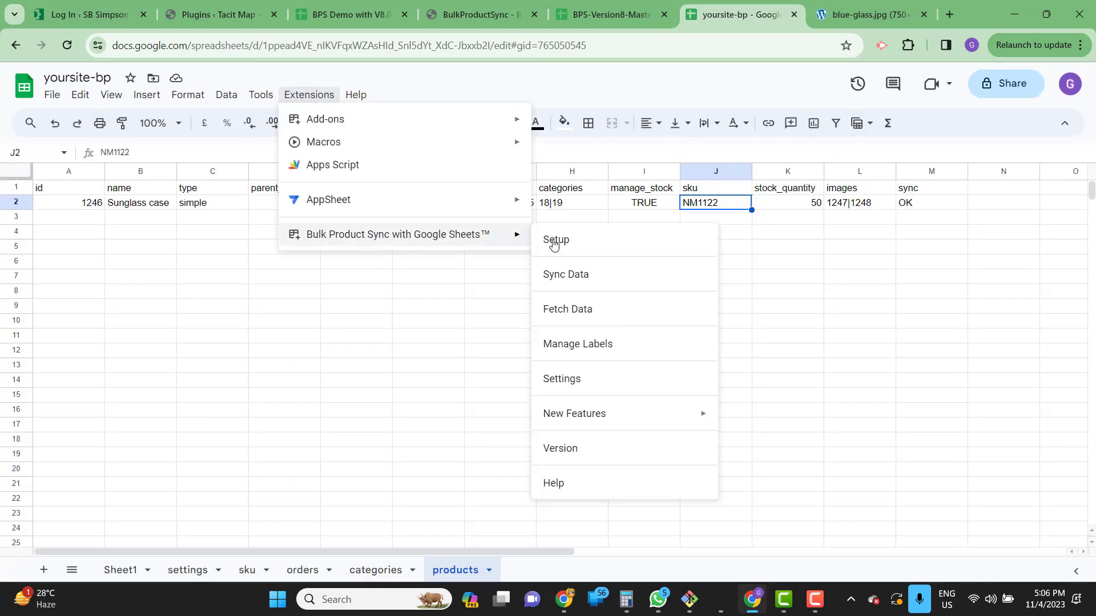
pyautogui.click(572, 343)
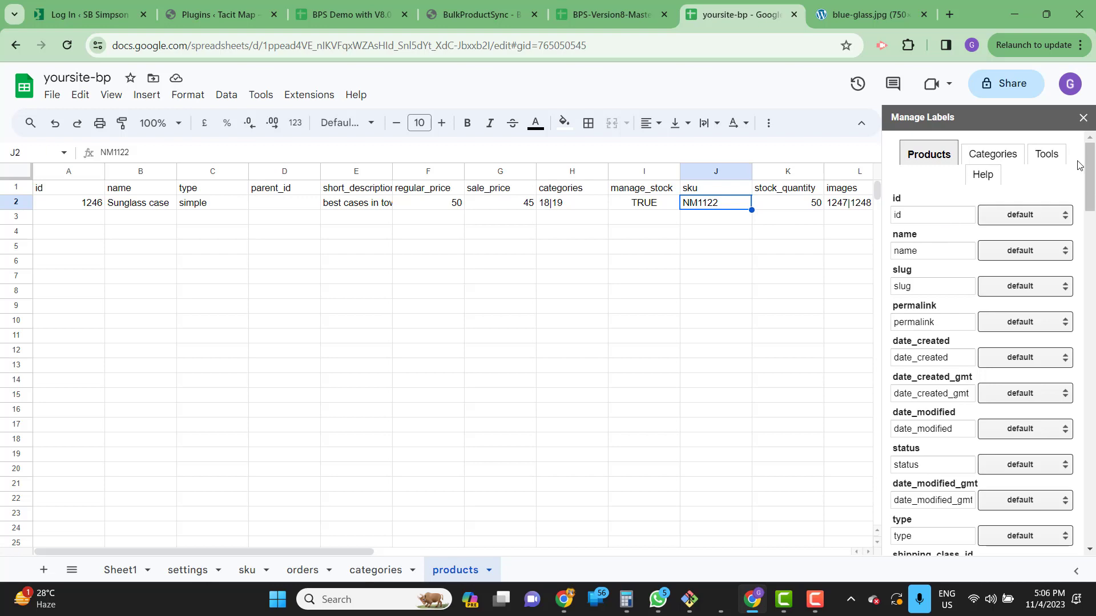
# Step: Examine which product and category fields can be relabelled in Manage Labels
pyautogui.moveTo(1089, 197); pyautogui.dragTo(1094, 142)
pyautogui.click(987, 156)
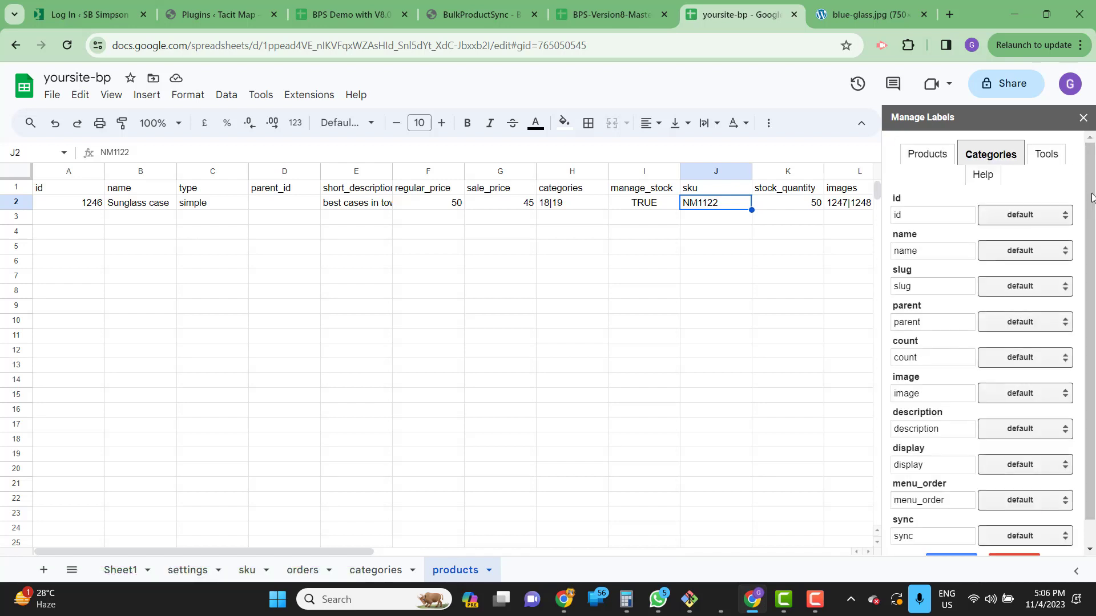
pyautogui.scroll(-1, 933, 283)
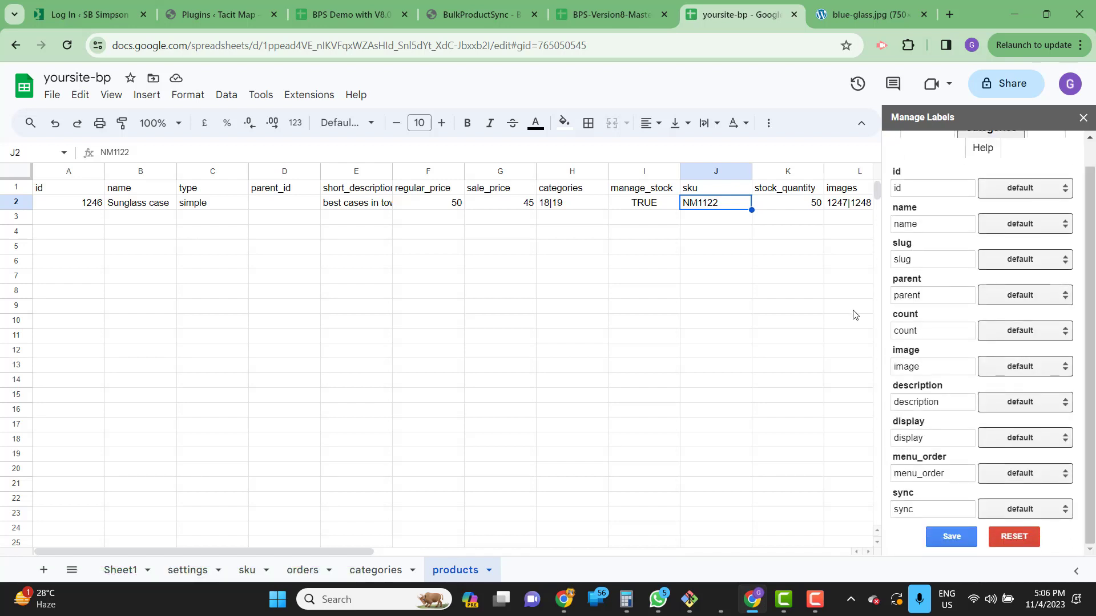
pyautogui.scroll(1, 947, 183)
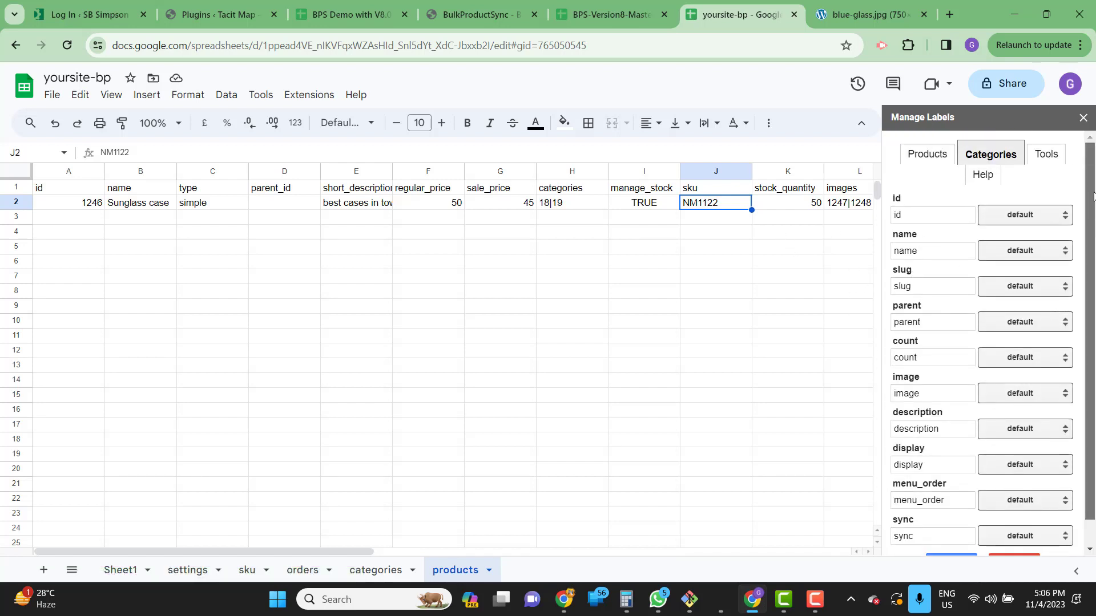
pyautogui.click(941, 163)
pyautogui.scroll(-1, 988, 213)
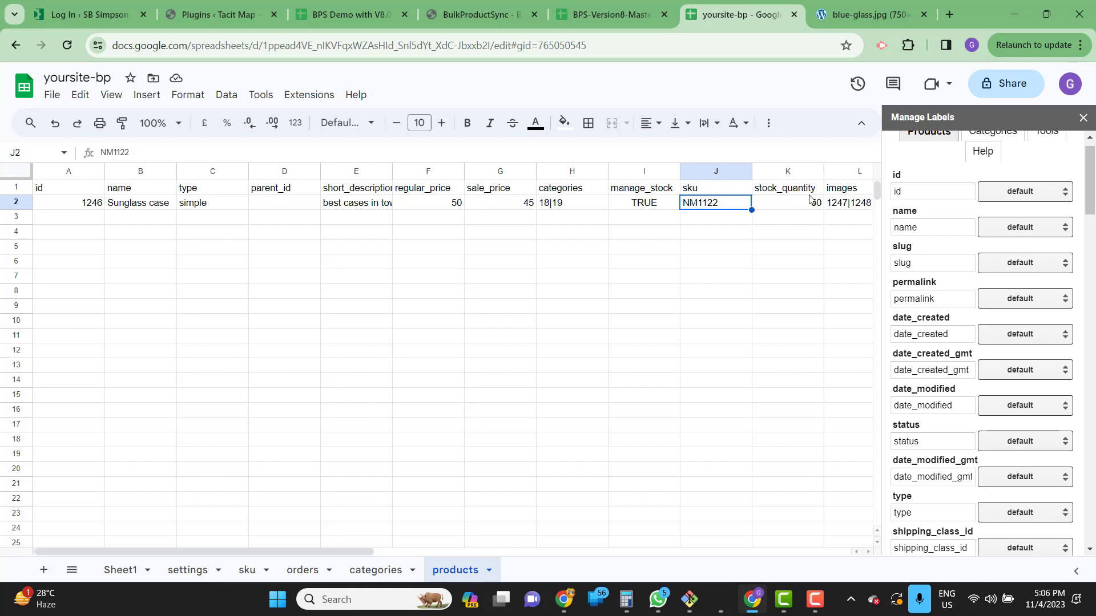
# Step: Set the label of the sku product field to MySKU in Manage Labels
pyautogui.click(727, 193)
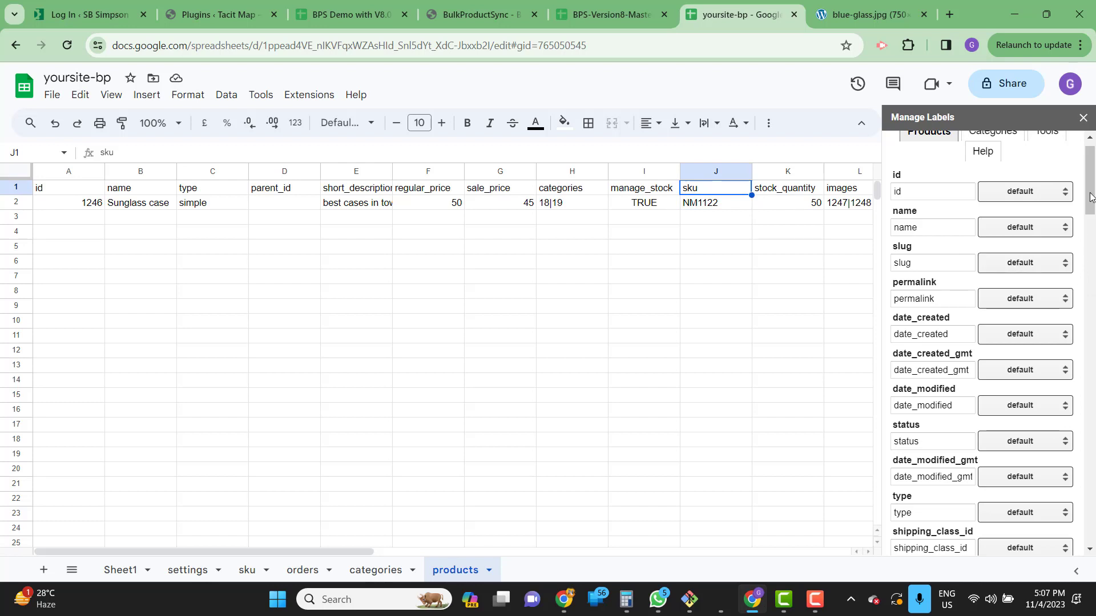
pyautogui.moveTo(1090, 197); pyautogui.dragTo(1090, 274)
pyautogui.moveTo(1090, 273); pyautogui.dragTo(1090, 278)
pyautogui.doubleClick(931, 445)
pyautogui.write('MySKU')
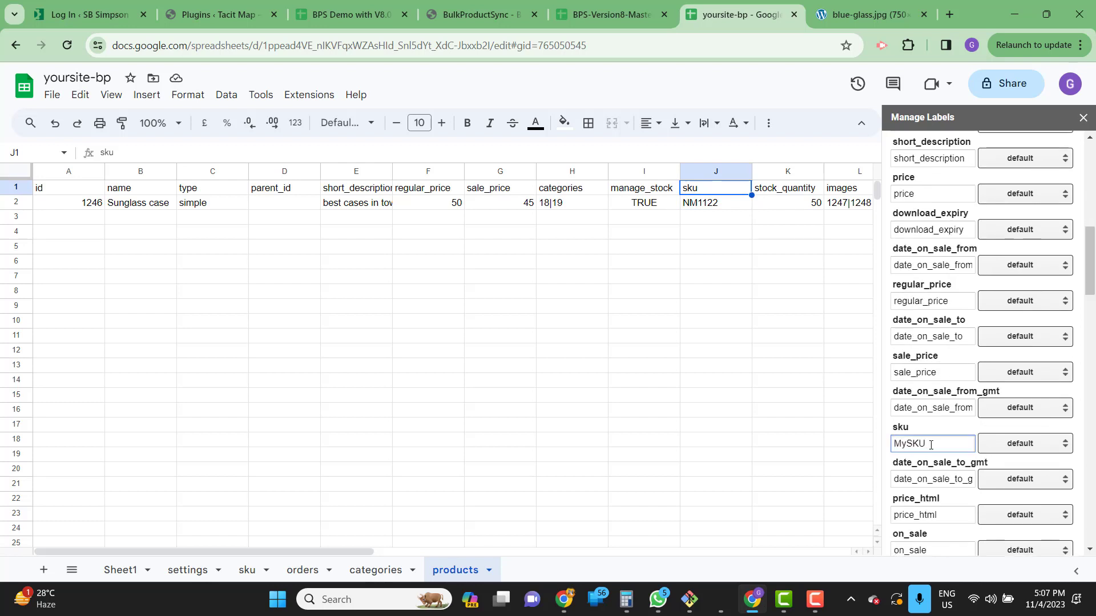
# Step: Copy the MySKU label, save the label changes and paste it over the sku header in cell J1
pyautogui.doubleClick(931, 444)
pyautogui.hotkey('ctrl', 'c')
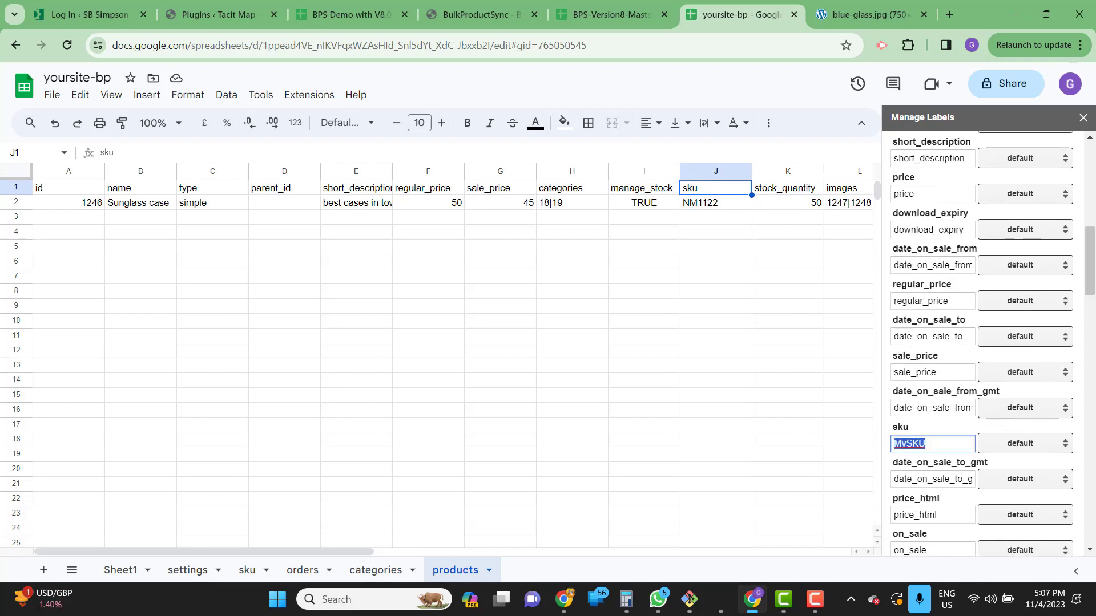
pyautogui.moveTo(1090, 288); pyautogui.dragTo(1091, 537)
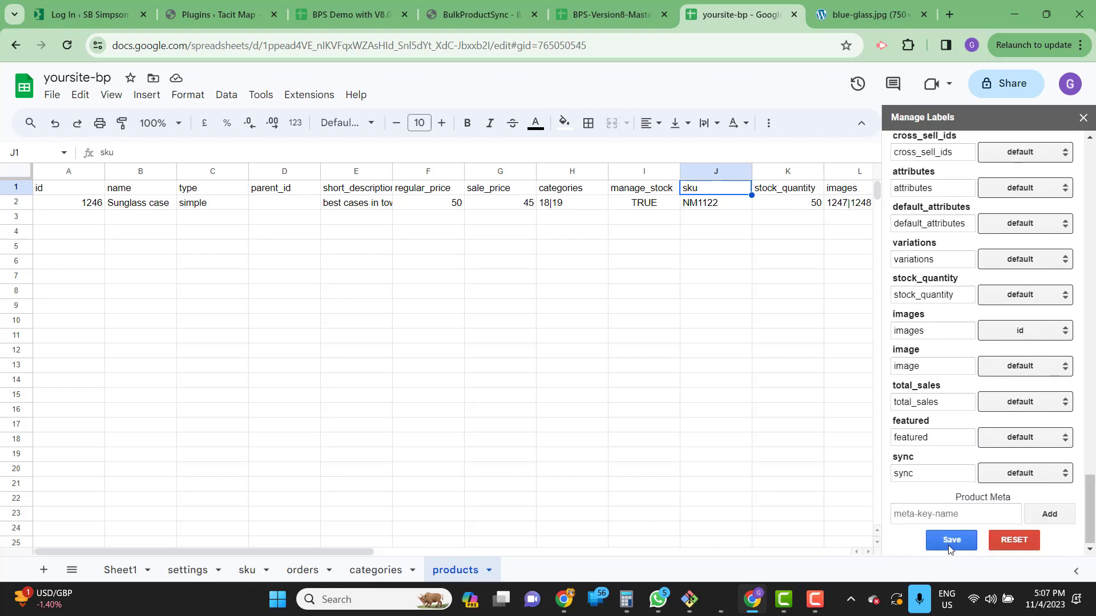
pyautogui.click(953, 540)
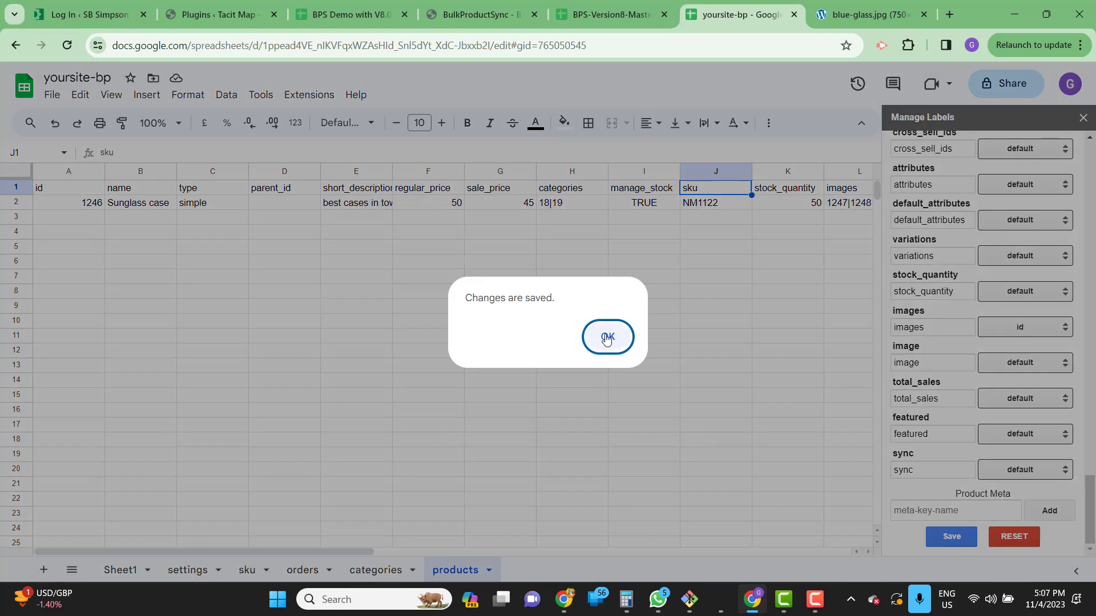
pyautogui.click(606, 339)
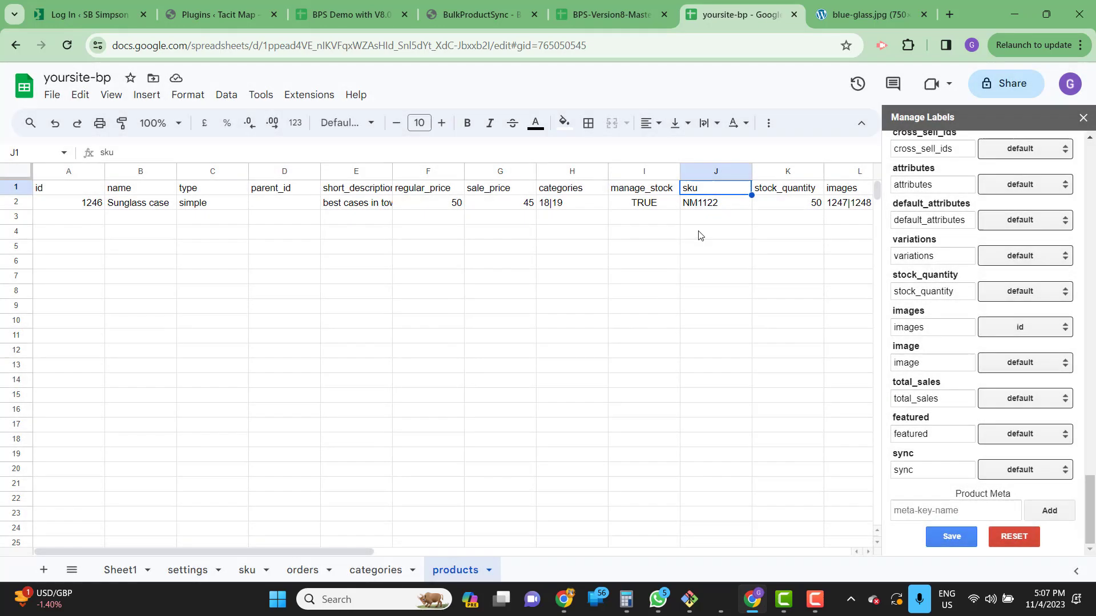
pyautogui.hotkey('ctrl', 'v')
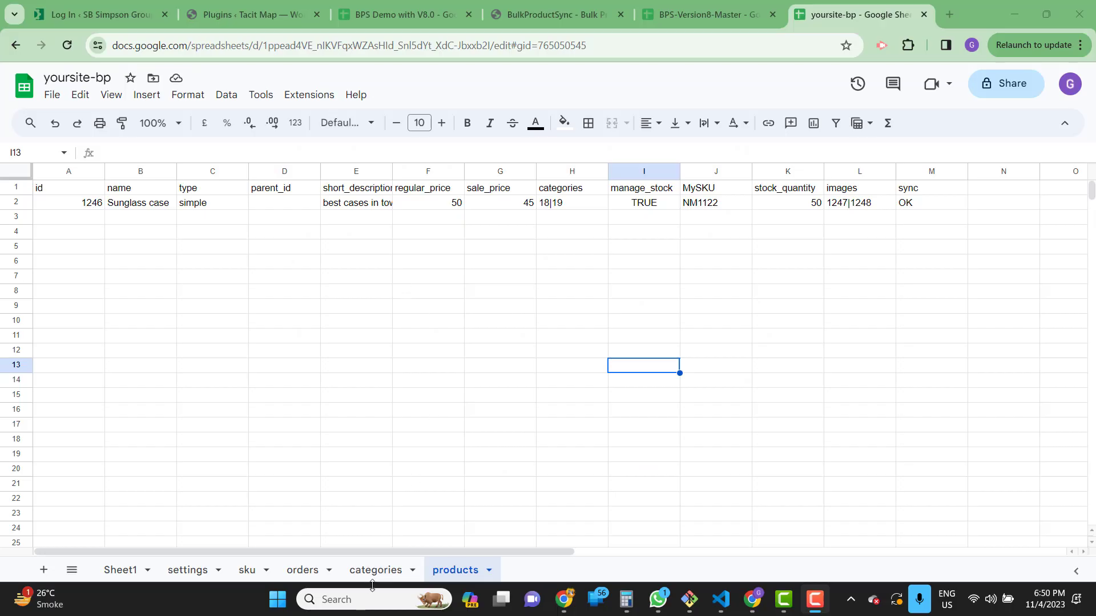
# Step: View the categories sheet and the store's Product categories page in WordPress
pyautogui.click(374, 571)
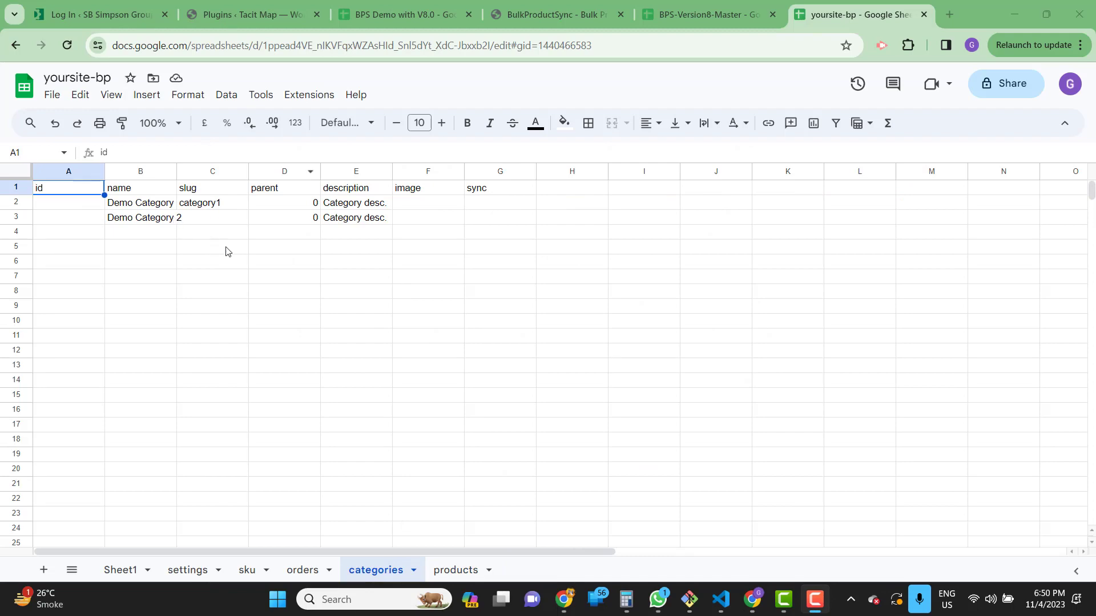
pyautogui.click(222, 15)
pyautogui.moveTo(106, 315)
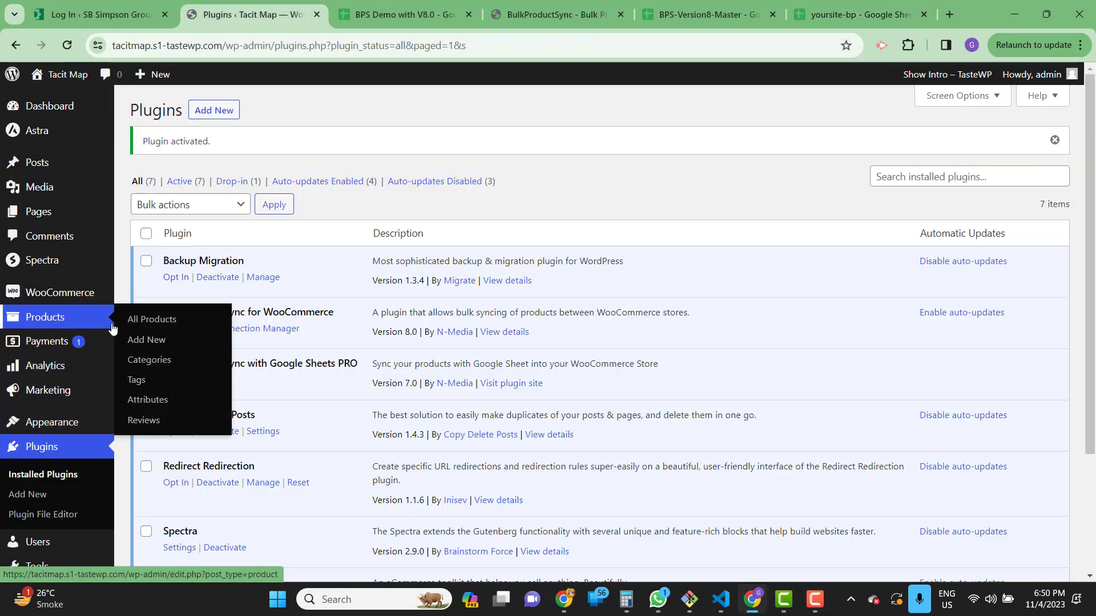
pyautogui.click(150, 362)
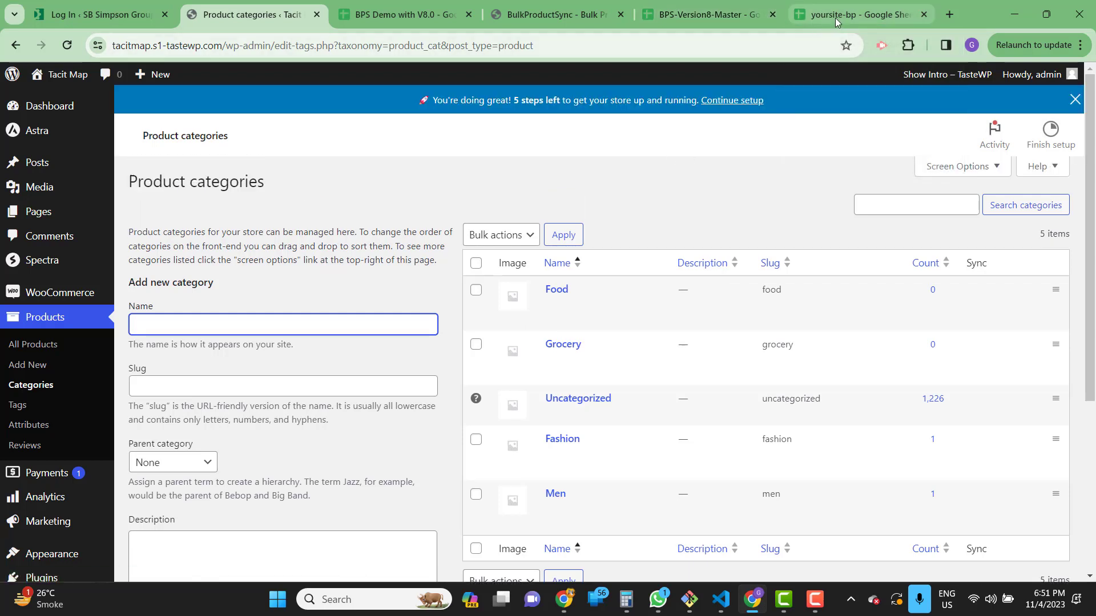
# Step: Return to the yoursite-bp sheet and clear the two demo category rows, B2:E3
pyautogui.click(859, 12)
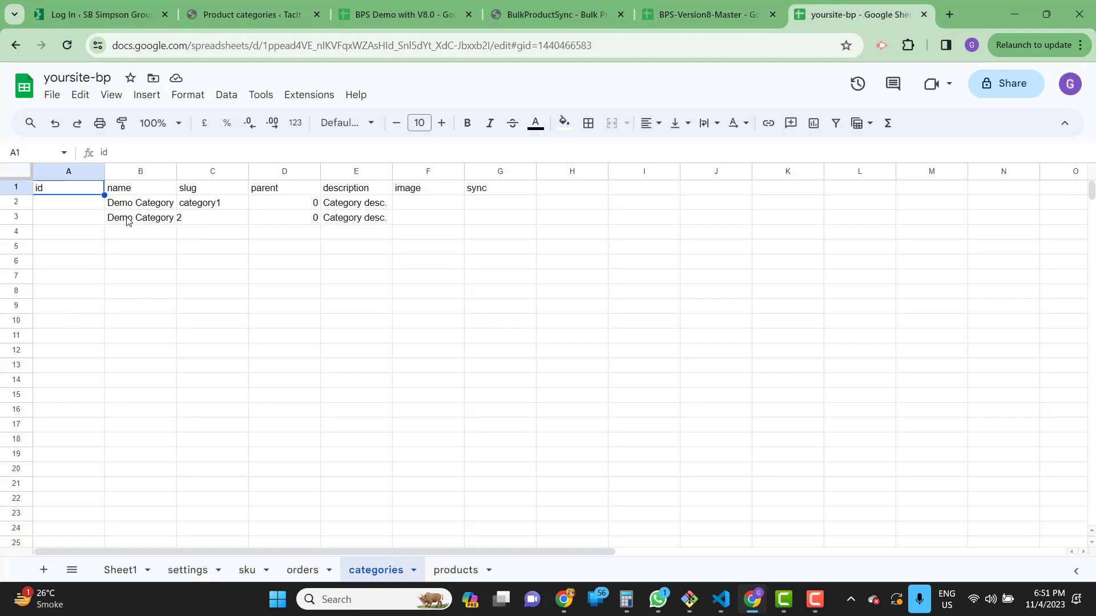
pyautogui.moveTo(127, 209); pyautogui.dragTo(358, 228)
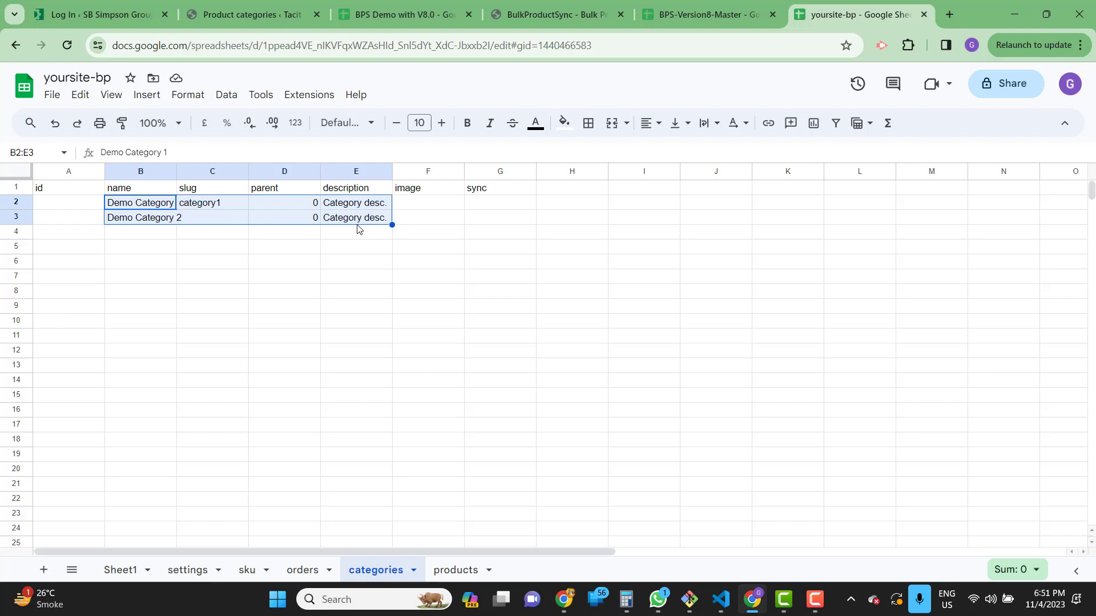
pyautogui.press('Delete')
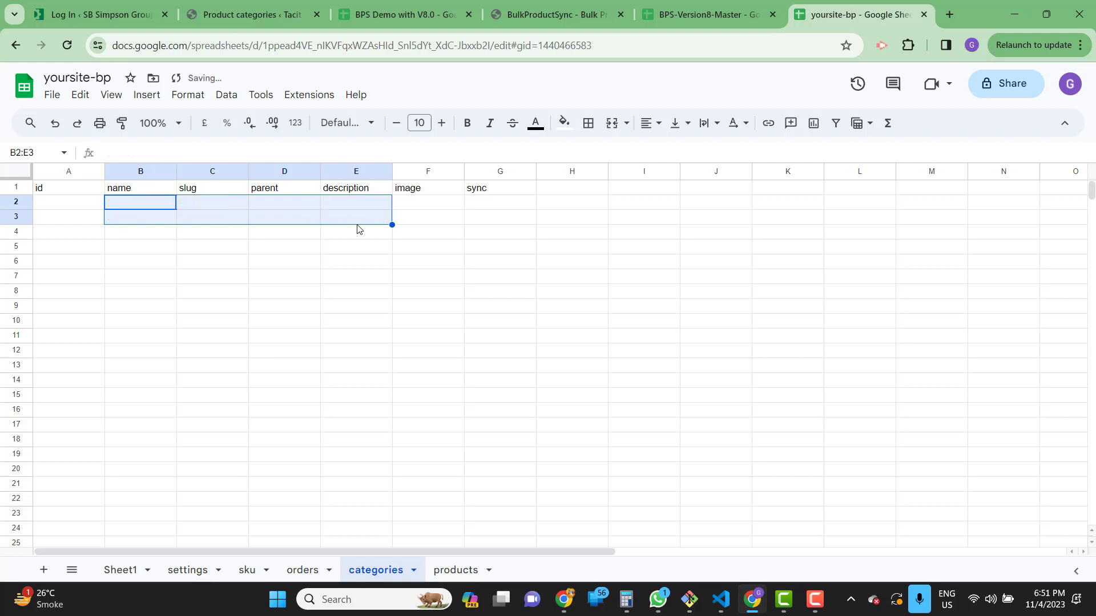
# Step: Enter a new category in row 2 with the name Sports and the slug sport
pyautogui.press('Up')
pyautogui.press('Down')
pyautogui.write('M')
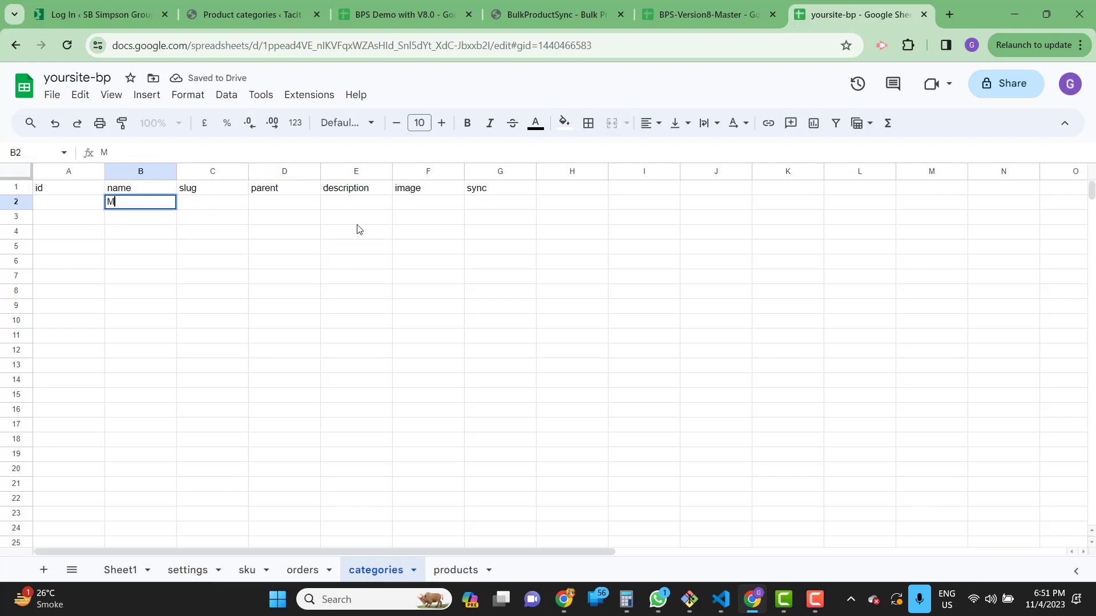
pyautogui.write('Sports')
pyautogui.press('Tab')
pyautogui.write('sport')
pyautogui.press('Tab')
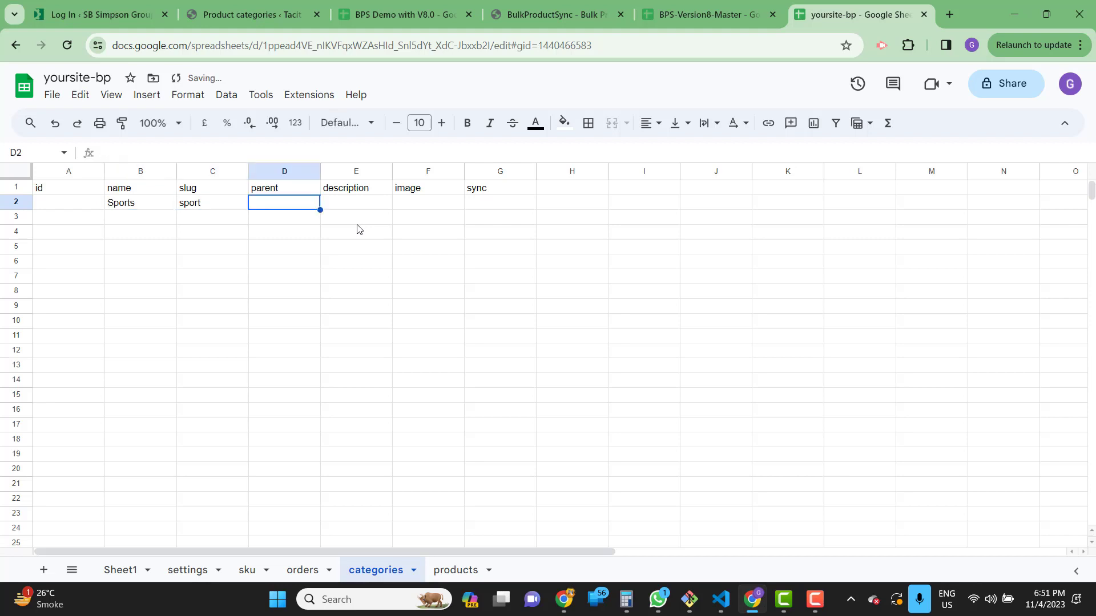
# Step: Sync the Sports category to the store with Bulk Product Sync's Sync Categories and close the sync dialog
pyautogui.click(355, 202)
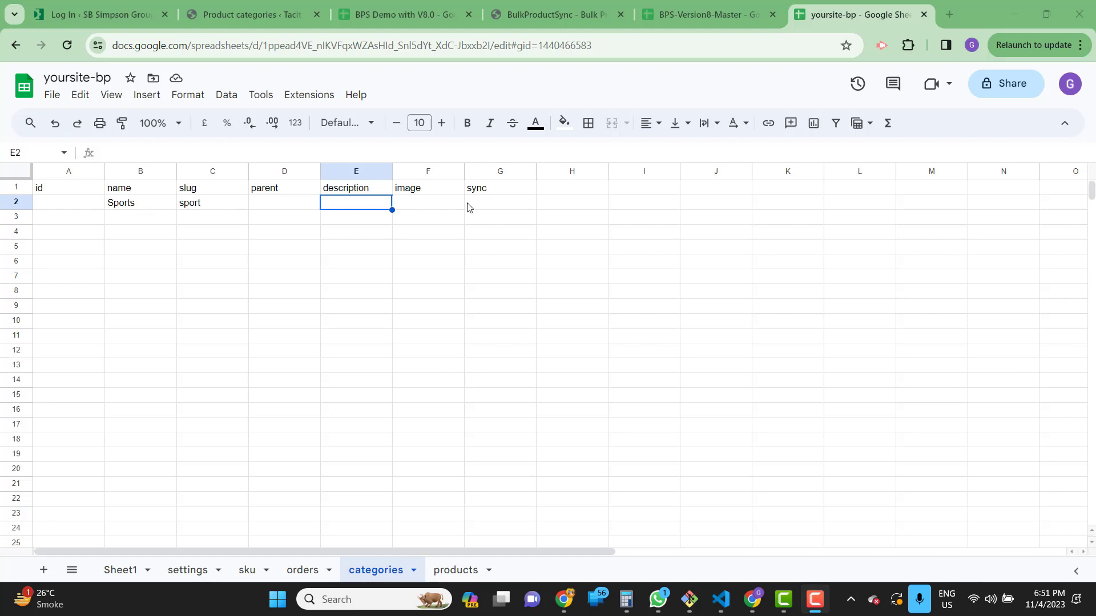
pyautogui.click(309, 96)
pyautogui.moveTo(406, 242)
pyautogui.click(545, 273)
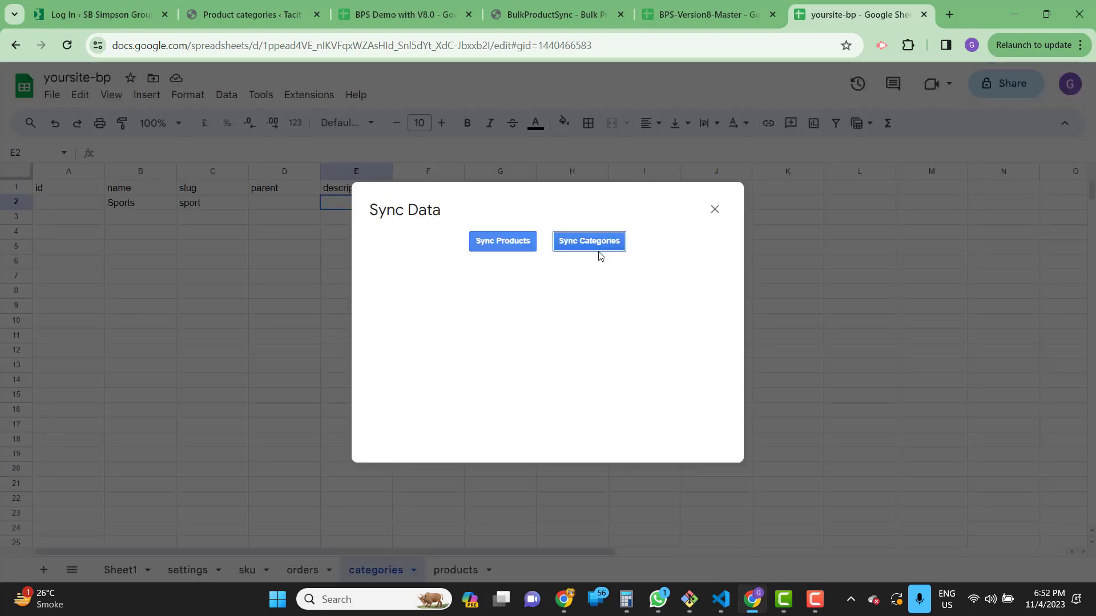
pyautogui.click(714, 210)
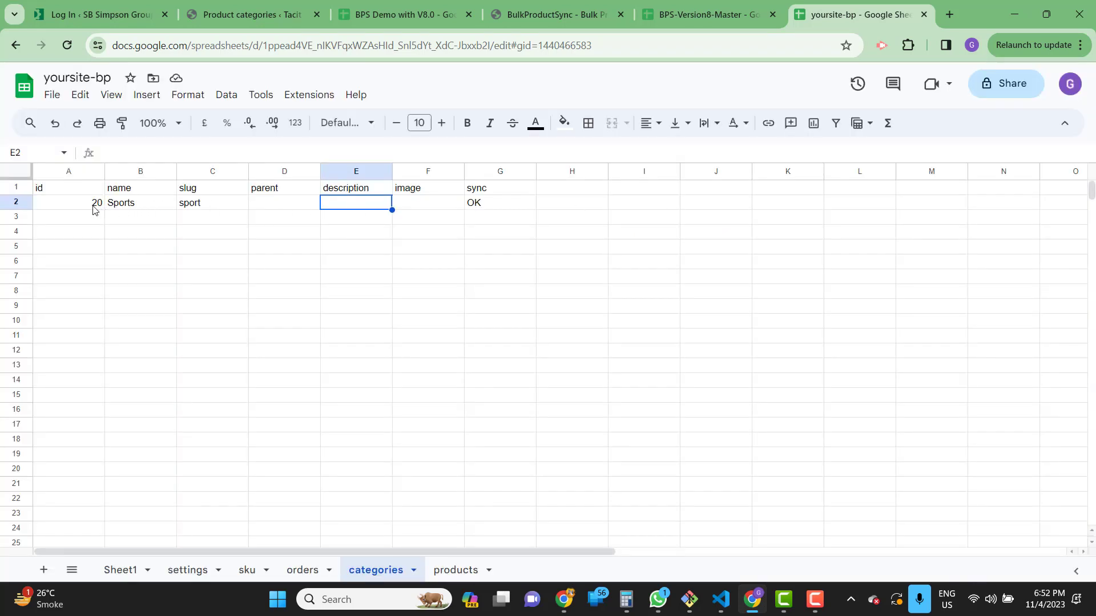
# Step: Check the Sports category on the store's refreshed Product categories page in WordPress and return to the yoursite-bp sheet
pyautogui.click(289, 17)
pyautogui.click(67, 46)
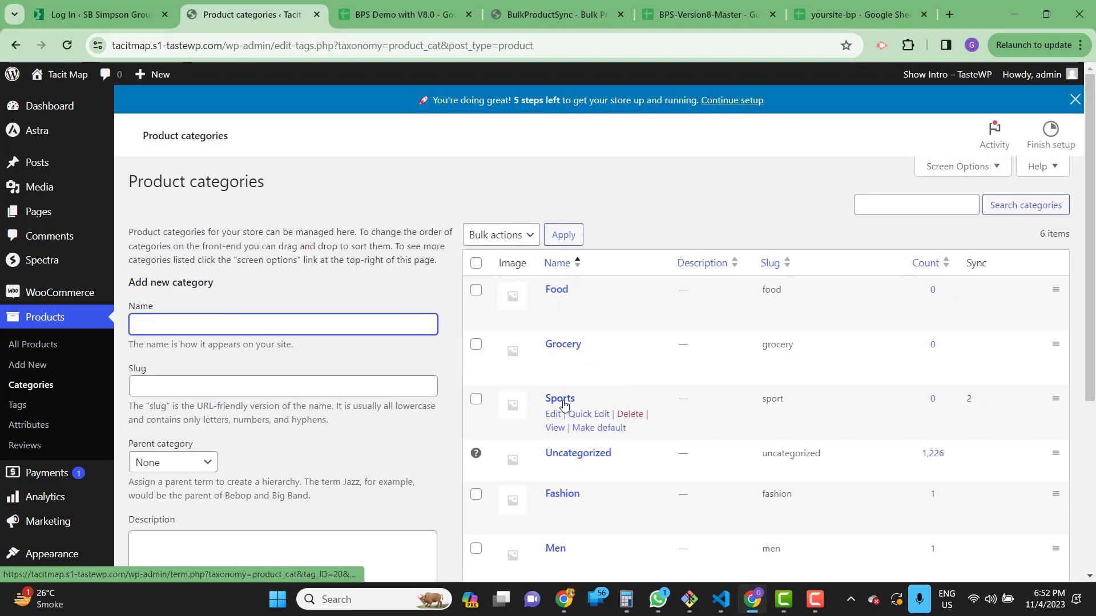
pyautogui.click(820, 17)
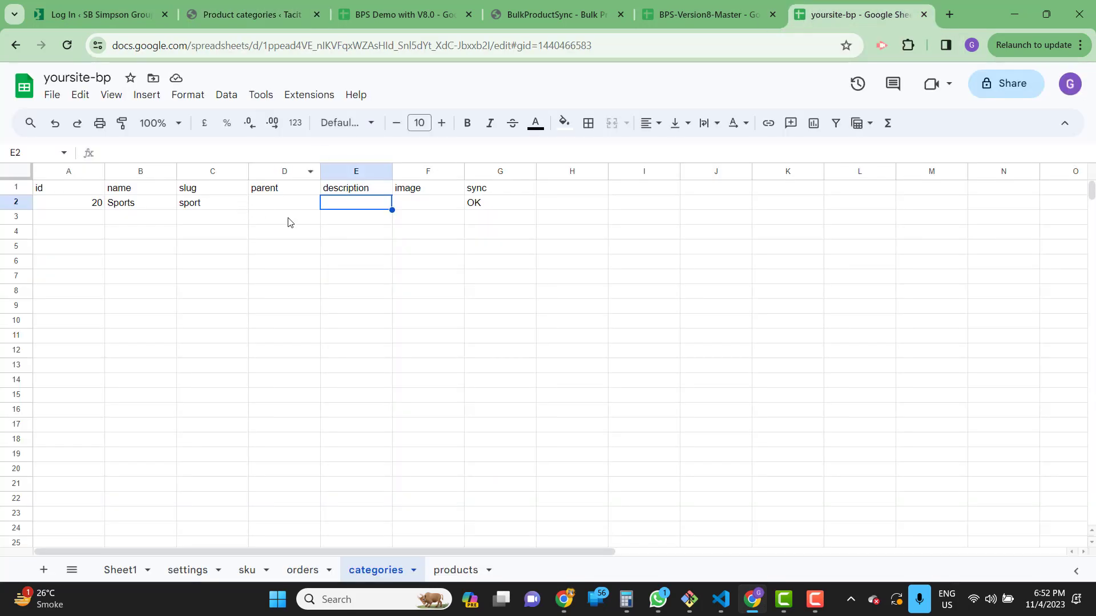
# Step: Enter a subcategory in row 3 with the name Football, the slug football and parent 20
pyautogui.click(158, 220)
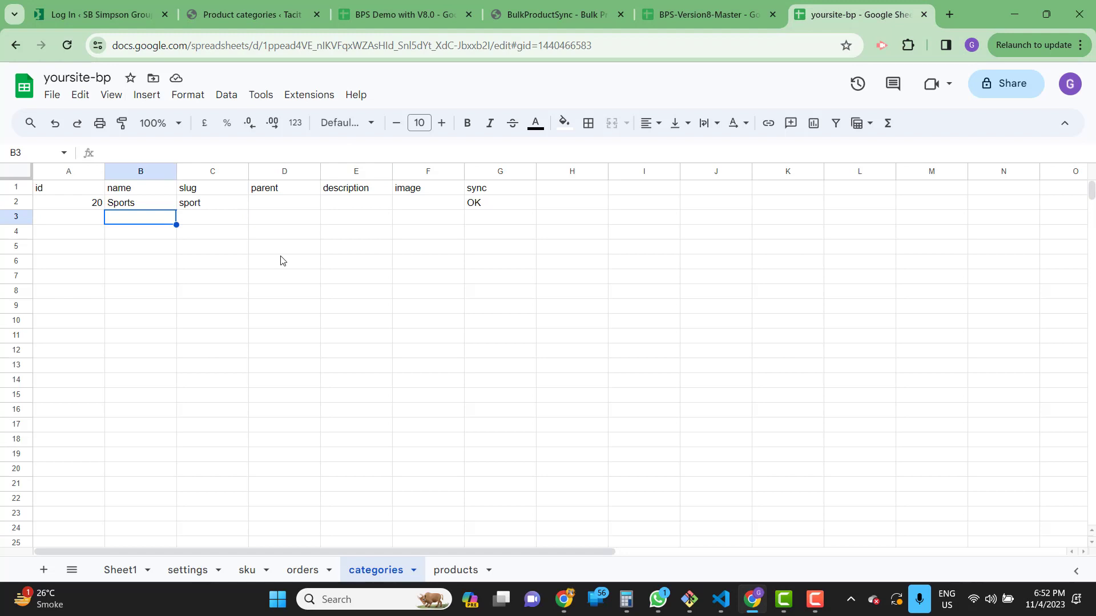
pyautogui.write('Football')
pyautogui.press('Tab')
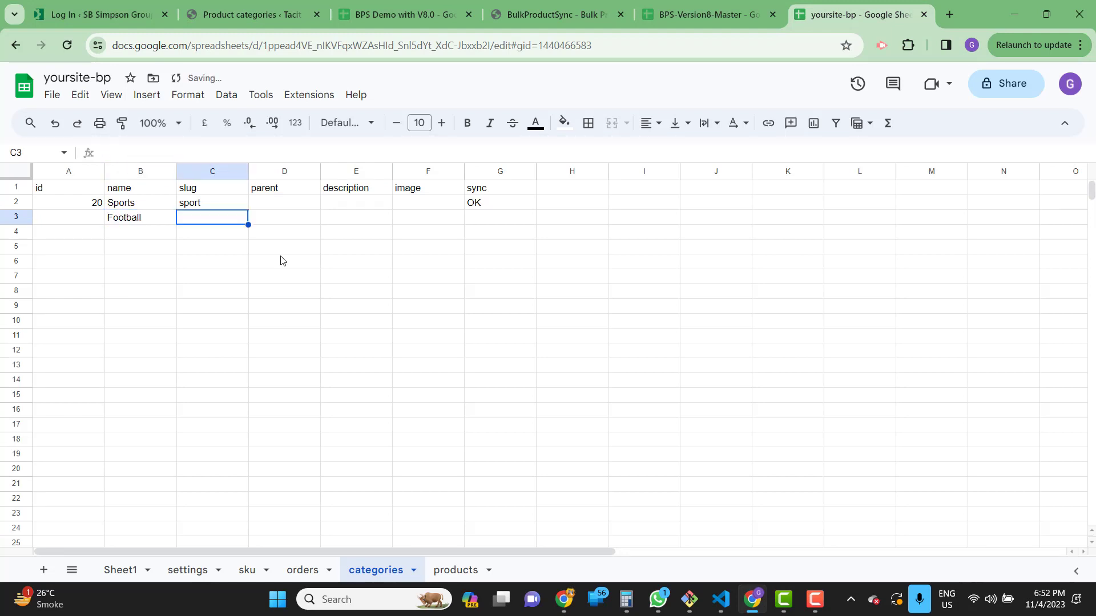
pyautogui.write('footba')
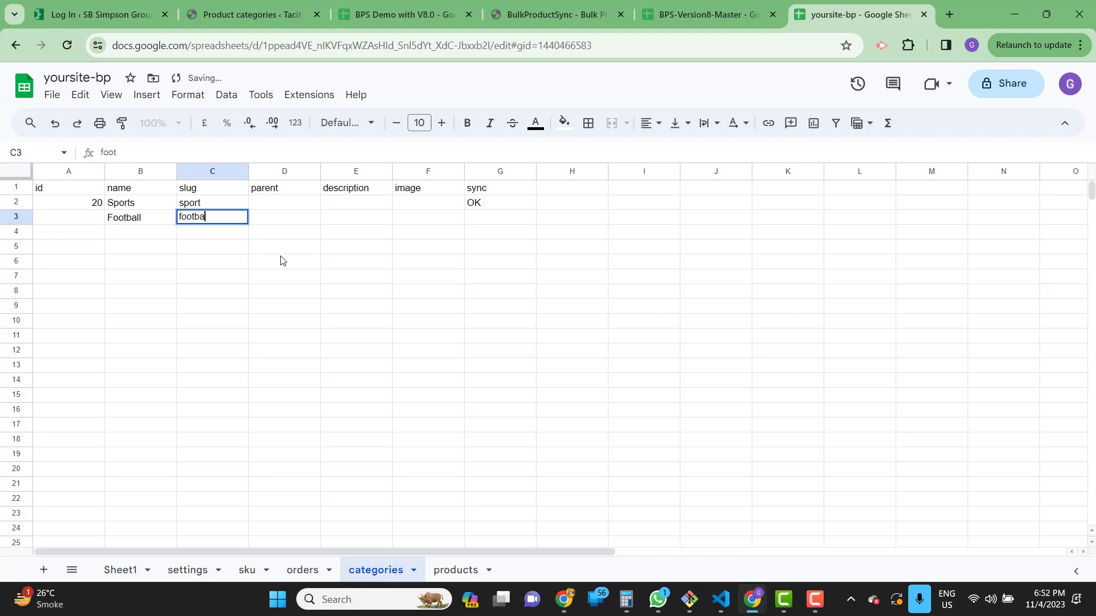
pyautogui.write('ll')
pyautogui.press('Tab')
pyautogui.write('20')
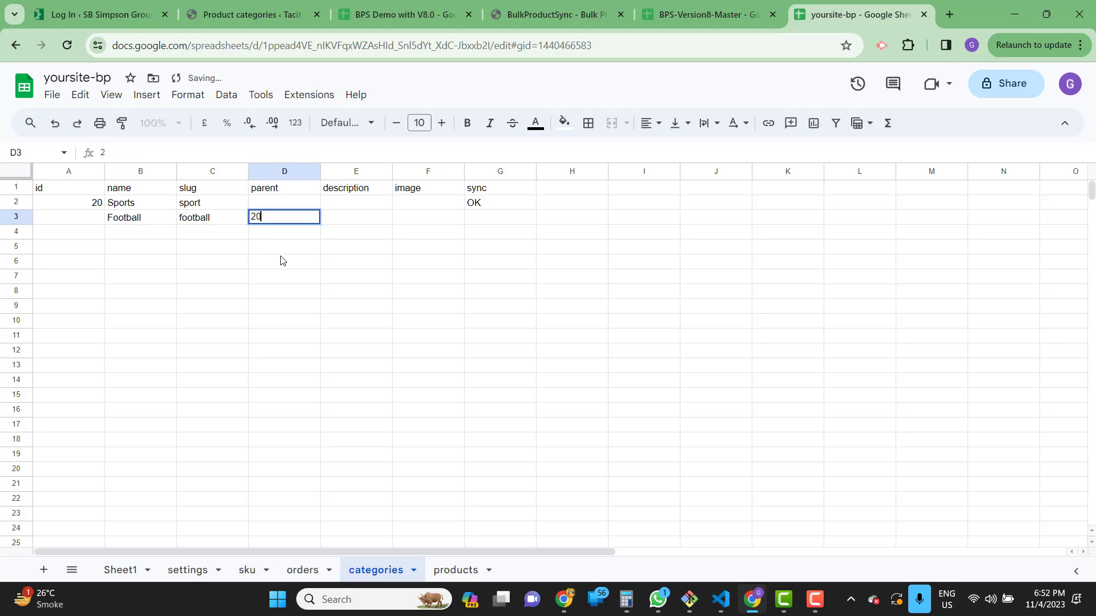
pyautogui.press('Up')
pyautogui.press('Left')
pyautogui.press('Left')
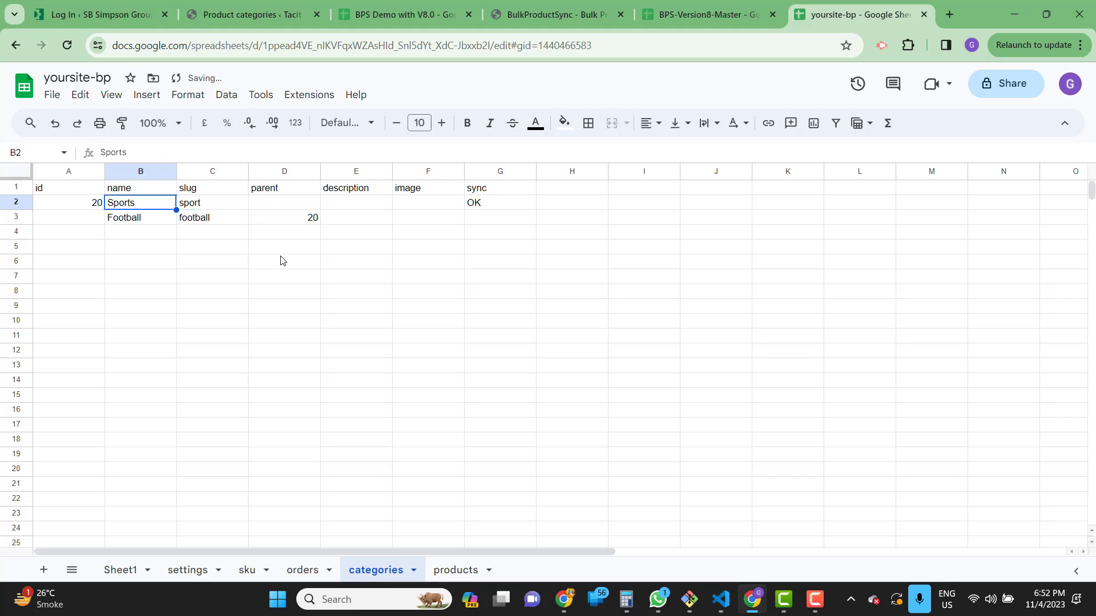
pyautogui.press('Right')
pyautogui.press('Down')
pyautogui.press('Down')
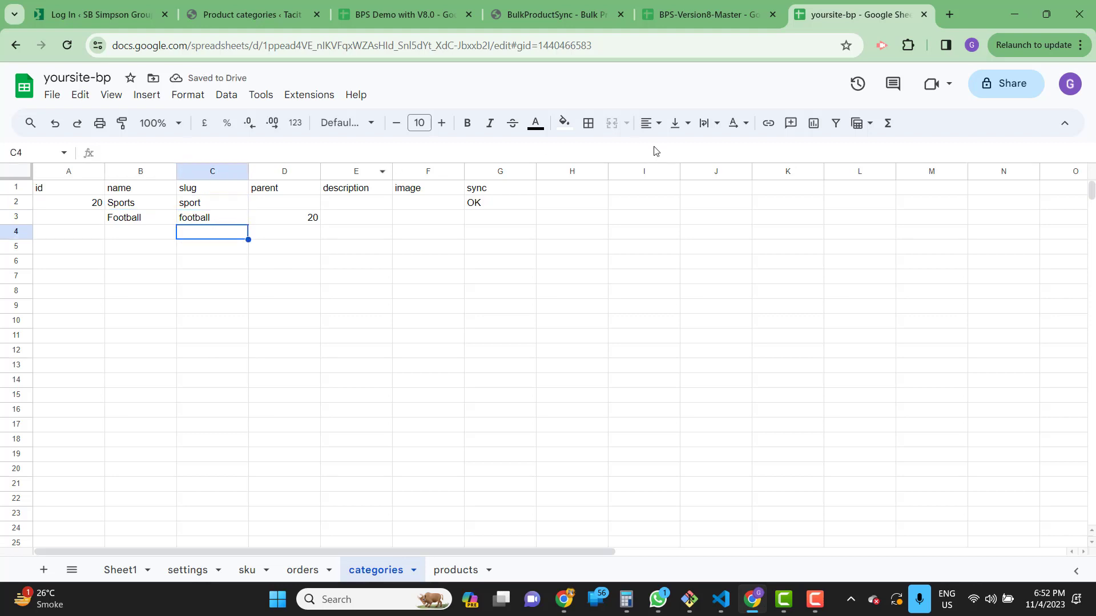
# Step: Sync the Football category to the store with Bulk Product Sync's Sync Categories and close the dialog
pyautogui.click(310, 98)
pyautogui.moveTo(411, 232)
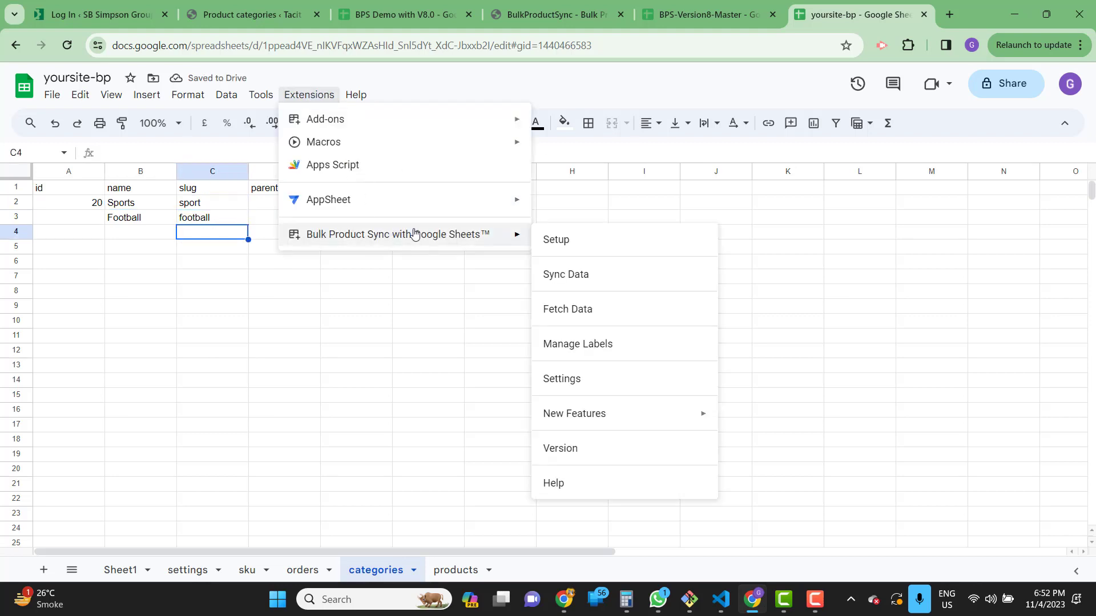
pyautogui.click(564, 273)
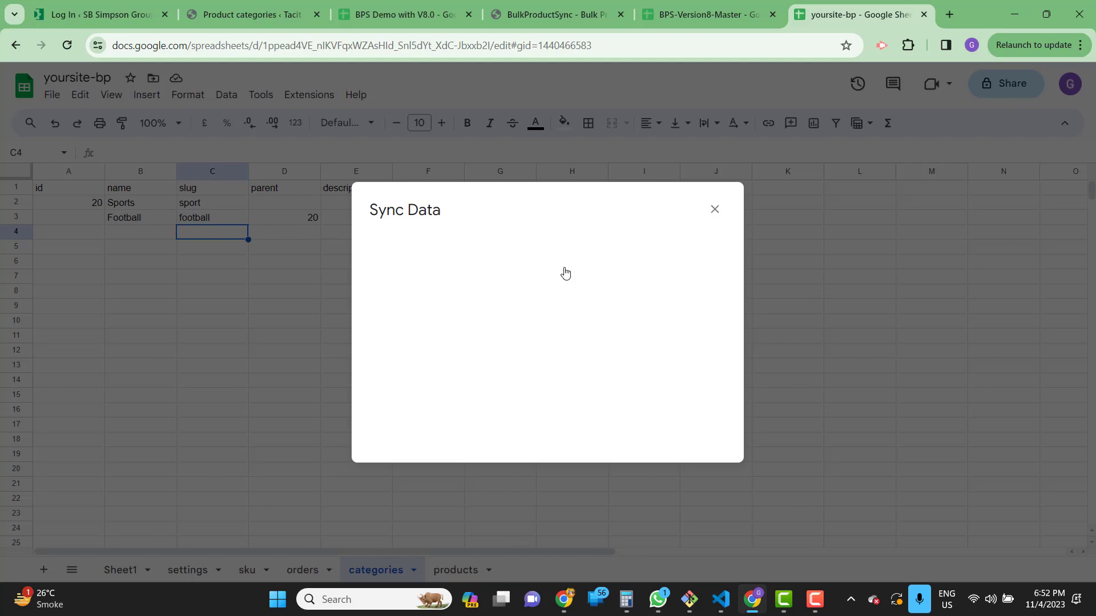
pyautogui.click(589, 241)
pyautogui.click(714, 210)
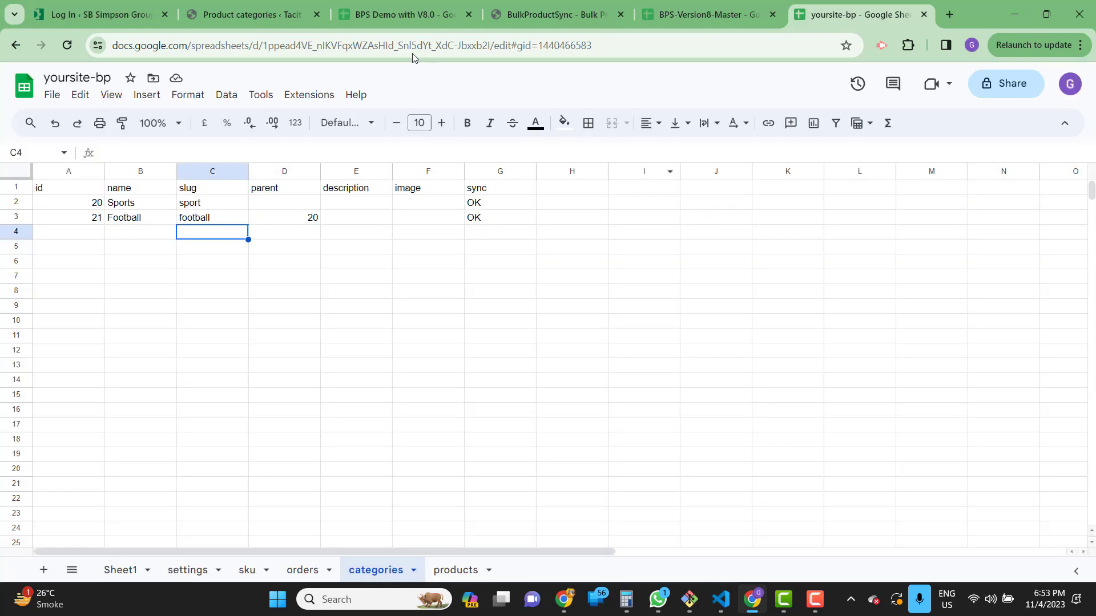
# Step: Refresh the store's Product categories page in WordPress and look for Football under Sports
pyautogui.click(242, 15)
pyautogui.click(67, 46)
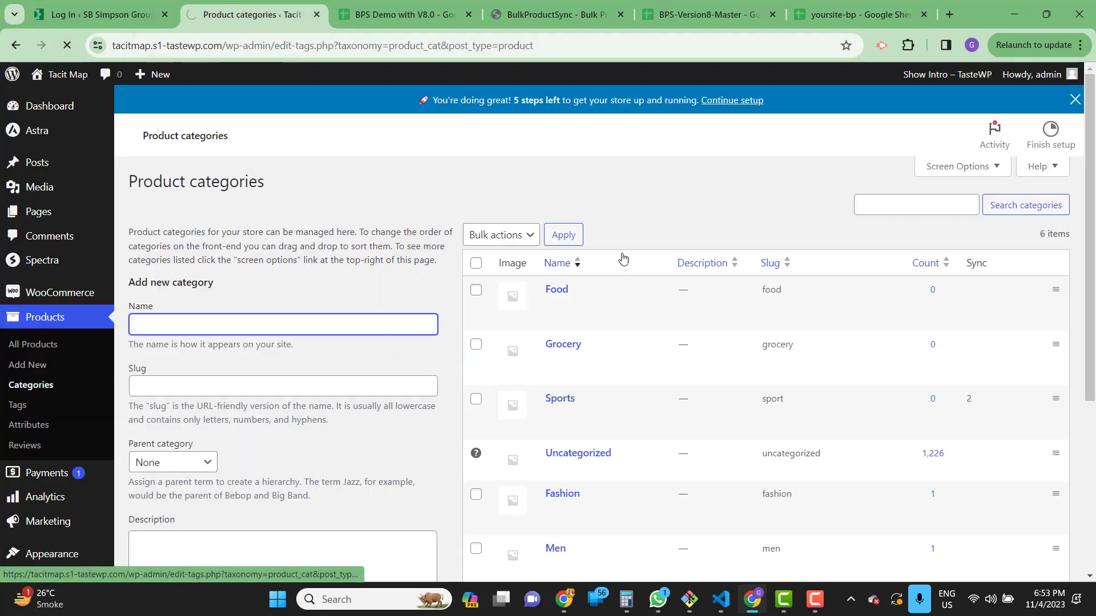
pyautogui.scroll(-3, 613, 328)
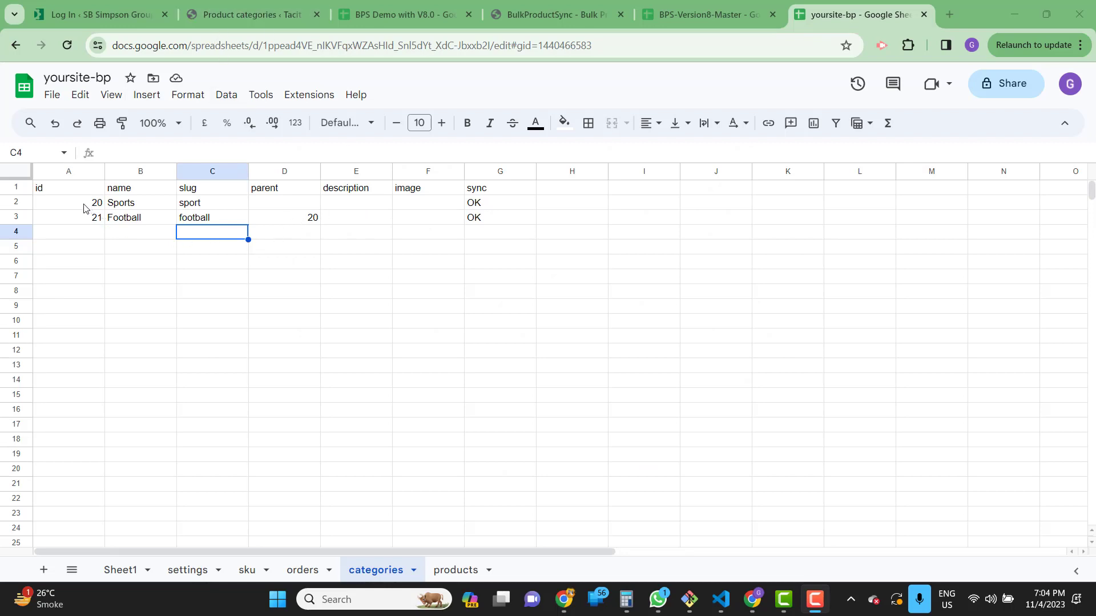
# Step: Clear the two category rows, A2:G3, and pull the store's categories into the sheet with Bulk Product Sync's Fetch Categories
pyautogui.moveTo(83, 207); pyautogui.dragTo(485, 228)
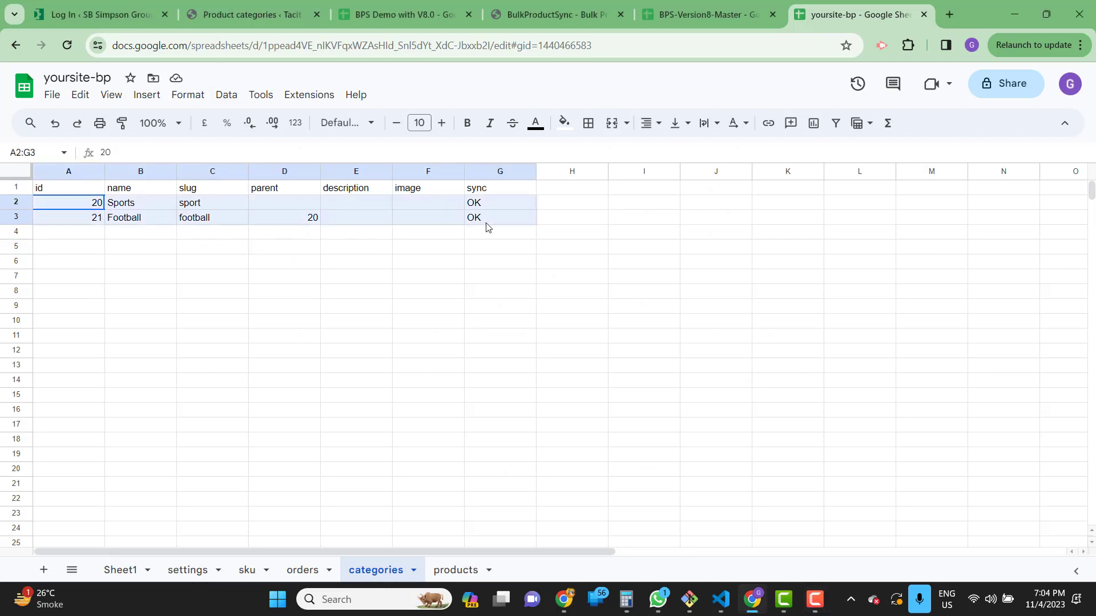
pyautogui.press('Delete')
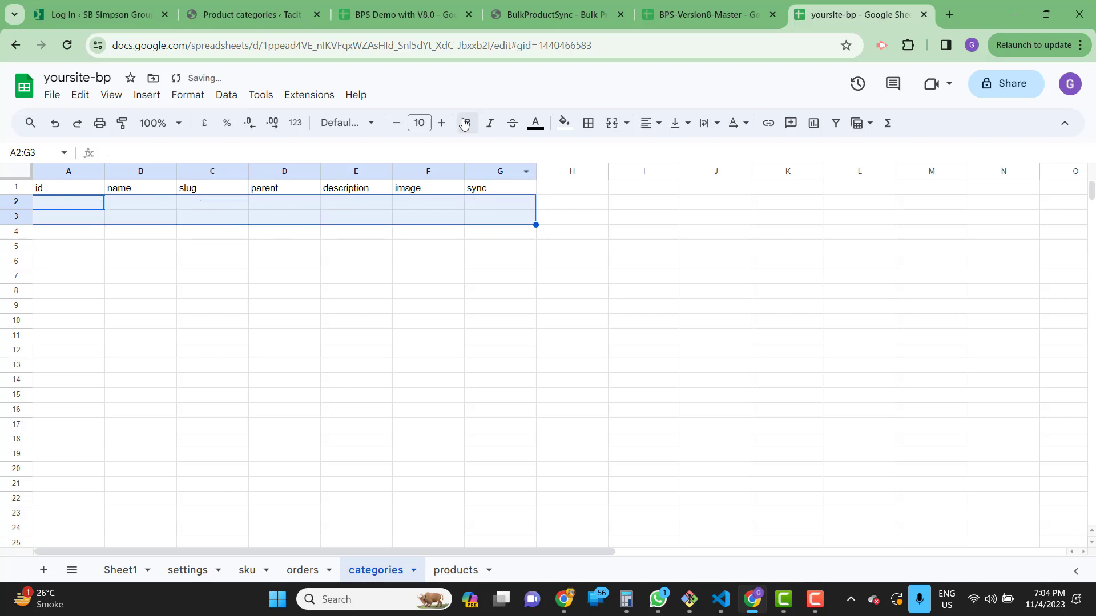
pyautogui.click(311, 95)
pyautogui.moveTo(451, 237)
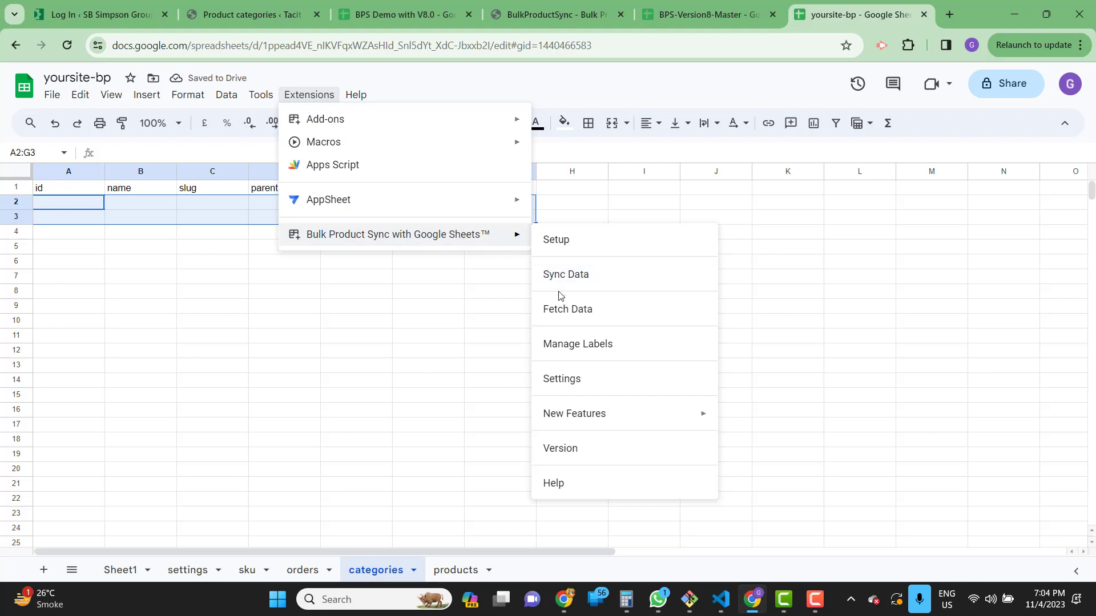
pyautogui.click(561, 313)
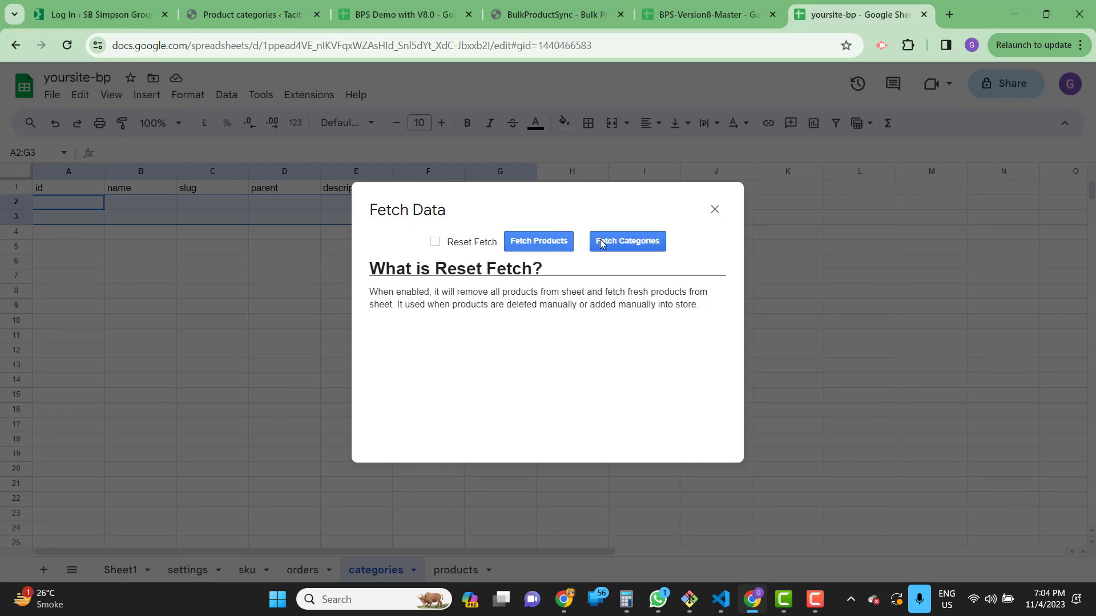
pyautogui.click(612, 246)
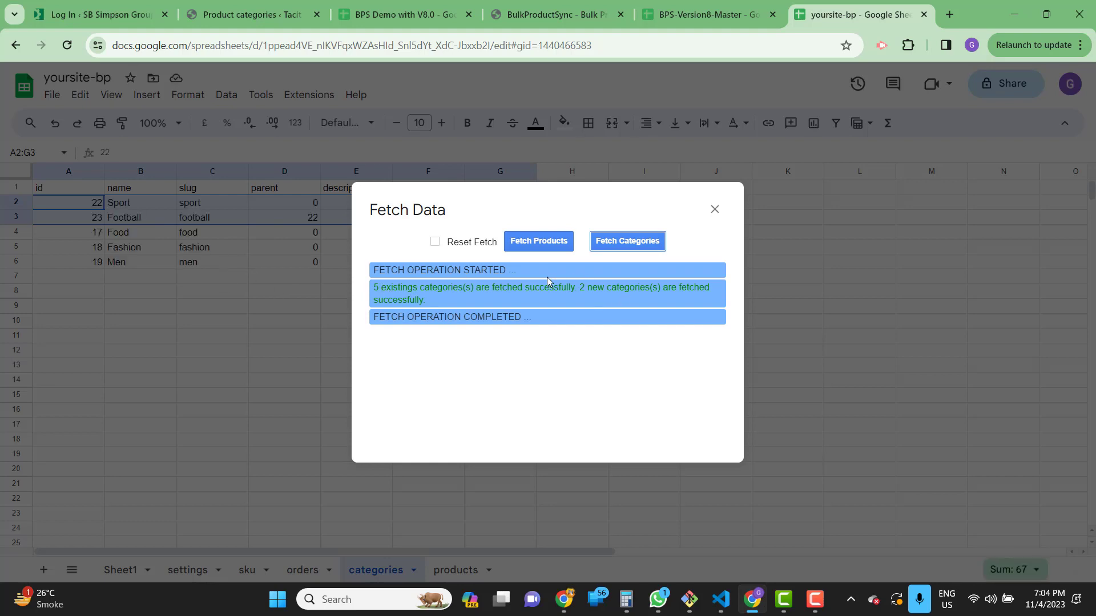
pyautogui.click(713, 211)
pyautogui.click(217, 279)
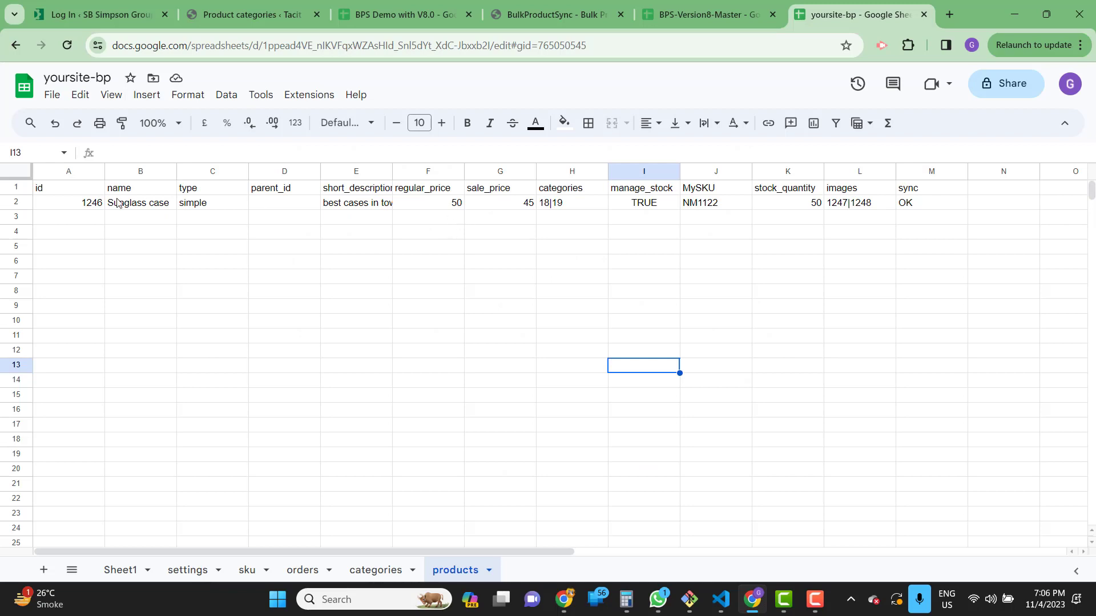
# Step: Fetch all store products into the products sheet with Reset Fetch enabled, and close the Fetch Data dialog
pyautogui.click(295, 96)
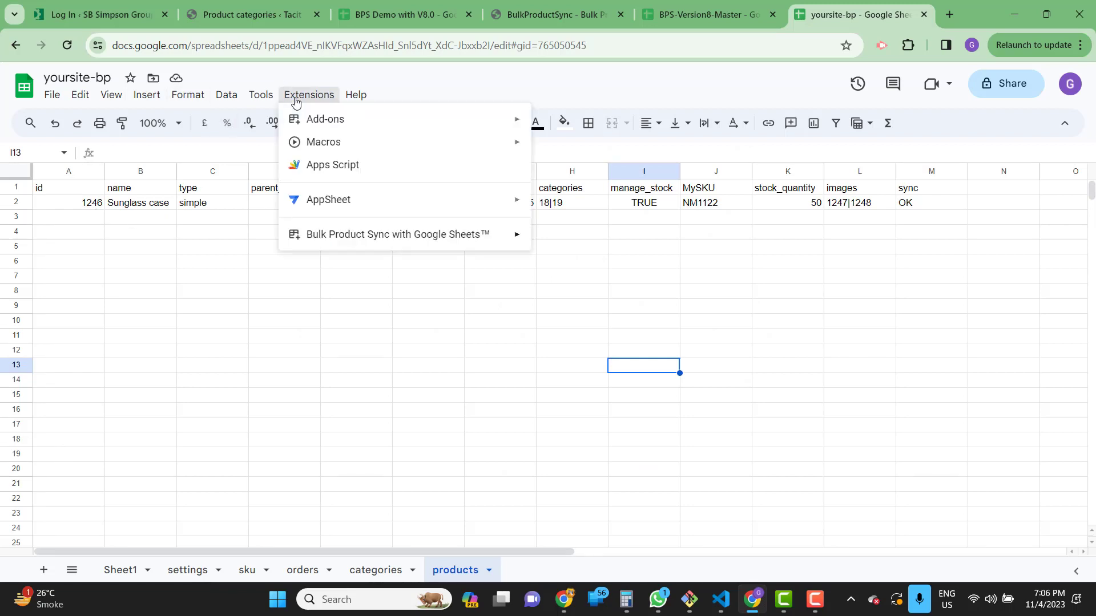
pyautogui.moveTo(467, 244)
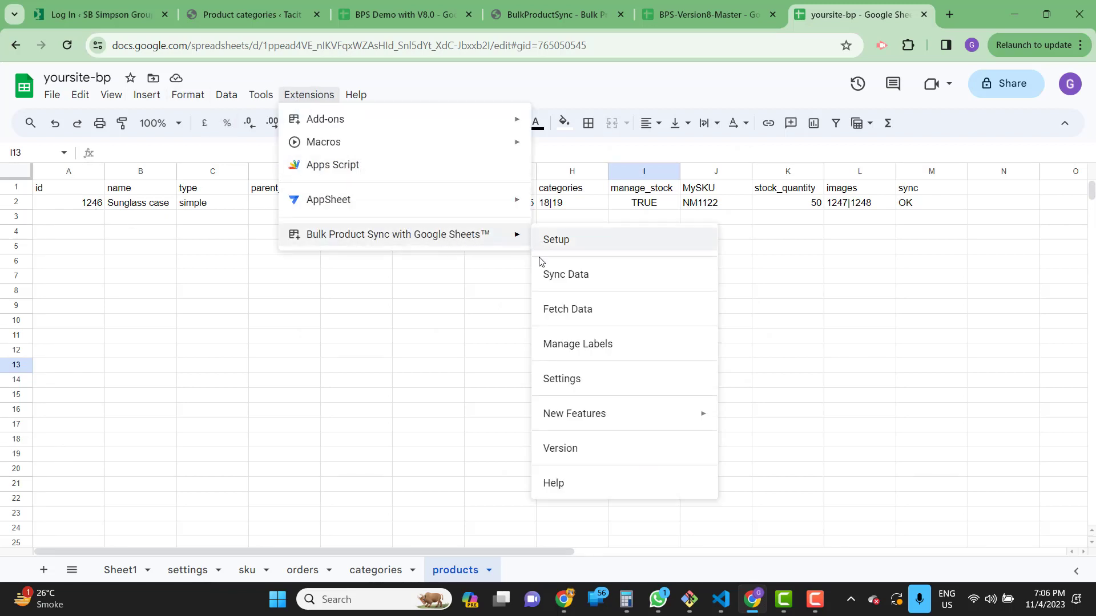
pyautogui.click(582, 314)
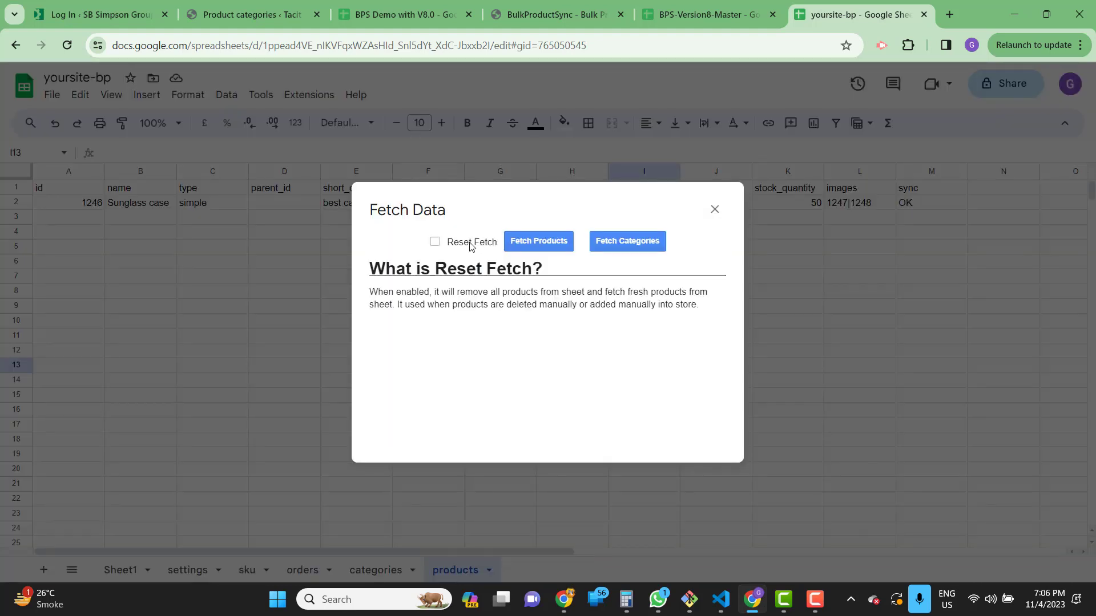
pyautogui.click(470, 245)
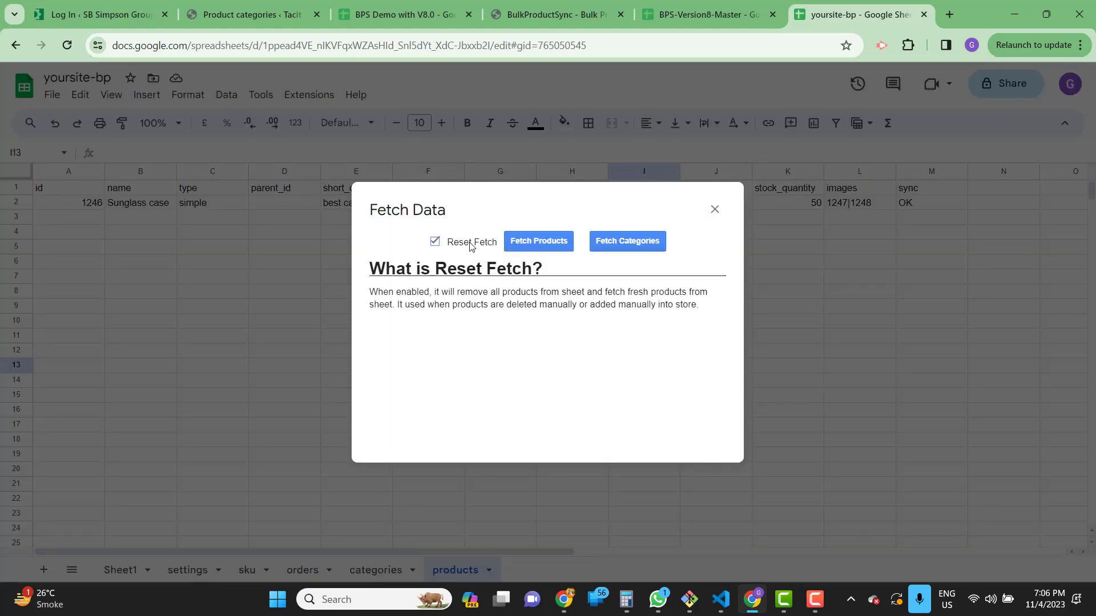
pyautogui.click(527, 246)
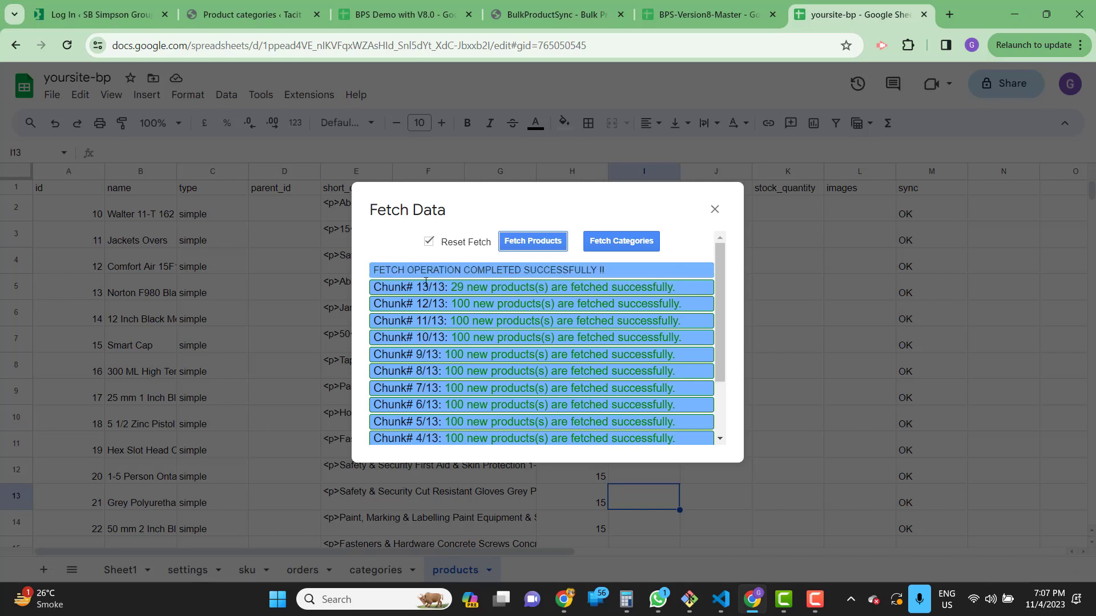
pyautogui.moveTo(379, 270); pyautogui.dragTo(608, 274)
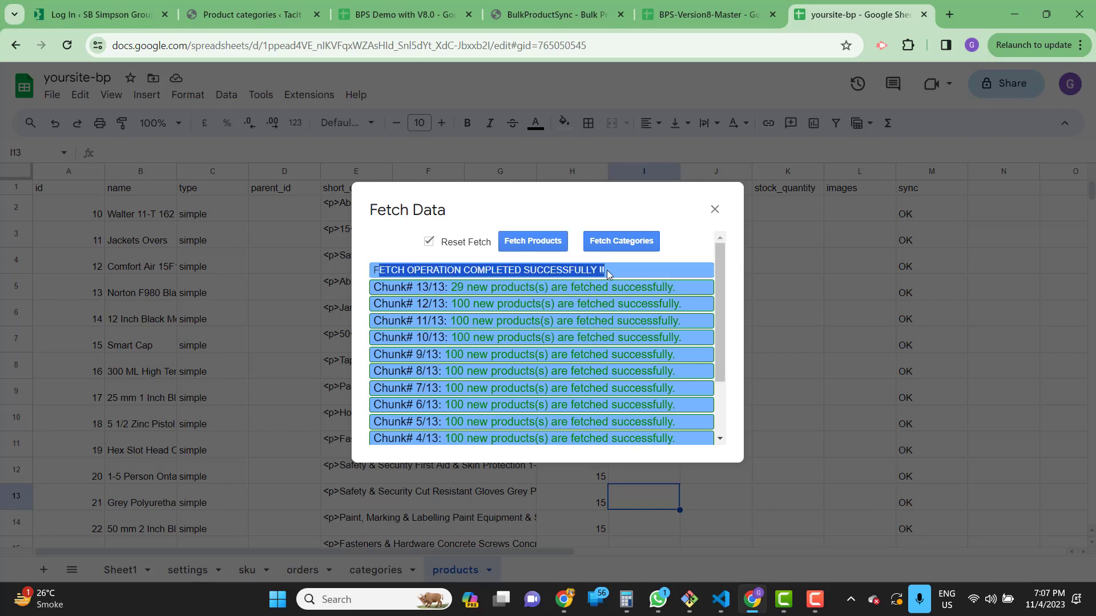
pyautogui.click(608, 270)
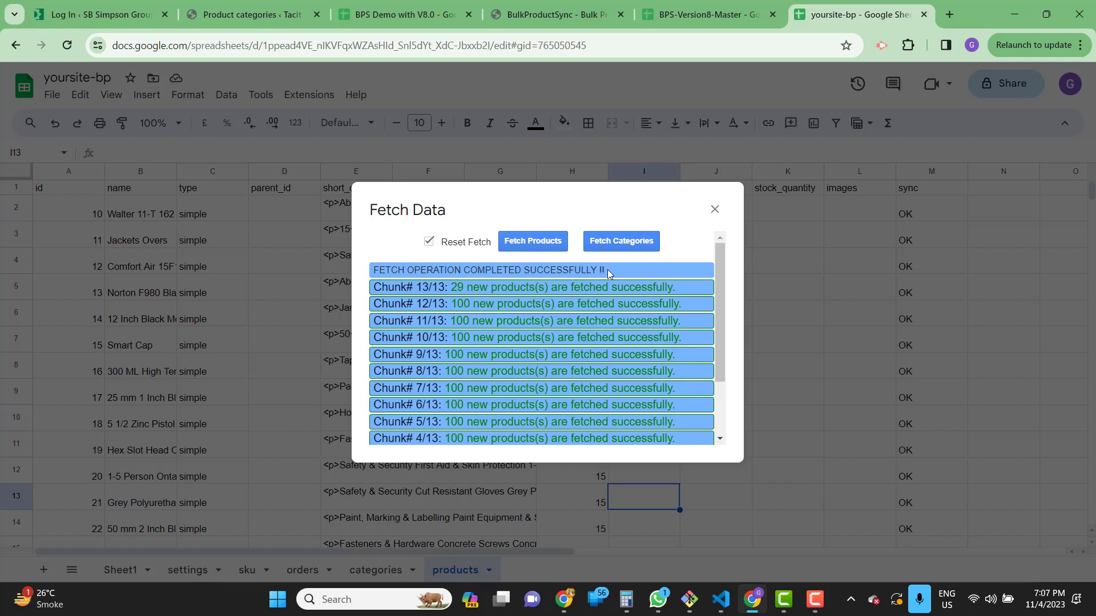
pyautogui.click(718, 213)
# Step: Review the fetched products down to the last row of the products sheet and return to the first row
pyautogui.scroll(-5, 1090, 191)
pyautogui.moveTo(1090, 194); pyautogui.dragTo(1090, 514)
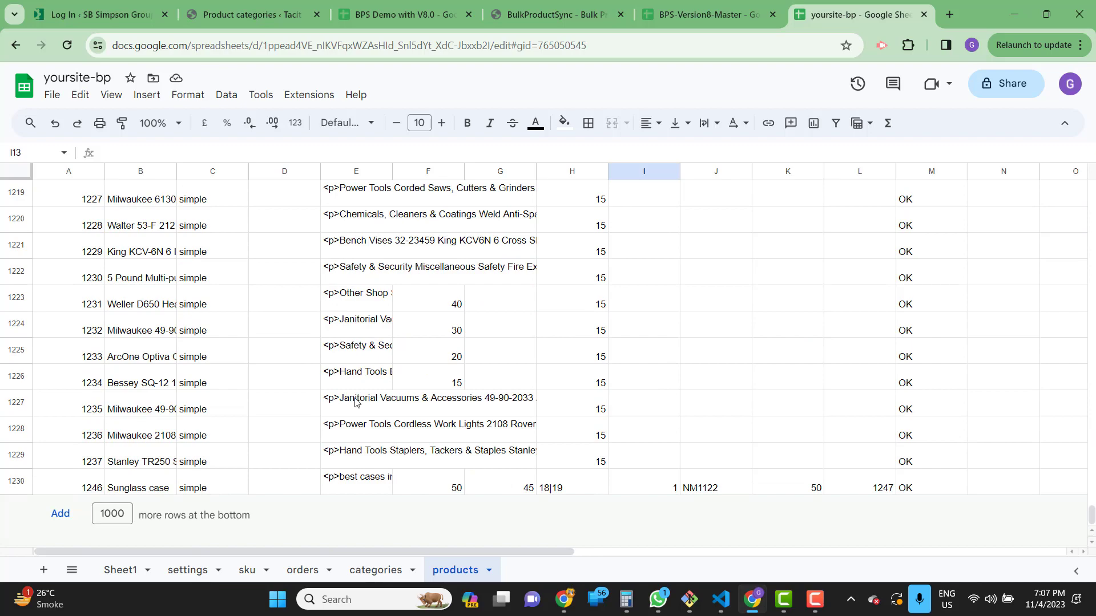
pyautogui.moveTo(1090, 521); pyautogui.dragTo(1090, 190)
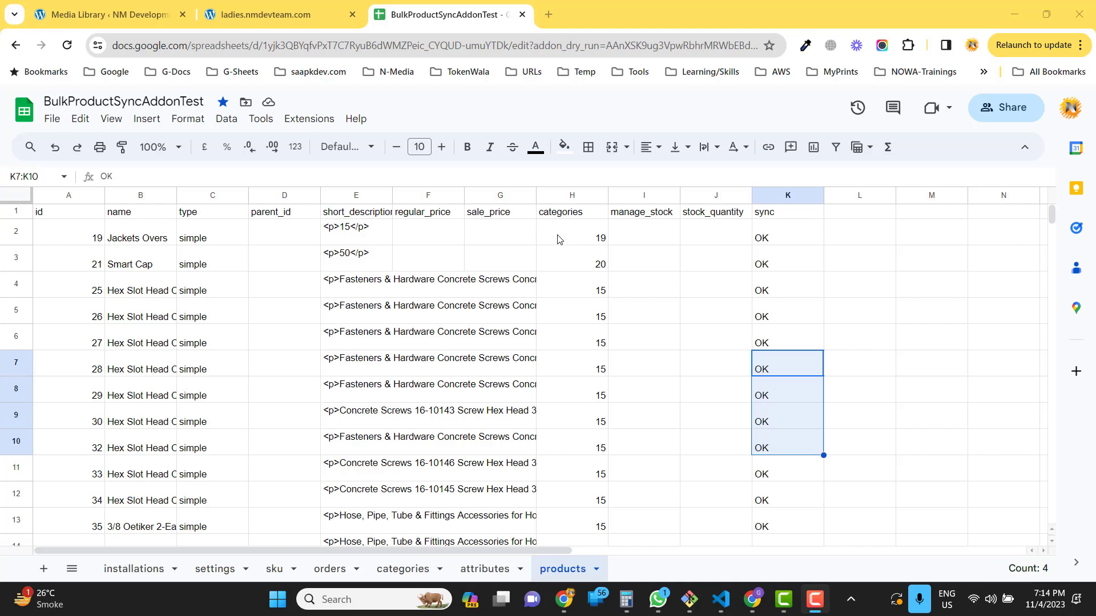
# Step: Open the BulkProductSynAddonV7 Settings in the BulkProductSyncAddonTest sheet and select the Chunk size value
pyautogui.click(309, 118)
pyautogui.moveTo(416, 282)
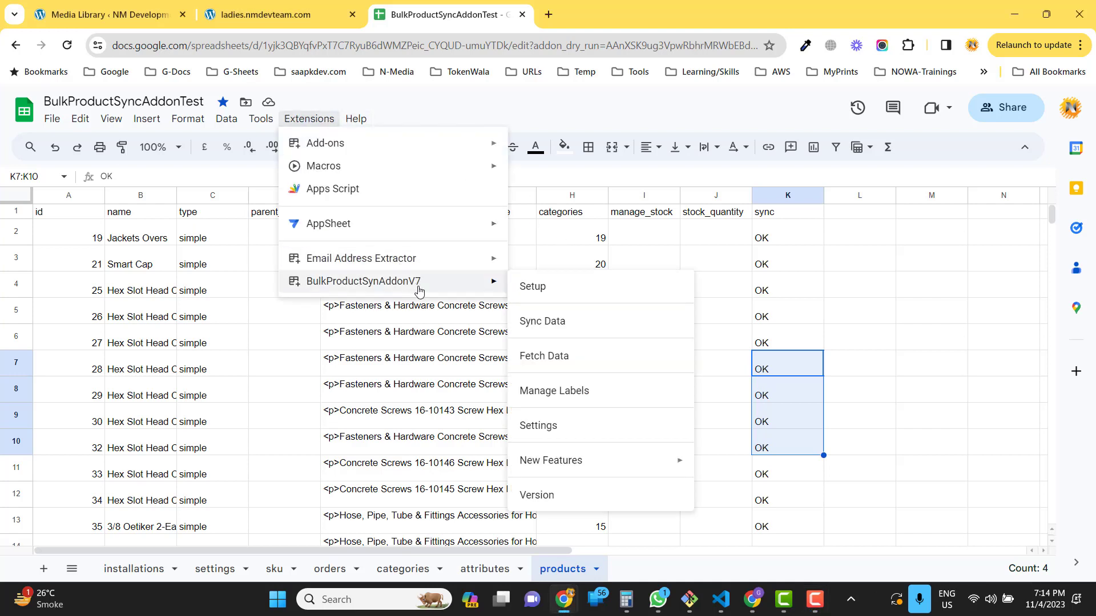
pyautogui.click(551, 433)
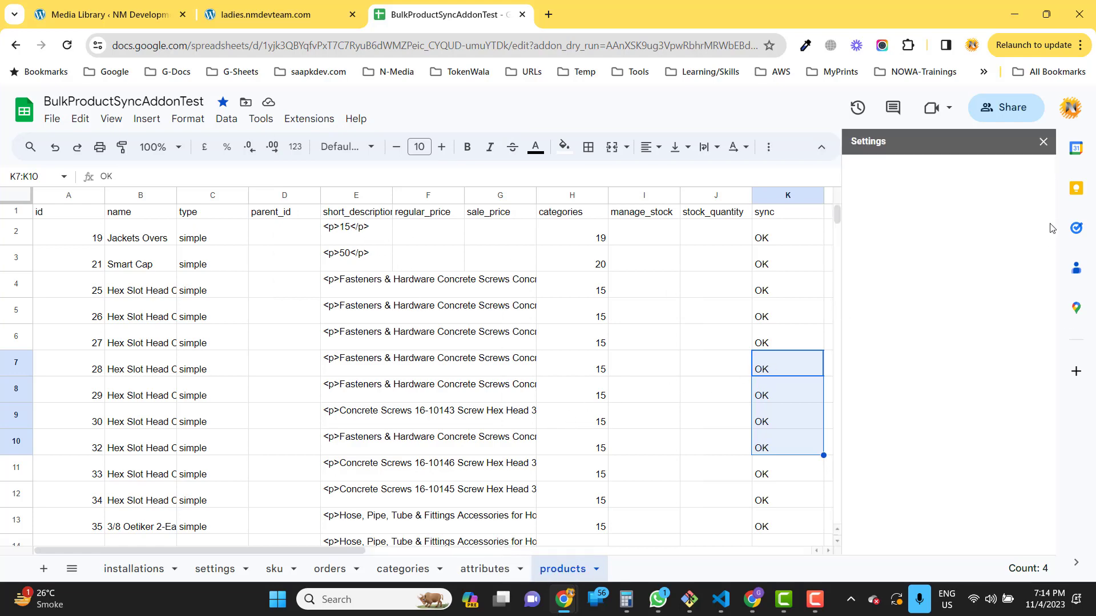
pyautogui.moveTo(1049, 363); pyautogui.dragTo(1052, 487)
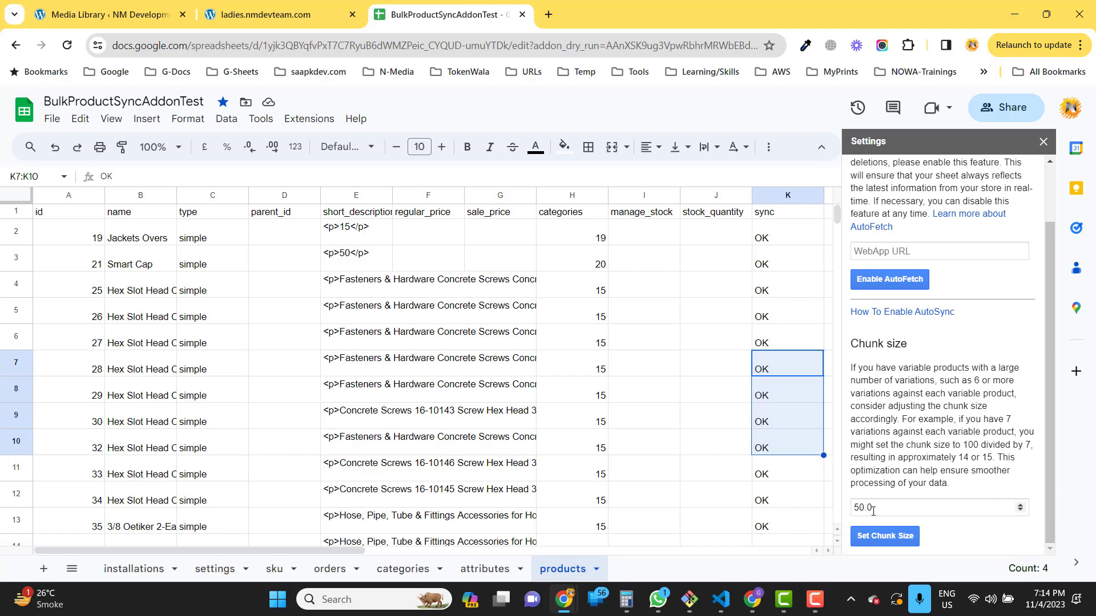
pyautogui.moveTo(876, 507); pyautogui.dragTo(853, 505)
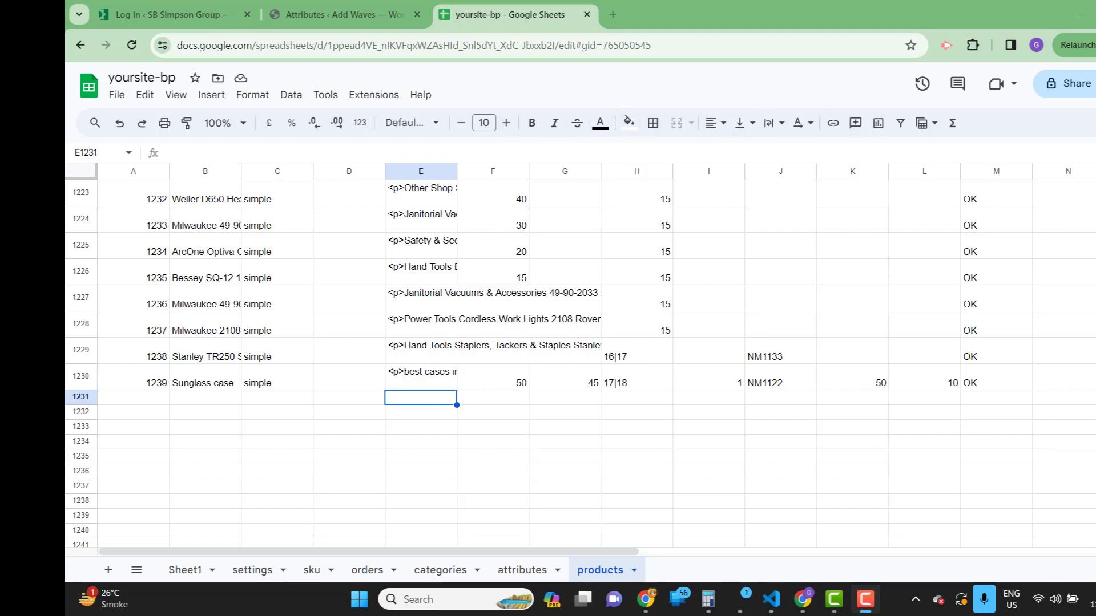
# Step: Insert an empty column between the images and sync columns of the yoursite-bp products sheet
pyautogui.moveTo(1095, 525); pyautogui.dragTo(1095, 185)
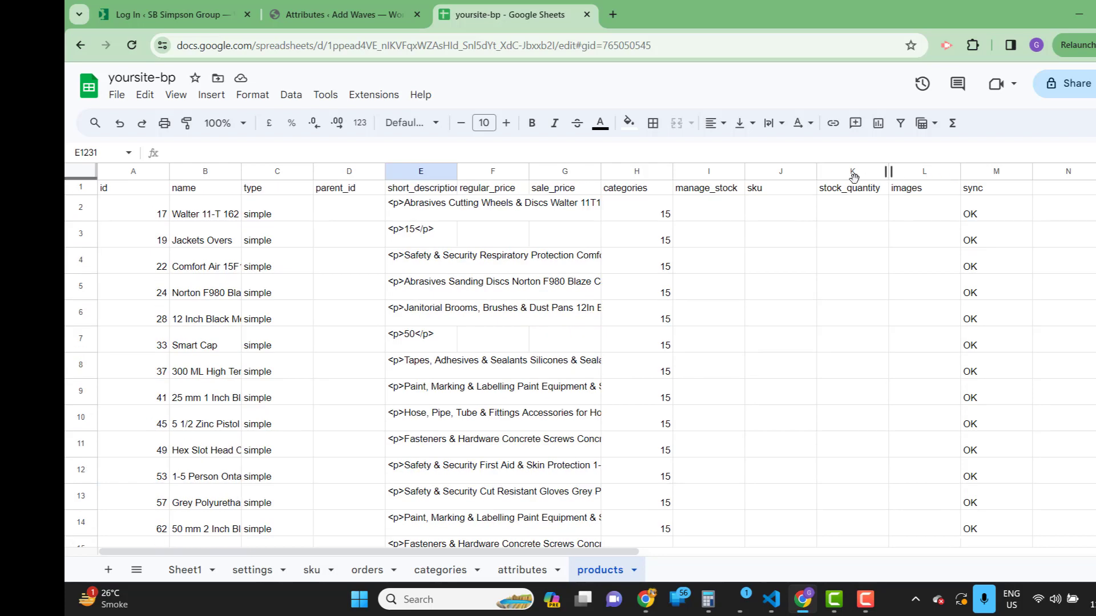
pyautogui.rightClick(982, 172)
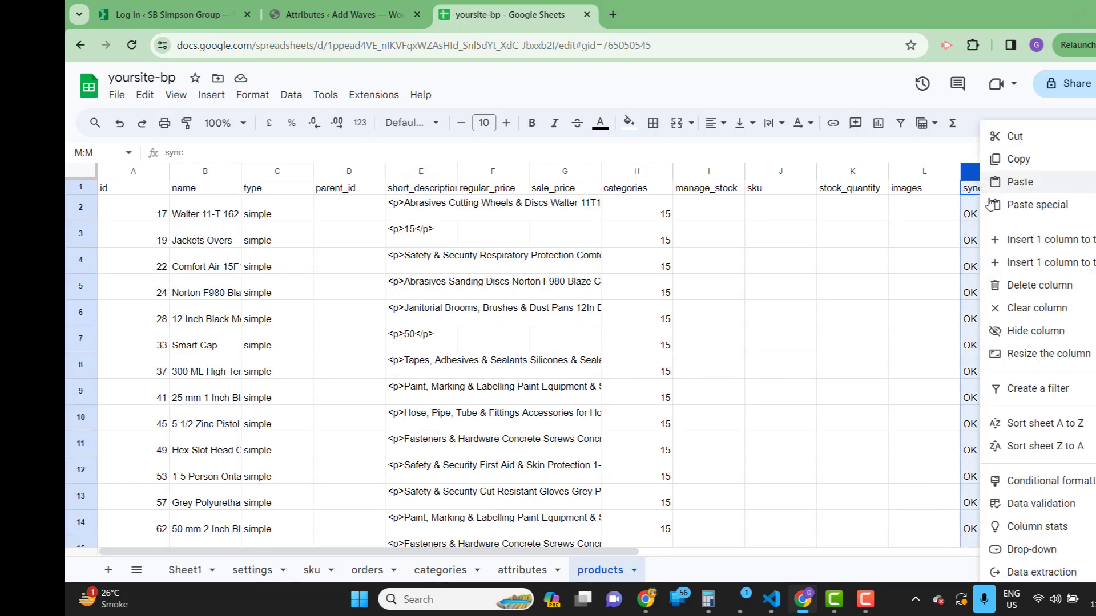
pyautogui.click(1012, 247)
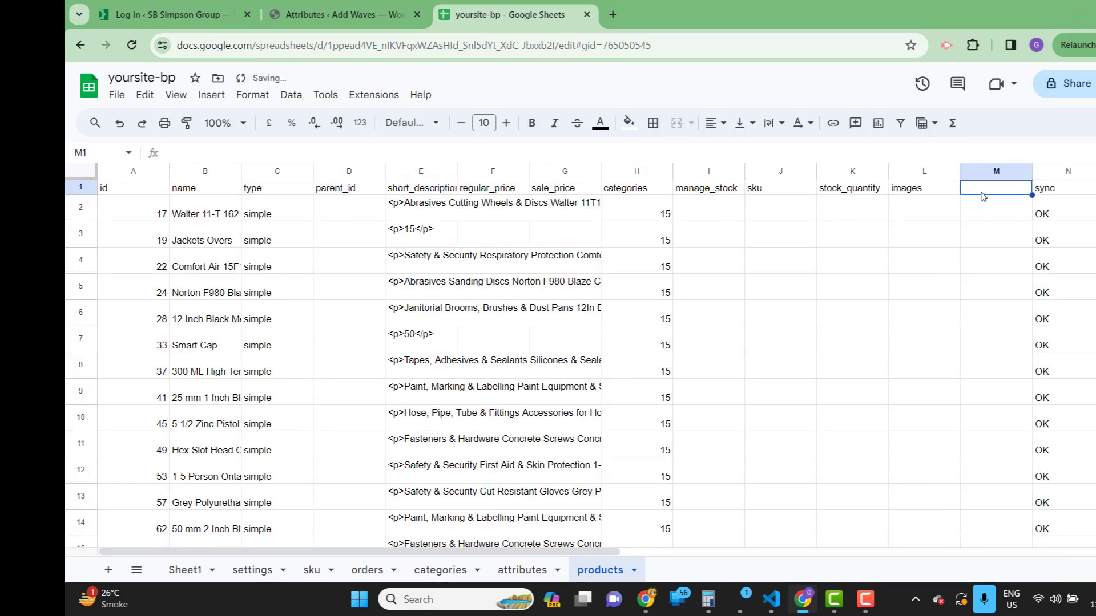
# Step: Title the new products column "attributes" and go to its cell in the Sunglass case row
pyautogui.write('attributes')
pyautogui.press('Return')
pyautogui.hotkey('ctrl', 'Down')
pyautogui.hotkey('ctrl', 'Up')
pyautogui.press('Down')
pyautogui.press('Right')
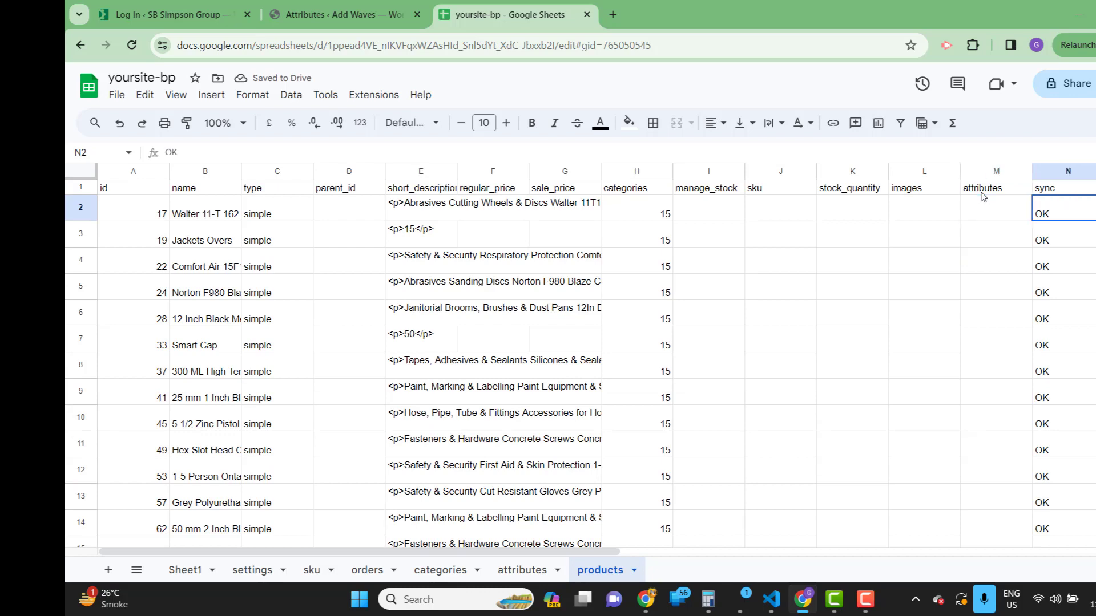
pyautogui.hotkey('ctrl', 'Down')
pyautogui.press('Left')
pyautogui.press('Down')
pyautogui.press('Up')
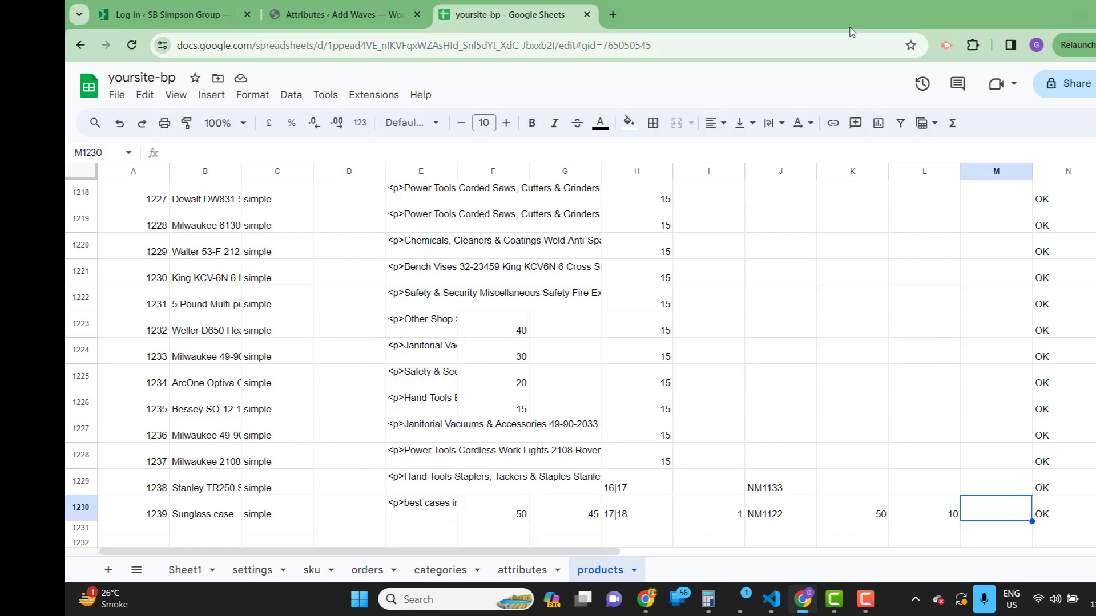
pyautogui.click(934, 114)
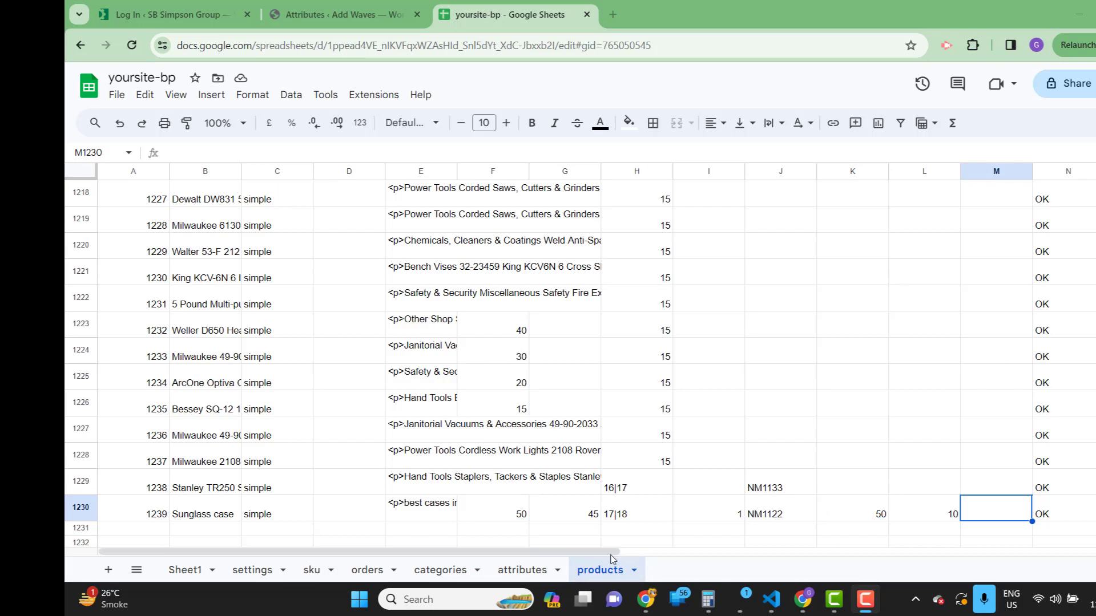
# Step: Fetch the store's attributes into the attributes sheet and close the Fetch Data dialog
pyautogui.click(521, 569)
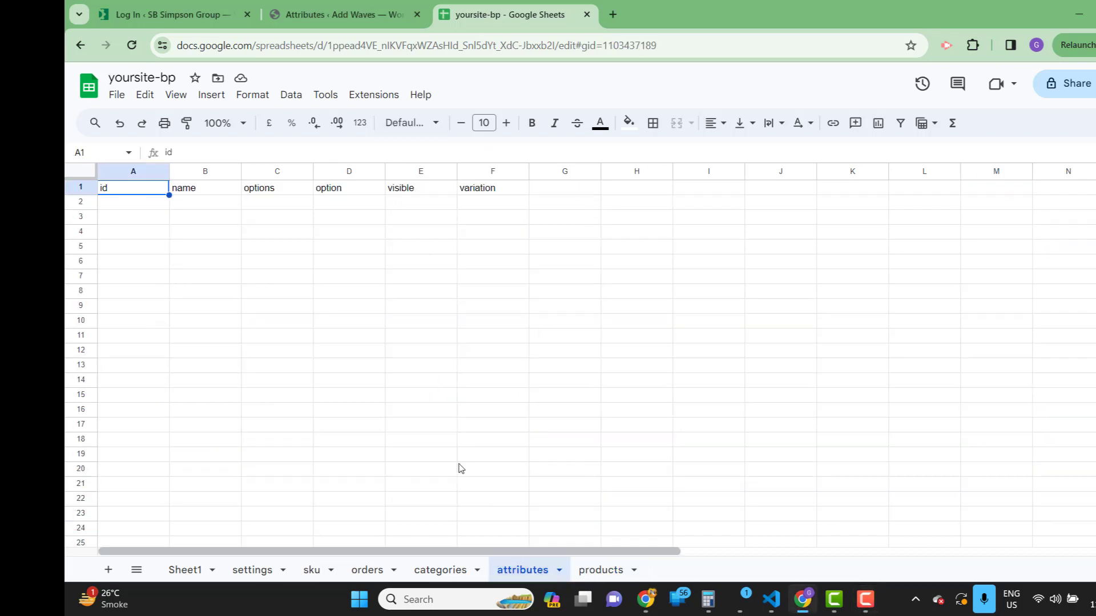
pyautogui.click(331, 13)
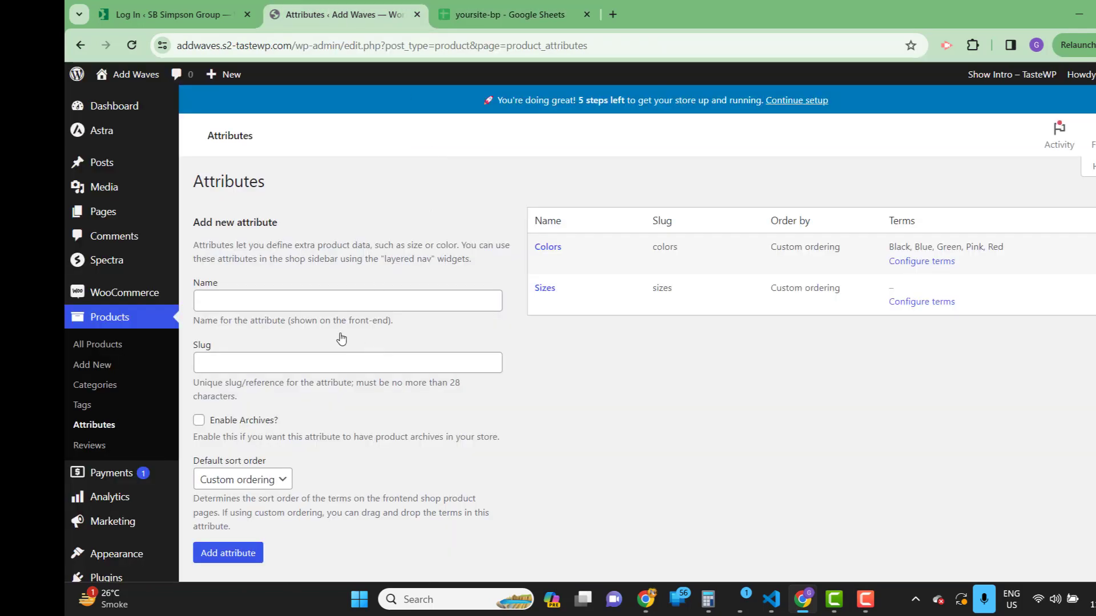
pyautogui.click(445, 18)
pyautogui.click(375, 95)
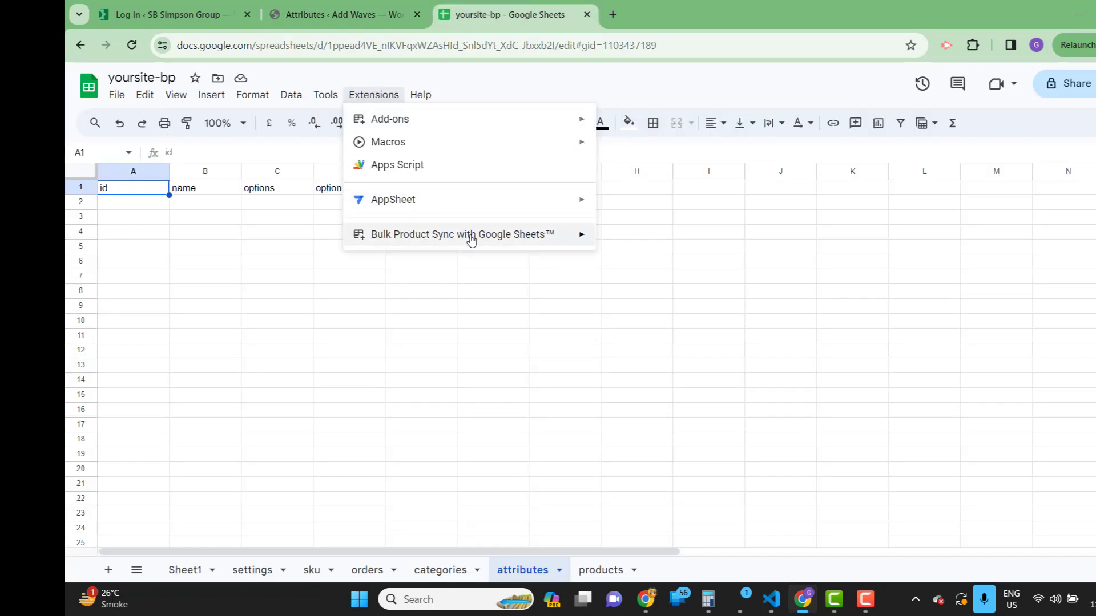
pyautogui.moveTo(594, 242)
pyautogui.click(622, 311)
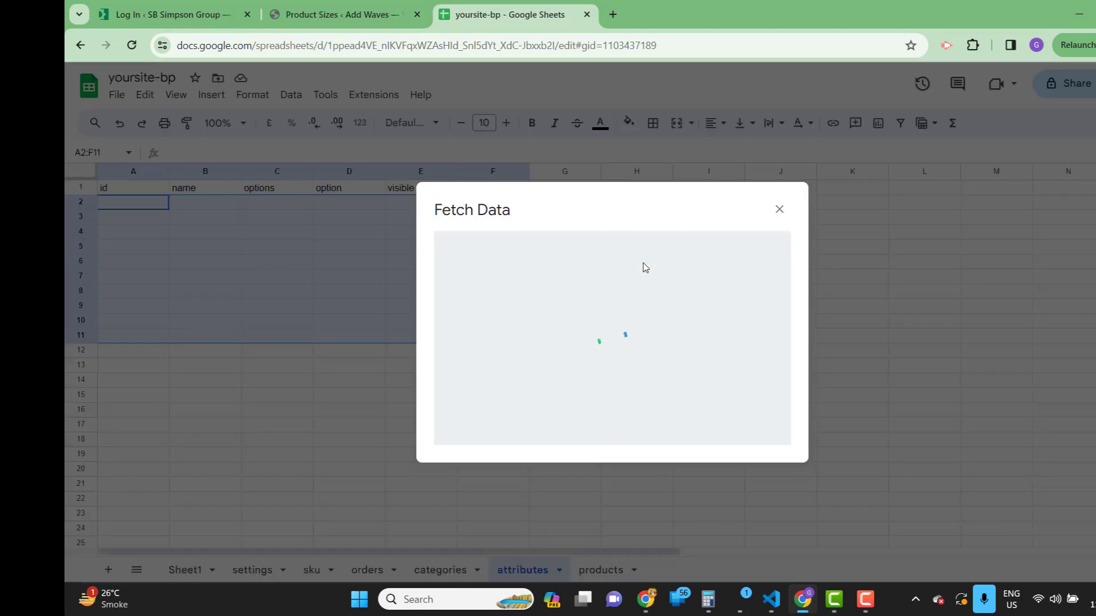
pyautogui.click(748, 251)
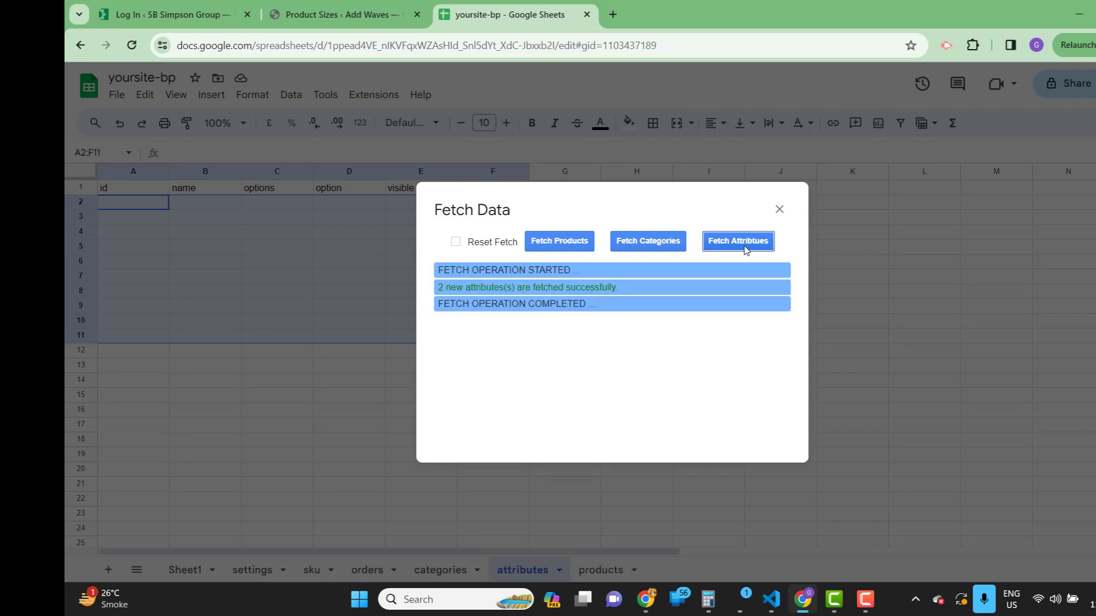
pyautogui.click(779, 211)
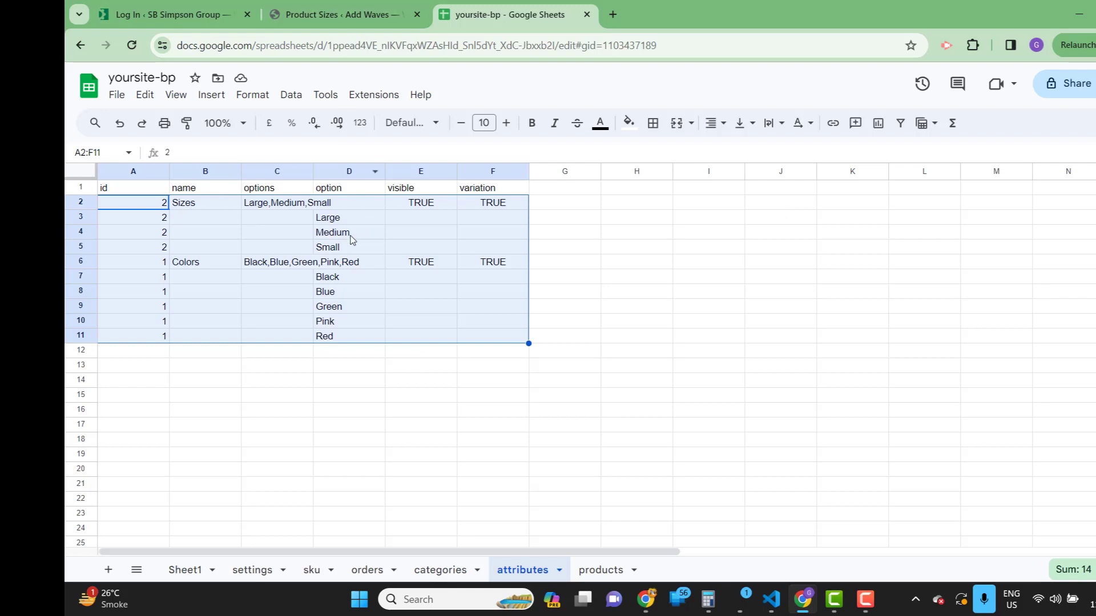
# Step: Enter =makeAttribute(2) in the Sunglass case attributes cell, using the row number of Sizes in the attributes sheet
pyautogui.click(237, 261)
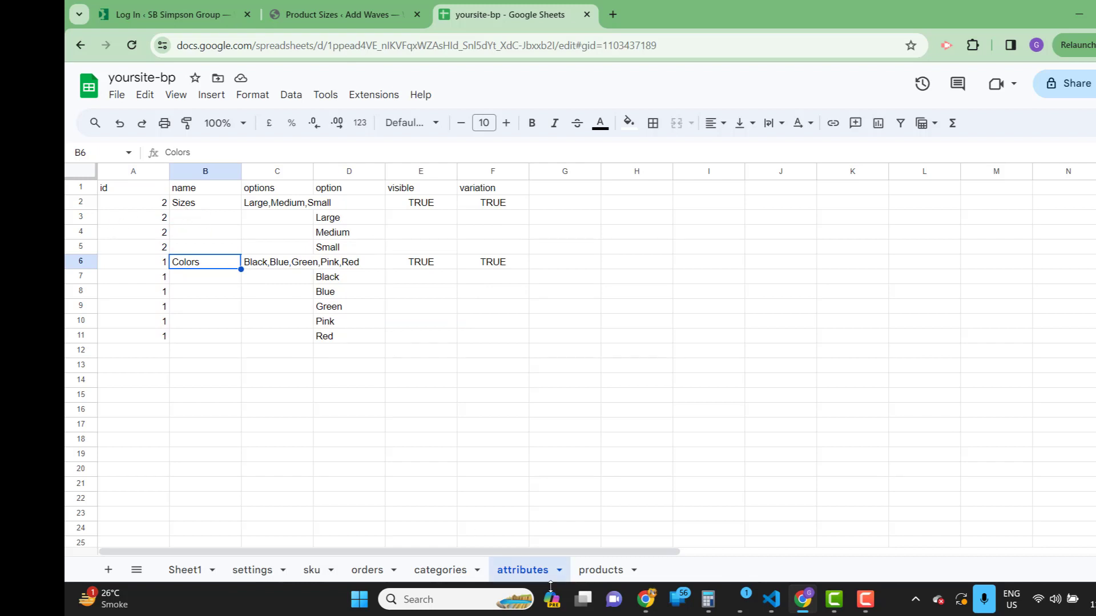
pyautogui.click(601, 570)
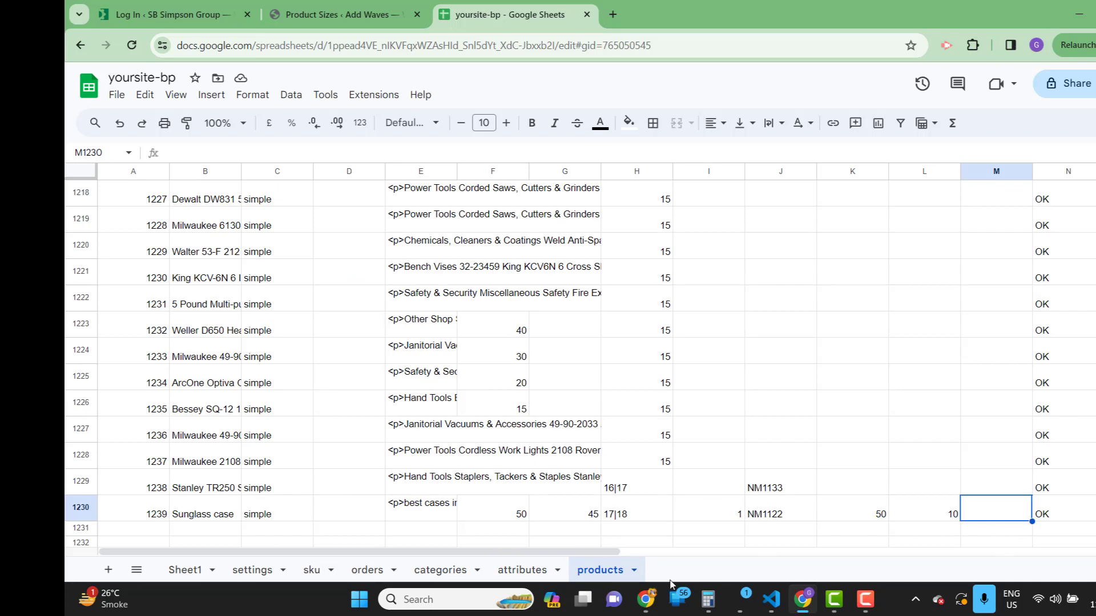
pyautogui.click(526, 578)
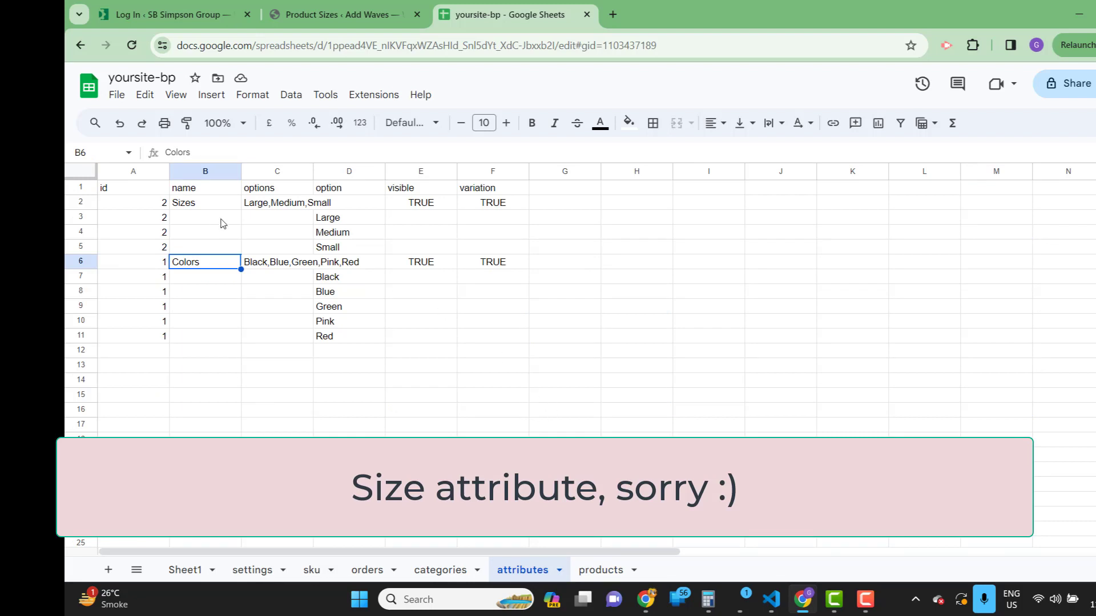
pyautogui.click(89, 203)
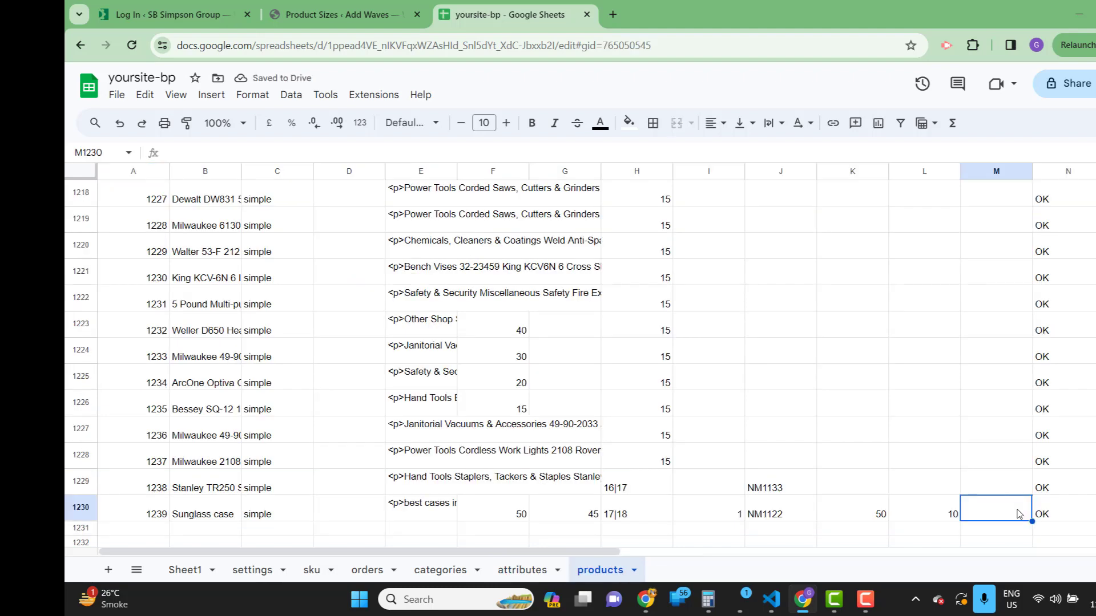
pyautogui.write('=makeA')
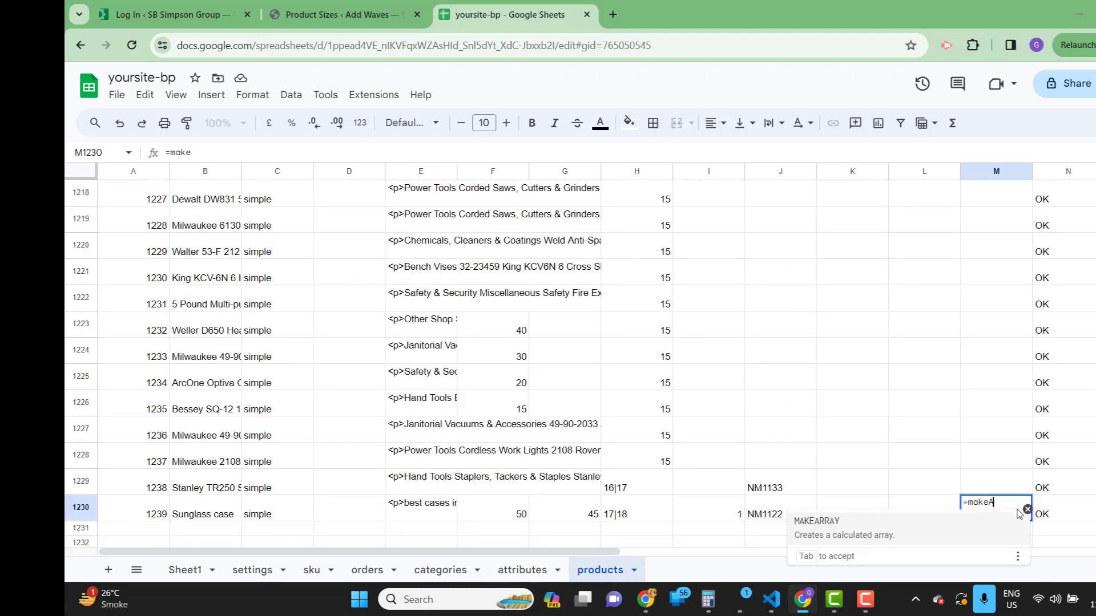
pyautogui.write('ttribute')
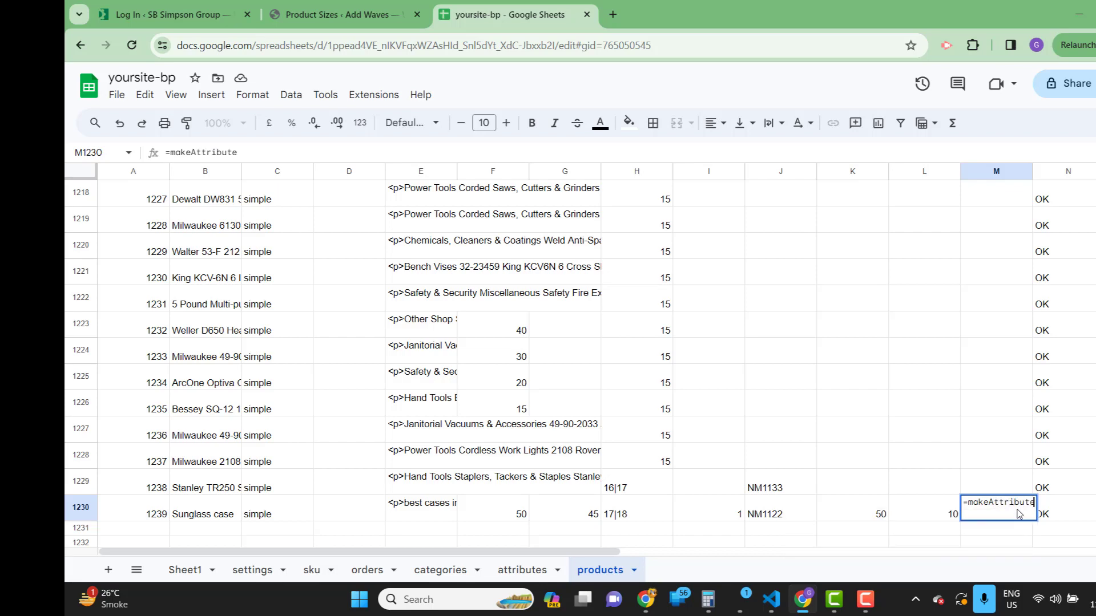
pyautogui.write('(2)')
pyautogui.press('Return')
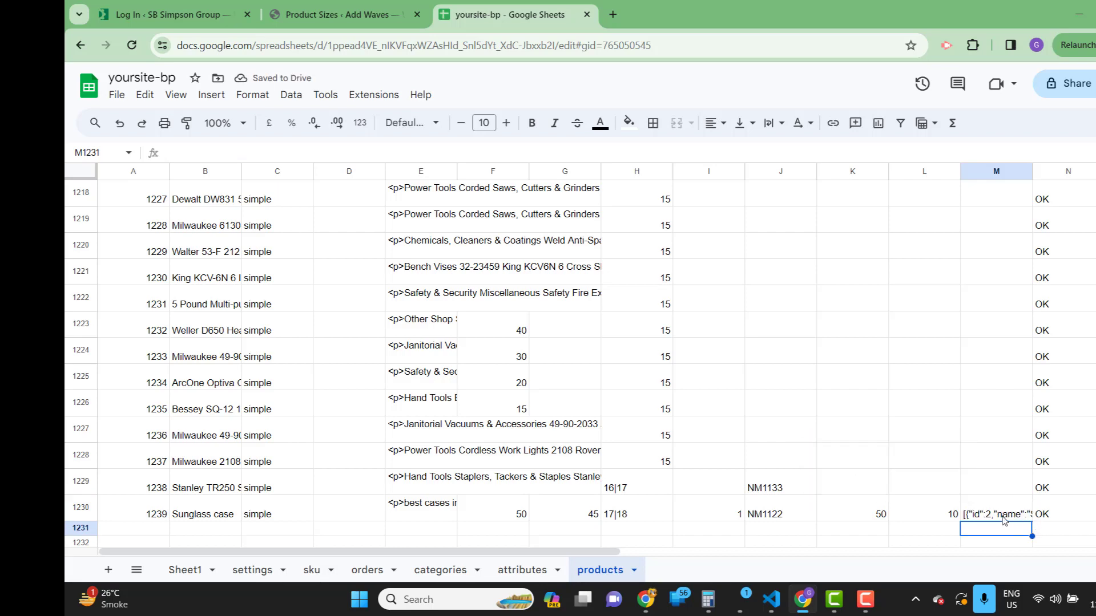
pyautogui.click(1000, 515)
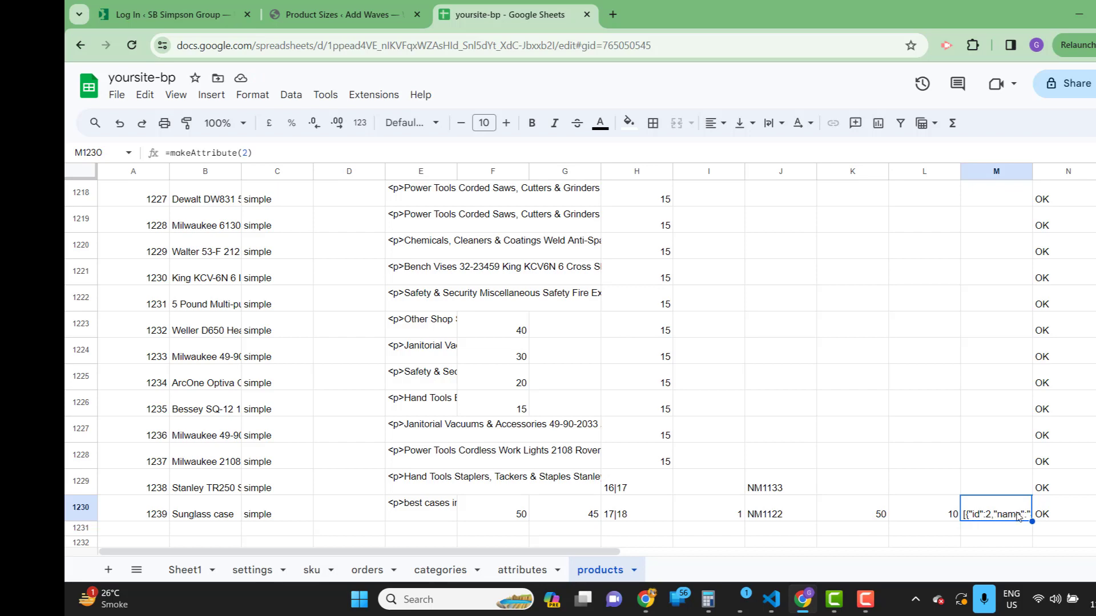
# Step: Clear the sync status of the Sunglass case row and sync the products to the store
pyautogui.click(1050, 517)
pyautogui.press('Delete')
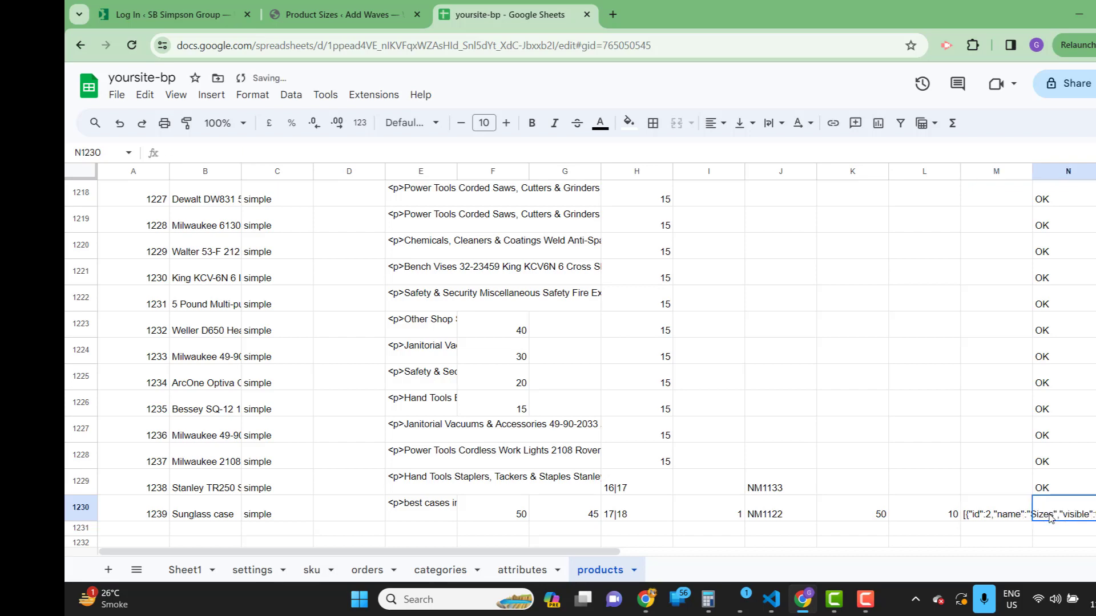
pyautogui.click(397, 97)
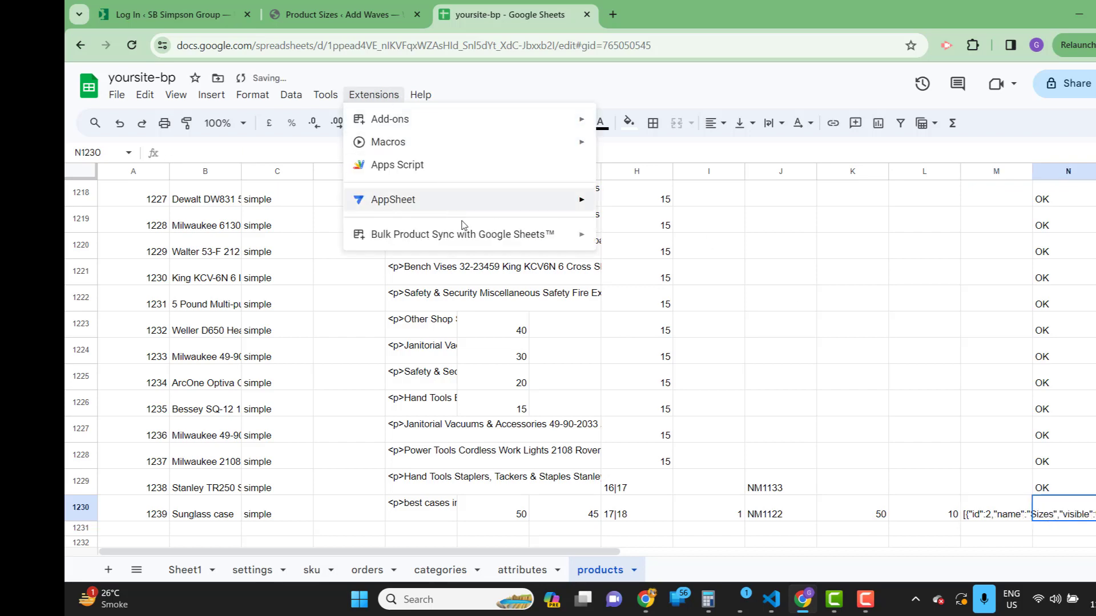
pyautogui.moveTo(528, 234)
pyautogui.click(629, 276)
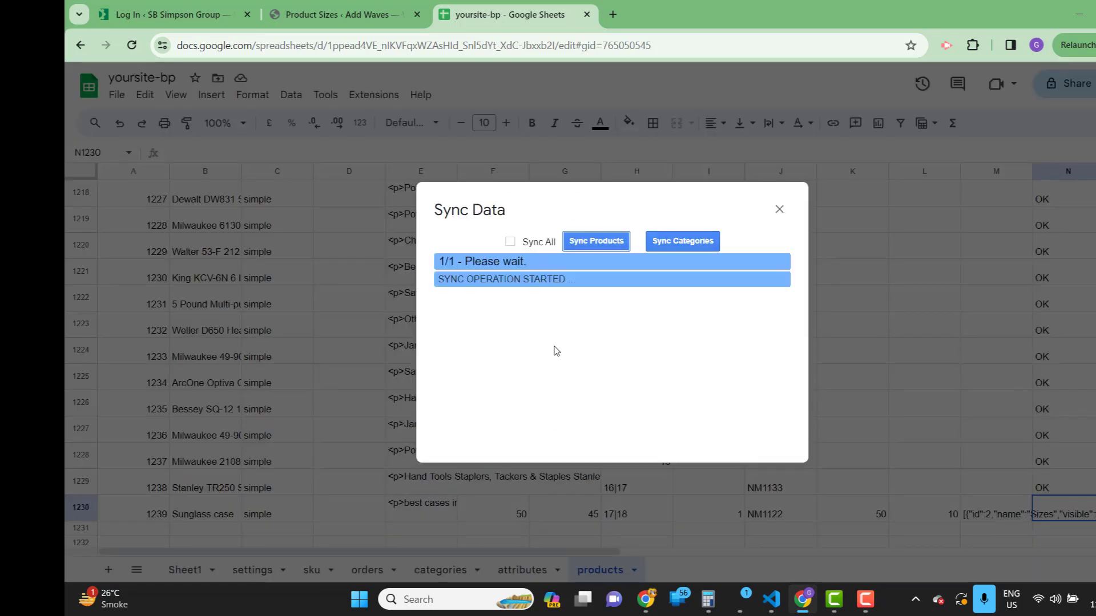
# Step: Check the Sizes attribute under Additional information on the Sunglass case store page, and close the sheet's Sync Data dialog
pyautogui.click(358, 16)
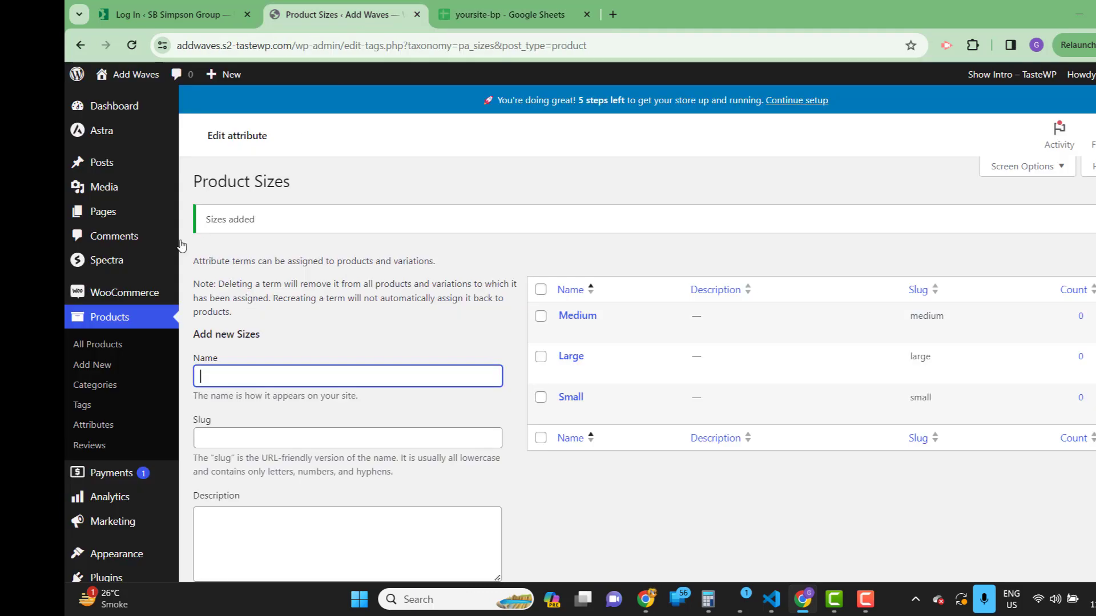
pyautogui.click(114, 347)
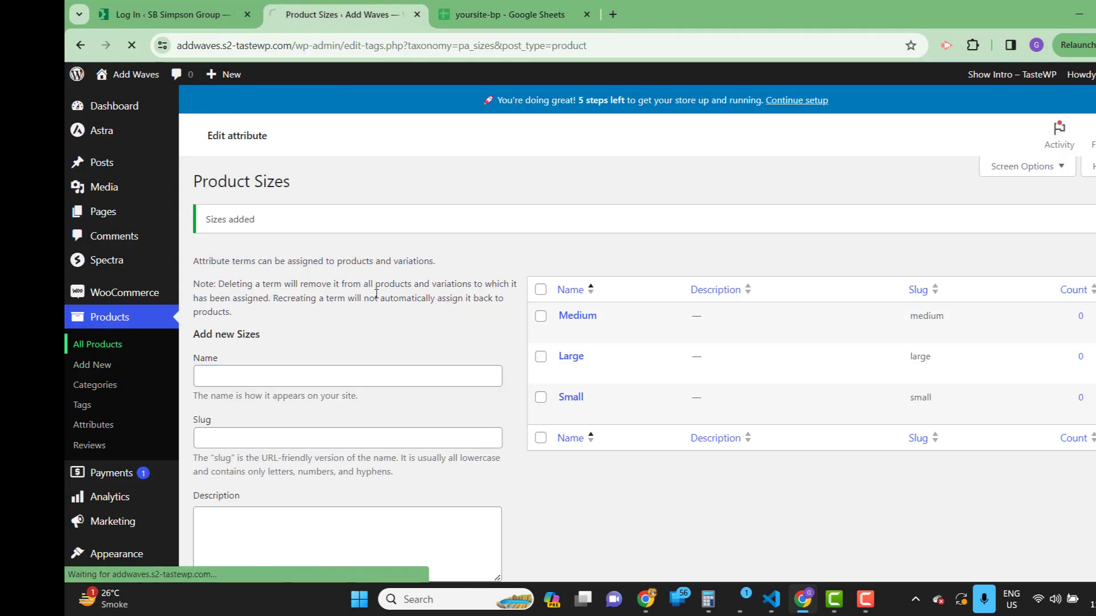
pyautogui.scroll(-4, 559, 288)
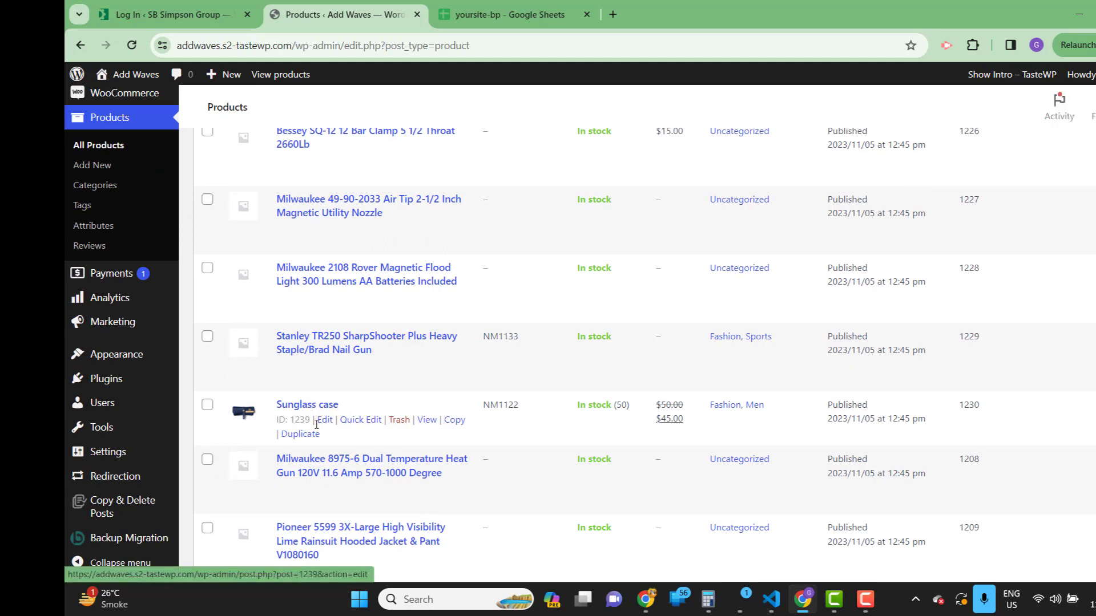
pyautogui.middleClick(427, 448)
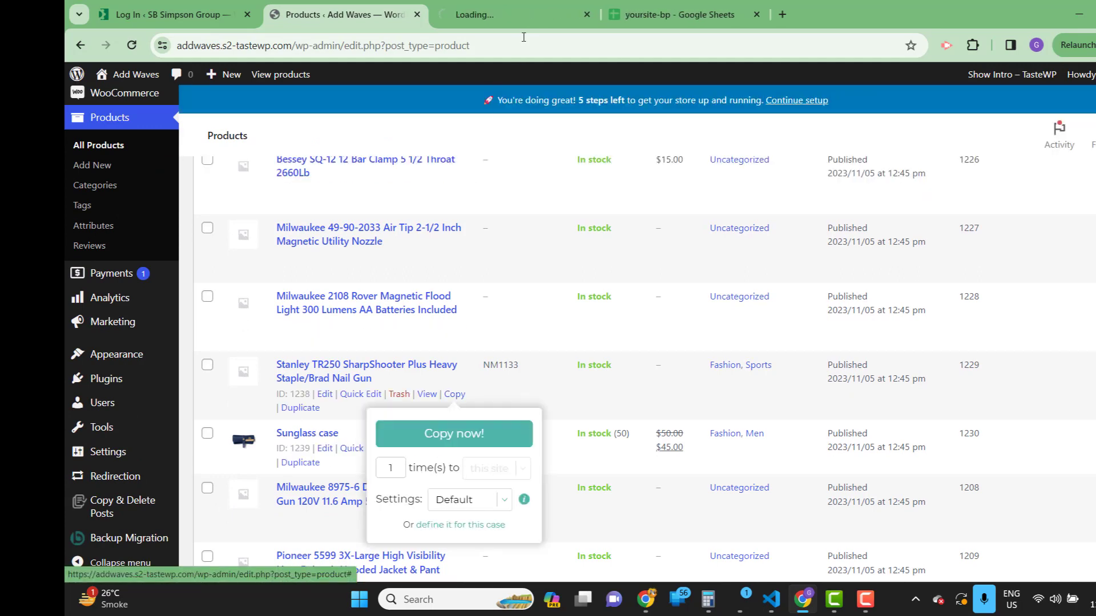
pyautogui.click(524, 17)
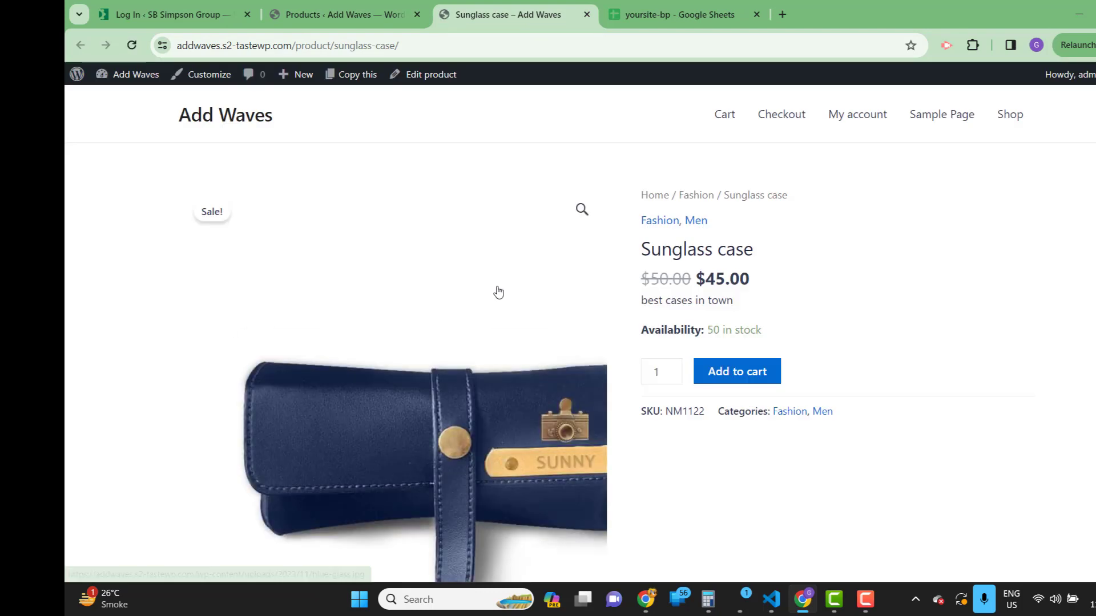
pyautogui.scroll(-5, 496, 292)
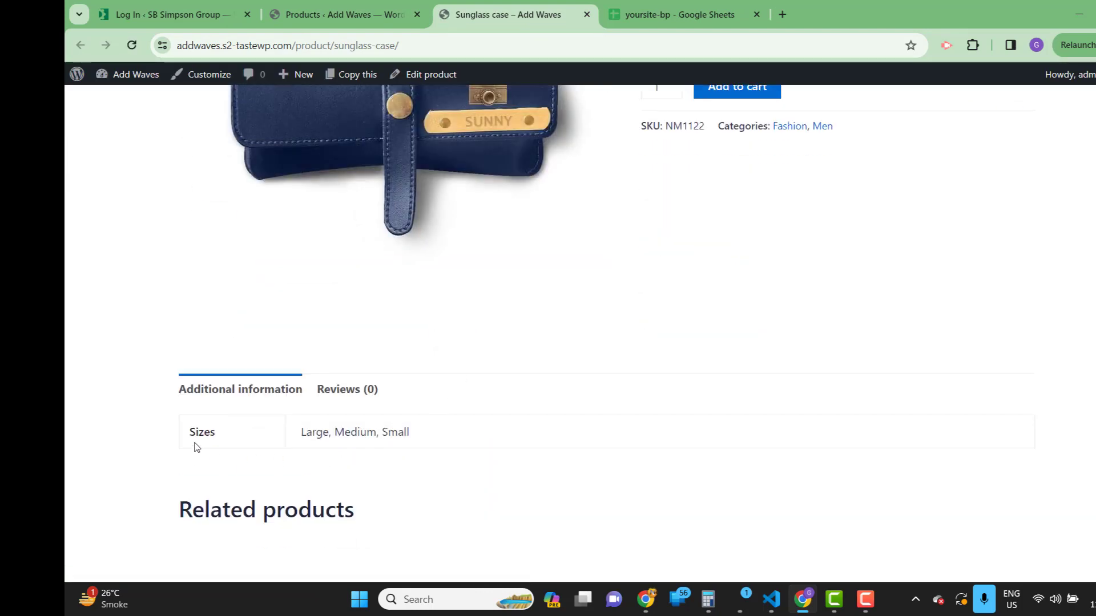
pyautogui.moveTo(193, 436); pyautogui.dragTo(220, 443)
pyautogui.moveTo(303, 433); pyautogui.dragTo(431, 443)
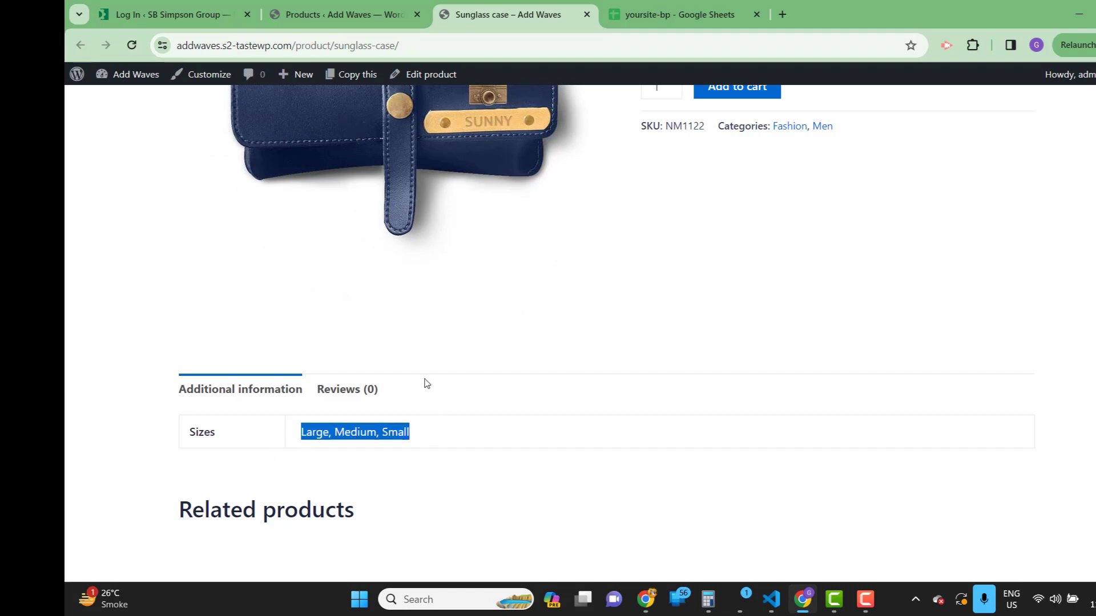
pyautogui.click(716, 14)
pyautogui.click(779, 210)
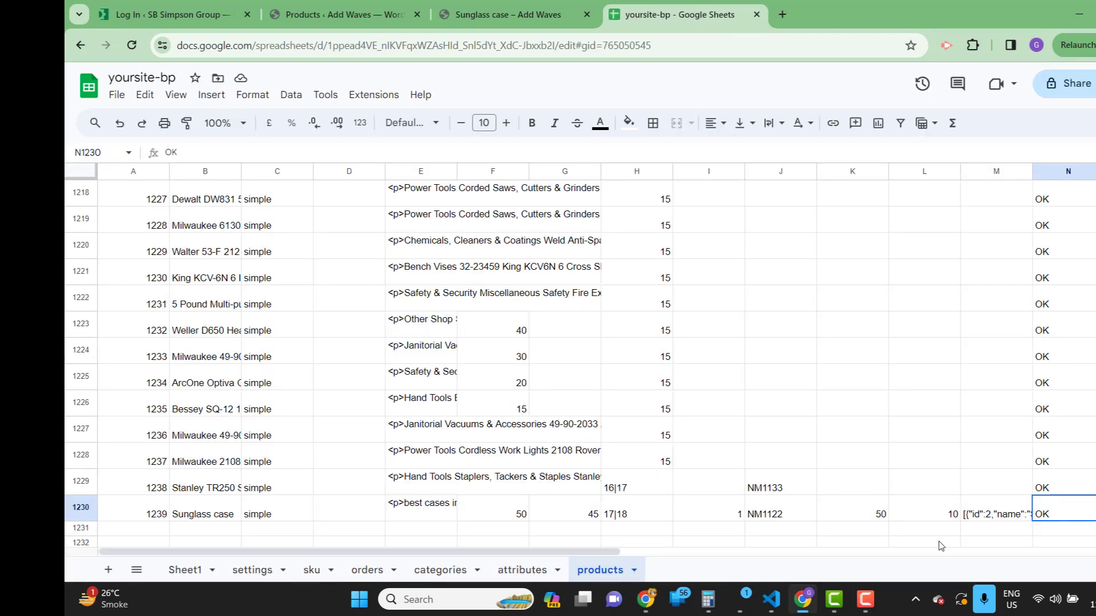
# Step: Change the Sunglass case attributes formula to =makeAttribute(2,6), combining the Sizes and Colors rows of the attributes sheet
pyautogui.click(527, 570)
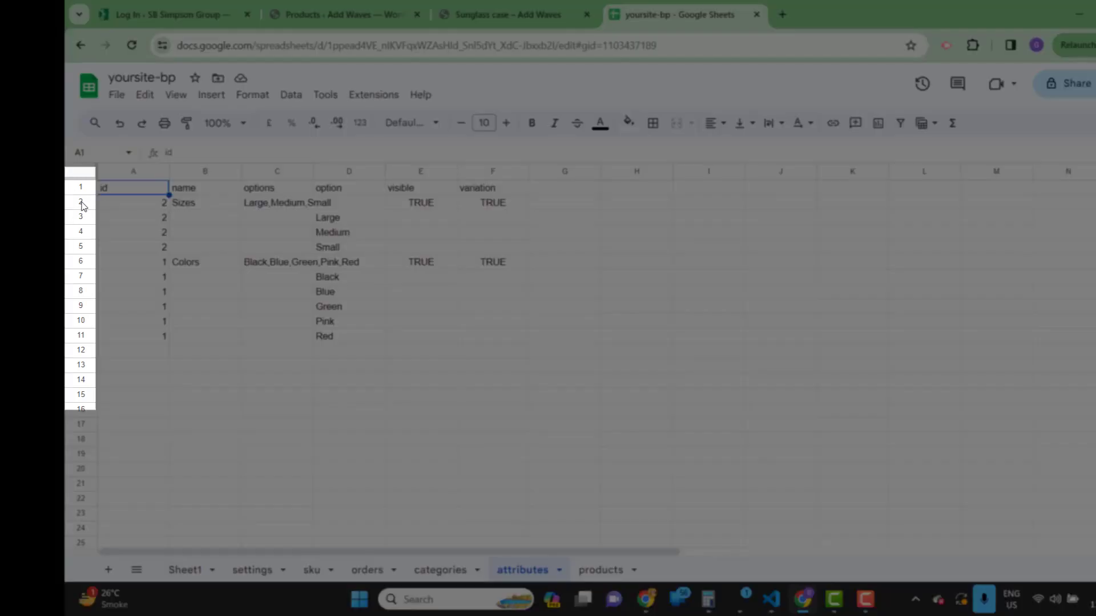
pyautogui.click(212, 205)
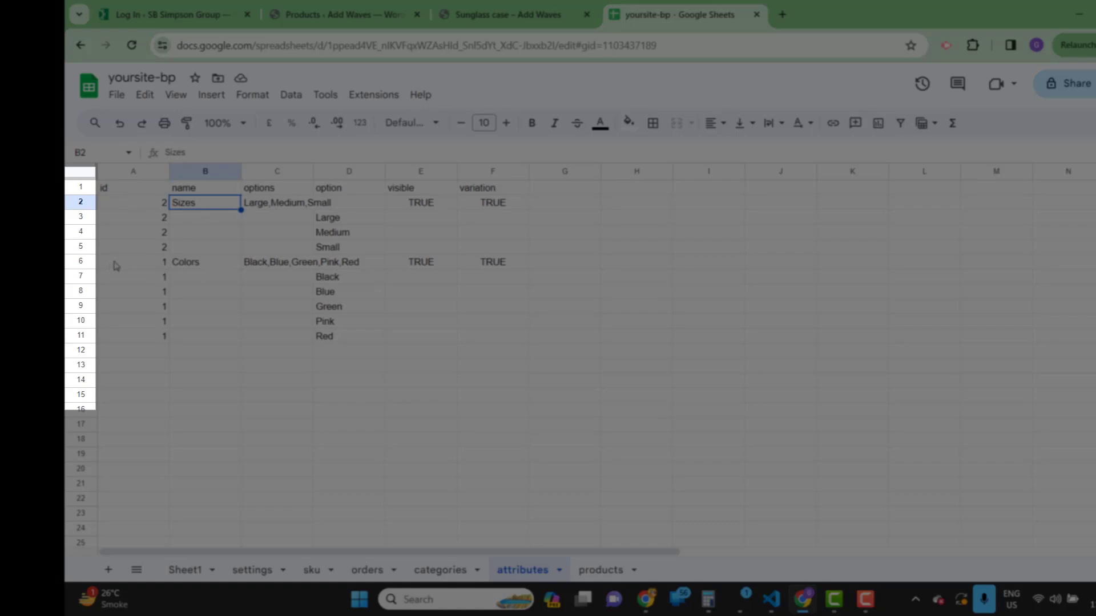
pyautogui.click(81, 261)
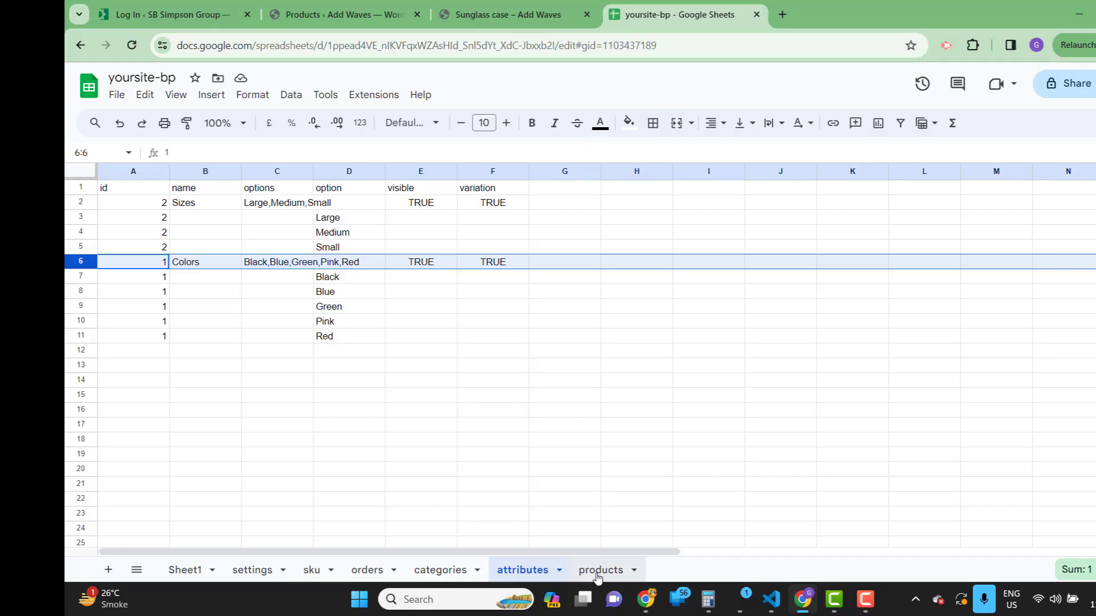
pyautogui.click(598, 570)
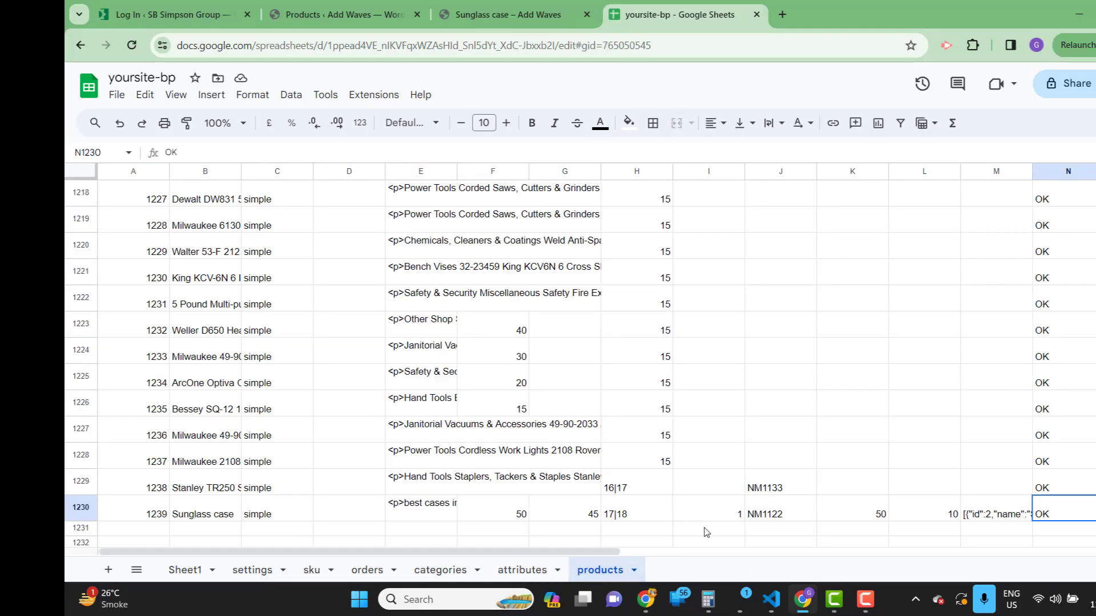
pyautogui.doubleClick(984, 517)
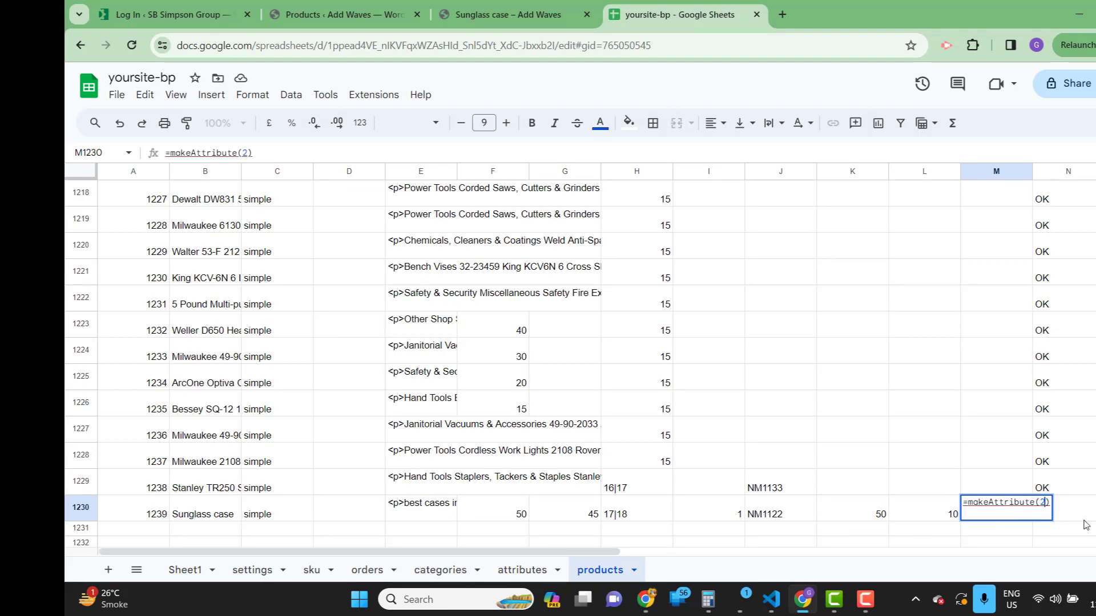
pyautogui.write(',')
pyautogui.press('BackSpace')
pyautogui.write('6')
pyautogui.press('Return')
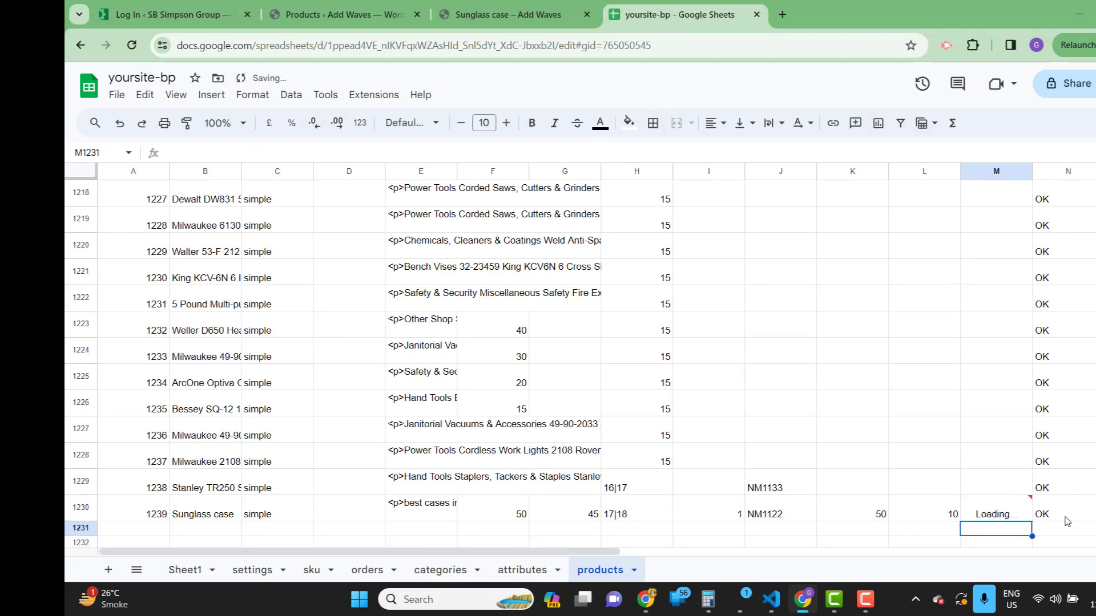
pyautogui.click(1011, 516)
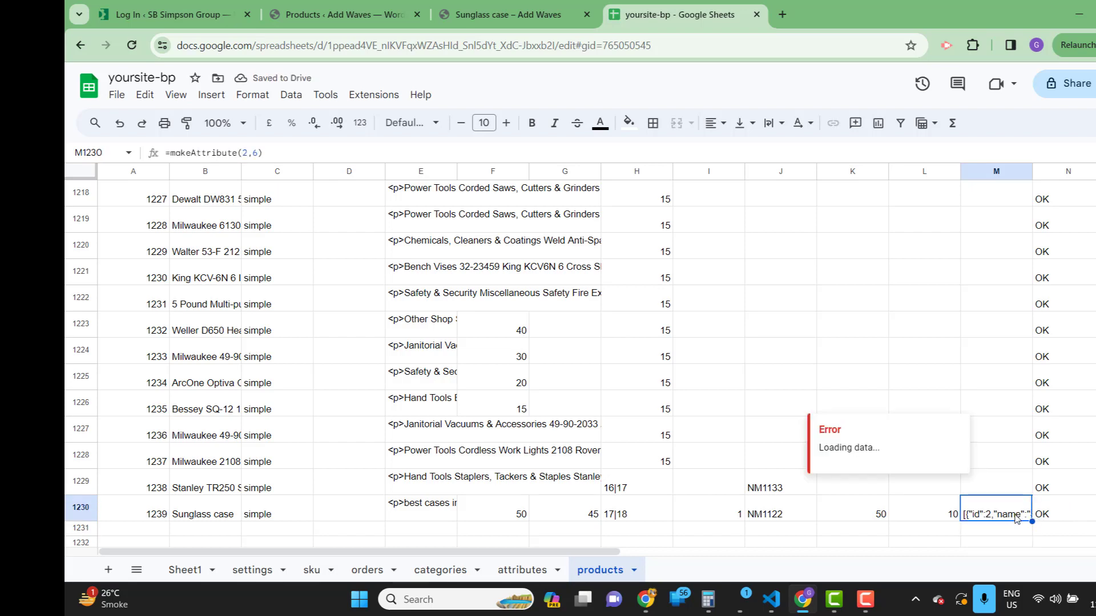
# Step: Clear the sync status of the Sunglass case row and sync the products with its new Sizes and Colors attributes
pyautogui.click(1056, 516)
pyautogui.press('Delete')
pyautogui.click(374, 95)
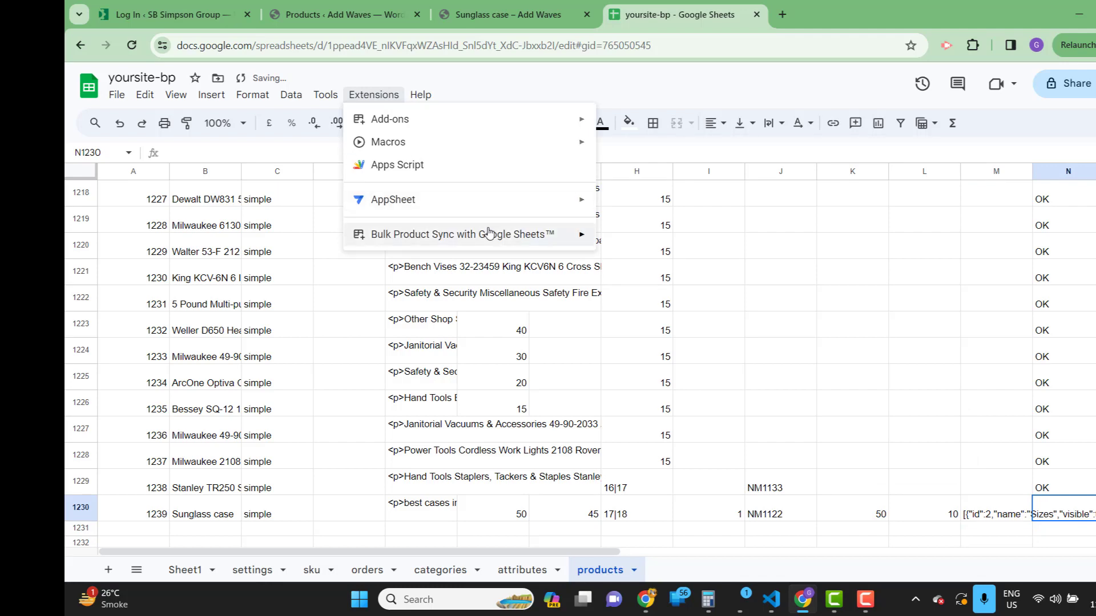
pyautogui.moveTo(489, 235)
pyautogui.click(647, 210)
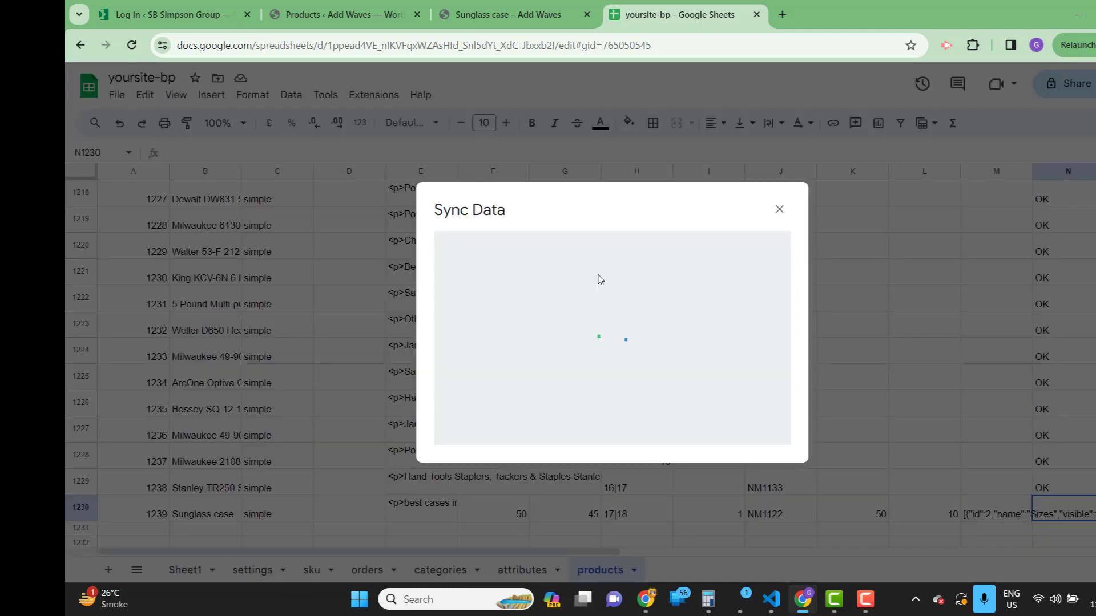
pyautogui.click(596, 241)
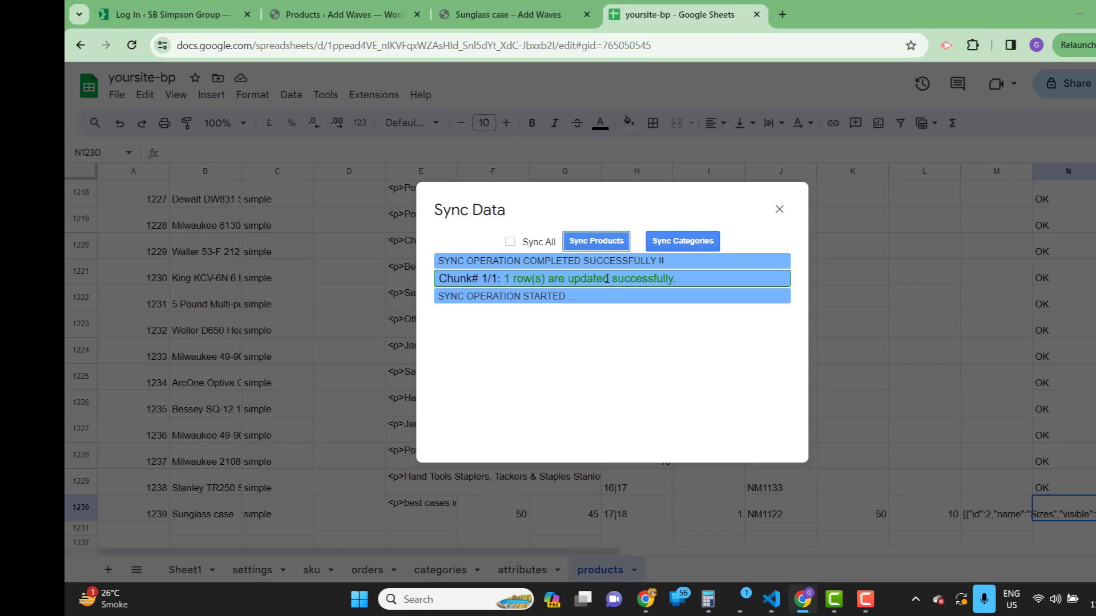
pyautogui.click(779, 210)
# Step: Reload the Sunglass case store page and check the Sizes and Colors attributes under Additional information
pyautogui.click(488, 18)
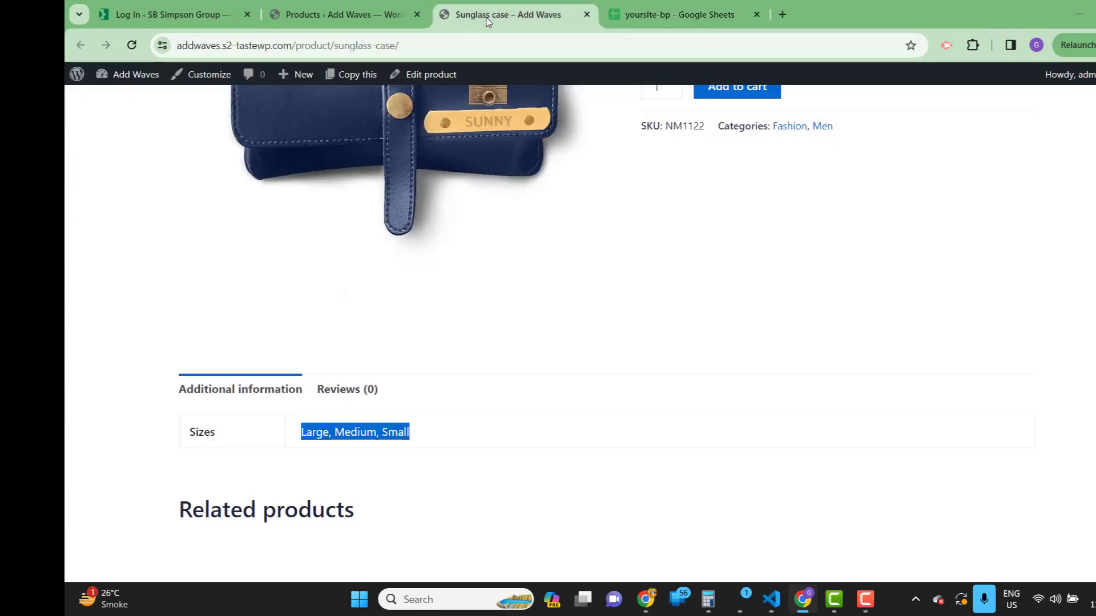
pyautogui.click(131, 45)
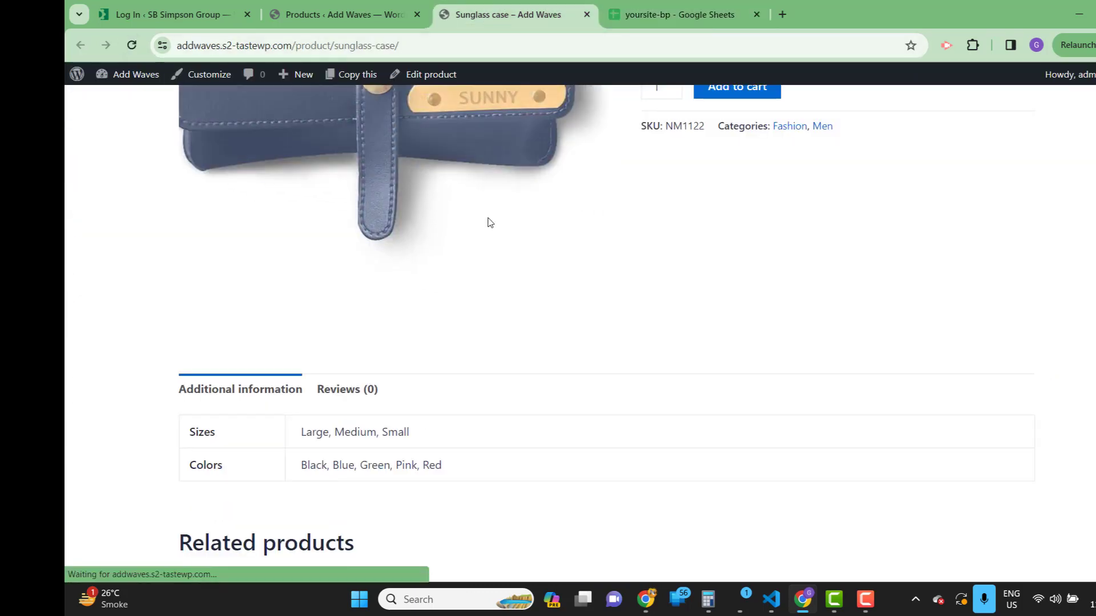
pyautogui.moveTo(199, 429); pyautogui.dragTo(405, 465)
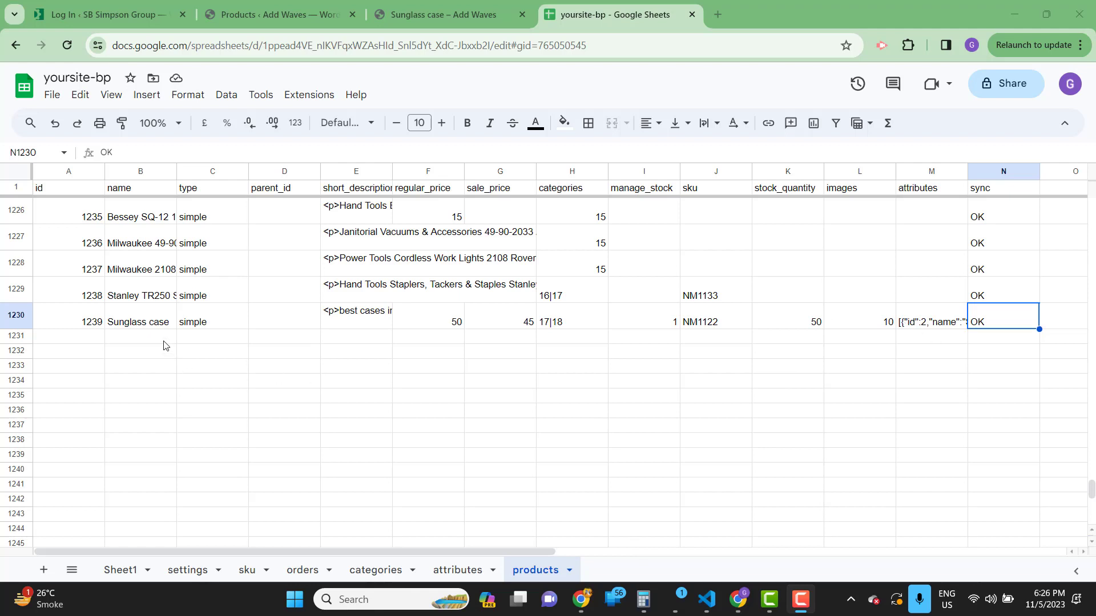
# Step: Change the Sunglass case product's type to variable in the products sheet
pyautogui.click(212, 325)
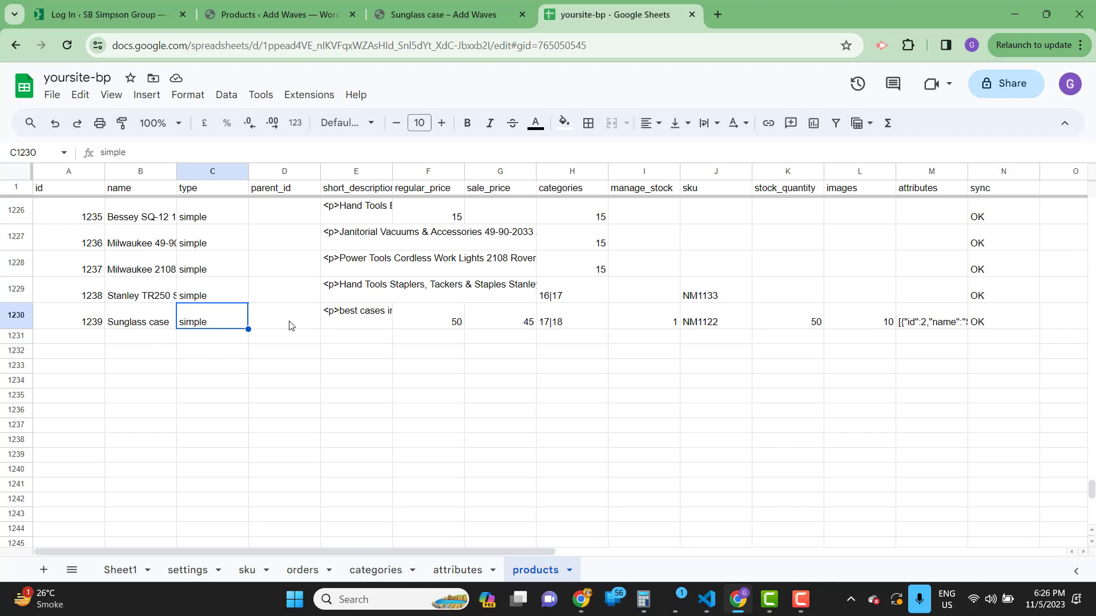
pyautogui.write('variable')
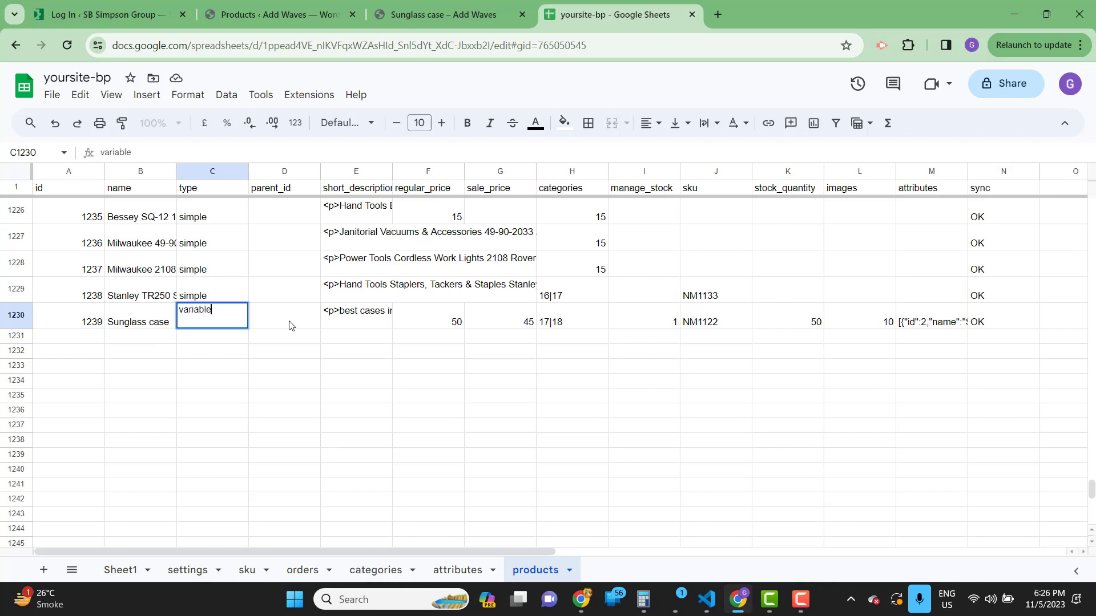
pyautogui.press('Return')
# Step: Name three new product rows below Sunglass case as Blue case, Black Case and Pink Case
pyautogui.press('Left')
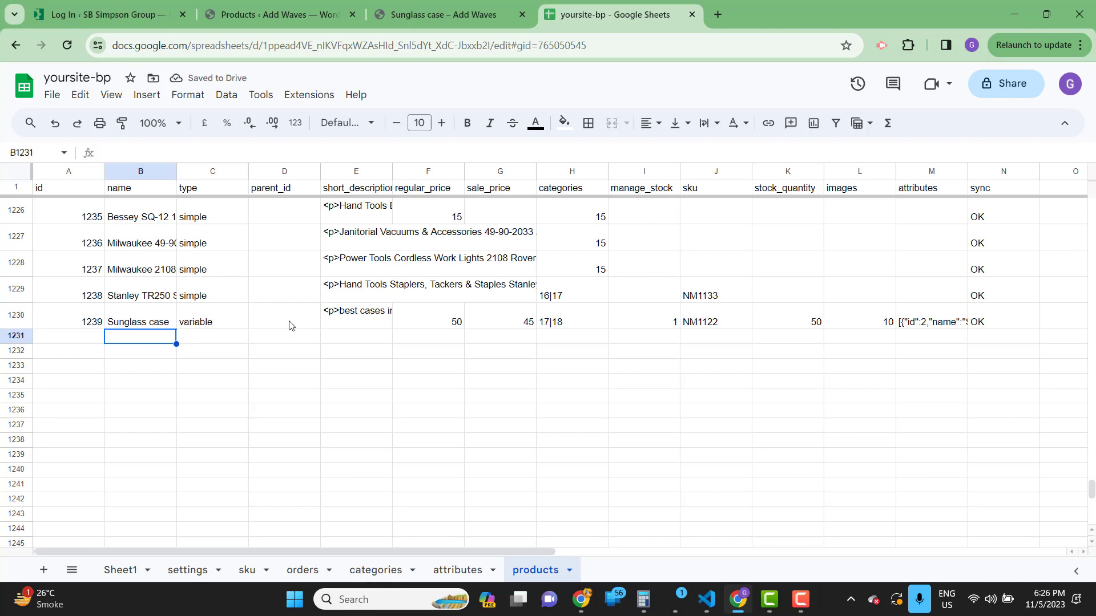
pyautogui.write('Blue case')
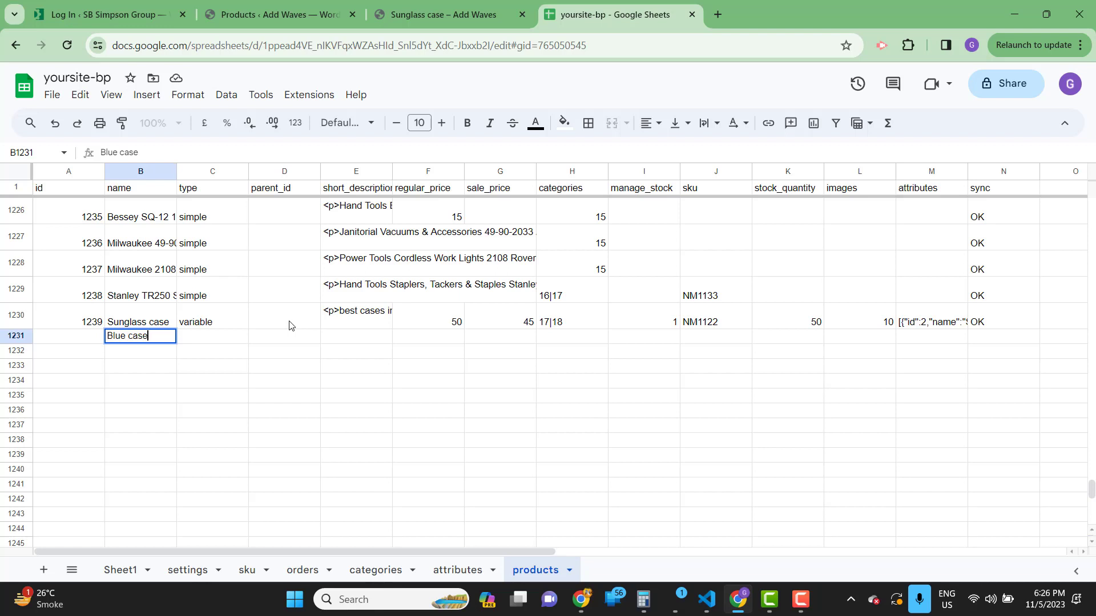
pyautogui.press('Return')
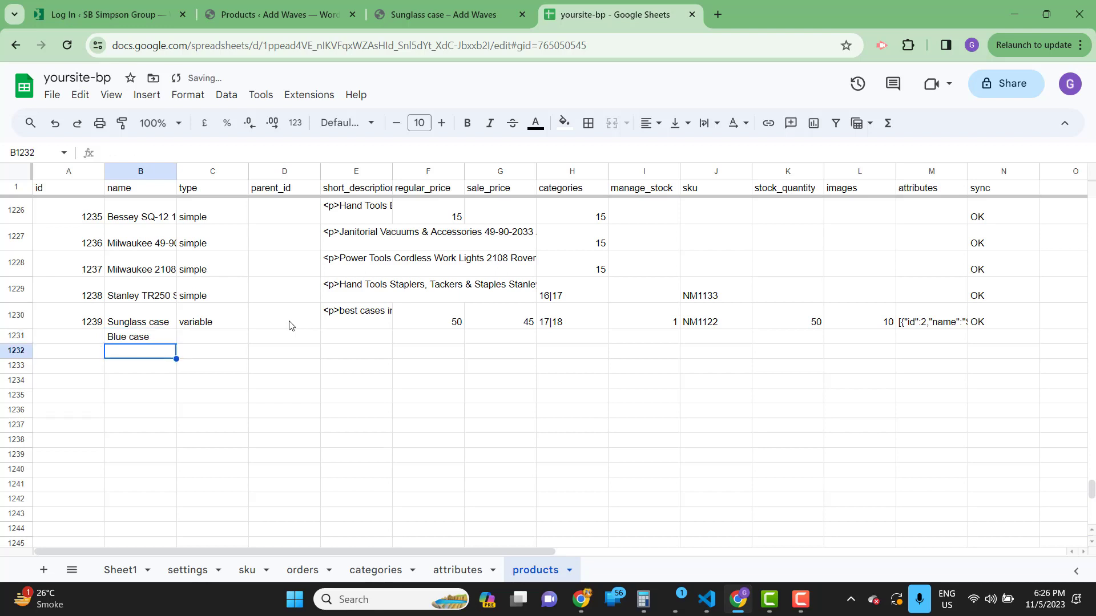
pyautogui.write('Black Case')
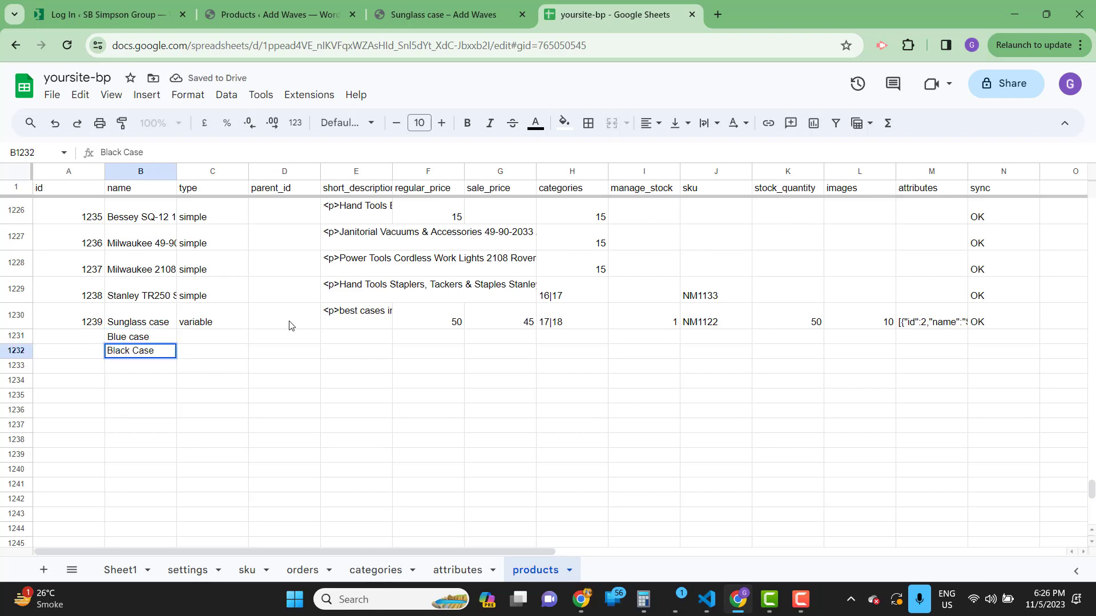
pyautogui.press('Return')
pyautogui.write('P')
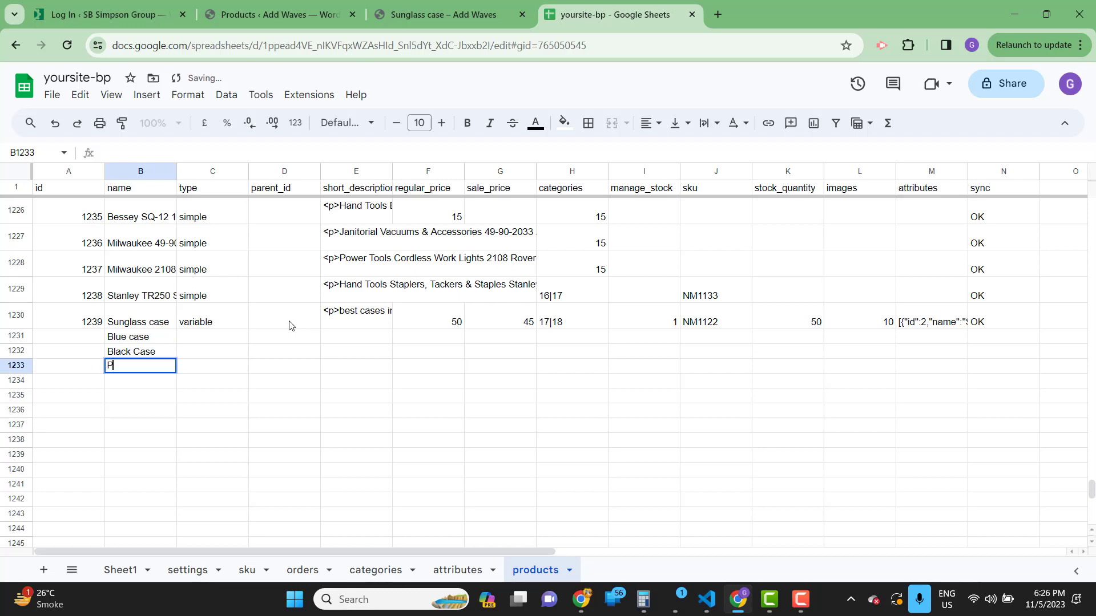
pyautogui.write('ink Case')
pyautogui.click(289, 326)
# Step: Set the type of the Blue, Black and Pink case rows to variation
pyautogui.press('Left')
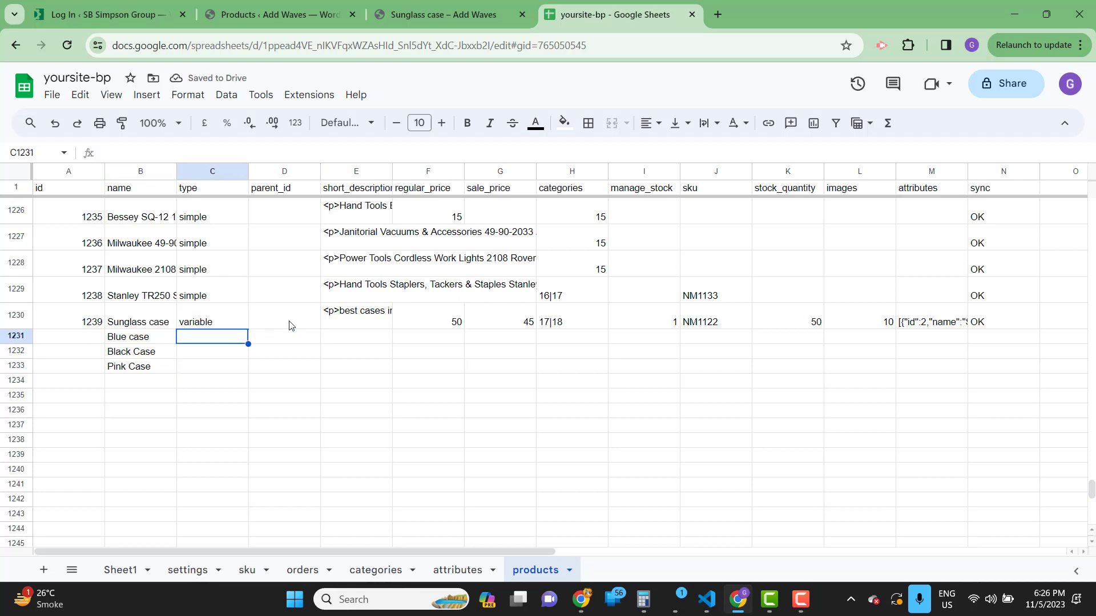
pyautogui.write('variation')
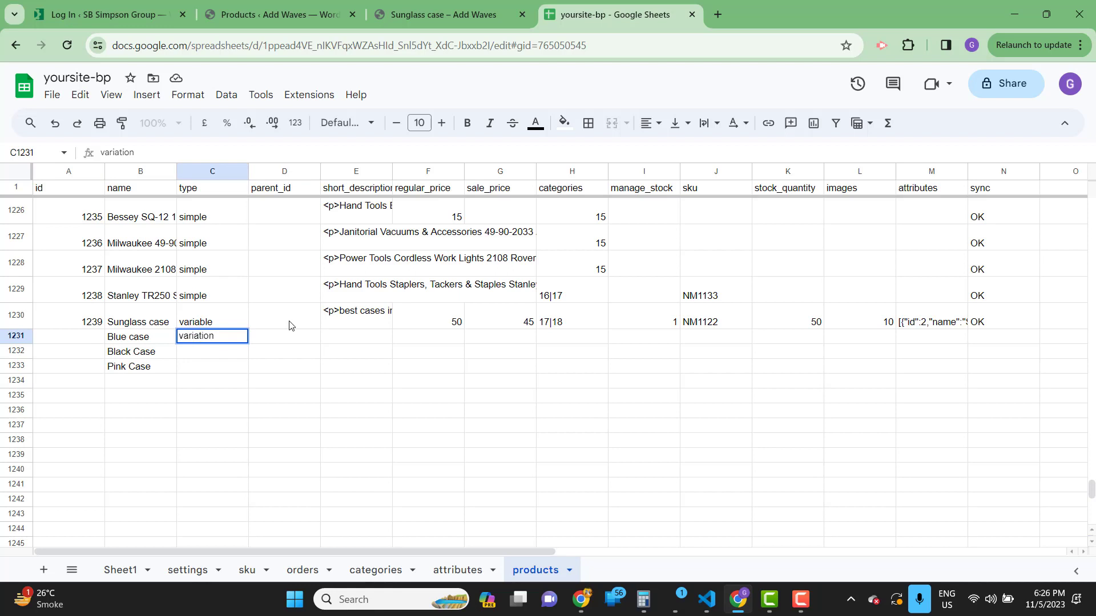
pyautogui.press('Return')
pyautogui.press('Up')
pyautogui.hotkey('shift', 'Down')
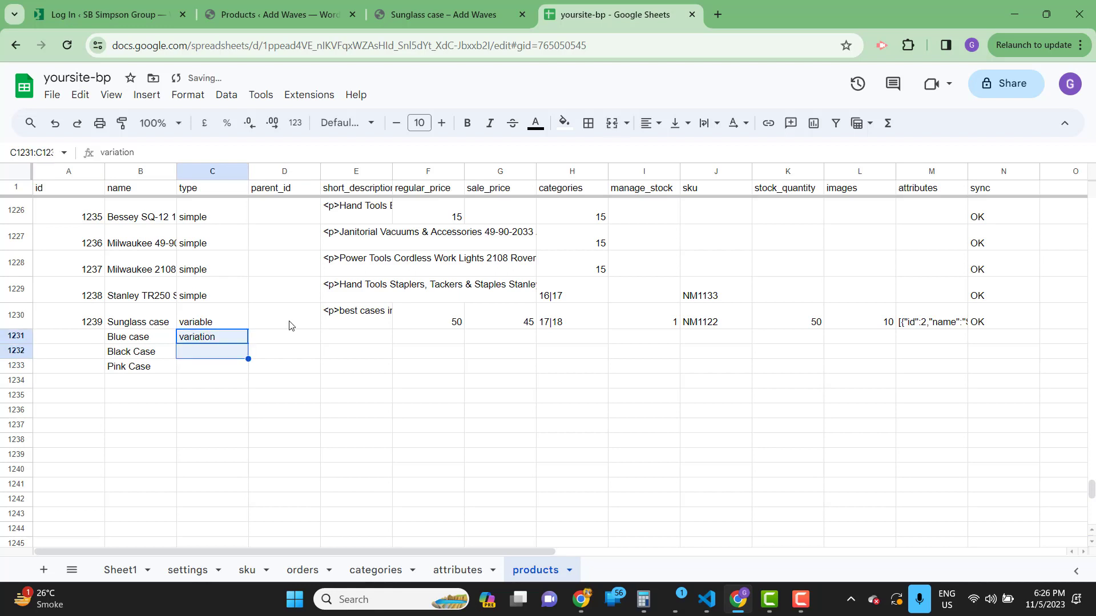
pyautogui.hotkey('shift', 'Down')
pyautogui.hotkey('ctrl', 'd')
# Step: Set the parent_id of the three variation rows to 1239, the id of the Sunglass case product
pyautogui.press('Right')
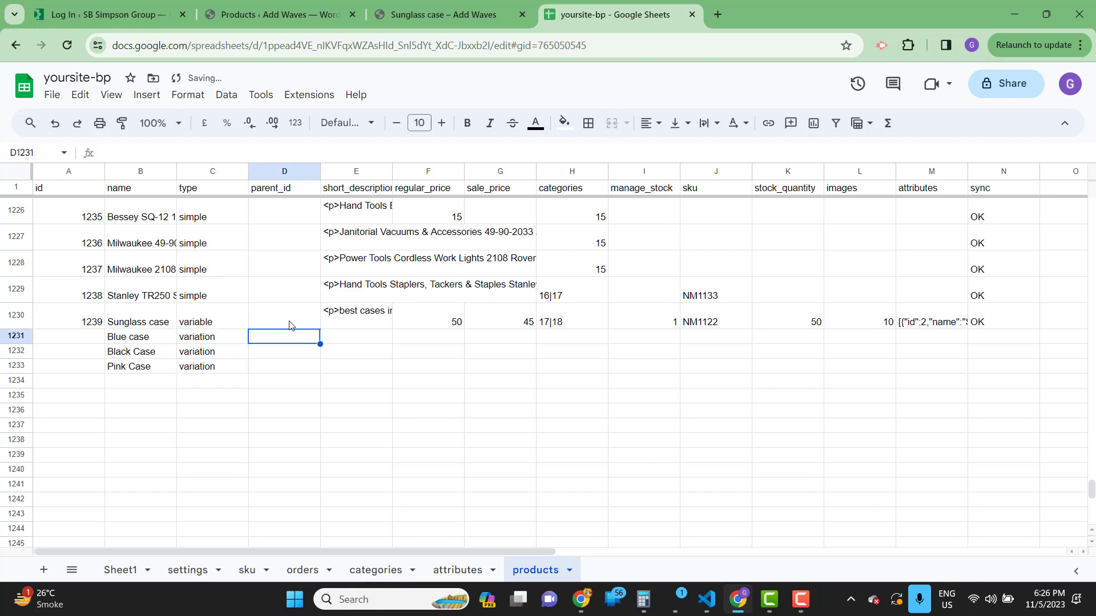
pyautogui.write('1239')
pyautogui.press('Return')
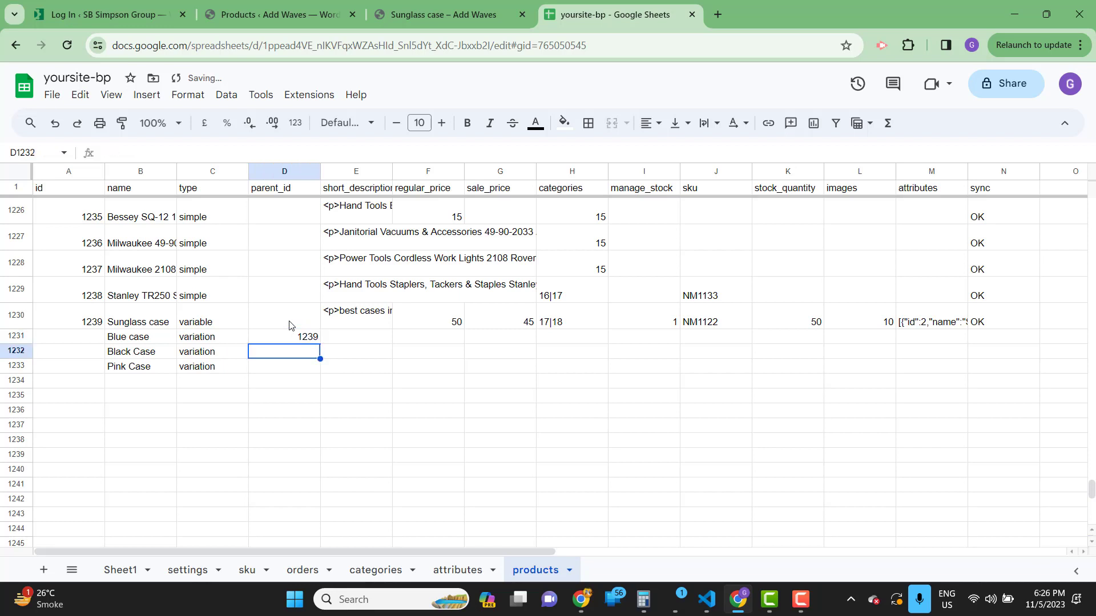
pyautogui.press('Up')
pyautogui.hotkey('shift', 'Down')
pyautogui.hotkey('shift', 'Down')
pyautogui.hotkey('ctrl', 'd')
# Step: Give the Blue case variation a regular price of 50 and a sale price of 40
pyautogui.press('Right')
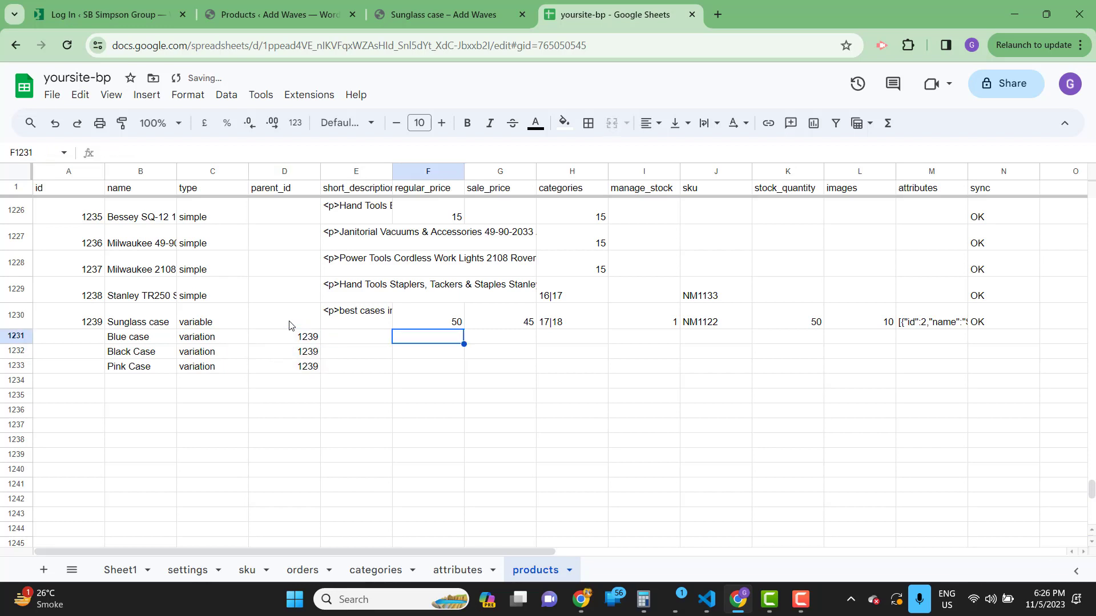
pyautogui.press('Right')
pyautogui.write('50')
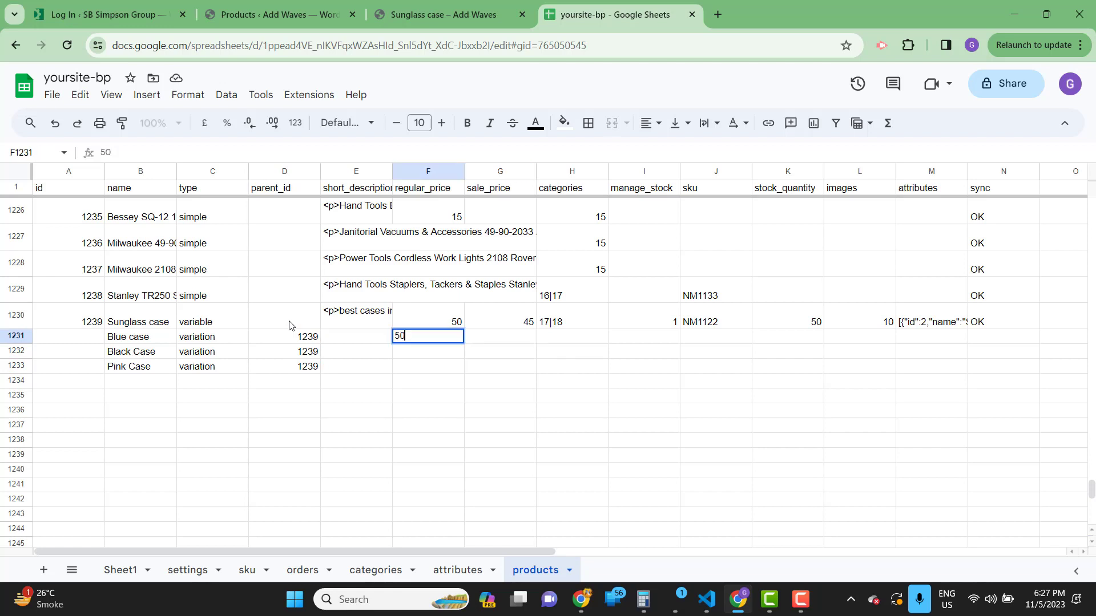
pyautogui.press('Tab')
pyautogui.write('40')
pyautogui.press('Return')
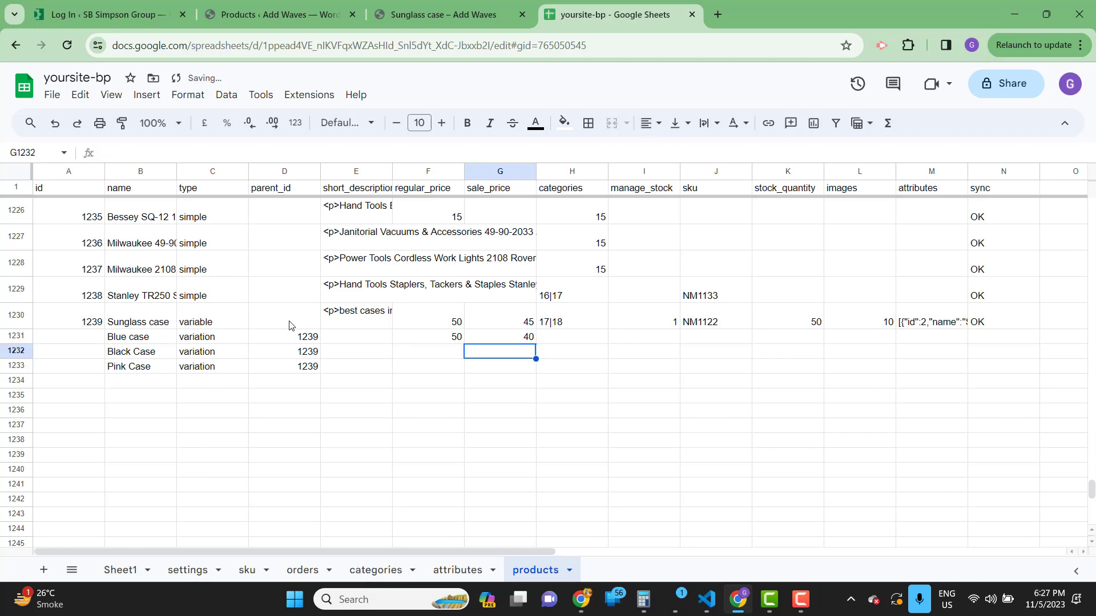
# Step: Copy the Blue case regular and sale prices to the Black Case and Pink Case rows
pyautogui.press('Up')
pyautogui.hotkey('shift', 'Left')
pyautogui.hotkey('ctrl', 'c')
pyautogui.press('Down')
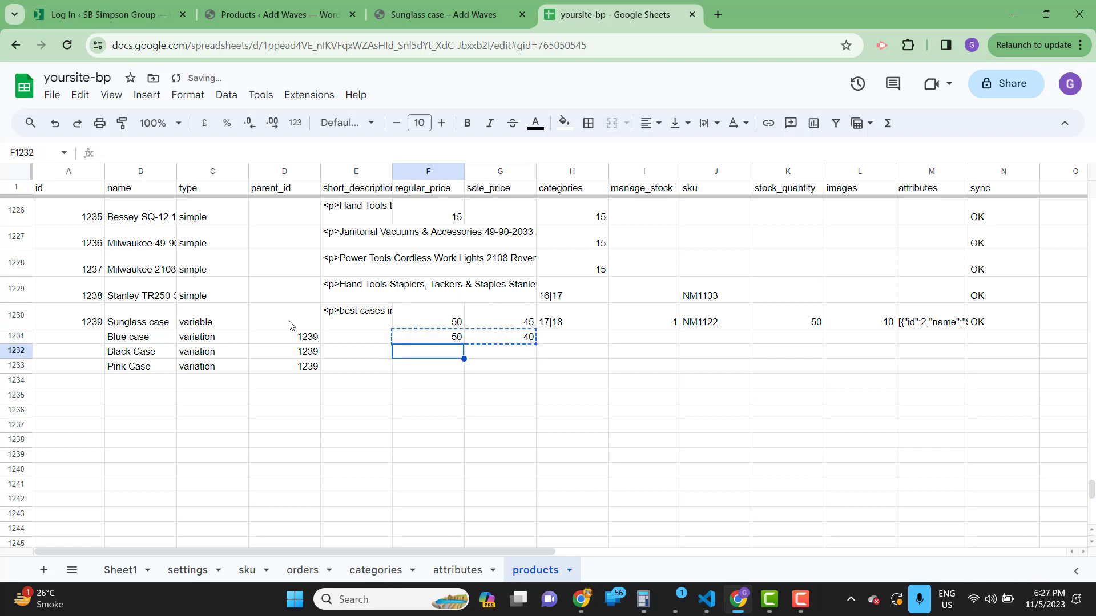
pyautogui.hotkey('ctrl', 'v')
pyautogui.press('Down')
pyautogui.hotkey('ctrl', 'v')
# Step: Set manage_stock to TRUE for the Blue, Black and Pink case variation rows
pyautogui.press('Up')
pyautogui.press('Up')
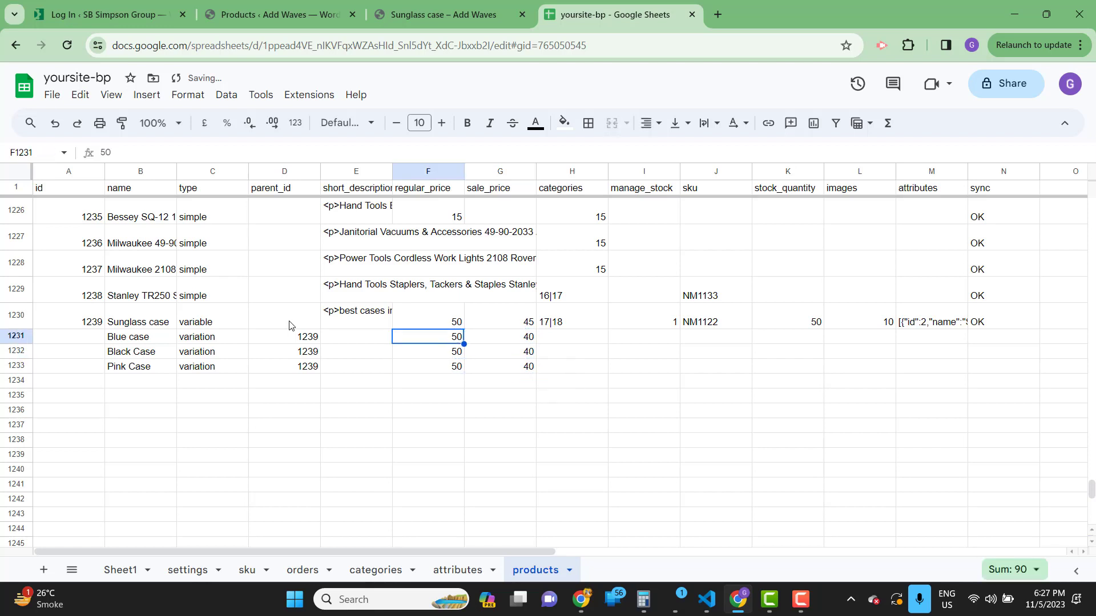
pyautogui.press('Right')
pyautogui.press('Right')
pyautogui.press('Right')
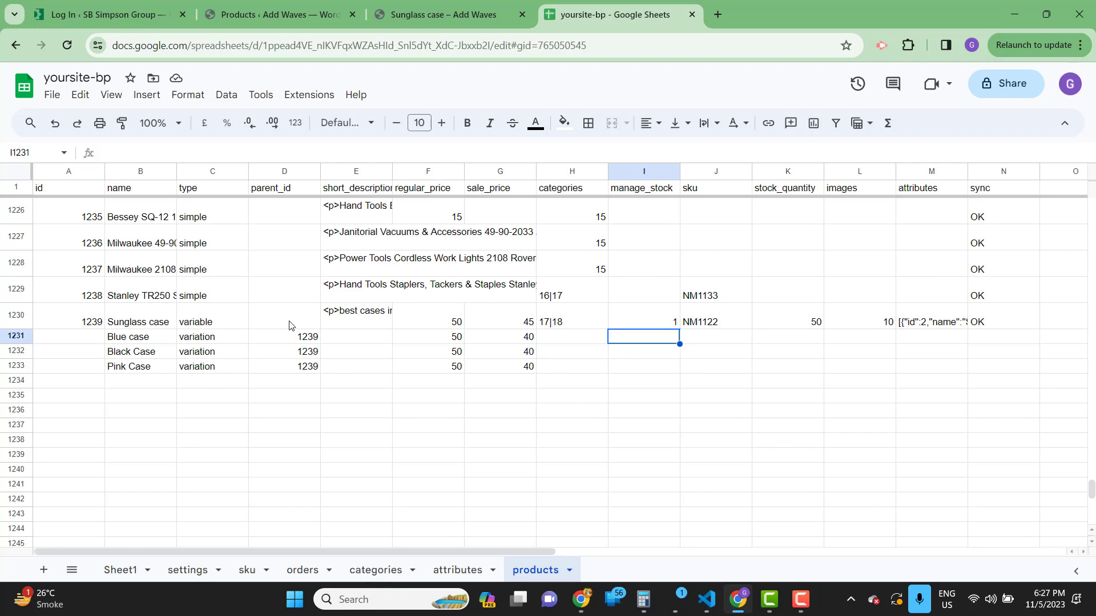
pyautogui.press('Left')
pyautogui.press('Left')
pyautogui.press('Right')
pyautogui.press('Right')
pyautogui.write('TRUE')
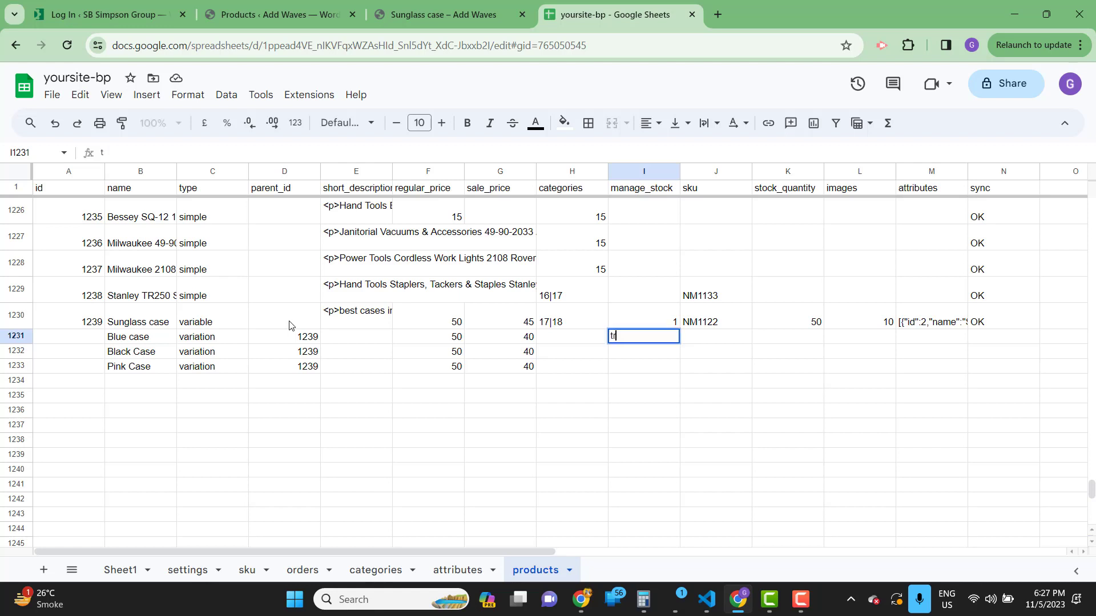
pyautogui.press('Tab')
pyautogui.press('Left')
pyautogui.hotkey('shift', 'Down')
pyautogui.hotkey('shift', 'Down')
pyautogui.hotkey('ctrl', 'd')
# Step: Enter the SKUs CBLUE, CBLACK and CPINK for the Blue, Black and Pink case variations respectively
pyautogui.press('Right')
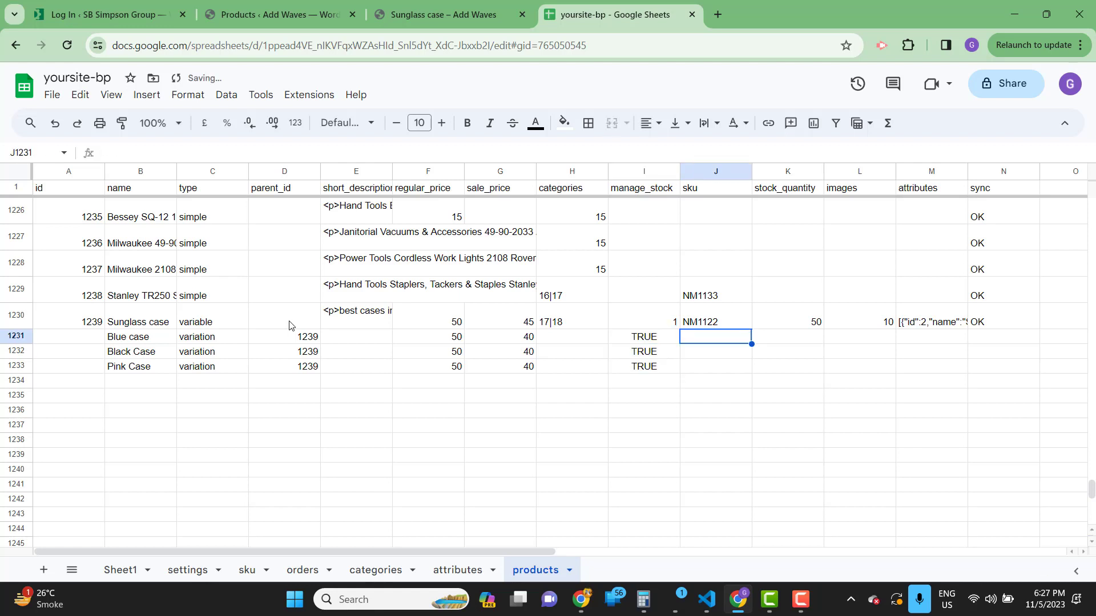
pyautogui.write('C')
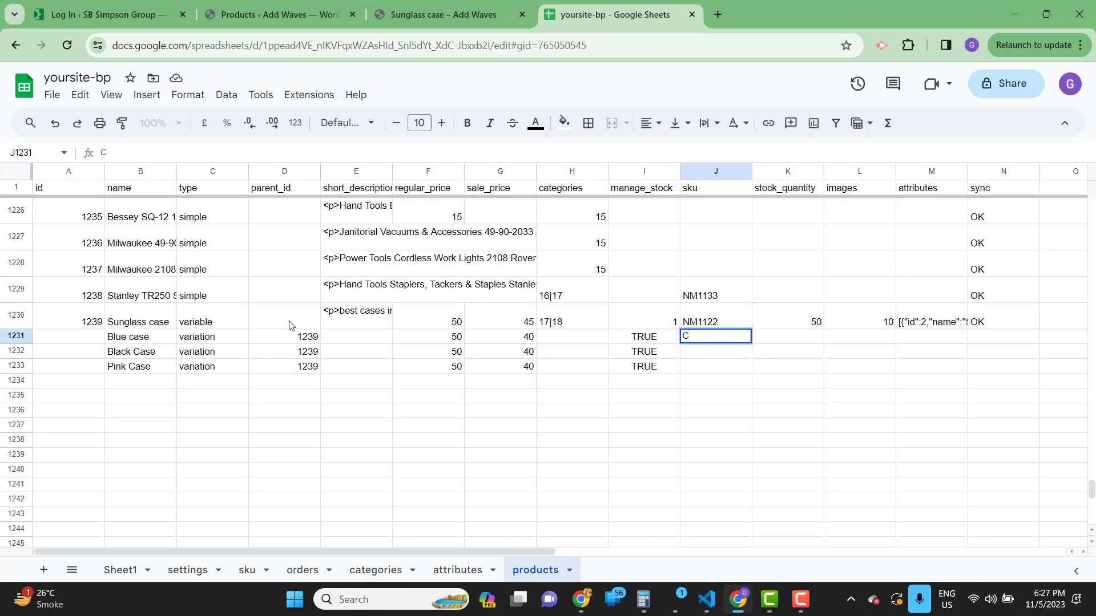
pyautogui.write('BLu')
pyautogui.press('BackSpace')
pyautogui.write('UE')
pyautogui.press('Return')
pyautogui.write('C')
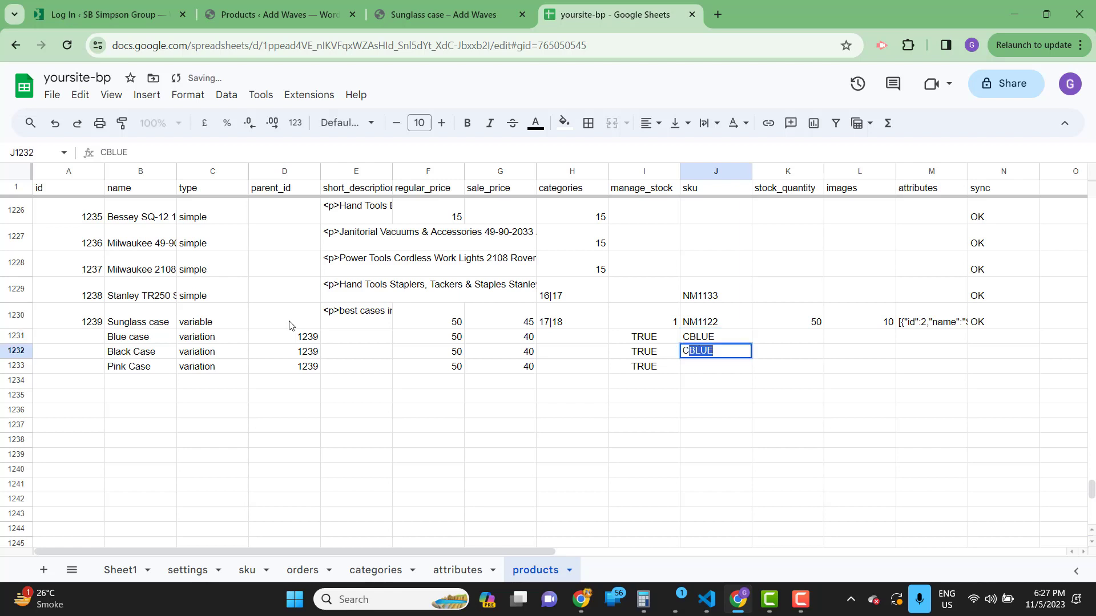
pyautogui.write('BLACK')
pyautogui.press('Return')
pyautogui.write('CPINK')
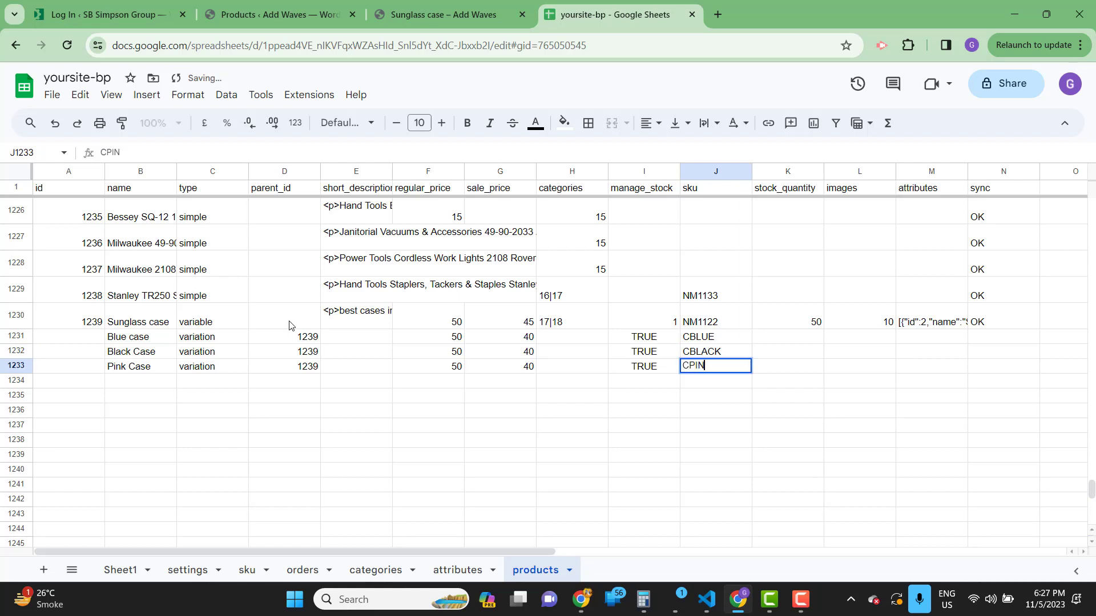
# Step: Enter stock quantities of 40, 30 and 20 for the Blue case, Black Case and Pink Case variations
pyautogui.press('Tab')
pyautogui.press('Up')
pyautogui.press('Up')
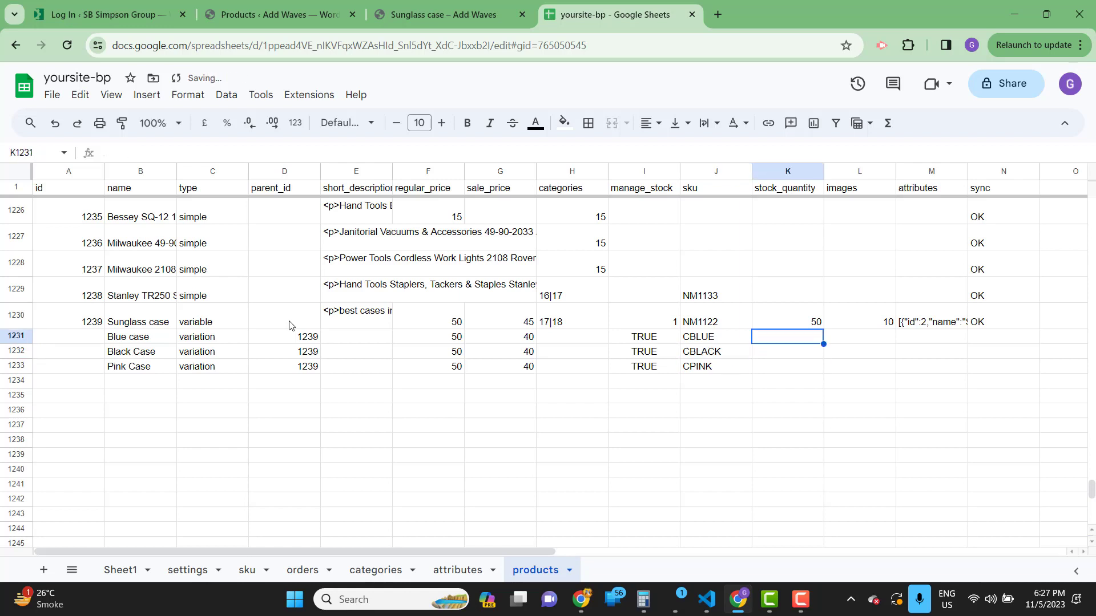
pyautogui.write('40')
pyautogui.press('Return')
pyautogui.write('30')
pyautogui.press('Return')
pyautogui.write('20')
pyautogui.press('Tab')
pyautogui.press('Up')
pyautogui.press('Up')
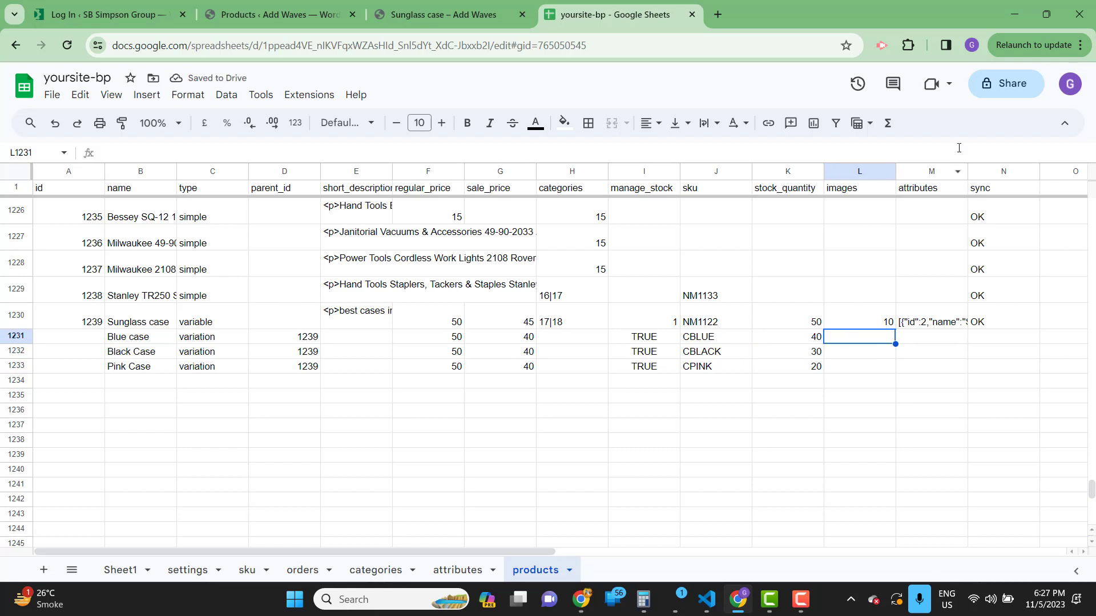
# Step: Insert a new column before the attributes column and give it the header "image"
pyautogui.rightClick(931, 169)
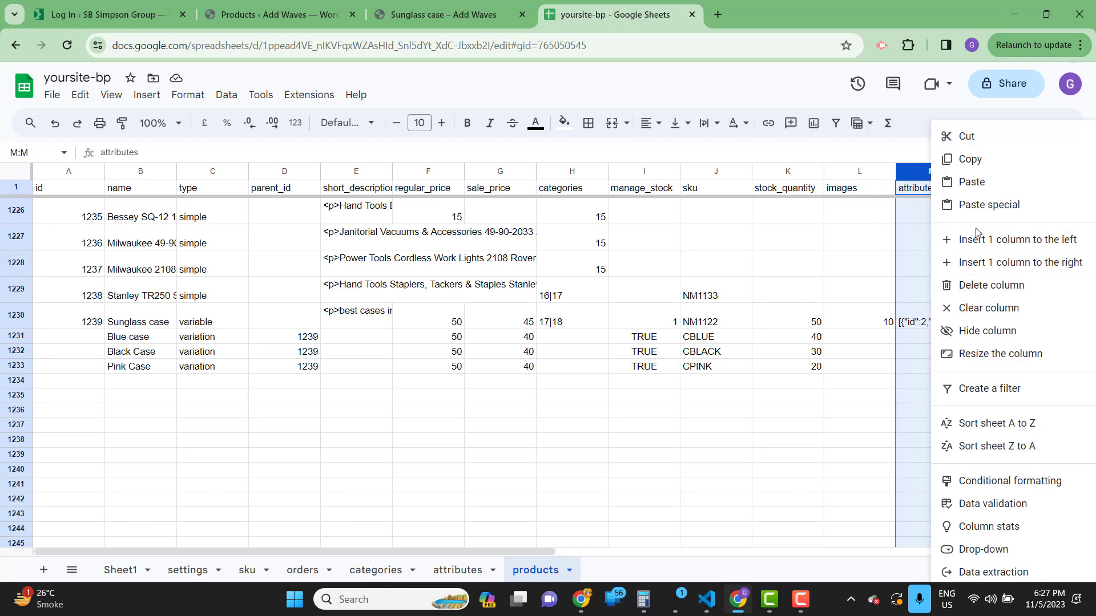
pyautogui.click(1016, 239)
pyautogui.click(939, 190)
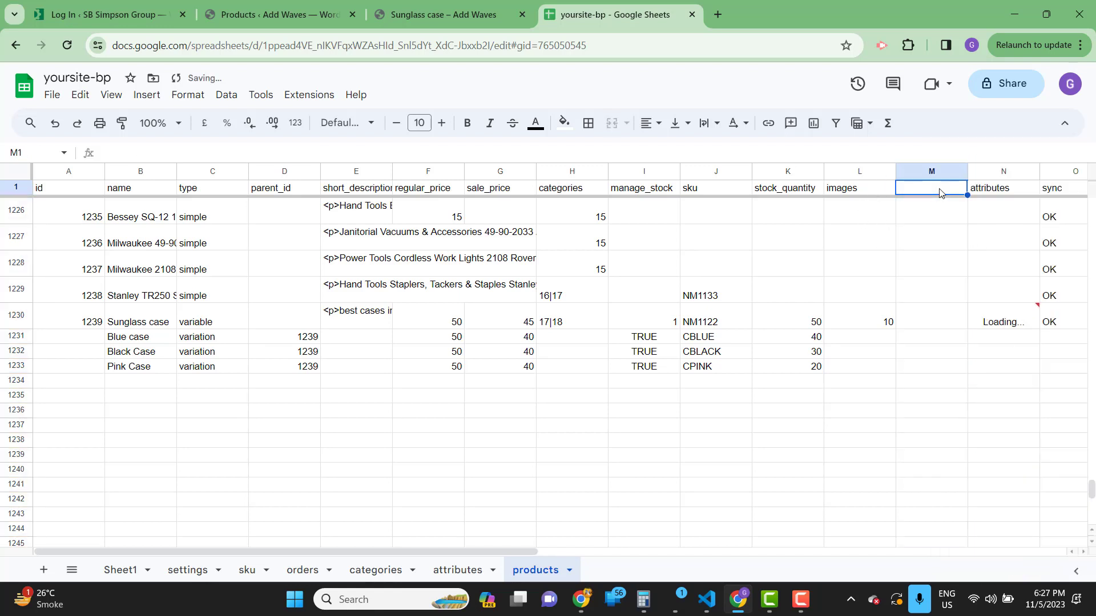
pyautogui.write('iamge')
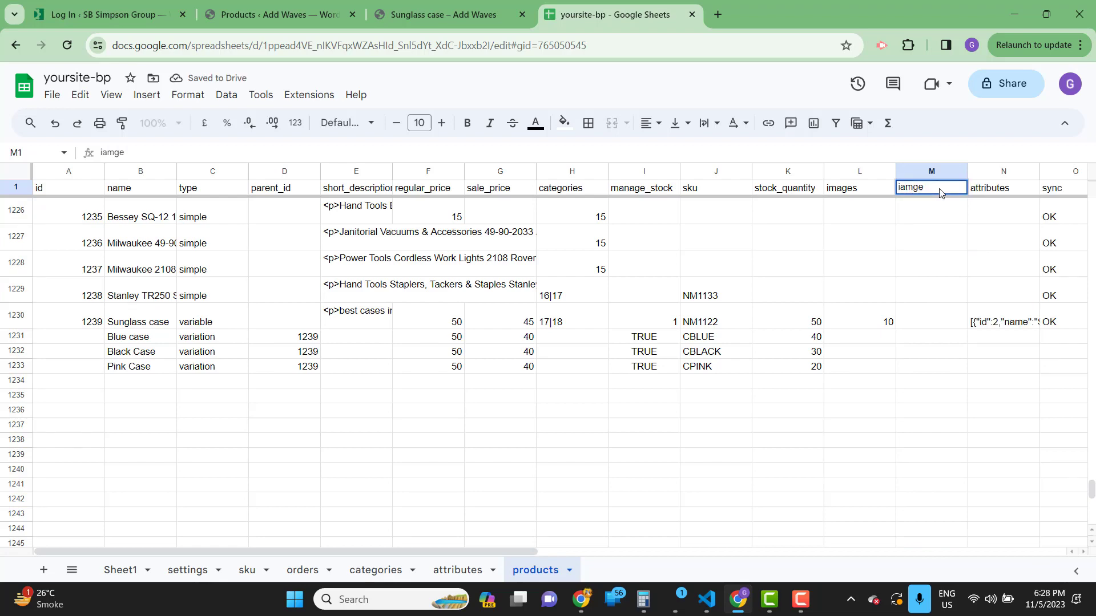
pyautogui.press('BackSpace')
pyautogui.press('BackSpace')
pyautogui.press('BackSpace')
pyautogui.press('BackSpace')
pyautogui.press('BackSpace')
pyautogui.write('image')
pyautogui.press('Return')
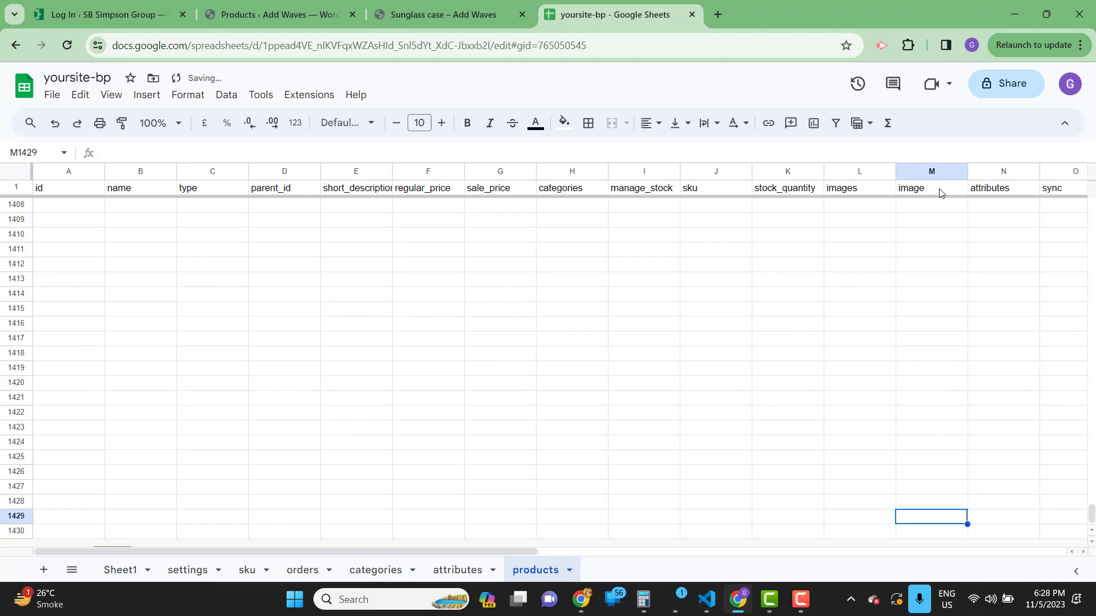
# Step: Fill the image column with 10, 1241 and 1242 for the Blue case, Black Case and Pink Case rows
pyautogui.press('Down')
pyautogui.press('Right')
pyautogui.press('Right')
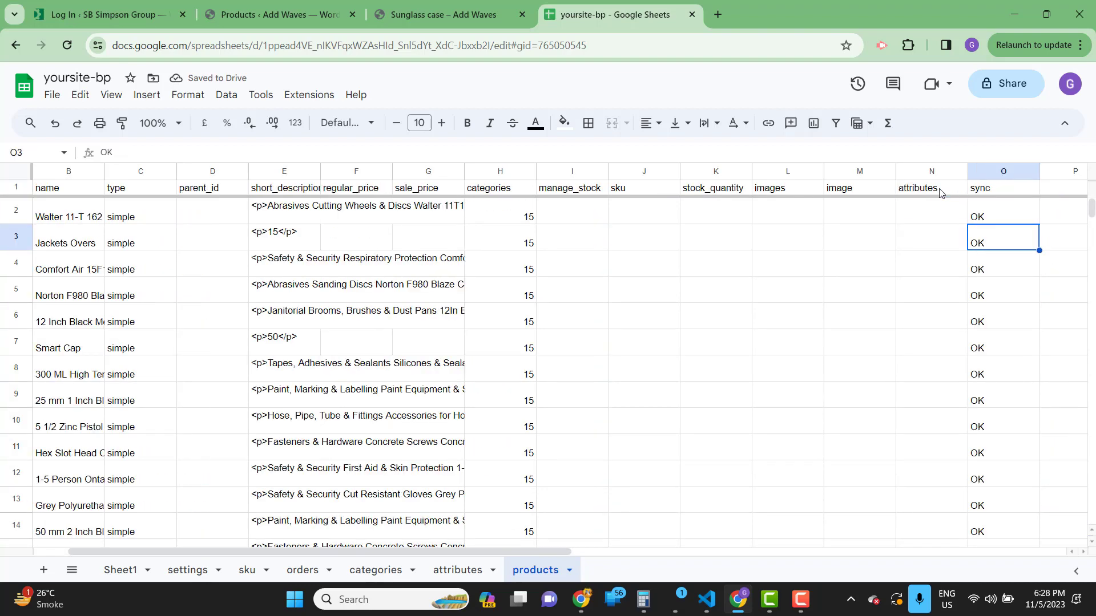
pyautogui.hotkey('ctrl', 'Down')
pyautogui.press('Left')
pyautogui.press('Left')
pyautogui.press('Left')
pyautogui.press('Down')
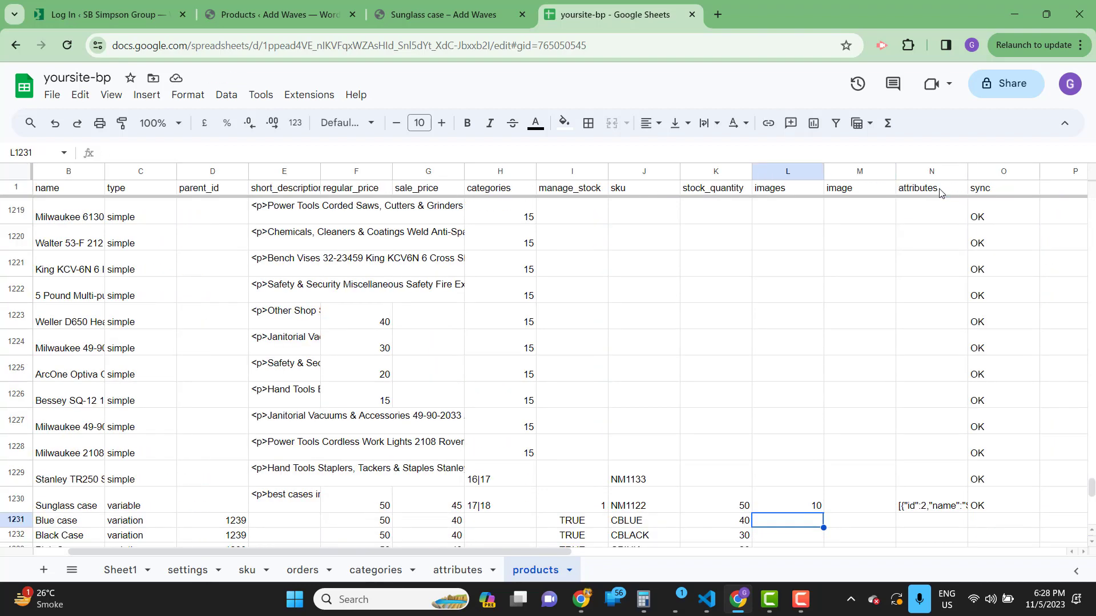
pyautogui.press('Down')
pyautogui.press('Down')
pyautogui.press('Up')
pyautogui.press('Left')
pyautogui.press('Up')
pyautogui.press('Right')
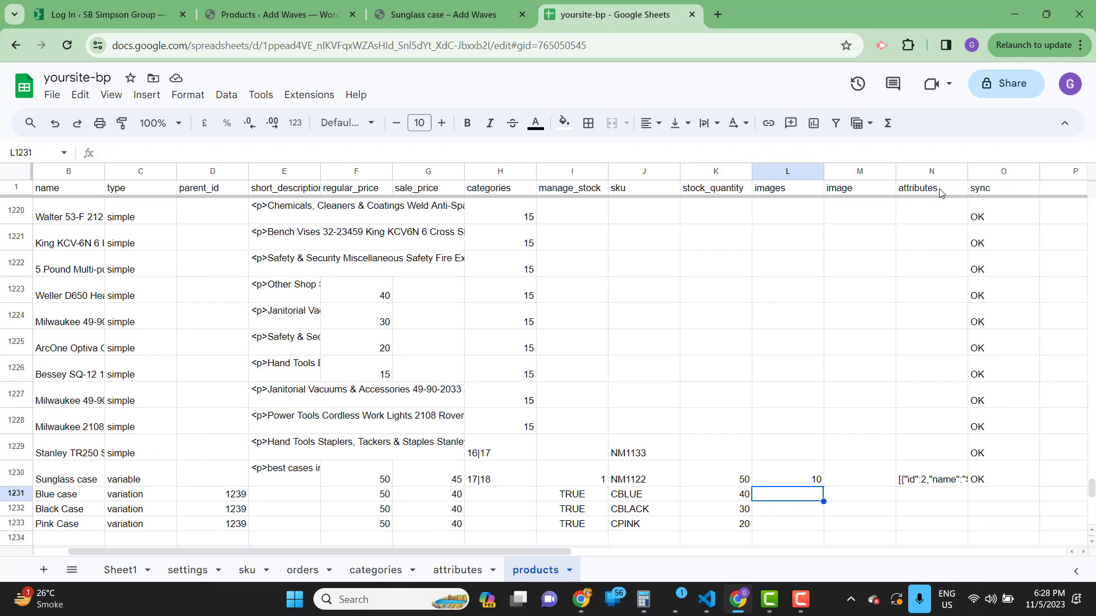
pyautogui.press('Right')
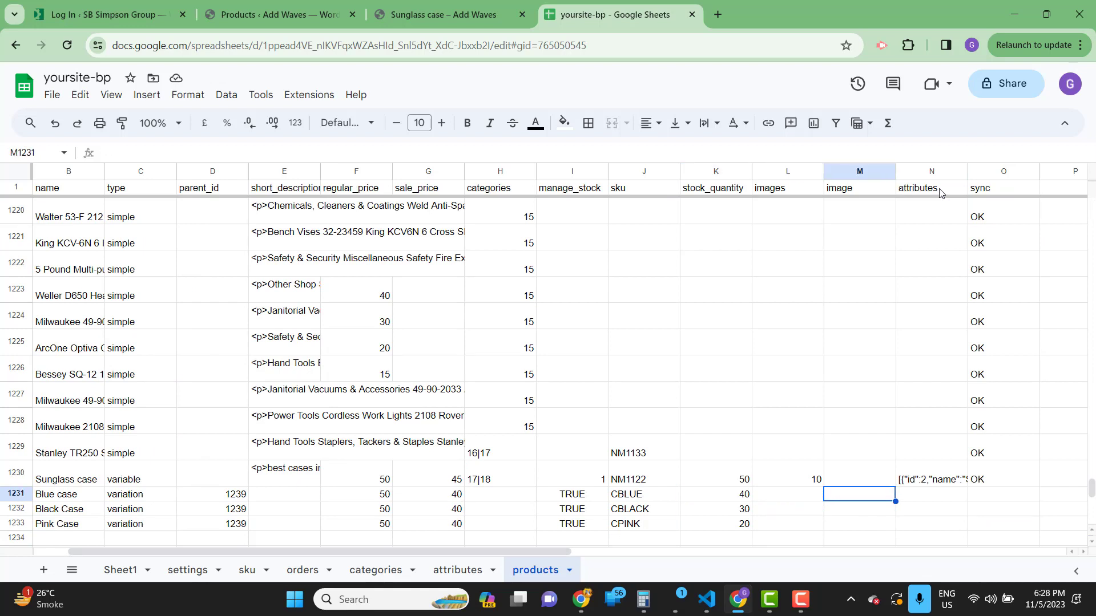
pyautogui.hotkey('ctrl', 'v')
pyautogui.press('Right')
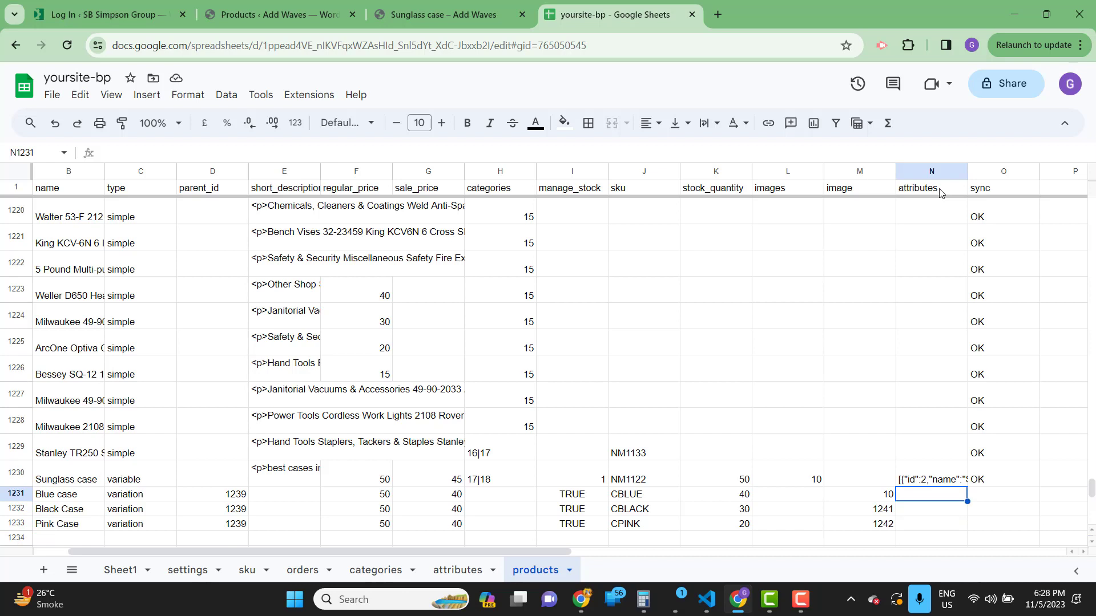
# Step: Start a makeAttribute formula in the Blue case's attributes cell, referencing the Black option on the attributes sheet
pyautogui.write('=')
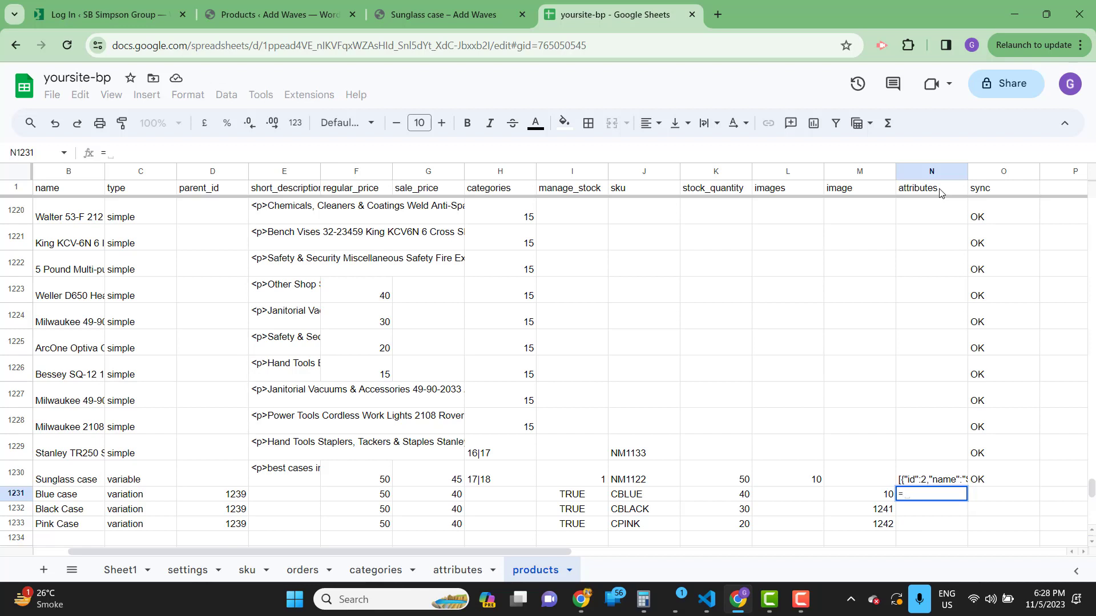
pyautogui.write('makeAttribute(')
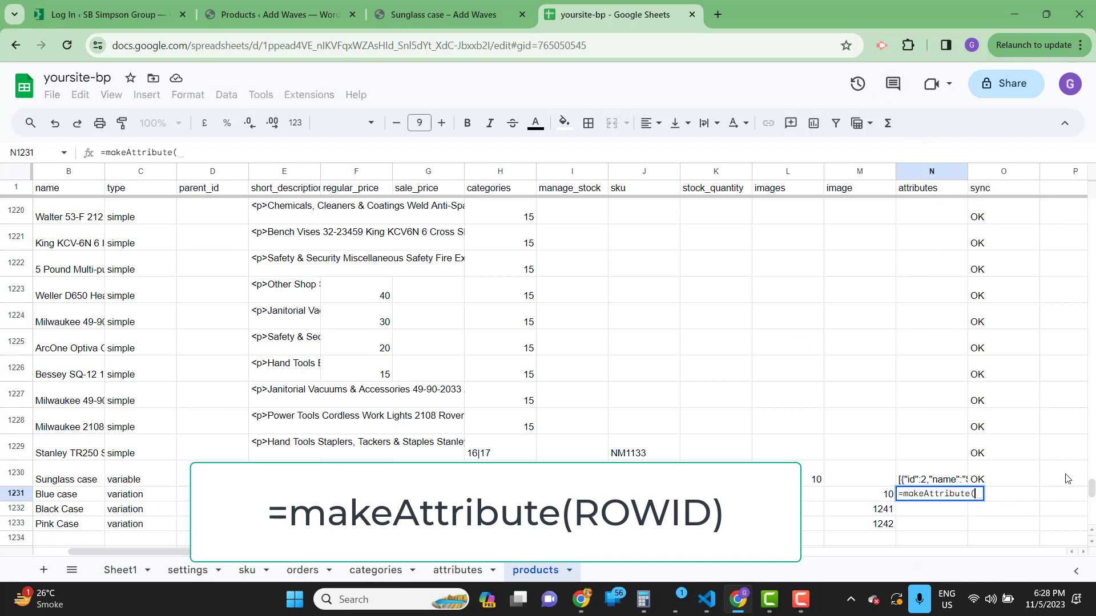
pyautogui.click(459, 570)
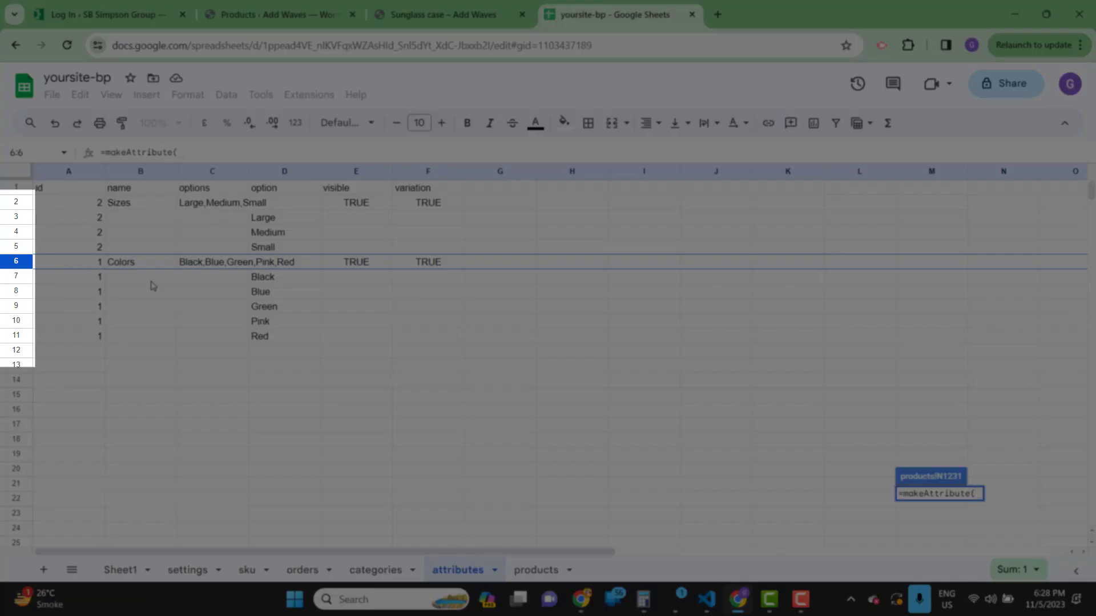
pyautogui.click(263, 282)
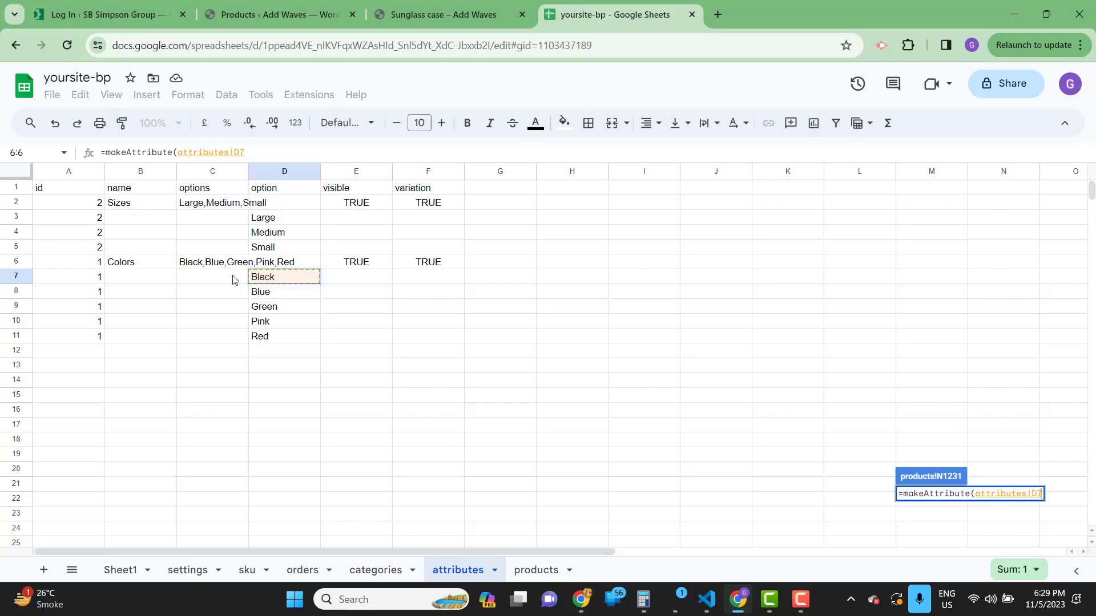
pyautogui.click(539, 570)
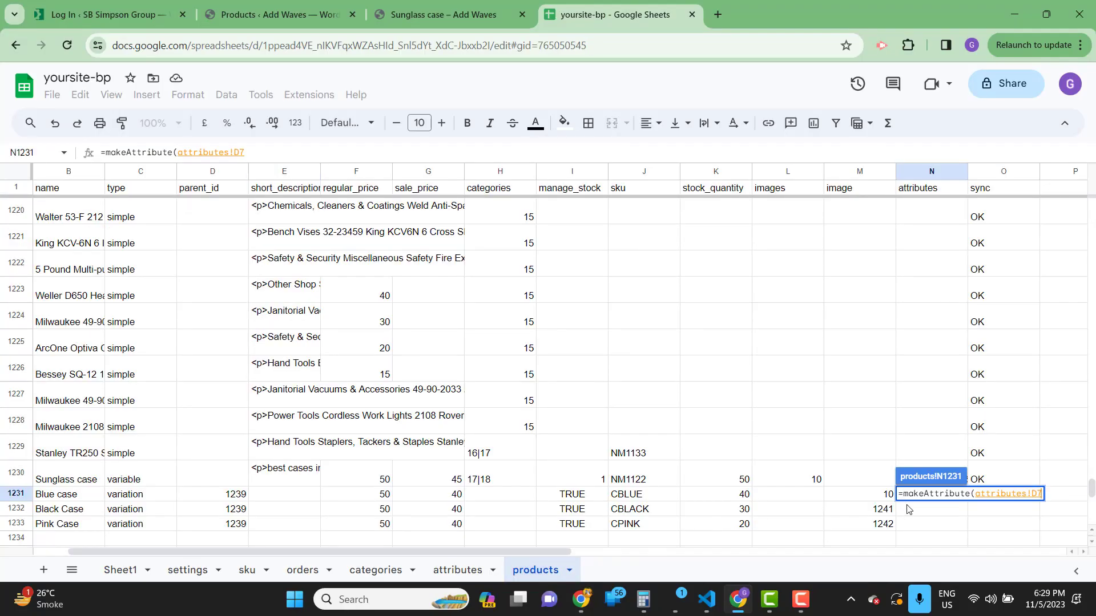
# Step: Replace the cell reference in the Blue case's makeAttribute formula with the row number 7
pyautogui.press('BackSpace')
pyautogui.press('BackSpace')
pyautogui.press('BackSpace')
pyautogui.press('BackSpace')
pyautogui.press('BackSpace')
pyautogui.press('BackSpace')
pyautogui.press('BackSpace')
pyautogui.press('BackSpace')
pyautogui.press('BackSpace')
pyautogui.press('BackSpace')
pyautogui.press('BackSpace')
pyautogui.press('BackSpace')
pyautogui.press('BackSpace')
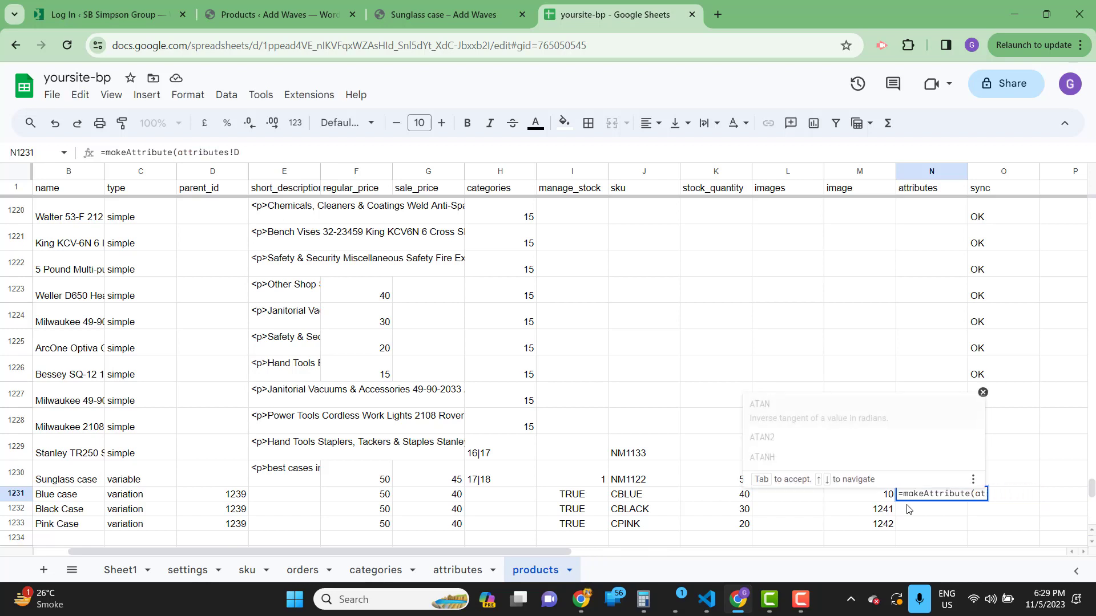
pyautogui.write('7')
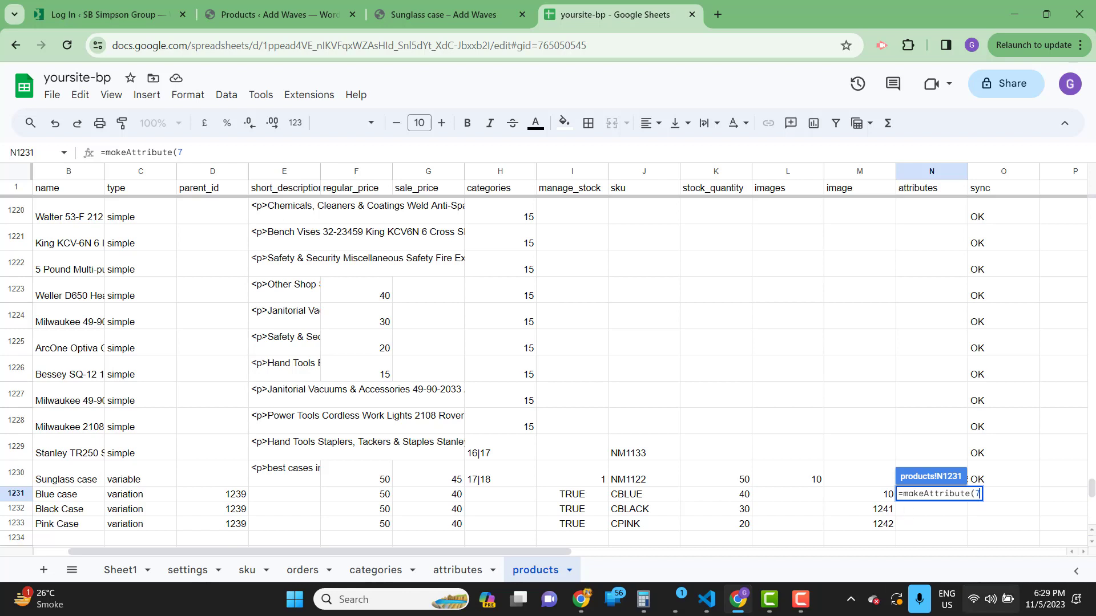
# Step: Look up the Large size's row on the attributes sheet and extend the Blue case's formula to =makeAttribute(7,3)
pyautogui.click(455, 569)
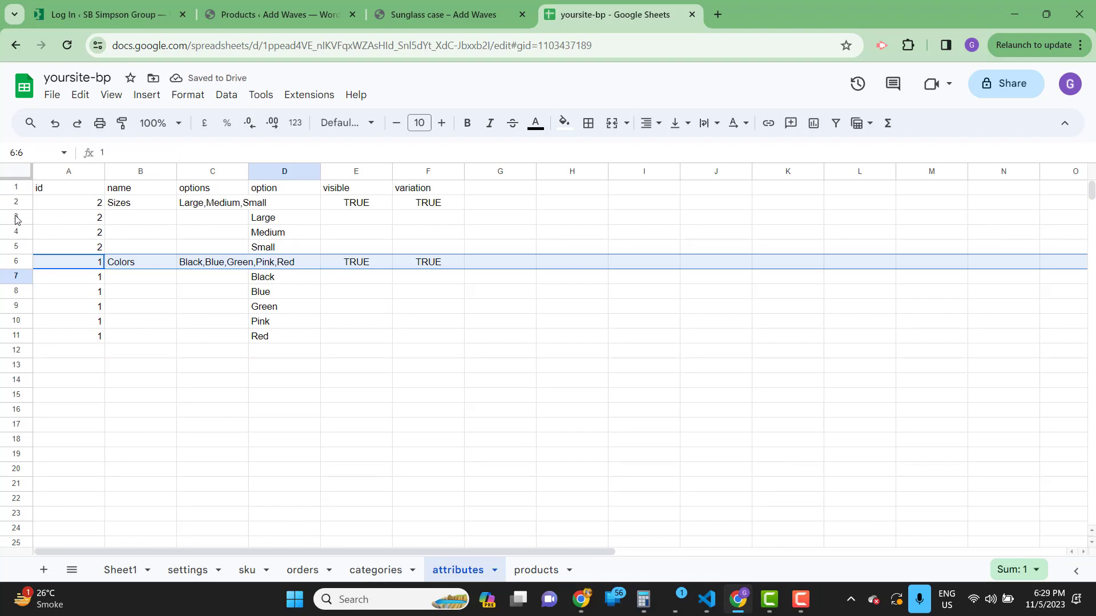
pyautogui.click(523, 569)
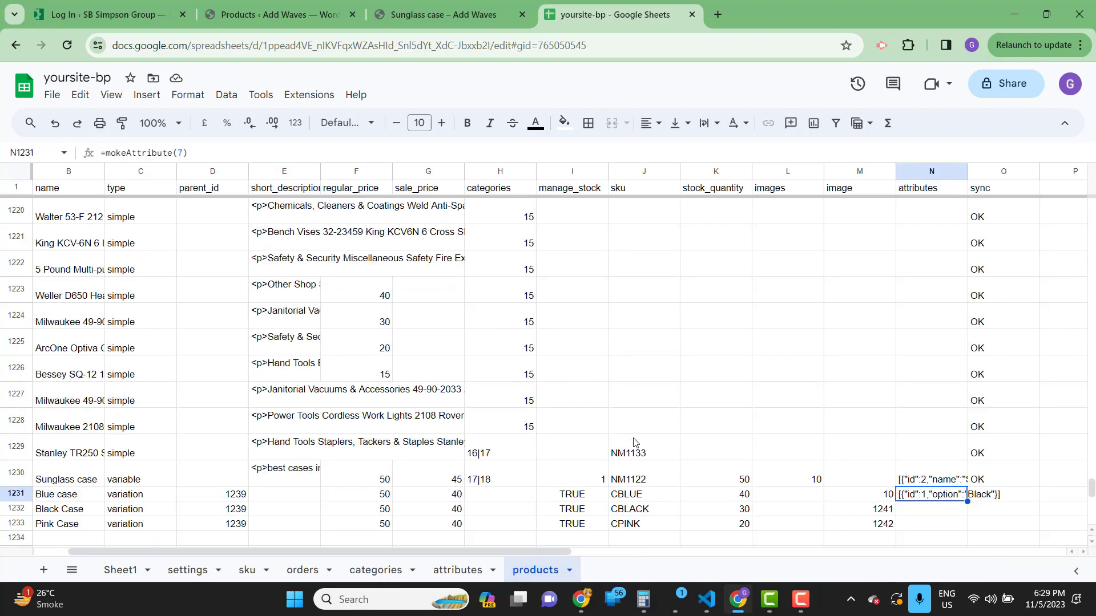
pyautogui.press('F2')
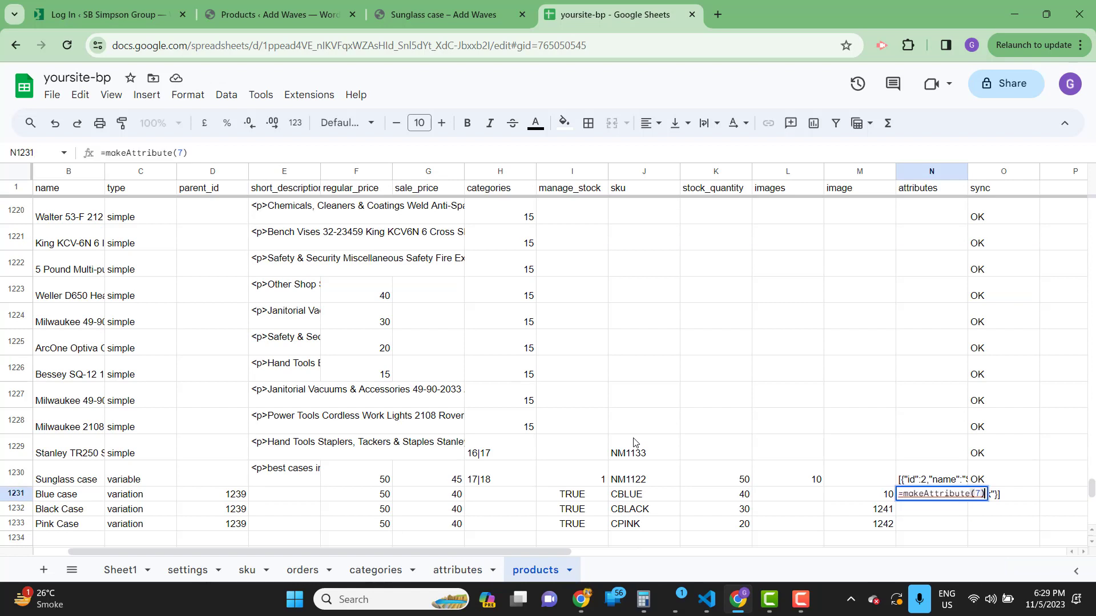
pyautogui.write('j')
pyautogui.press('BackSpace')
pyautogui.press('BackSpace')
pyautogui.write(', ')
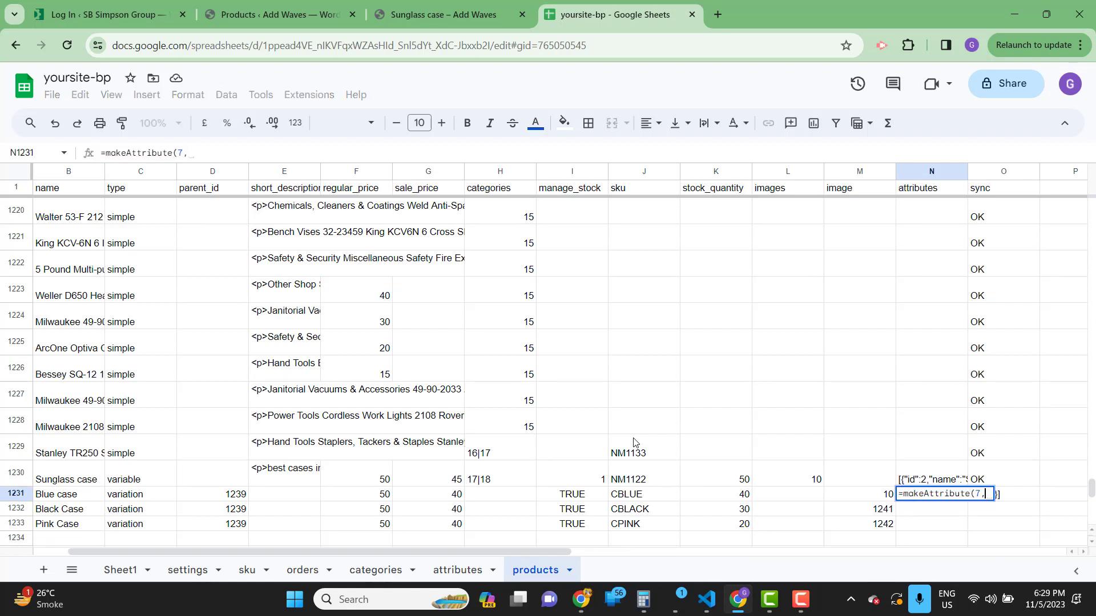
pyautogui.write('3)')
pyautogui.press('Left')
pyautogui.press('Left')
pyautogui.press('Left')
pyautogui.press('Left')
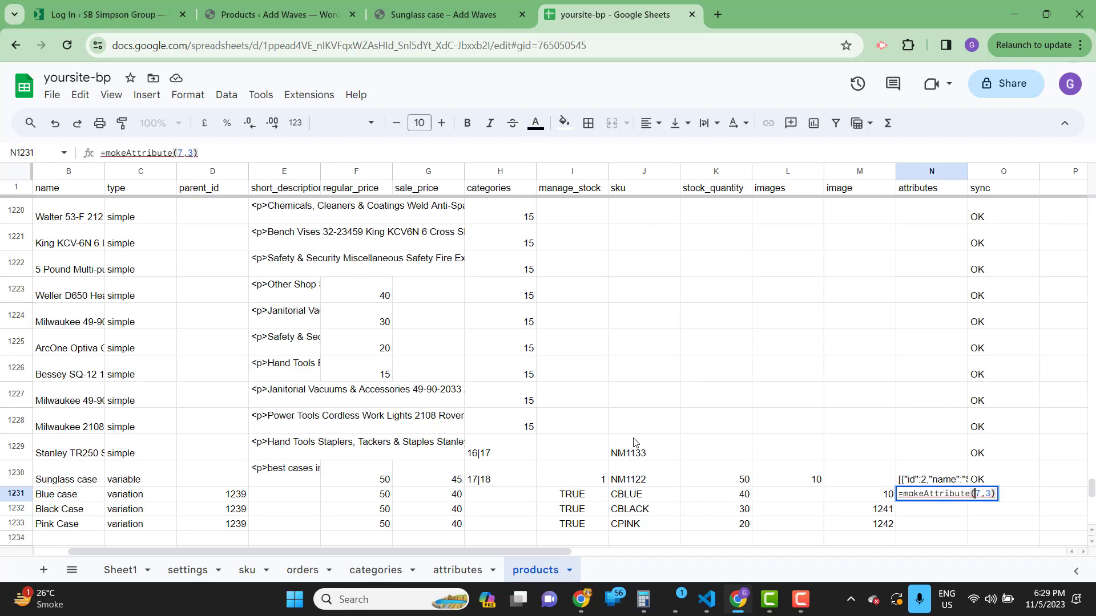
pyautogui.press('Right')
pyautogui.press('Return')
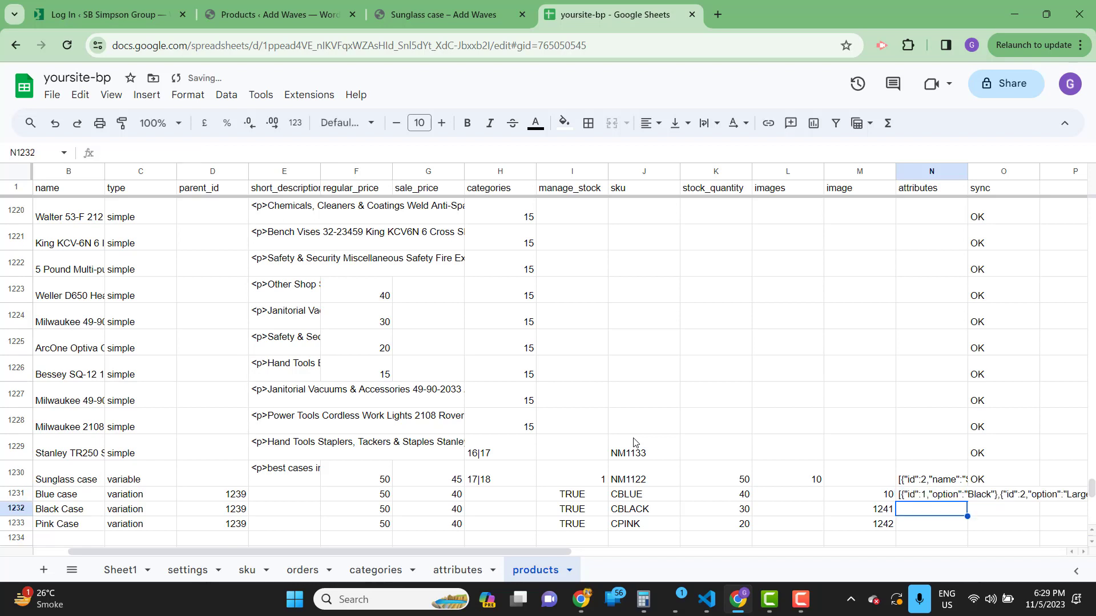
pyautogui.write('=makeAttribtue(')
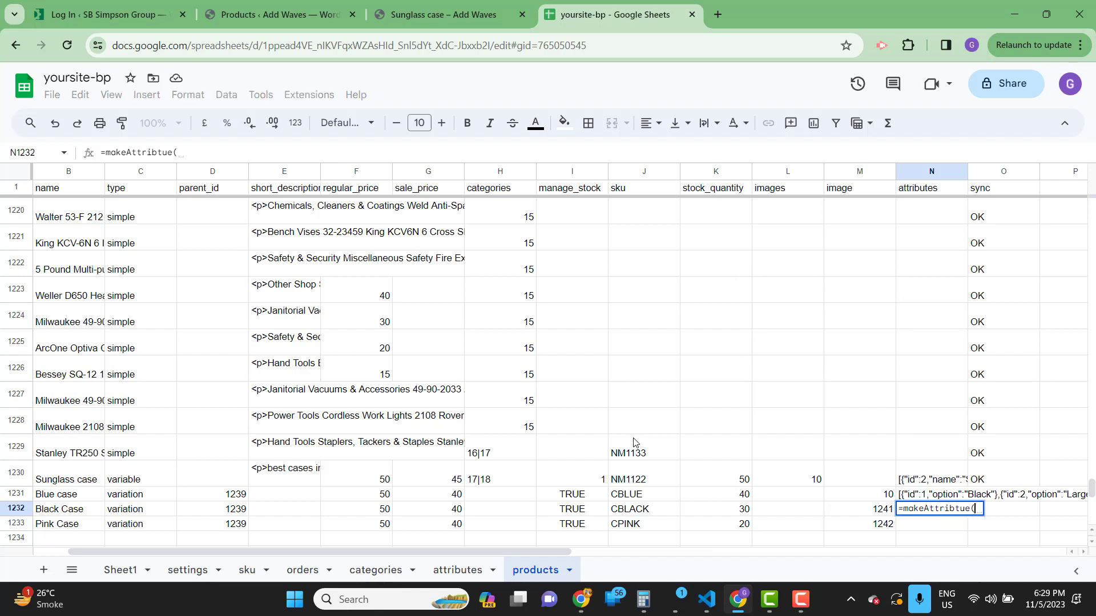
pyautogui.press('BackSpace')
pyautogui.press('BackSpace')
pyautogui.press('BackSpace')
pyautogui.press('BackSpace')
pyautogui.write('ute(')
pyautogui.click(460, 571)
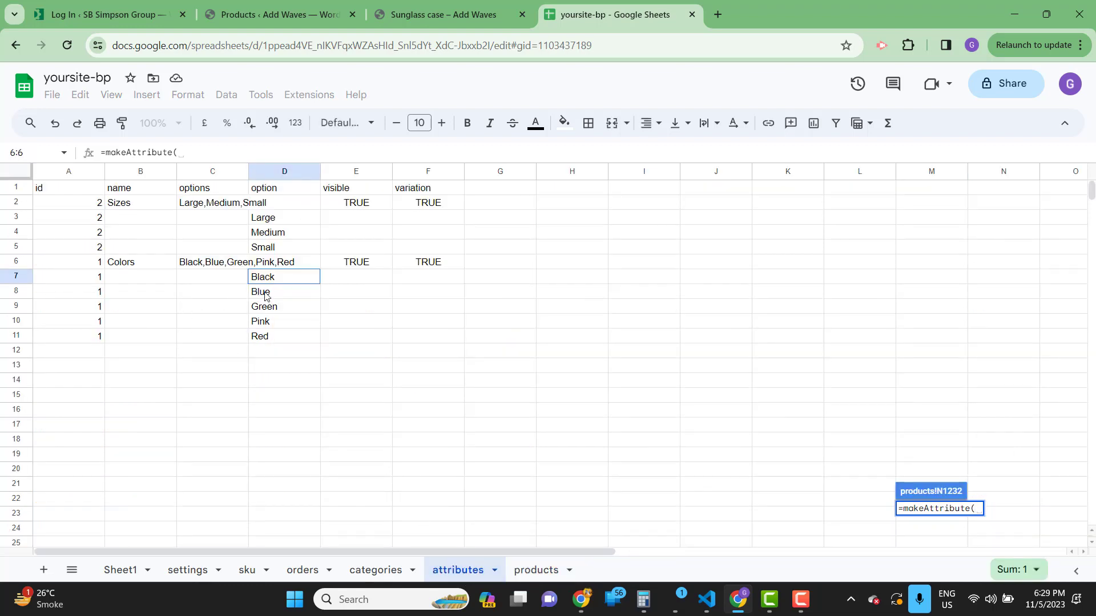
pyautogui.click(526, 571)
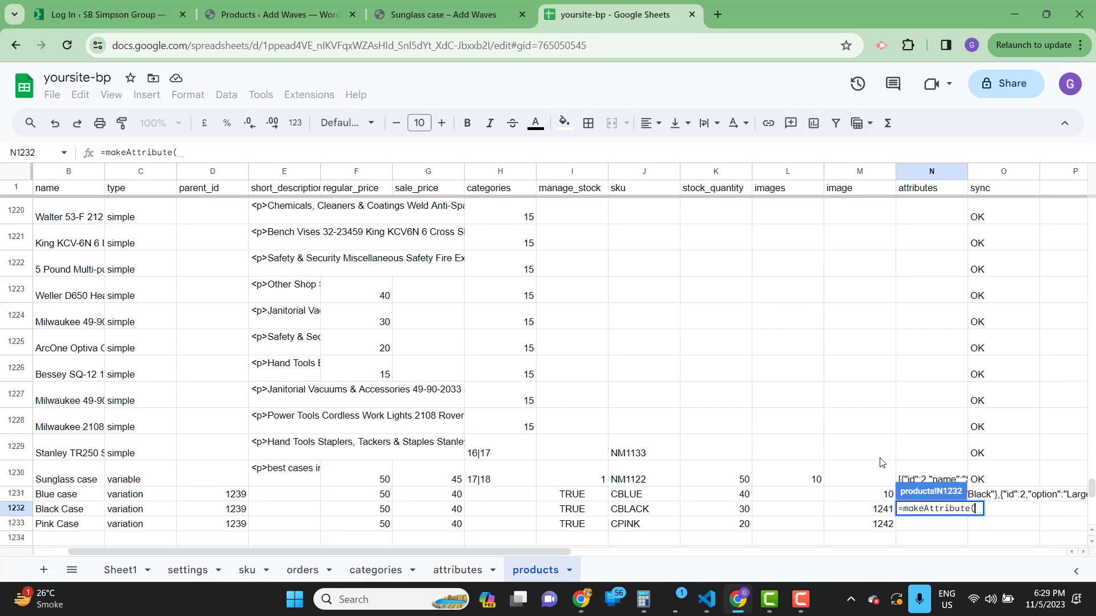
pyautogui.click(976, 497)
pyautogui.press('Escape')
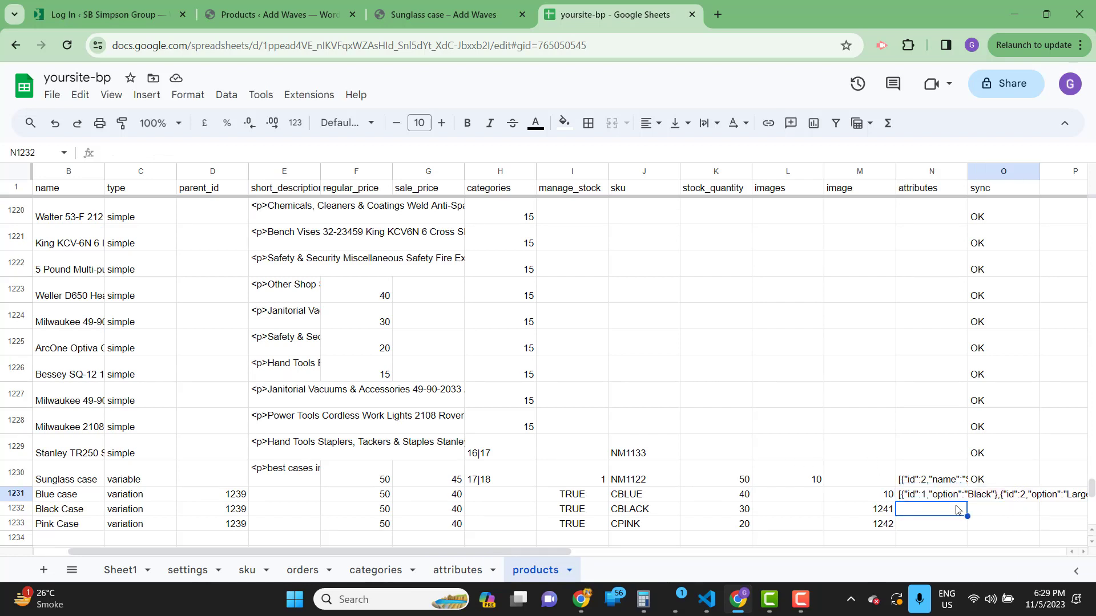
# Step: Point the Blue case's formula at the Blue option's row and enter =makeAttribute(7) in the Black Case's attributes cell
pyautogui.doubleClick(980, 495)
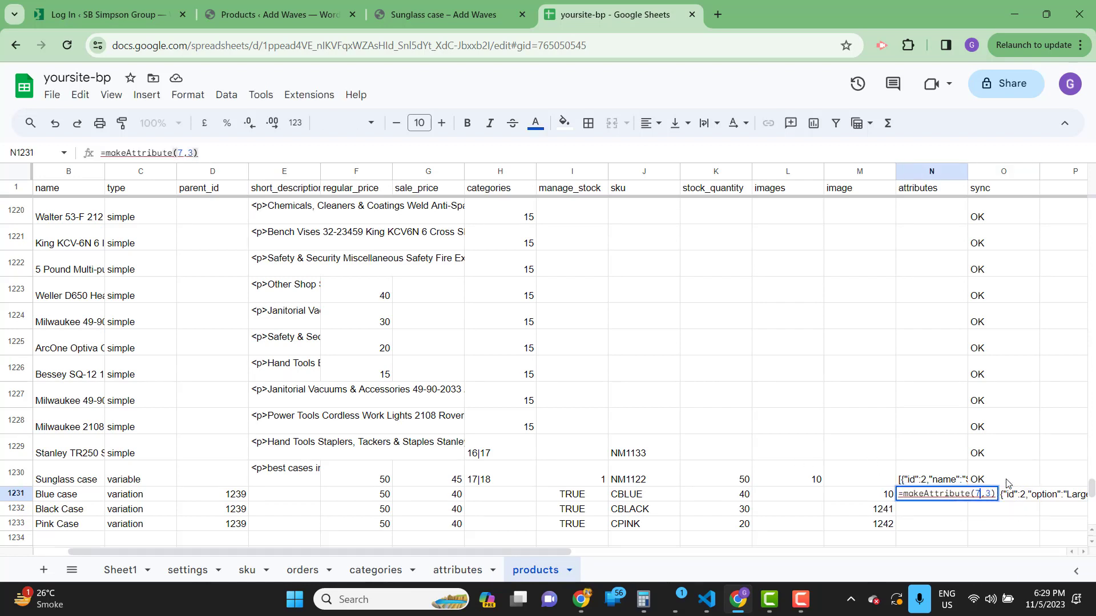
pyautogui.press('Return')
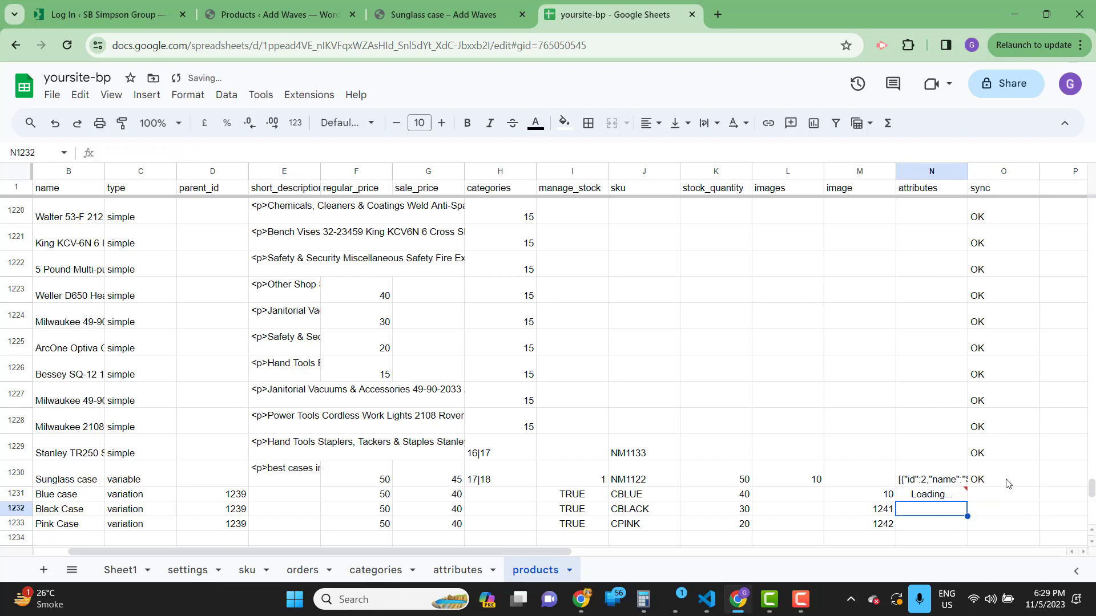
pyautogui.write('=ma')
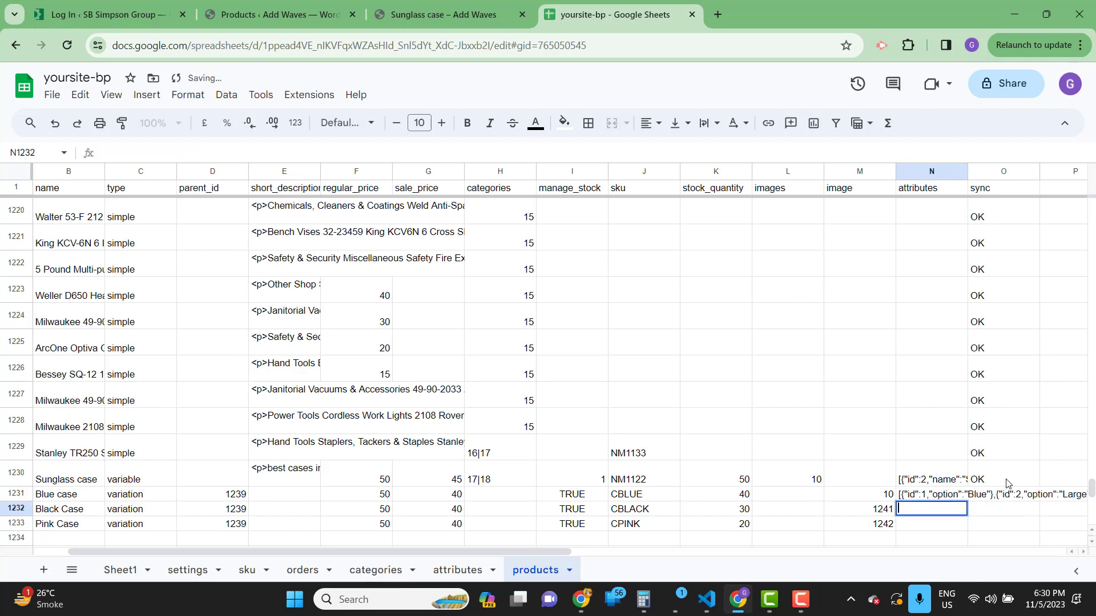
pyautogui.write('keAt')
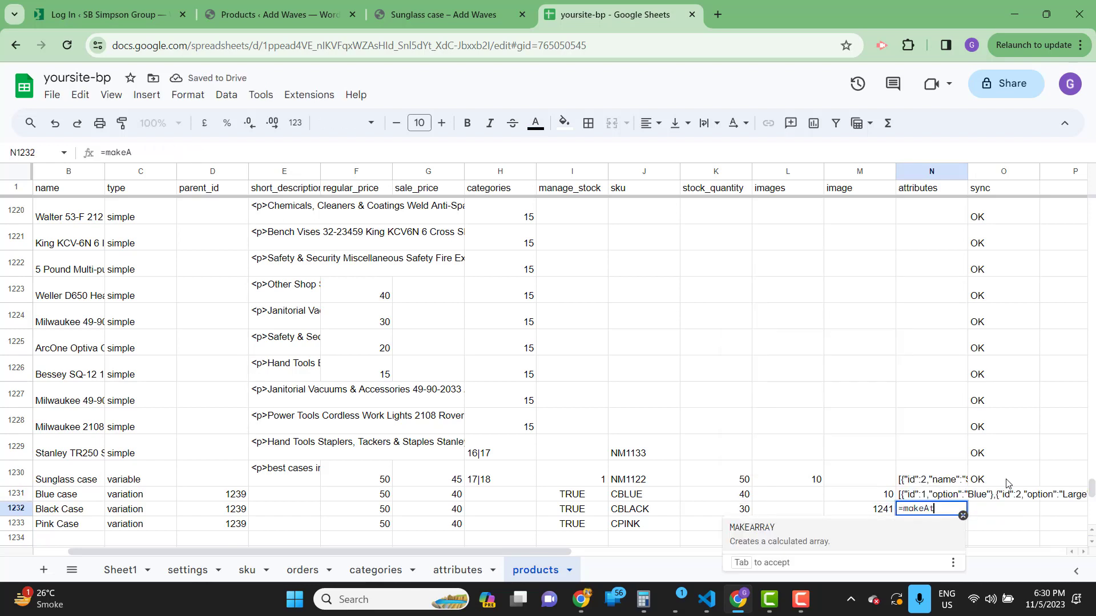
pyautogui.write('tribute(')
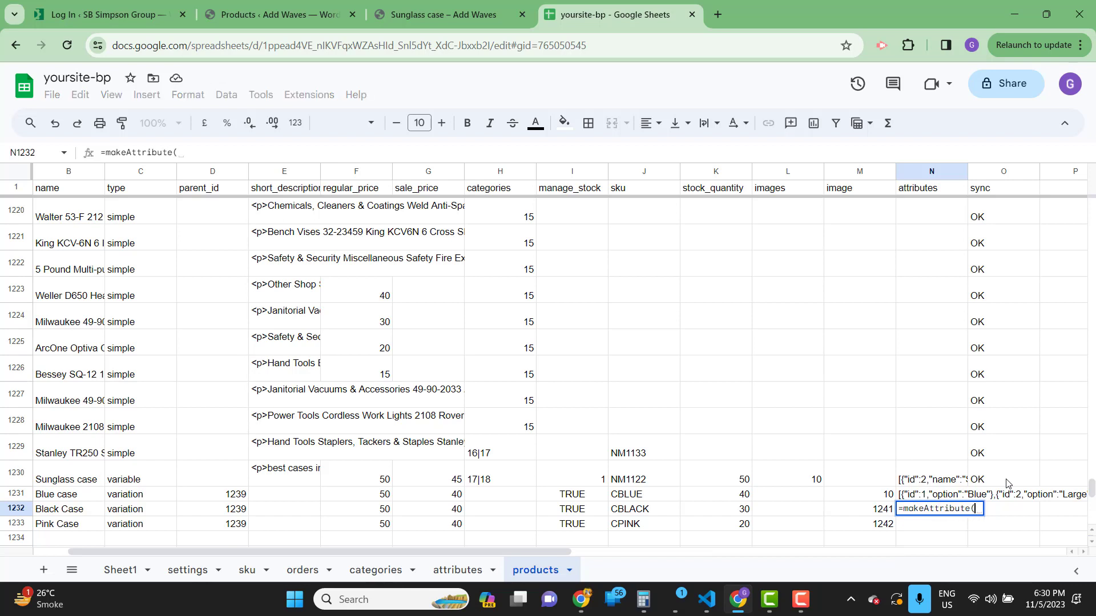
pyautogui.write('7)')
pyautogui.press('Return')
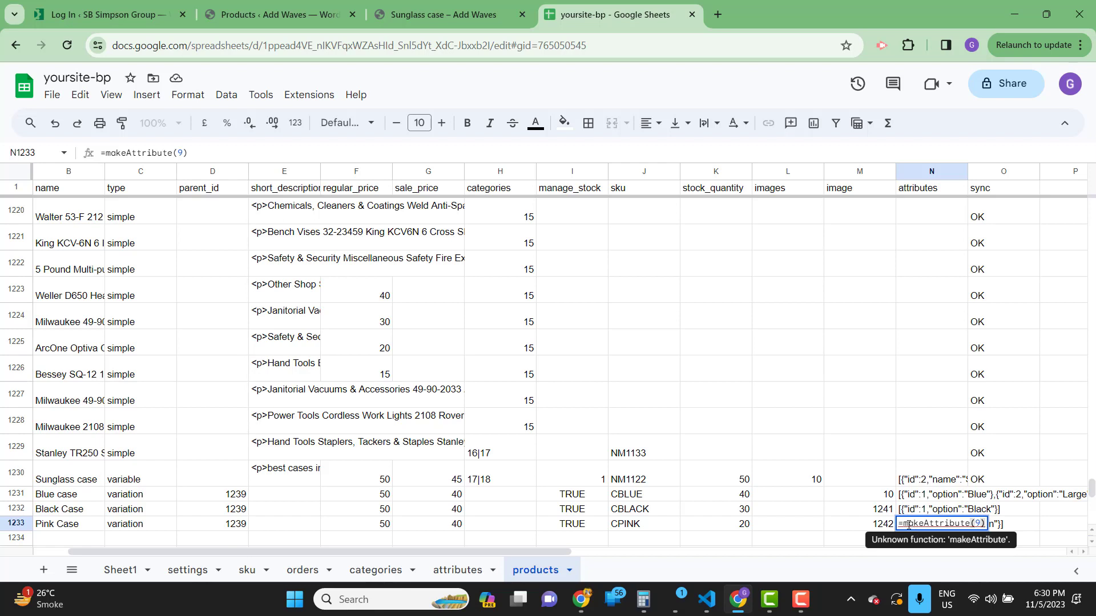
# Step: Replace the row number in the Pink Case's makeAttribute formula with that of the Pink option
pyautogui.press('Left')
pyautogui.press('Left')
pyautogui.press('Delete')
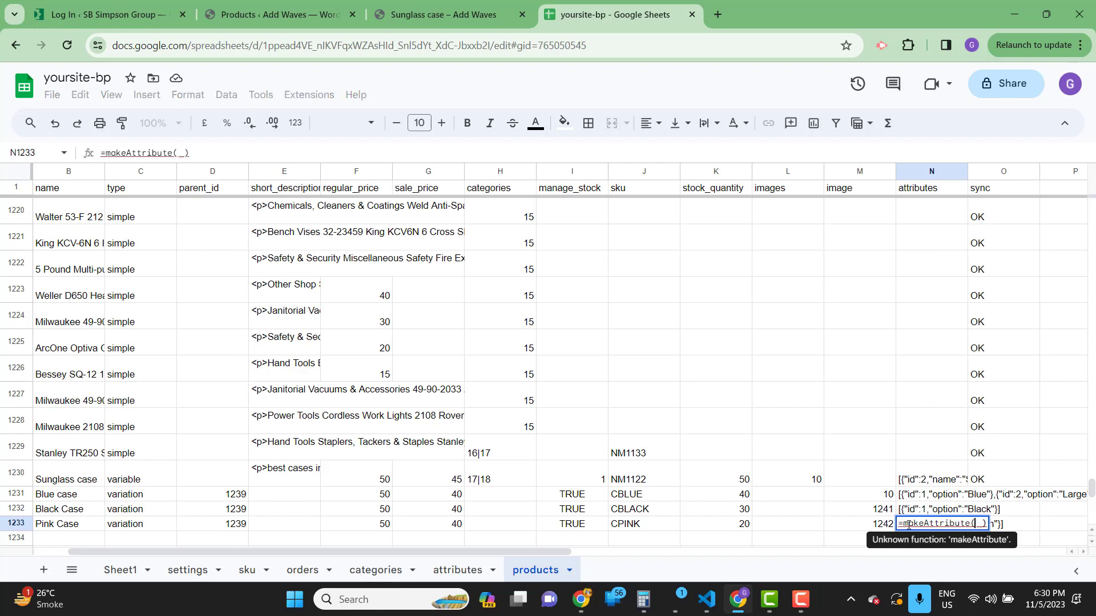
pyautogui.press('Return')
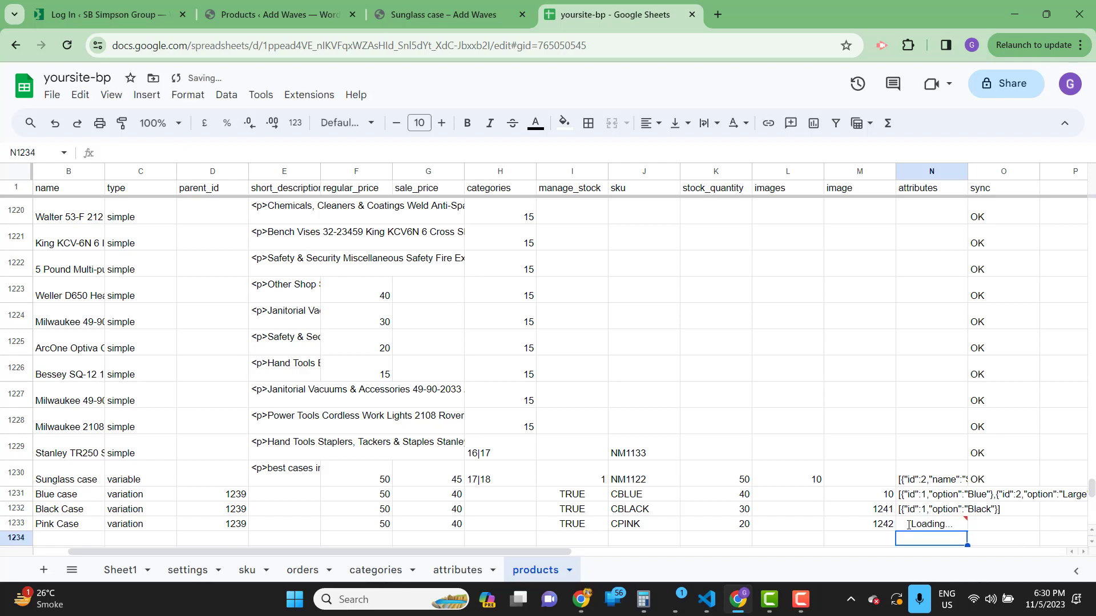
# Step: Clear the Sunglass case row's sync status and sync the products to the store with Bulk Product Sync
pyautogui.click(1005, 481)
pyautogui.press('Delete')
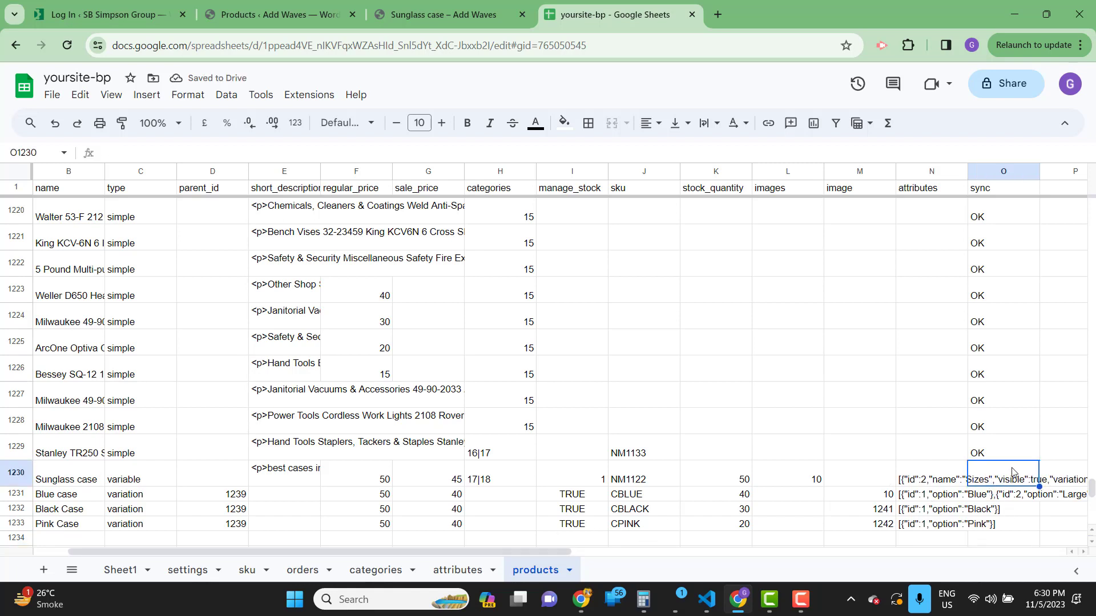
pyautogui.moveTo(505, 552); pyautogui.dragTo(564, 551)
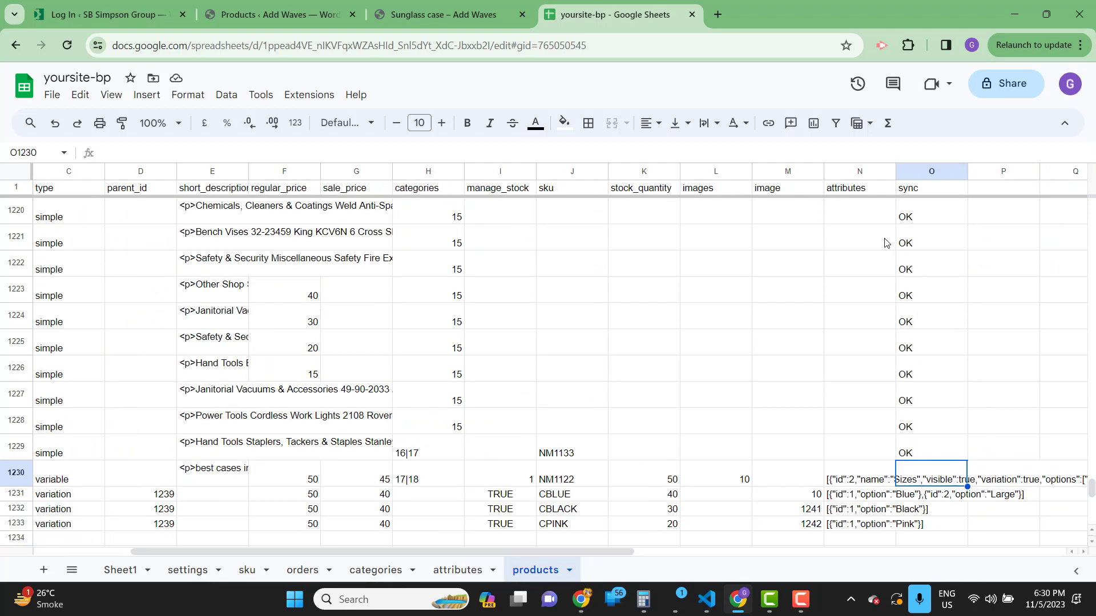
pyautogui.click(310, 95)
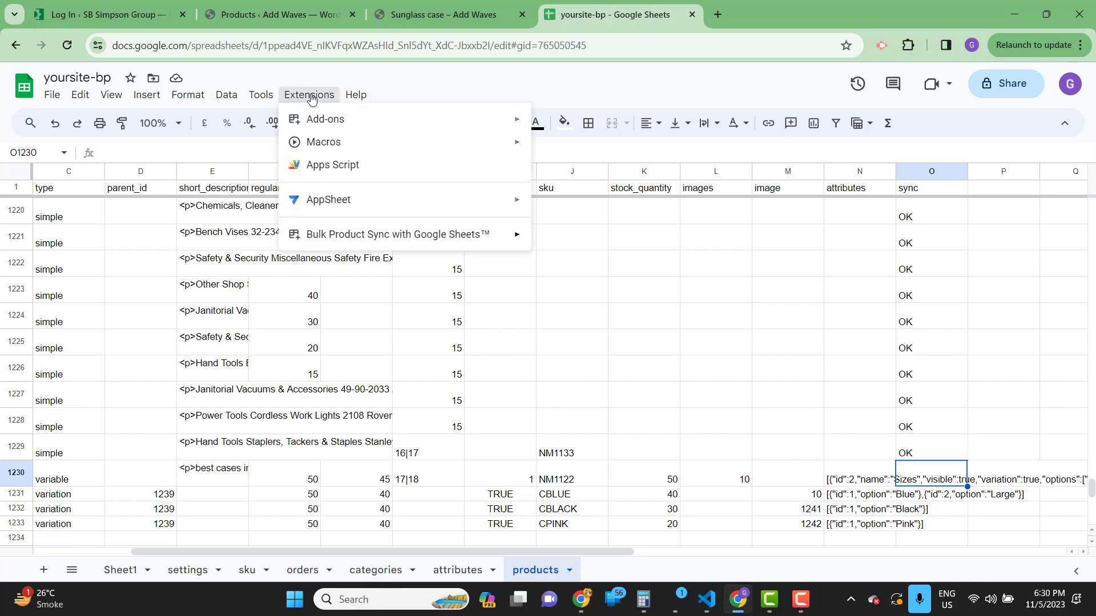
pyautogui.moveTo(477, 234)
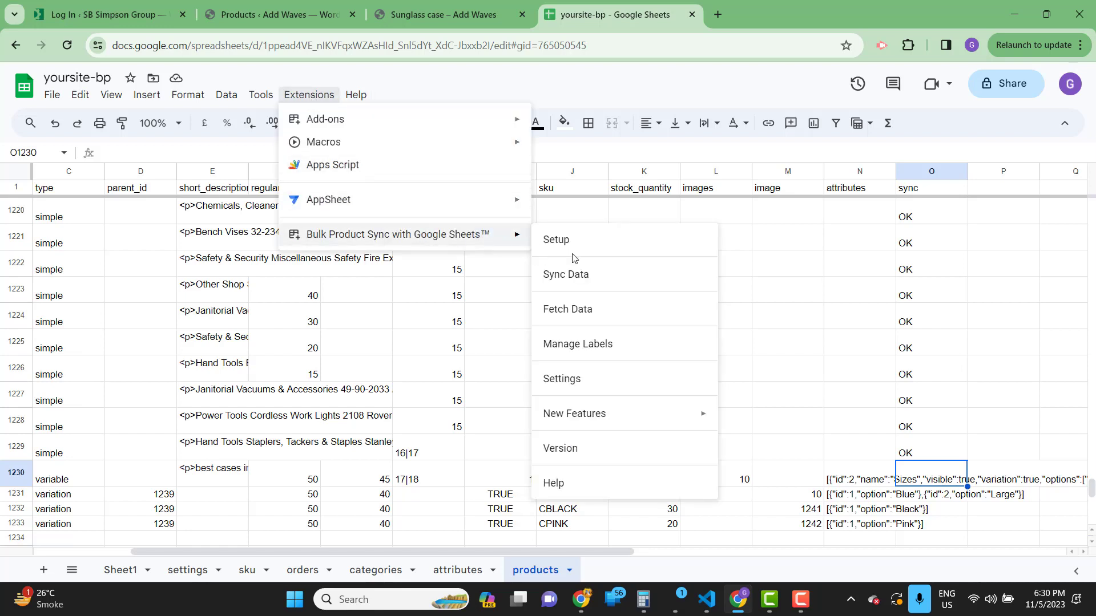
pyautogui.click(569, 276)
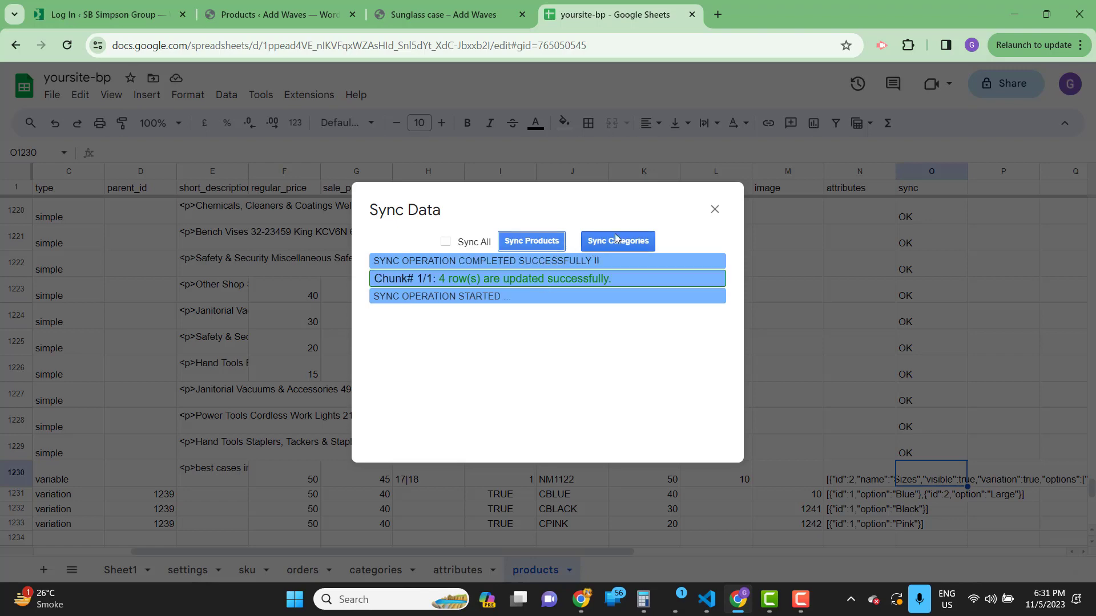
pyautogui.click(714, 209)
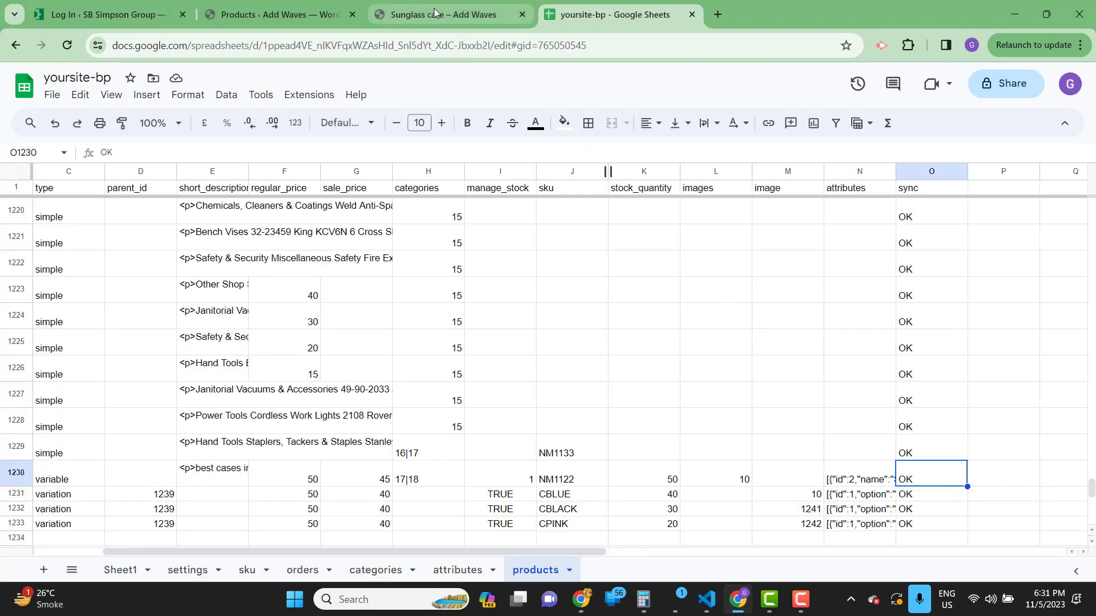
# Step: Reload the Sunglass case store page and preview the Large size in Black and in Pink
pyautogui.click(443, 15)
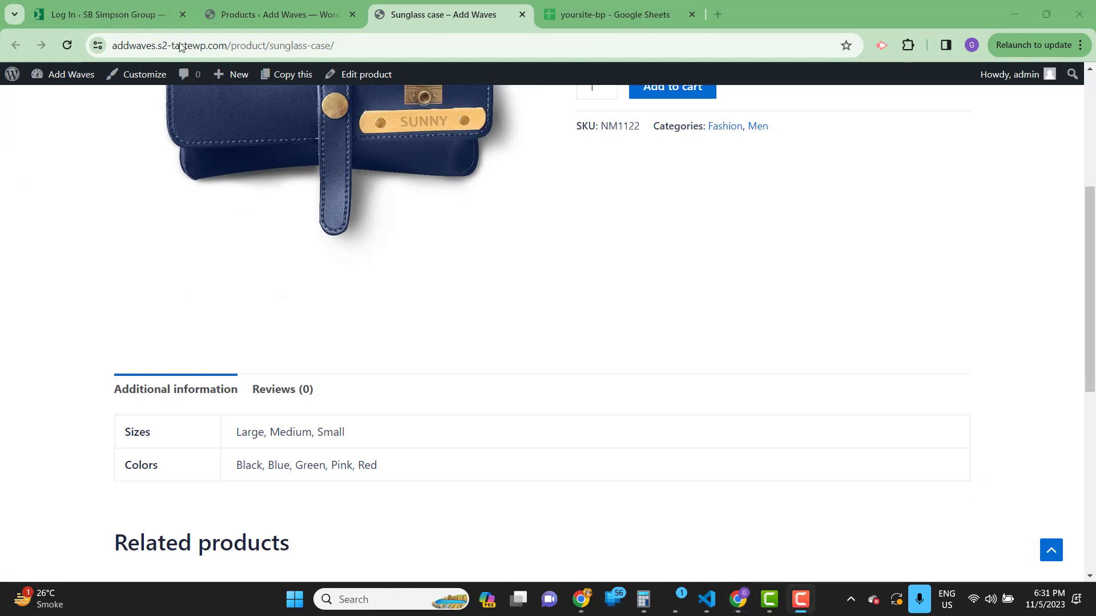
pyautogui.click(68, 45)
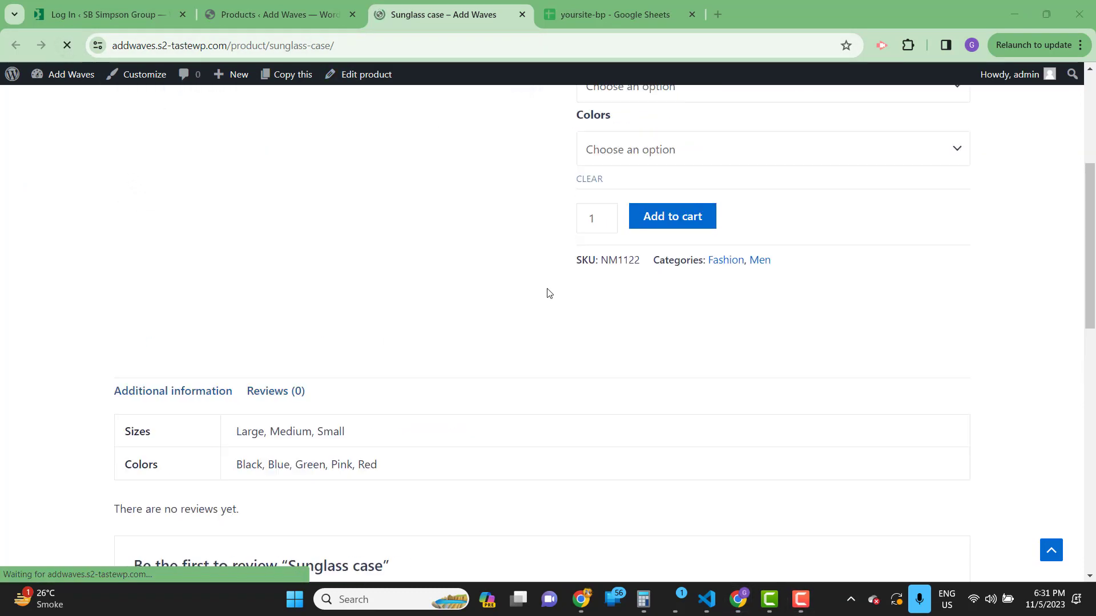
pyautogui.scroll(3, 756, 262)
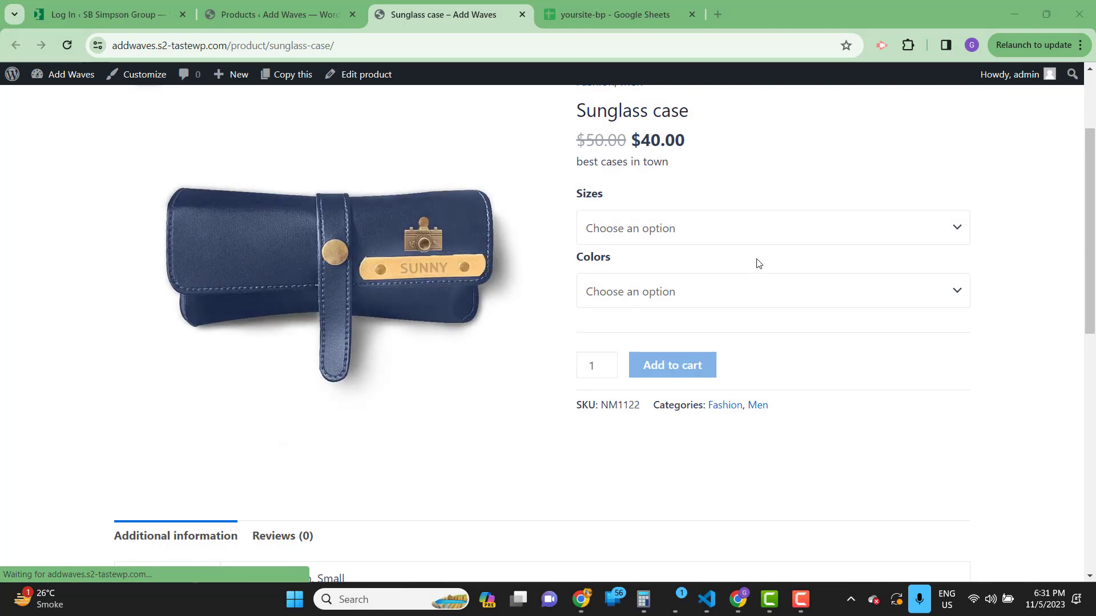
pyautogui.click(692, 233)
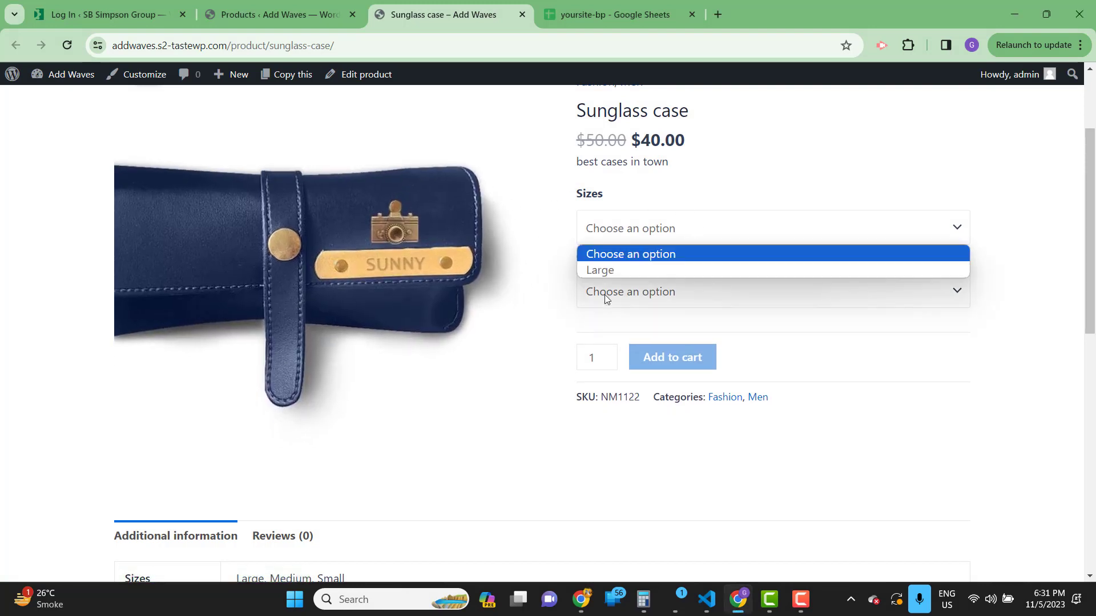
pyautogui.click(697, 269)
pyautogui.click(711, 299)
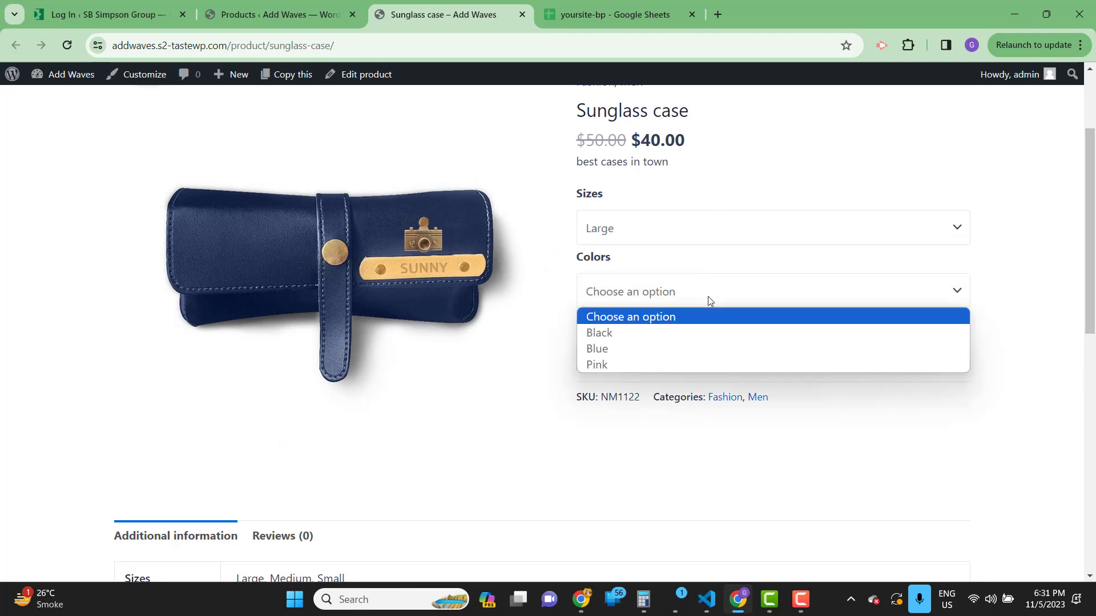
pyautogui.click(641, 332)
pyautogui.click(678, 301)
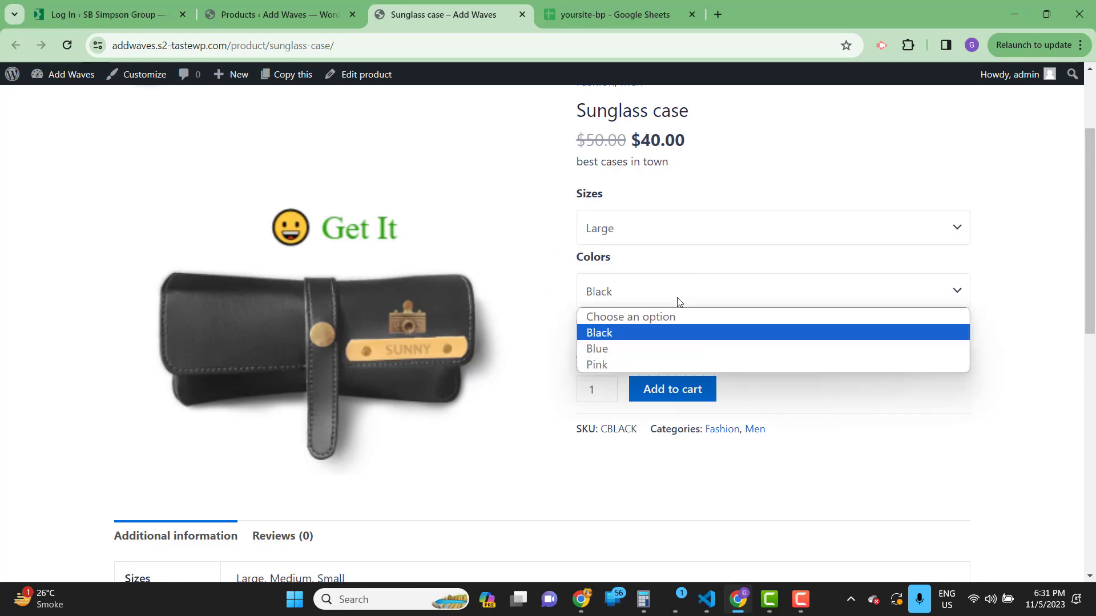
pyautogui.click(617, 362)
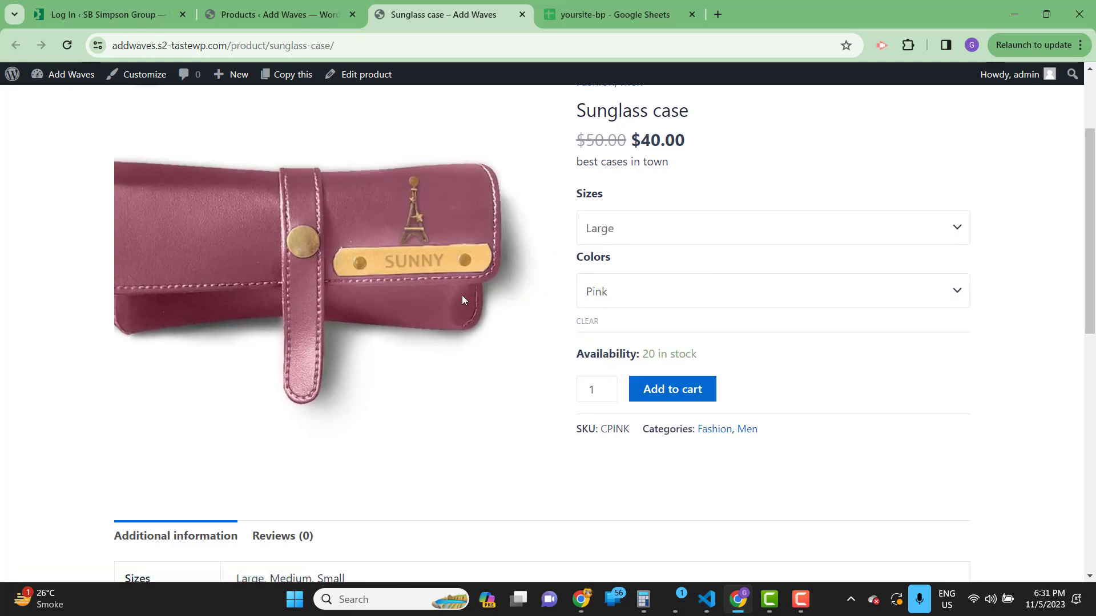
# Step: Open the Sunglass case for editing in the store admin and examine its Pink variation's SKU, prices and stock
pyautogui.click(279, 15)
pyautogui.click(255, 434)
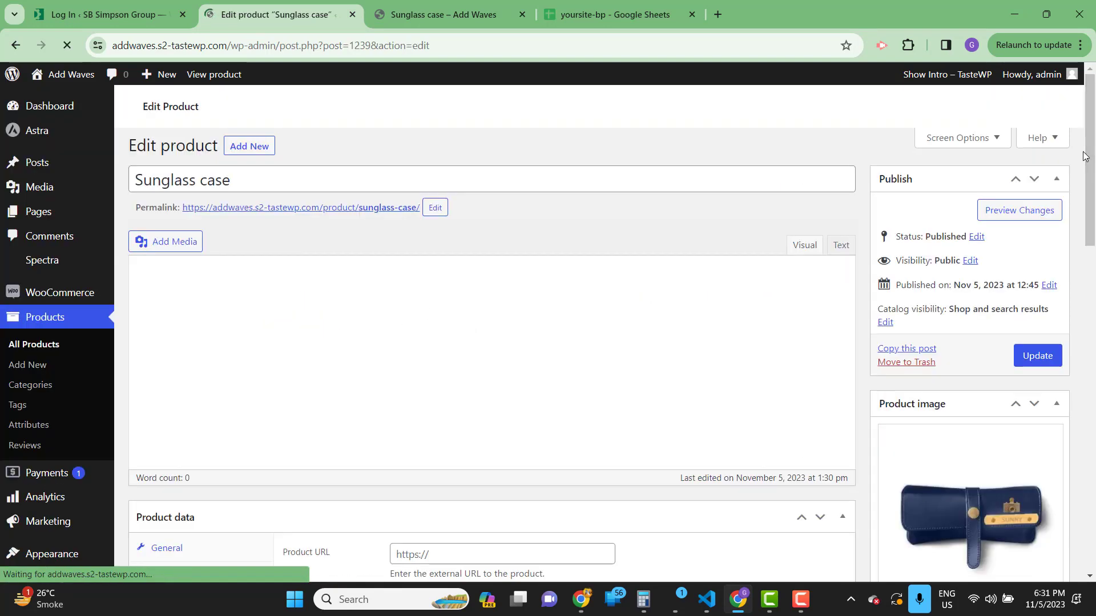
pyautogui.moveTo(1091, 145); pyautogui.dragTo(1090, 269)
pyautogui.scroll(-2, 533, 308)
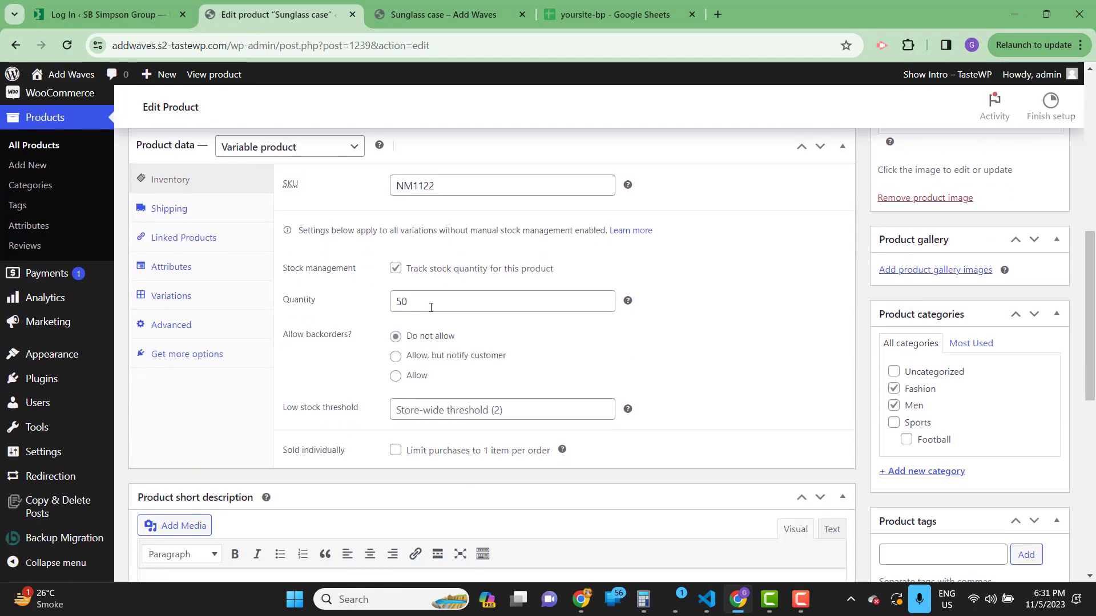
pyautogui.click(172, 324)
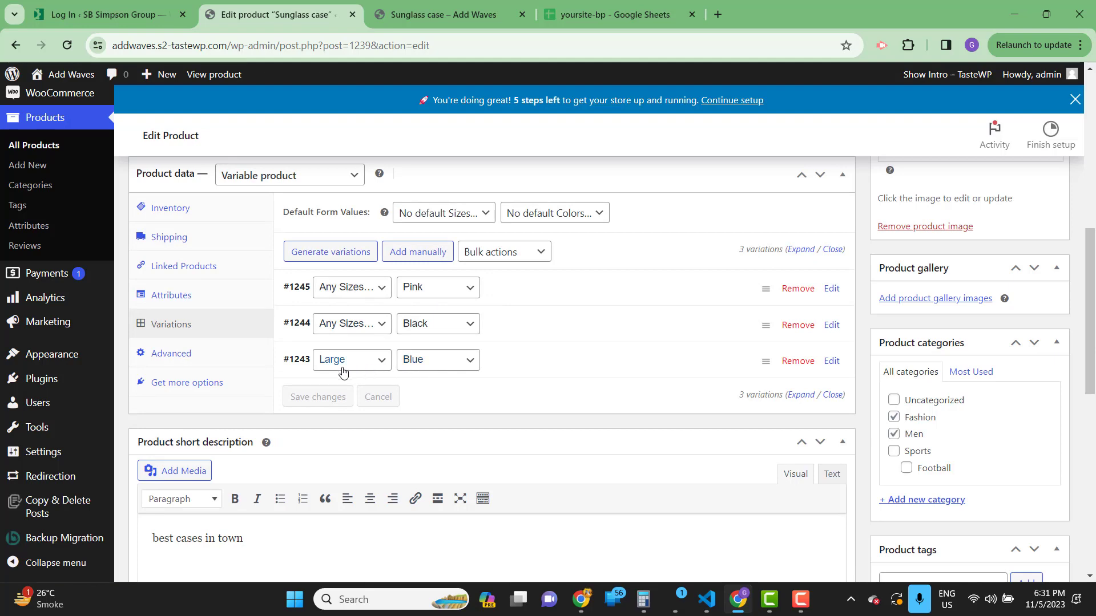
pyautogui.click(513, 290)
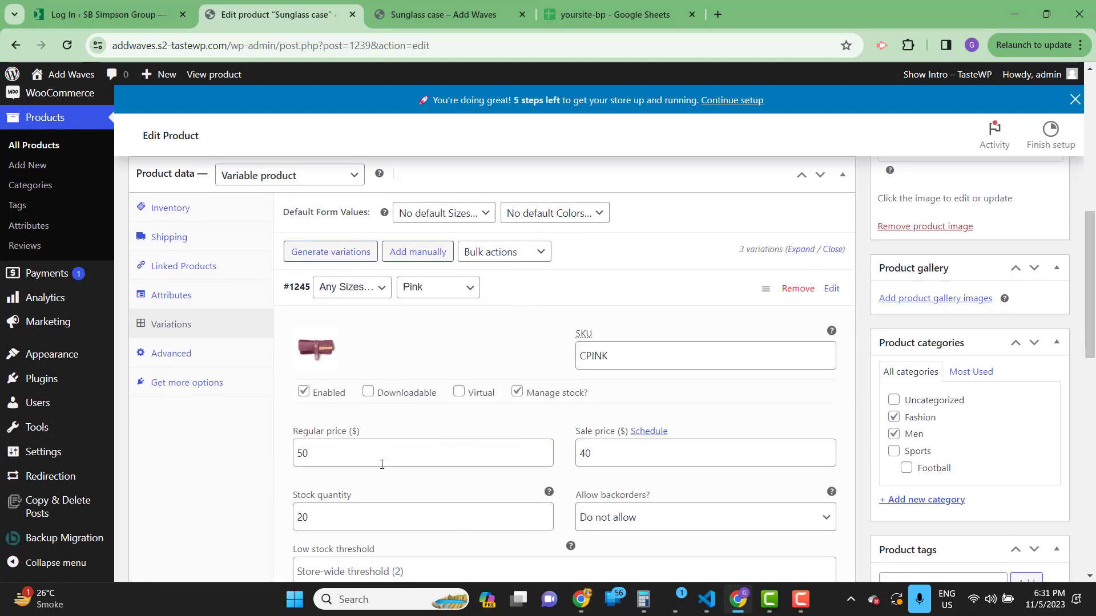
pyautogui.scroll(-3, 399, 411)
pyautogui.scroll(2, 343, 301)
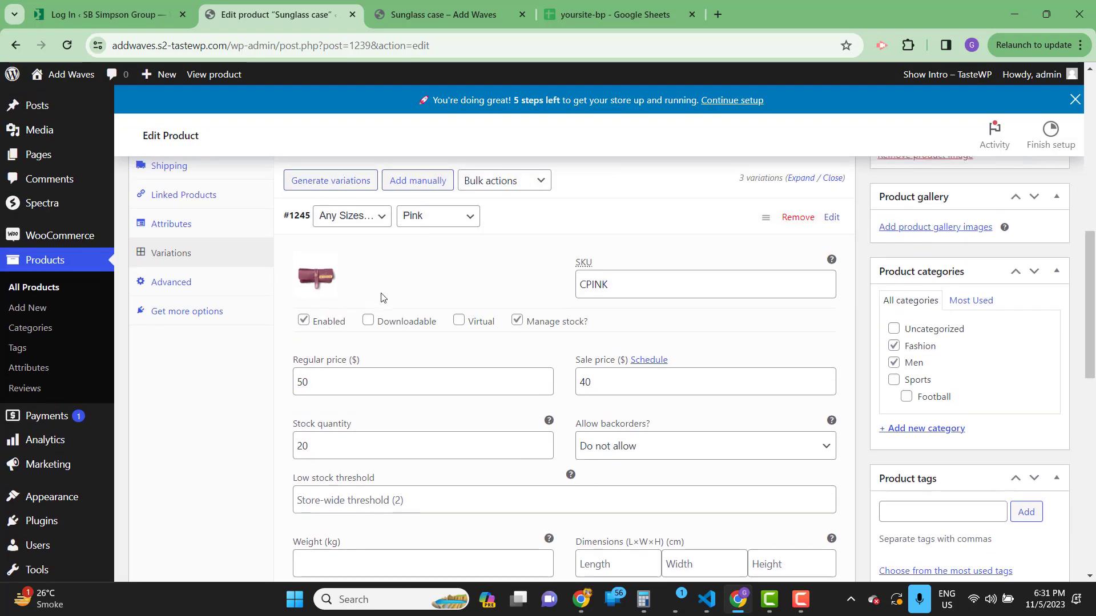
pyautogui.scroll(-5, 420, 303)
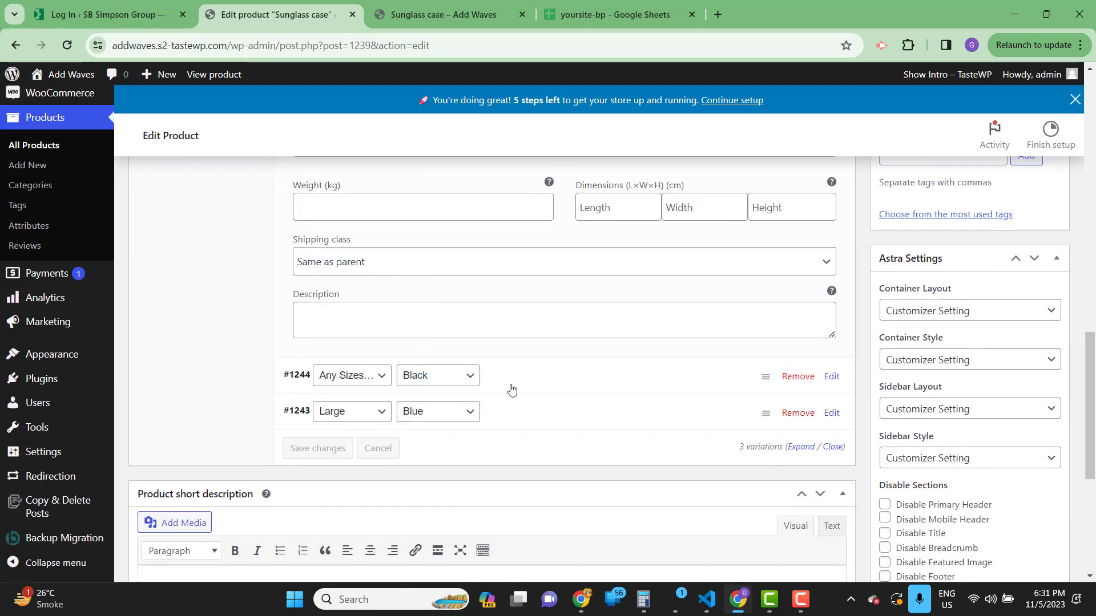
# Step: Examine the Black and Blue variations' SKUs, prices and stock, and compare them with the variation rows in the products sheet
pyautogui.click(511, 388)
pyautogui.scroll(-4, 477, 400)
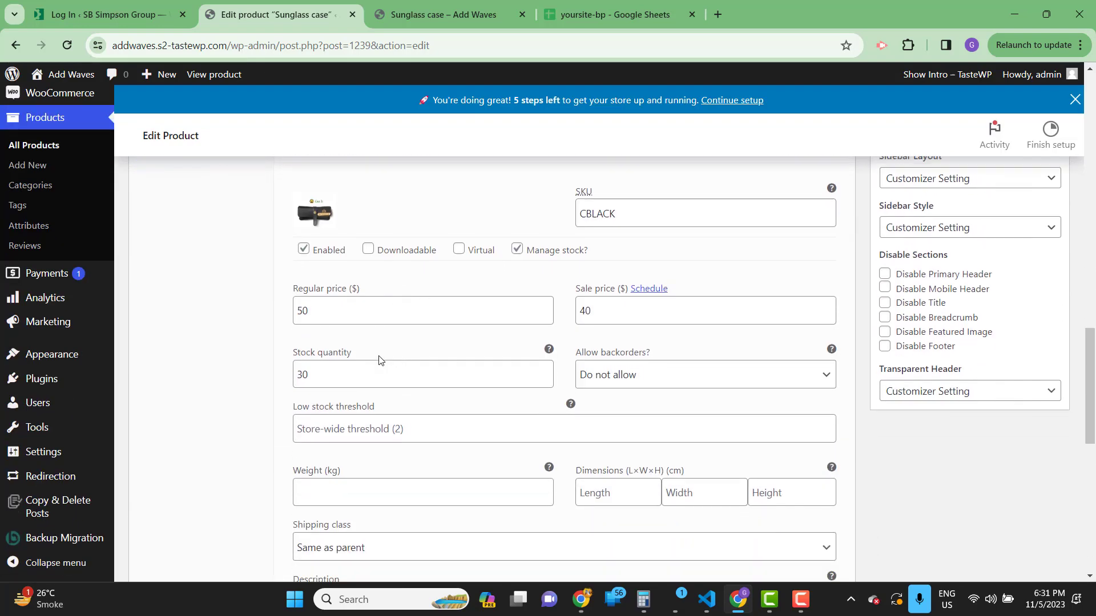
pyautogui.scroll(-2, 331, 317)
pyautogui.scroll(3, 355, 294)
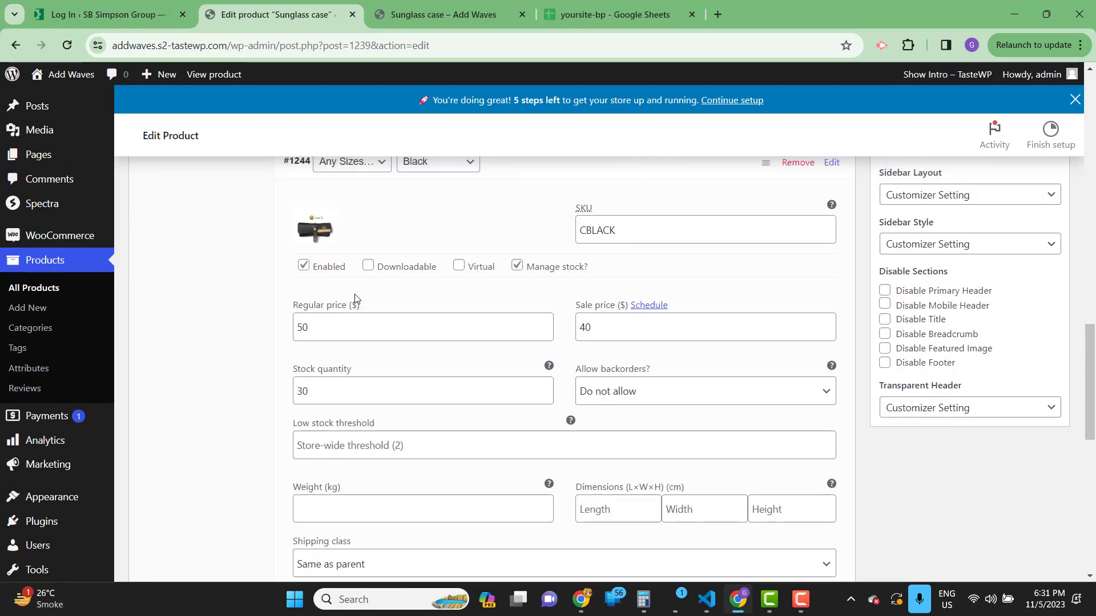
pyautogui.scroll(-5, 418, 342)
pyautogui.click(534, 333)
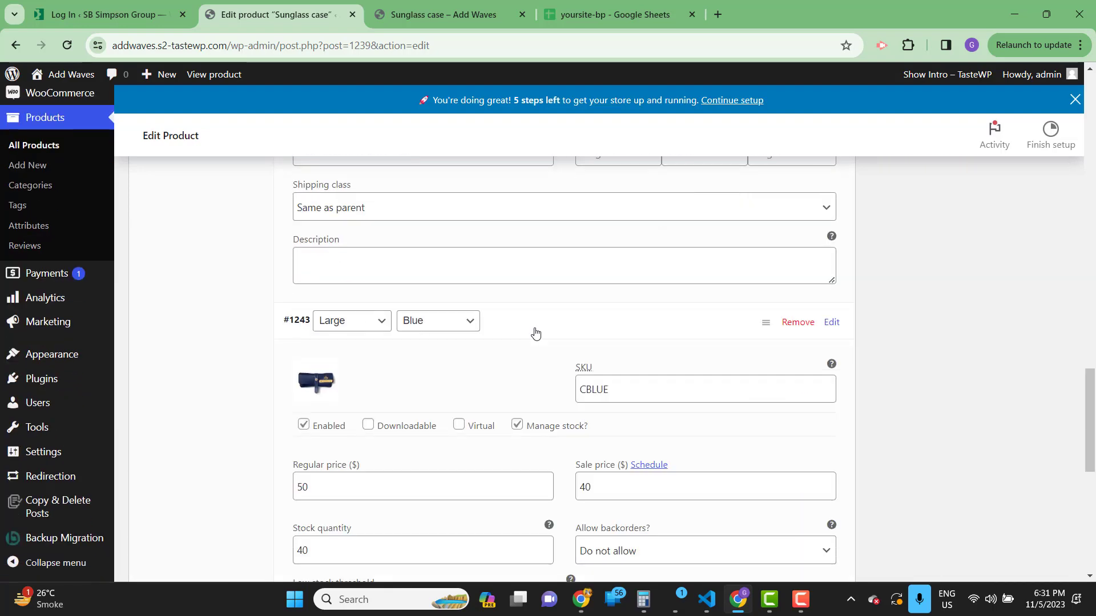
pyautogui.scroll(-3, 436, 365)
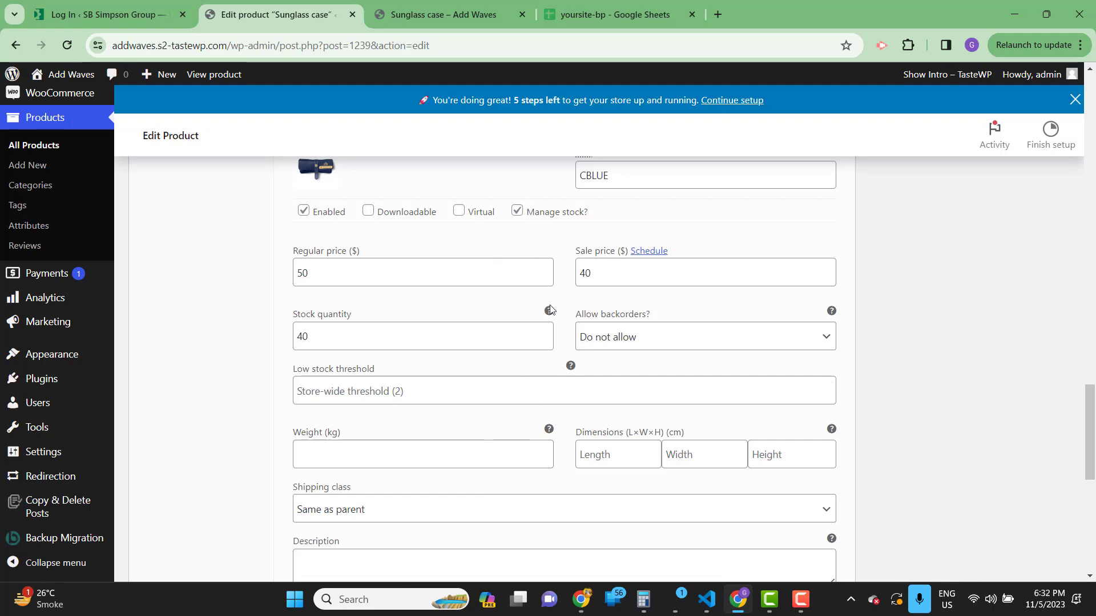
pyautogui.scroll(1, 559, 325)
pyautogui.scroll(1, 559, 325)
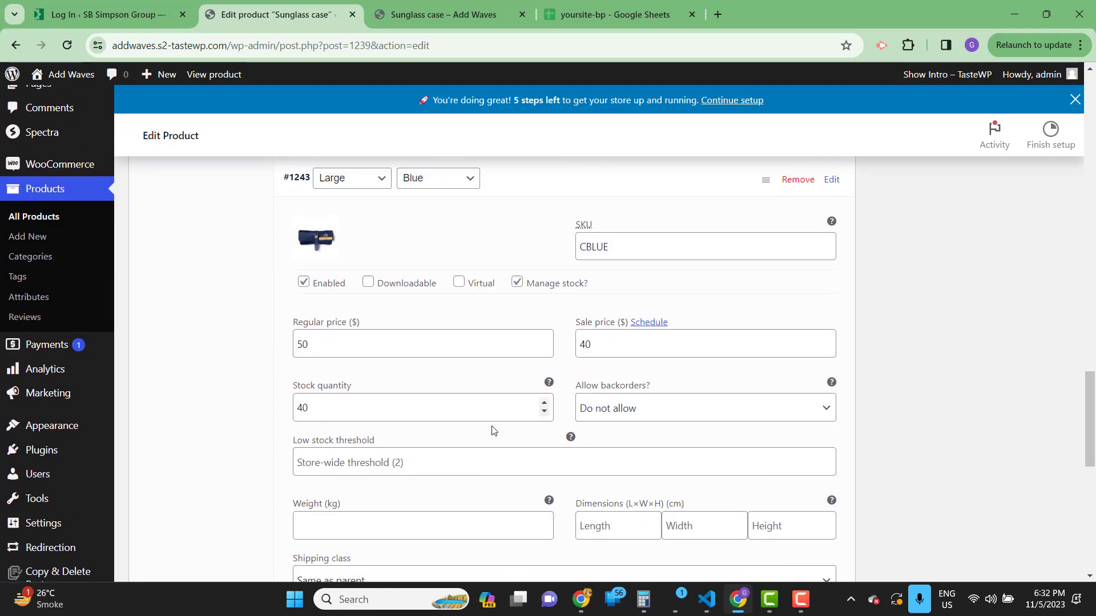
pyautogui.doubleClick(609, 251)
pyautogui.click(624, 17)
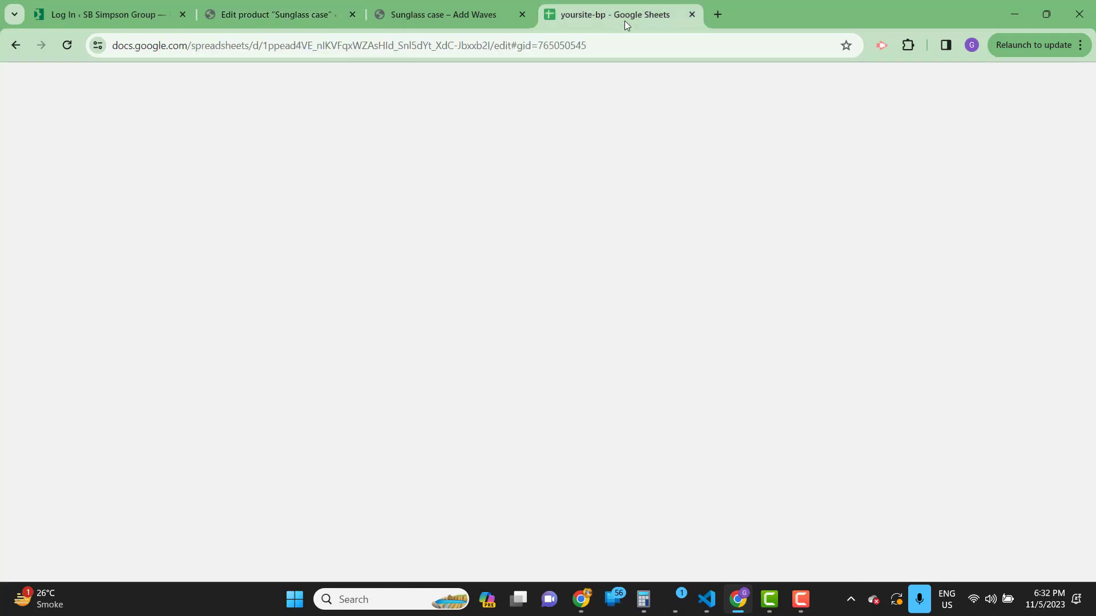
pyautogui.scroll(-2, 736, 429)
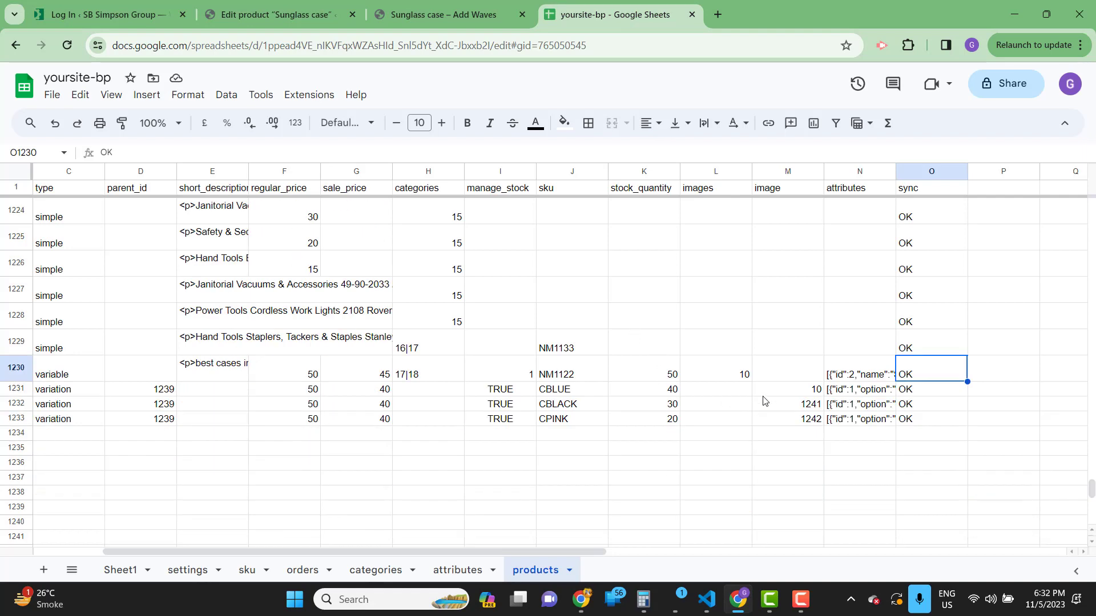
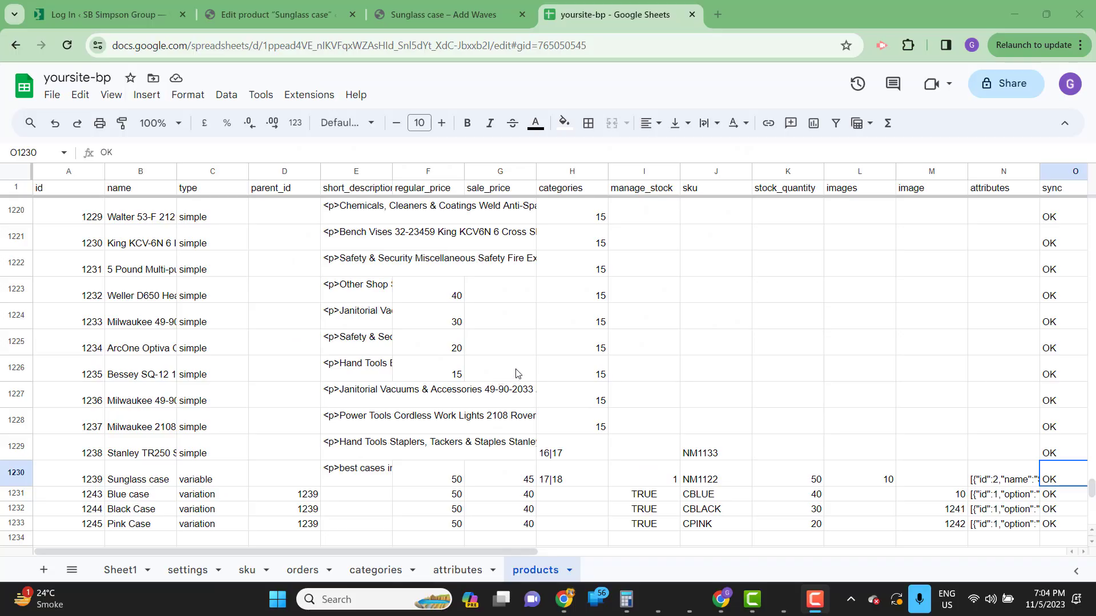
# Step: Review the Yoast SEO meta key names in the Notepad note and return to the products sheet's columns around sync
pyautogui.click(788, 604)
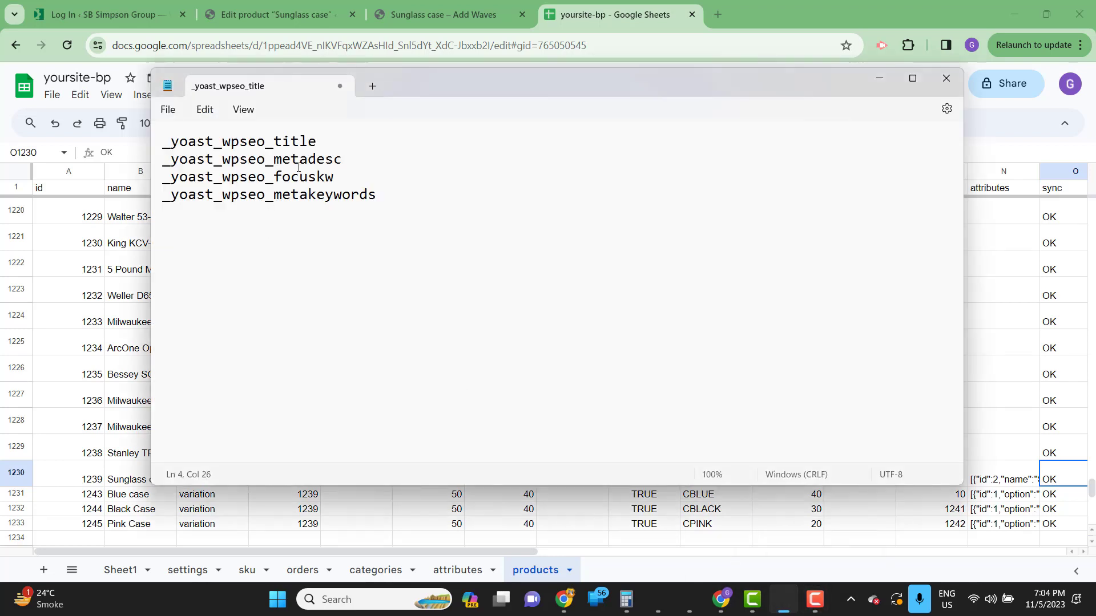
pyautogui.moveTo(321, 145); pyautogui.dragTo(191, 135)
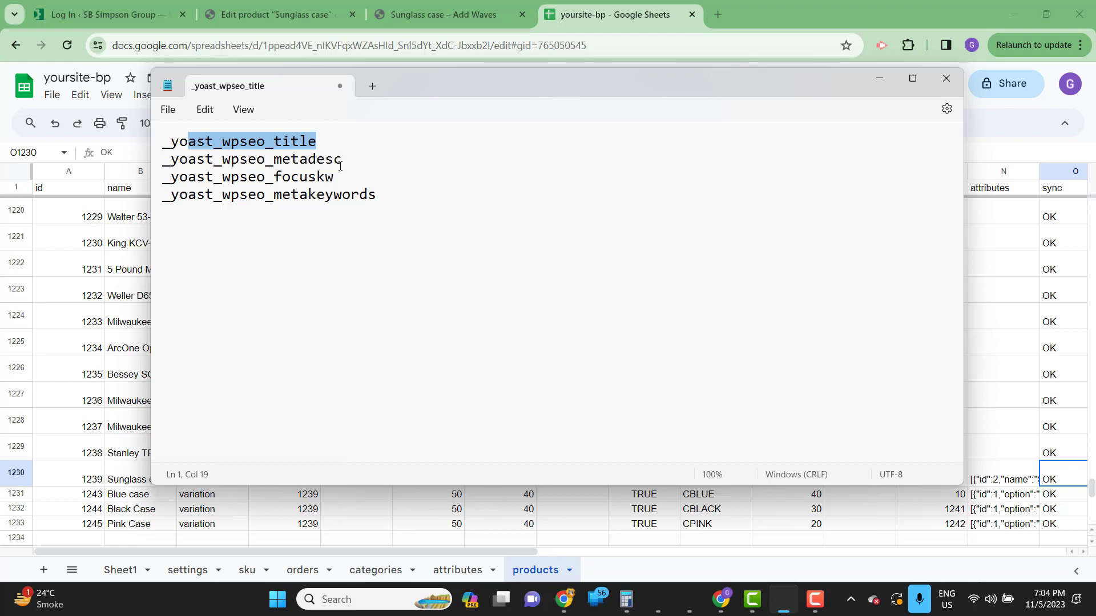
pyautogui.click(396, 193)
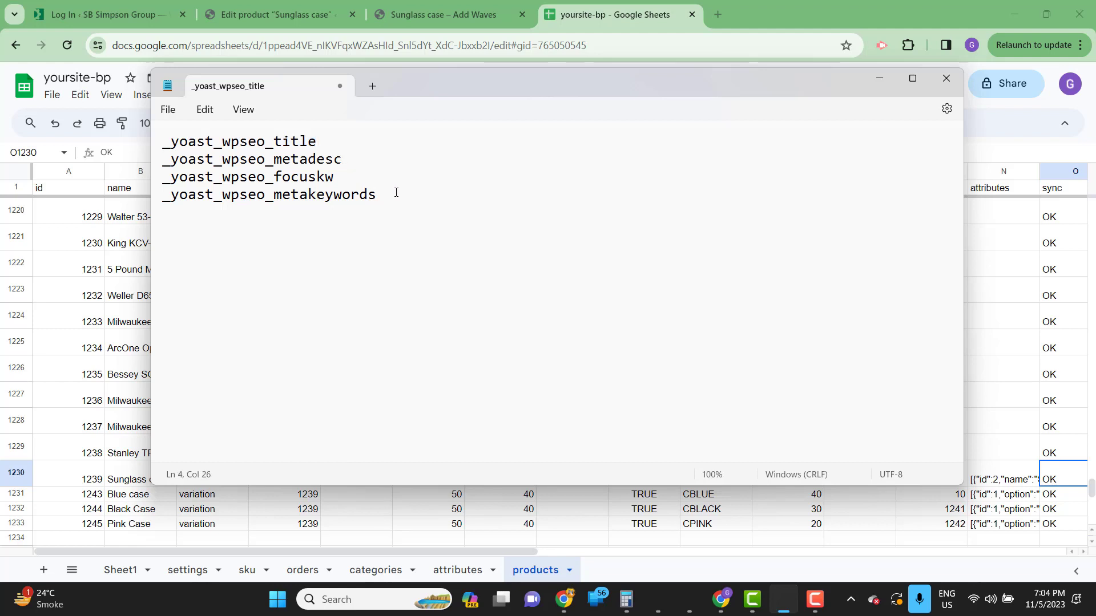
pyautogui.moveTo(724, 85); pyautogui.dragTo(725, 167)
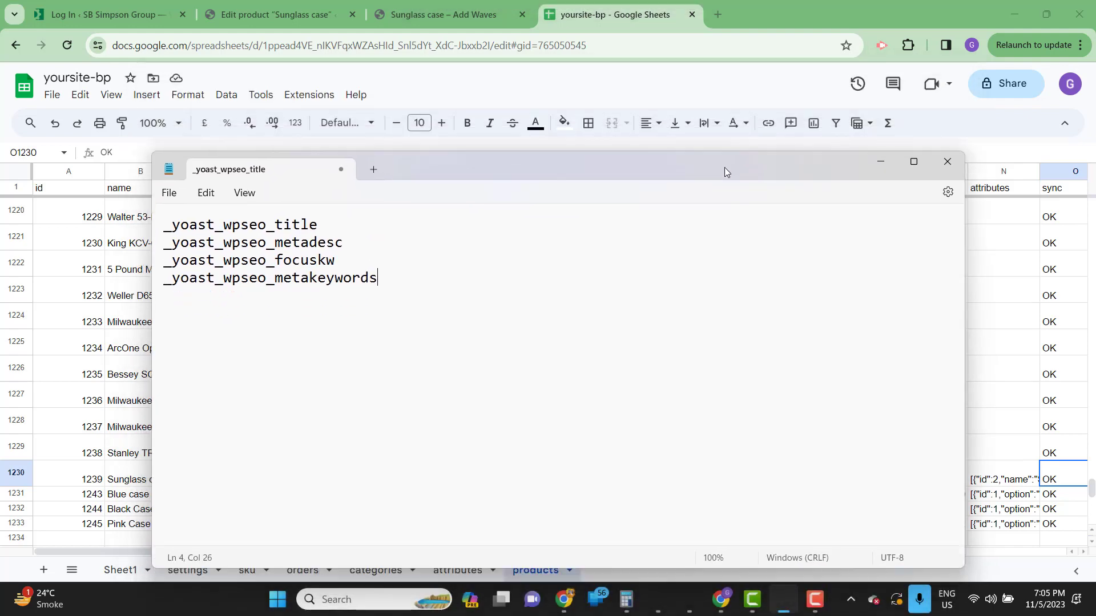
pyautogui.click(880, 162)
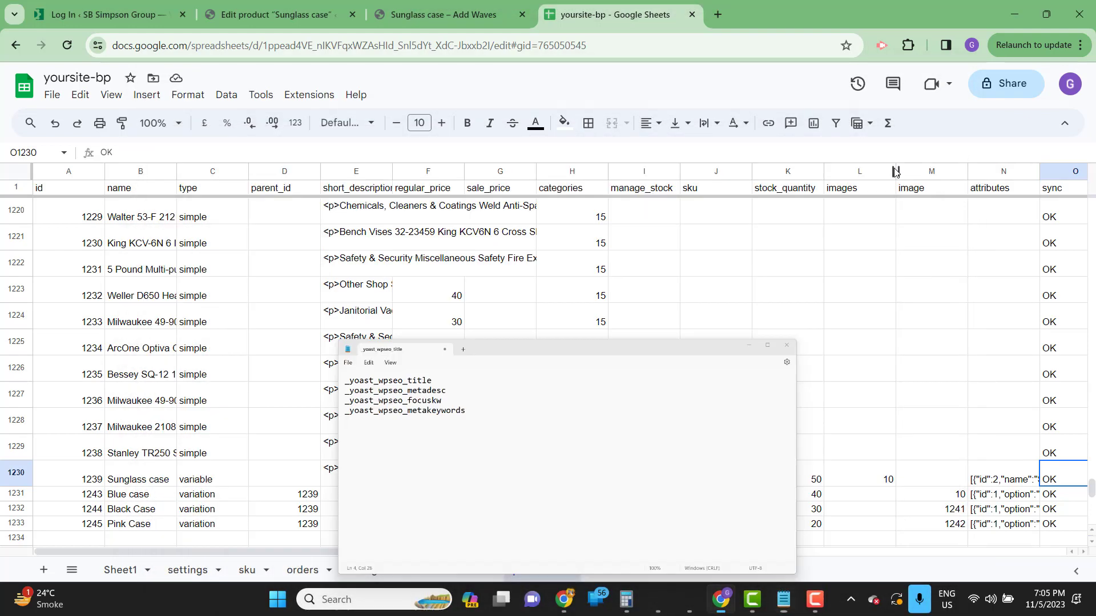
pyautogui.moveTo(501, 553); pyautogui.dragTo(665, 551)
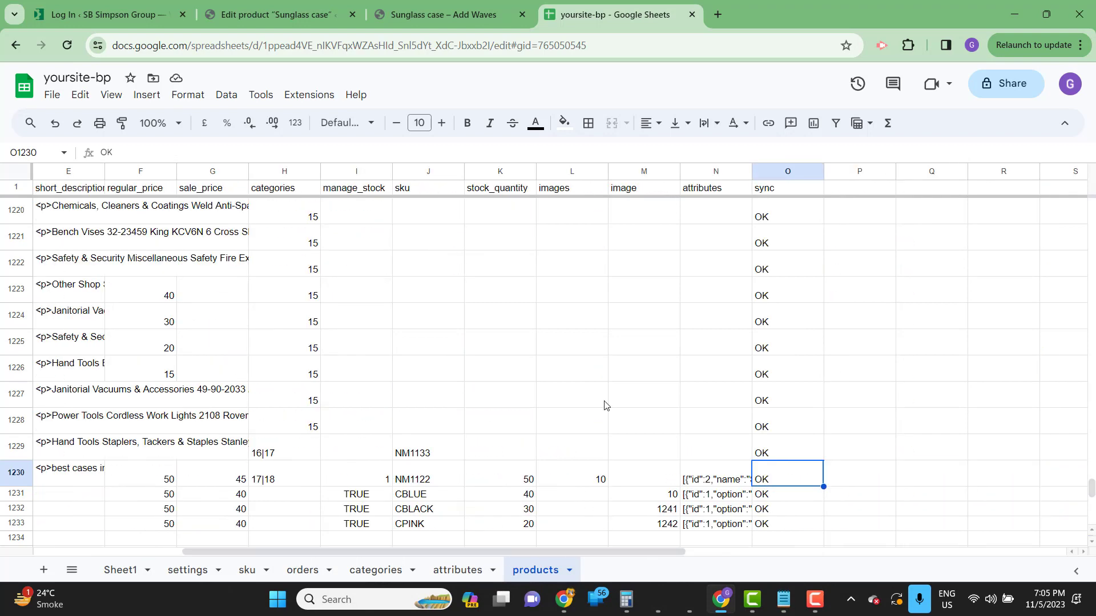
# Step: Open Bulk Product Sync's Manage Labels and add a product meta key named vendor_id
pyautogui.click(323, 95)
pyautogui.moveTo(502, 236)
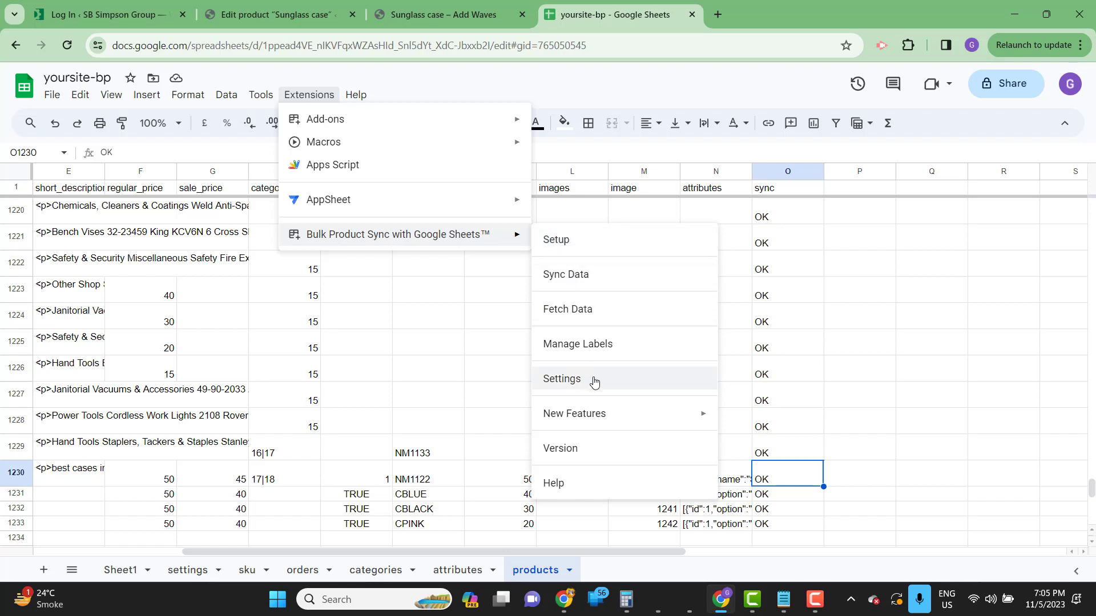
pyautogui.click(593, 349)
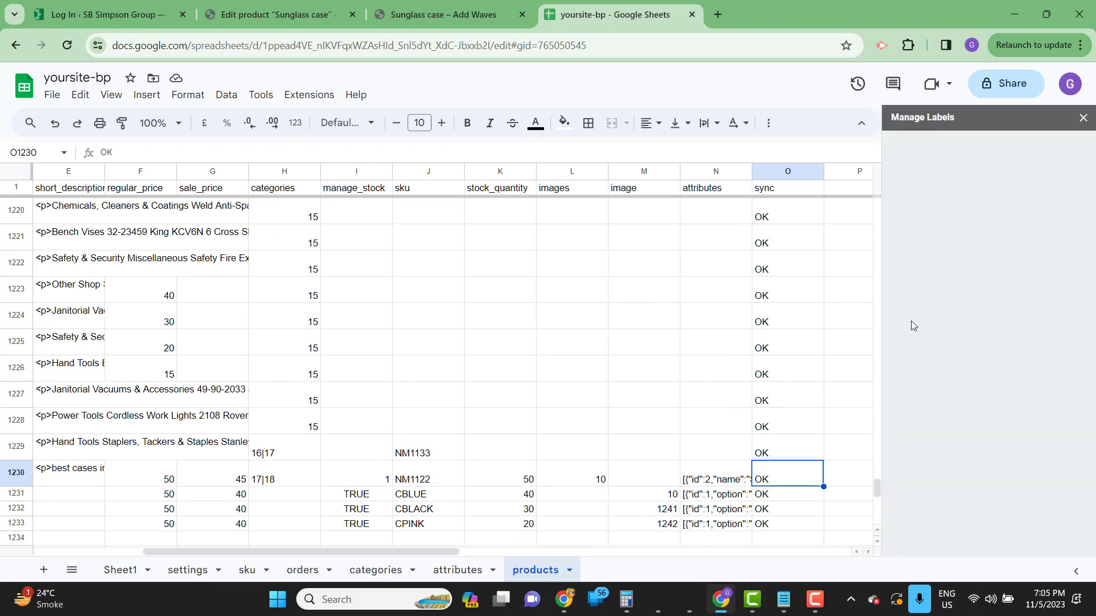
pyautogui.moveTo(1093, 194); pyautogui.dragTo(1088, 559)
pyautogui.click(960, 512)
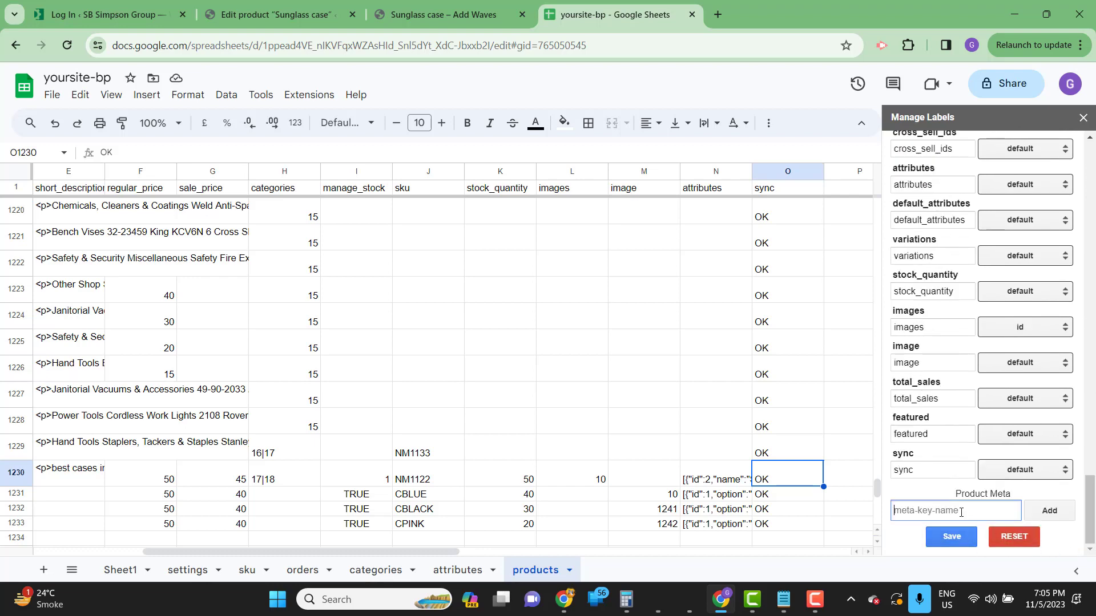
pyautogui.moveTo(1091, 512); pyautogui.dragTo(1091, 512)
pyautogui.hotkey('alt', 'Tab')
pyautogui.hotkey('alt', 'Tab')
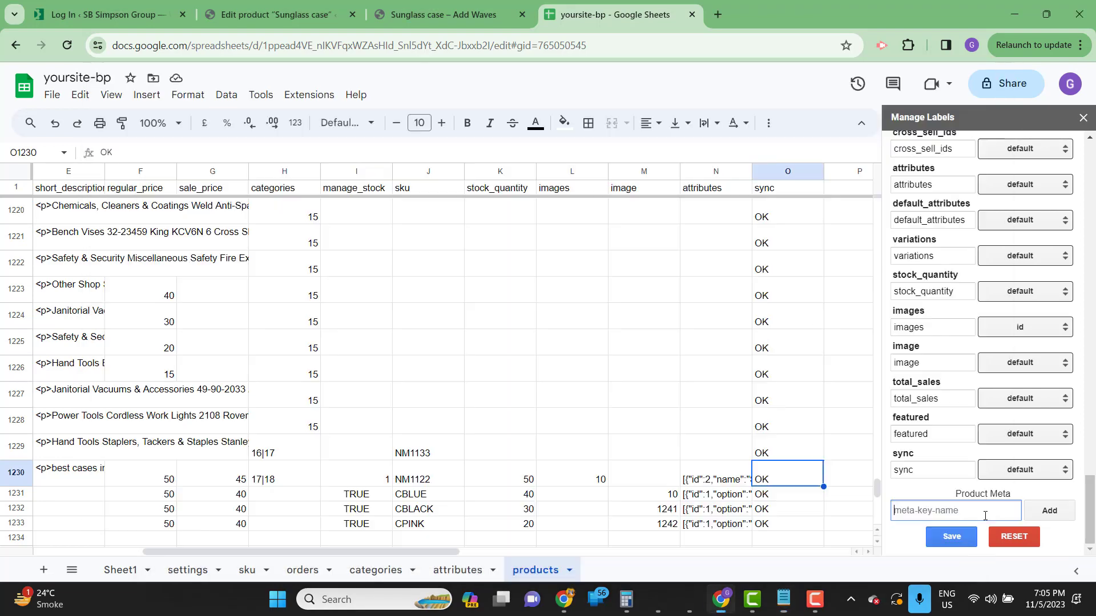
pyautogui.write('vendor_id')
pyautogui.click(1036, 514)
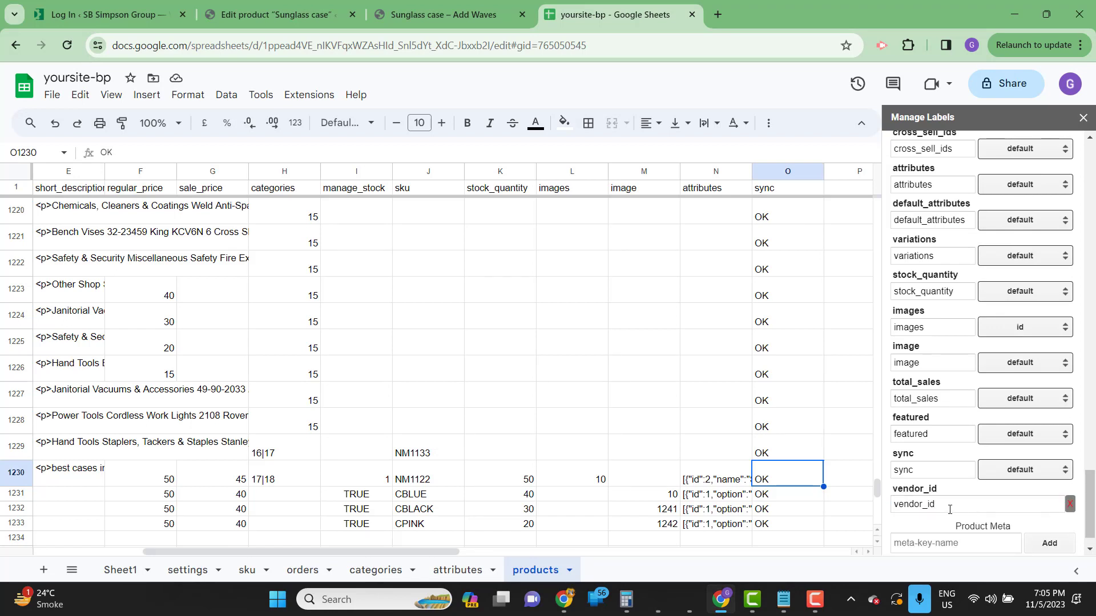
# Step: Set the label of the vendor_id meta key to Vendor ID and save the labels
pyautogui.scroll(-1, 1093, 505)
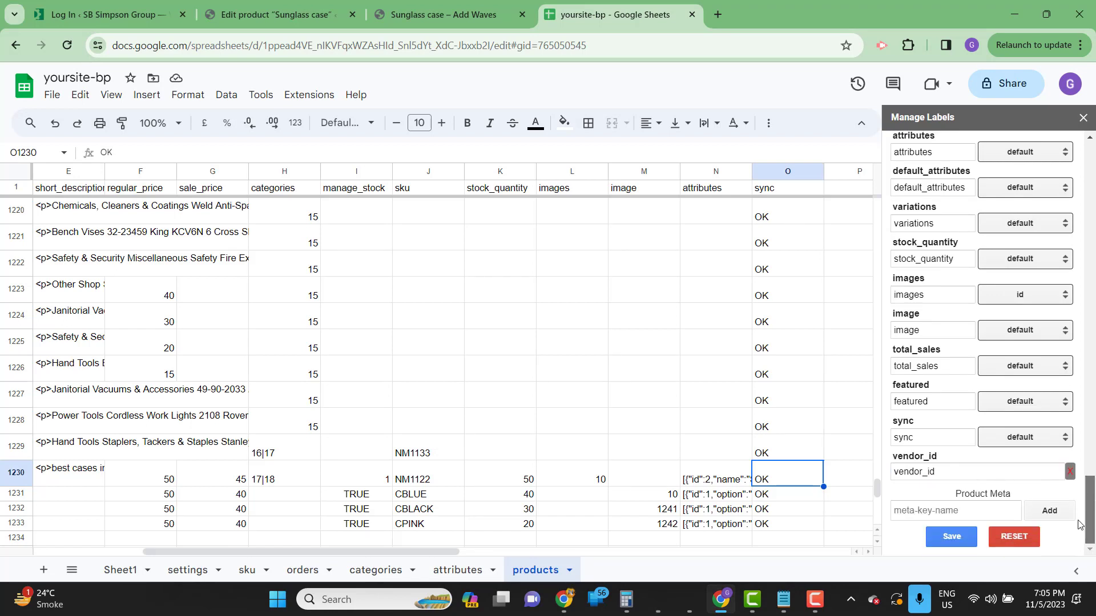
pyautogui.doubleClick(948, 473)
pyautogui.write('Vendor')
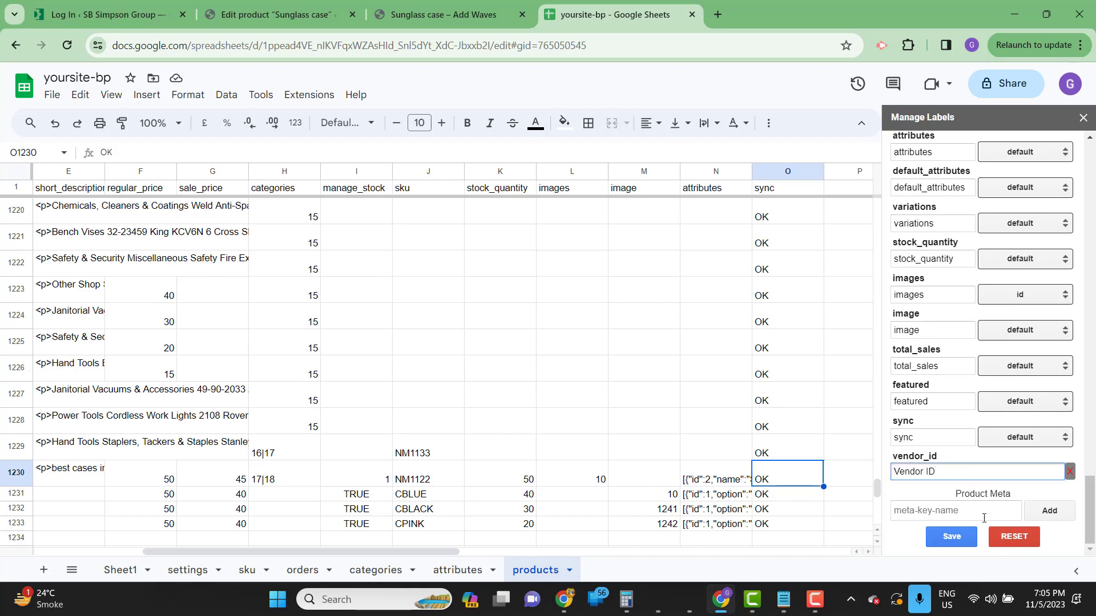
pyautogui.click(951, 538)
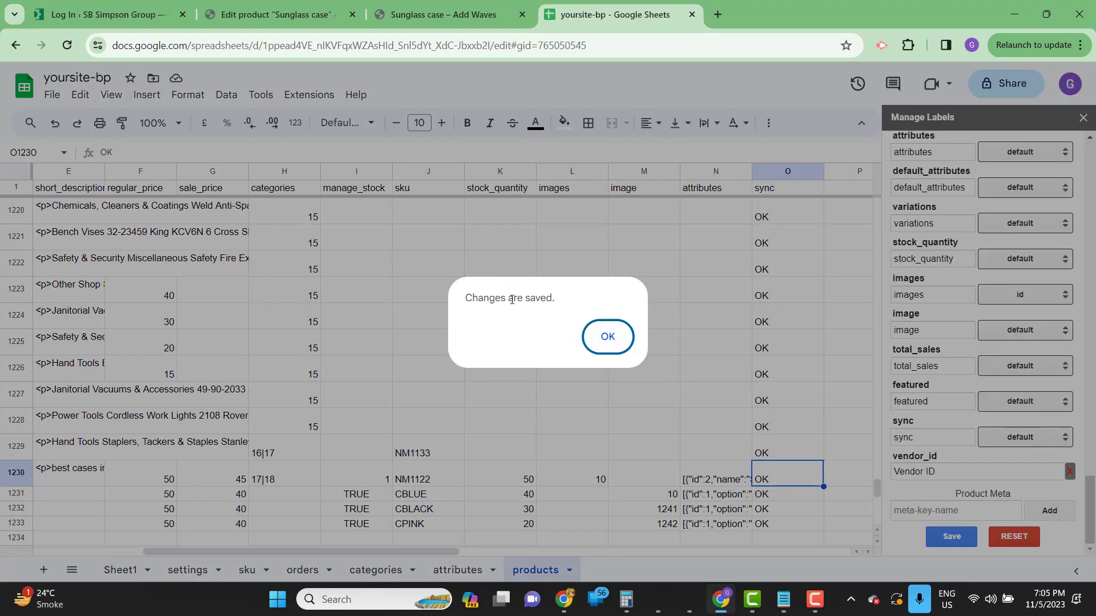
pyautogui.click(605, 336)
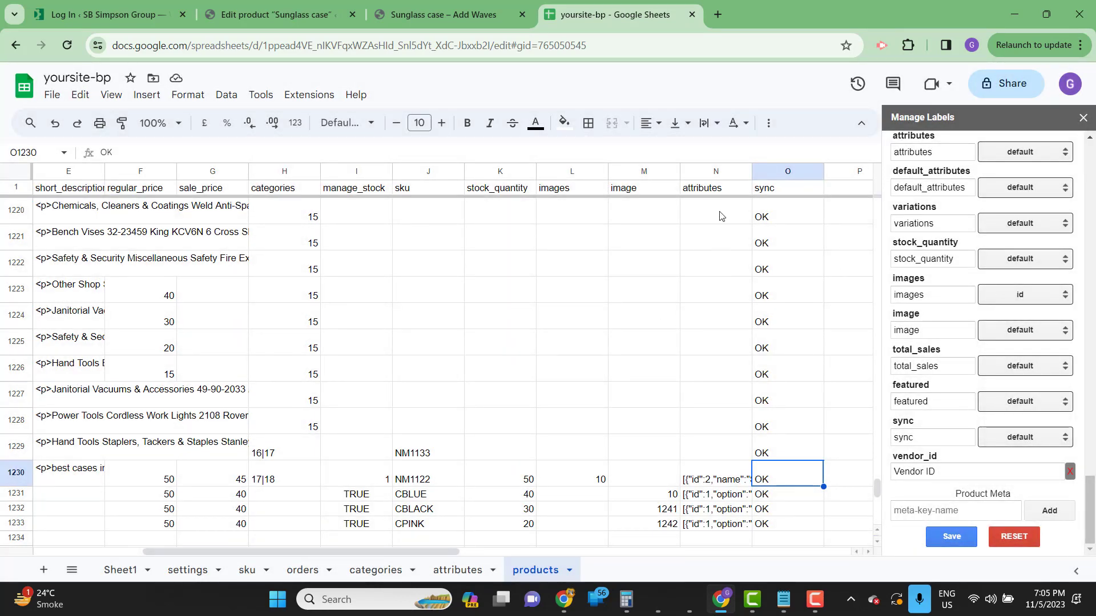
# Step: Insert a column before sync in the products sheet and give it the header Vendor ID
pyautogui.rightClick(777, 174)
pyautogui.click(788, 237)
pyautogui.click(770, 194)
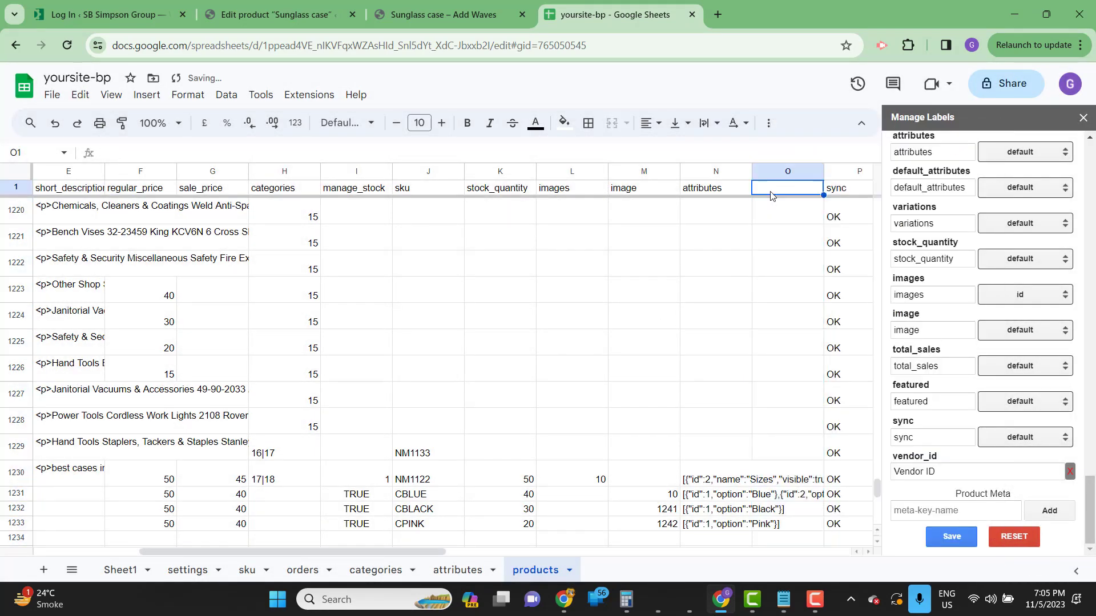
pyautogui.write('vendor ID')
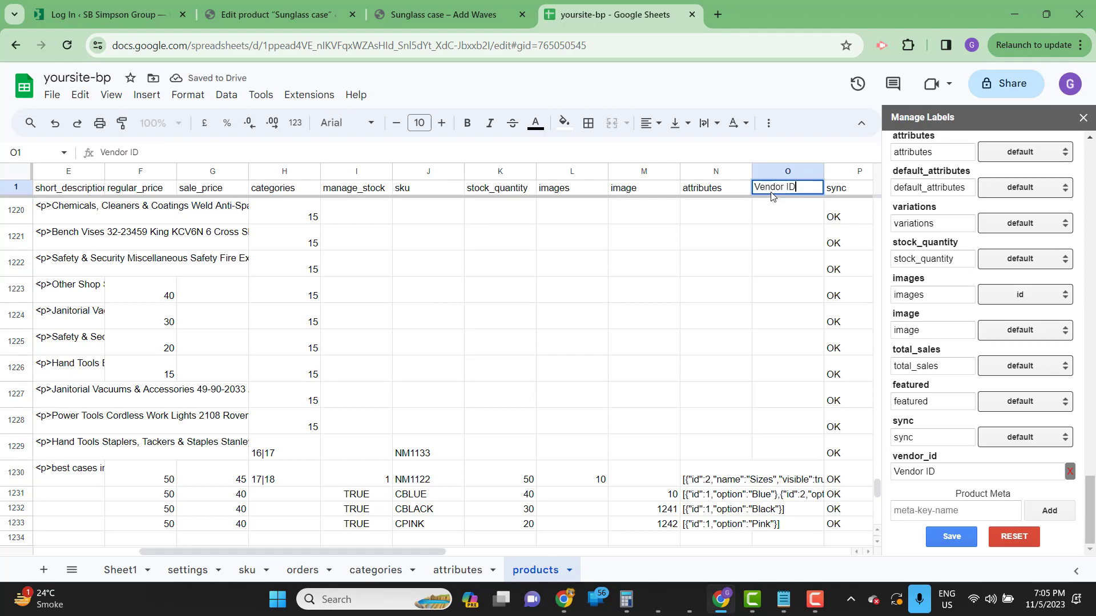
pyautogui.press('Return')
# Step: Enter 55 as the Vendor ID of the Sunglass case product in row 1230
pyautogui.hotkey('ctrl', 'Down')
pyautogui.hotkey('ctrl', 'Up')
pyautogui.press('Down')
pyautogui.press('Right')
pyautogui.hotkey('ctrl', 'Down')
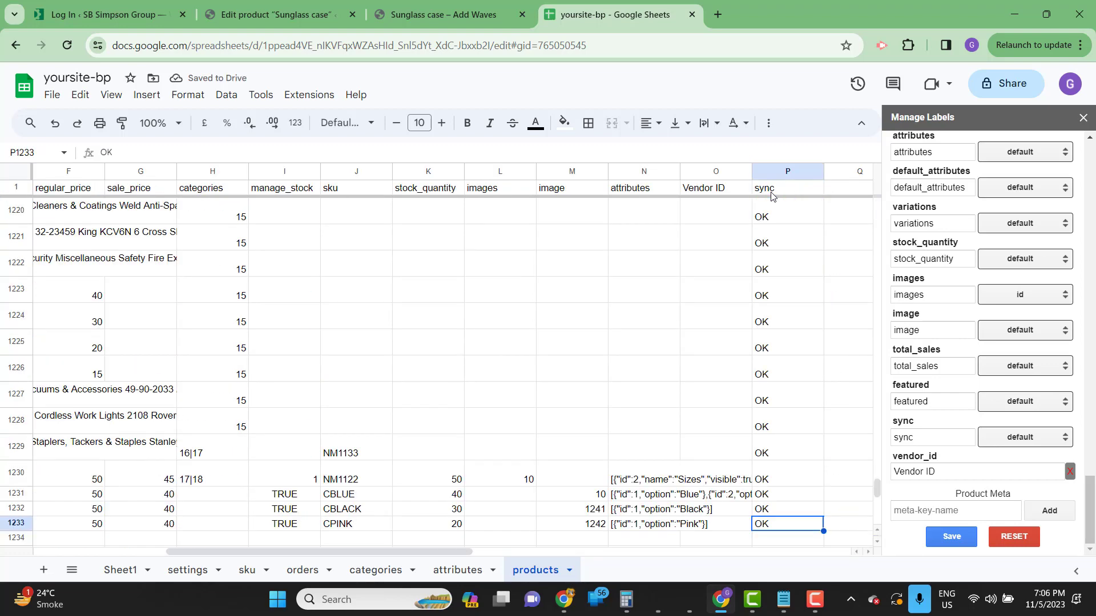
pyautogui.press('Up')
pyautogui.press('Up')
pyautogui.press('Up')
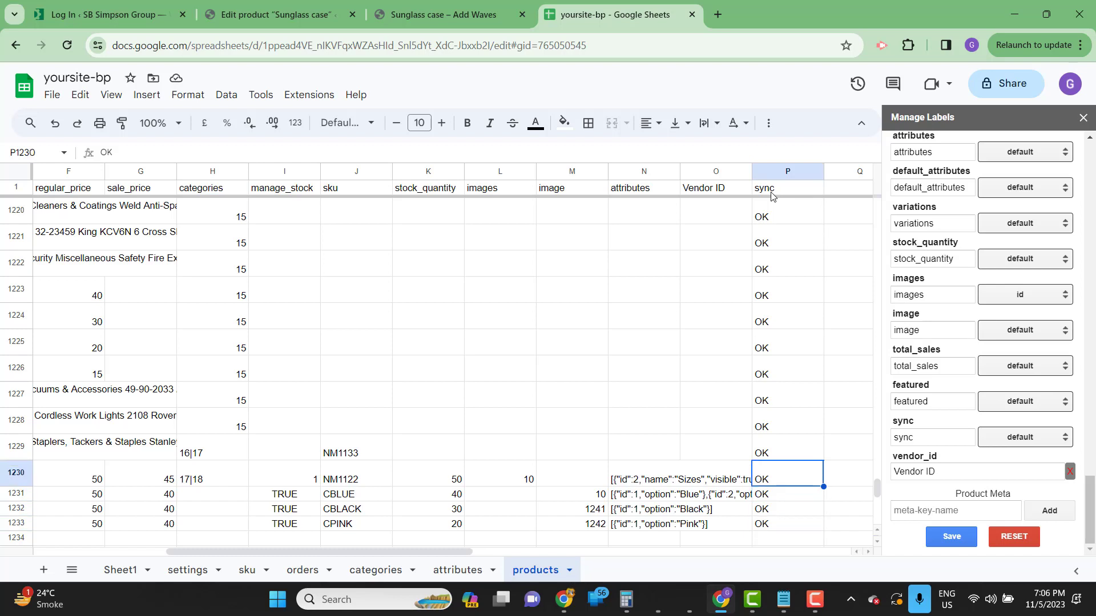
pyautogui.press('Left')
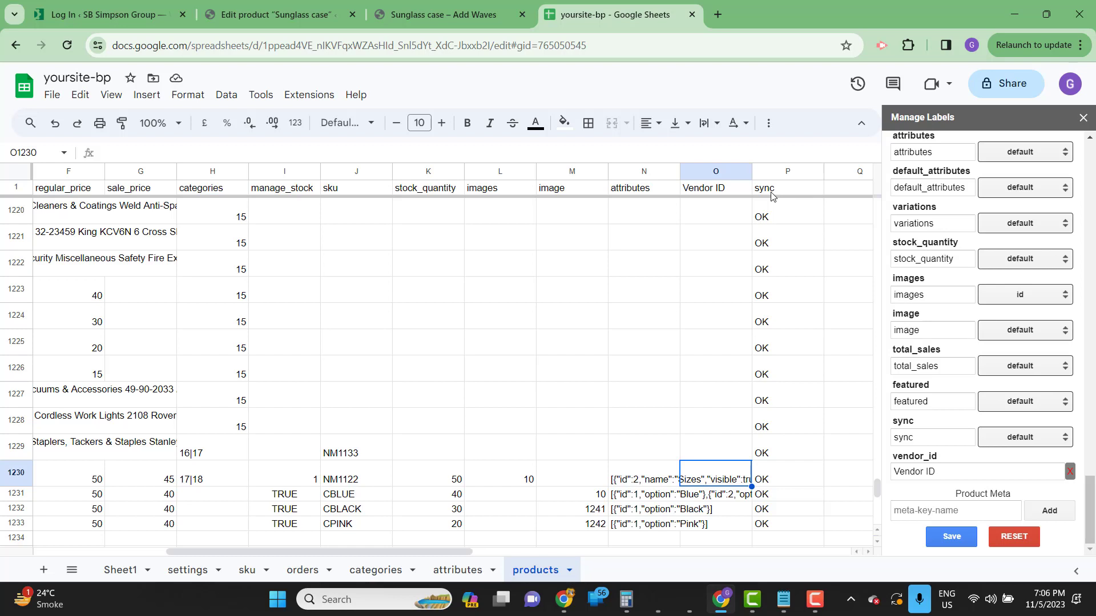
pyautogui.write('55')
pyautogui.press('Tab')
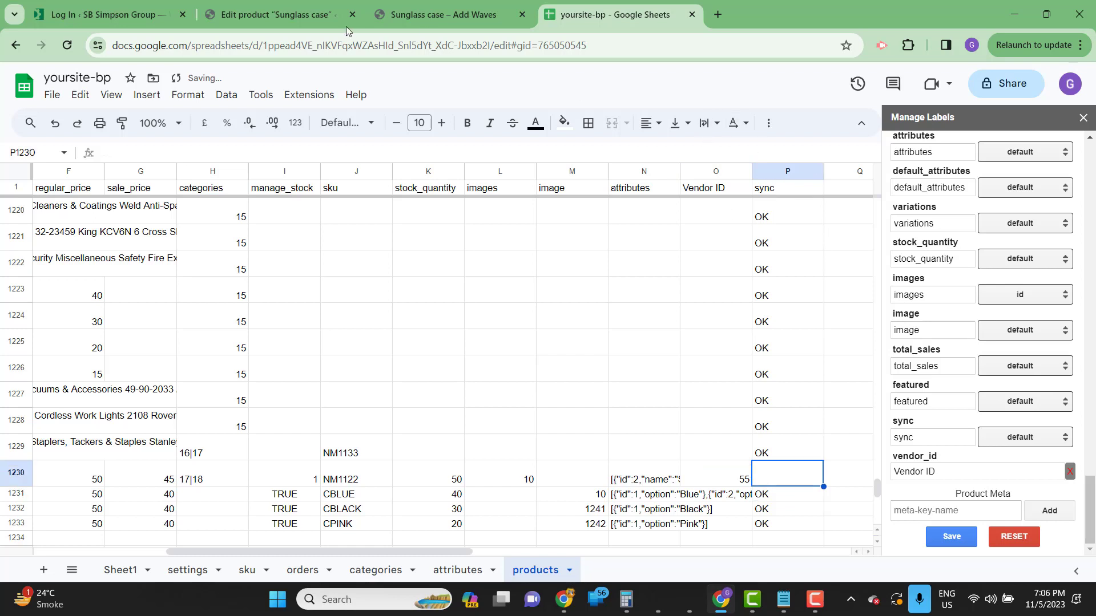
# Step: Sync the changed product row to the store with Bulk Product Sync's Sync Products
pyautogui.click(317, 97)
pyautogui.moveTo(464, 234)
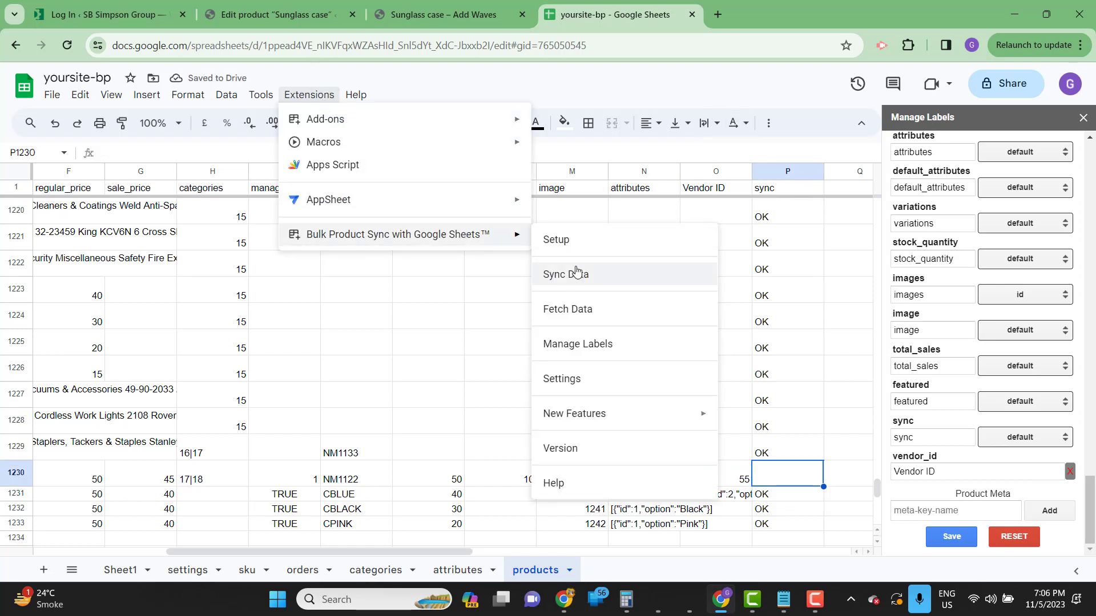
pyautogui.click(577, 274)
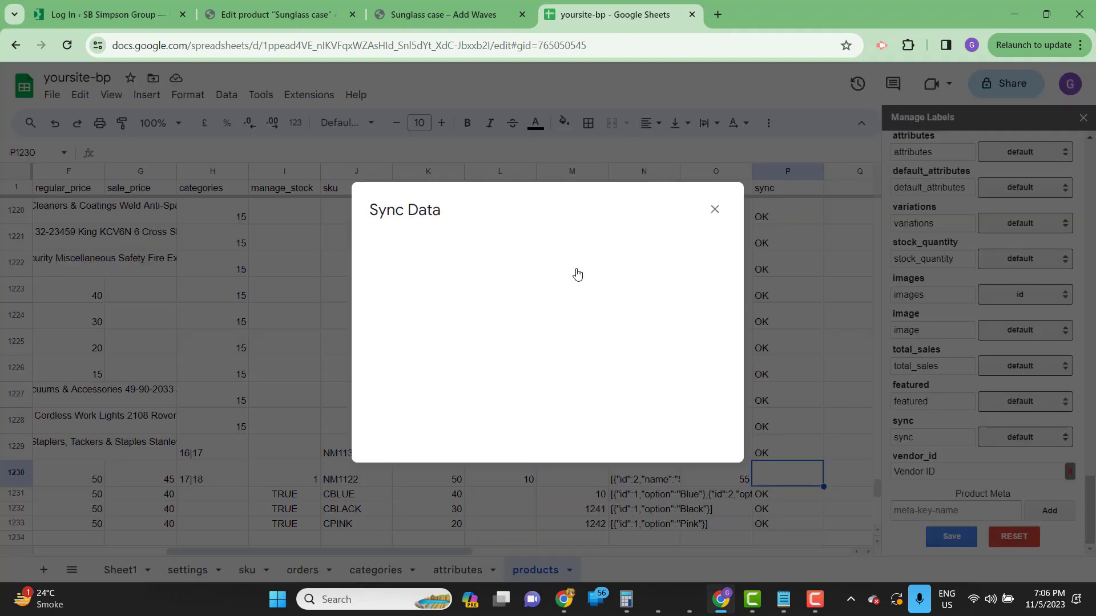
pyautogui.click(544, 243)
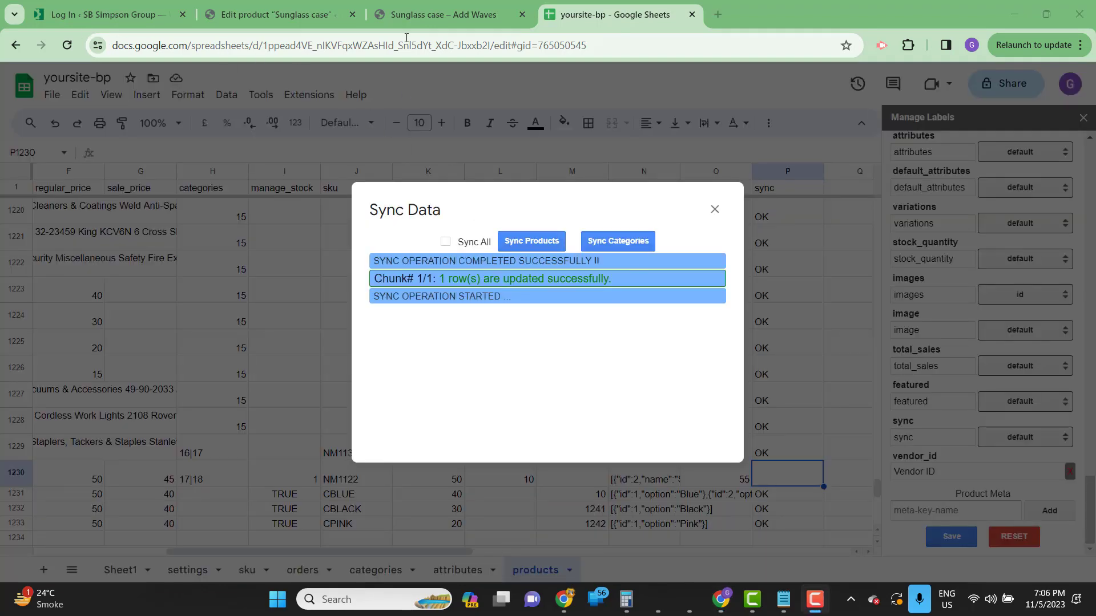
# Step: Reload the Sunglass case's edit page in the store admin and check the vendor_id custom field
pyautogui.click(278, 14)
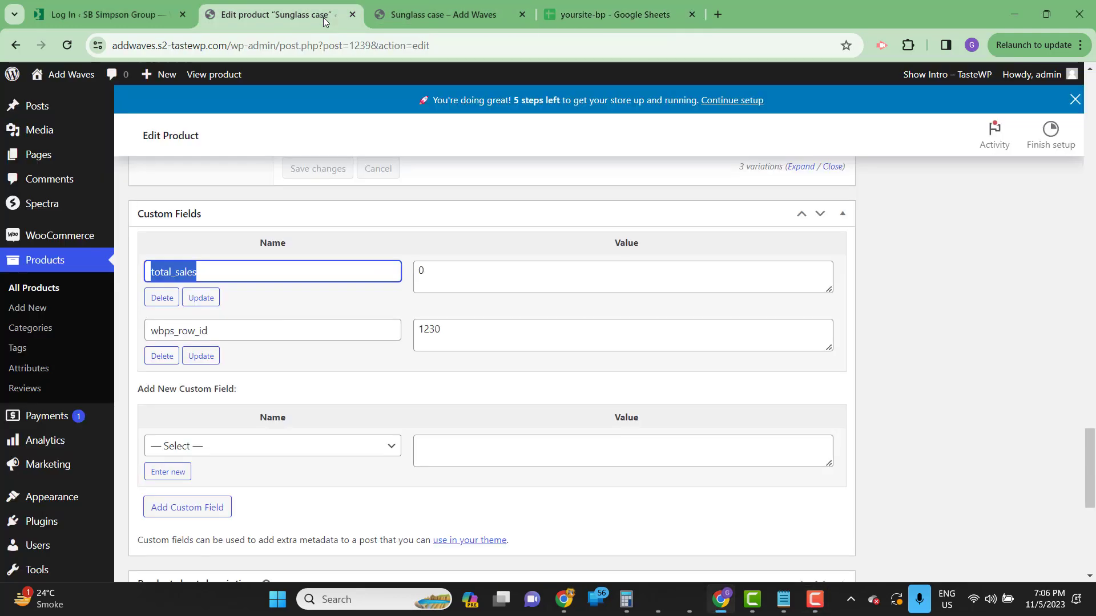
pyautogui.click(67, 45)
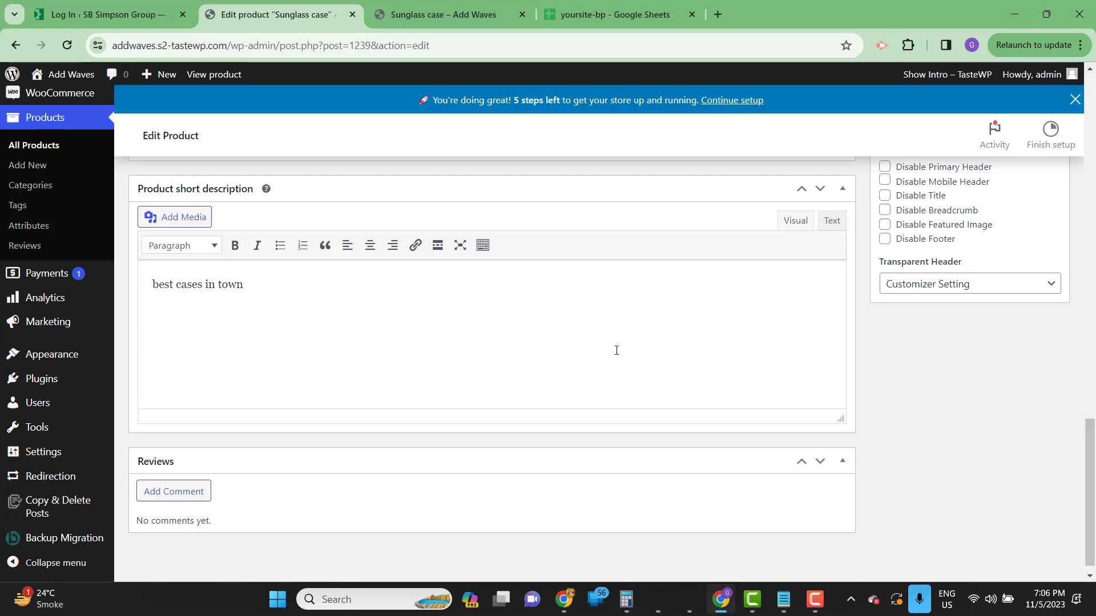
pyautogui.scroll(5, 767, 376)
pyautogui.scroll(3, 362, 267)
pyautogui.scroll(1, 374, 378)
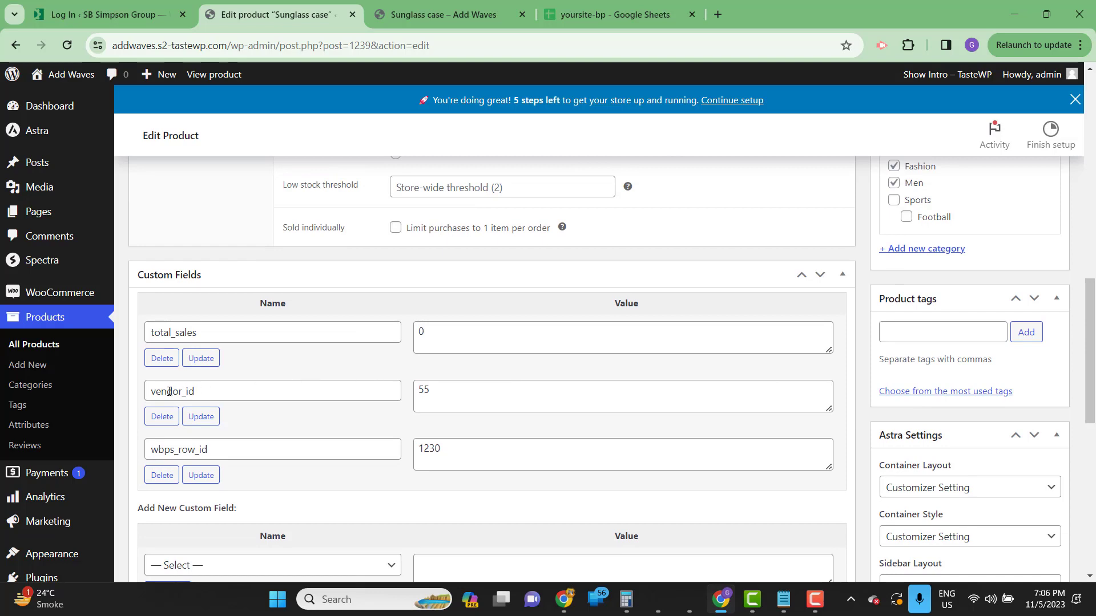
pyautogui.moveTo(152, 392); pyautogui.dragTo(205, 391)
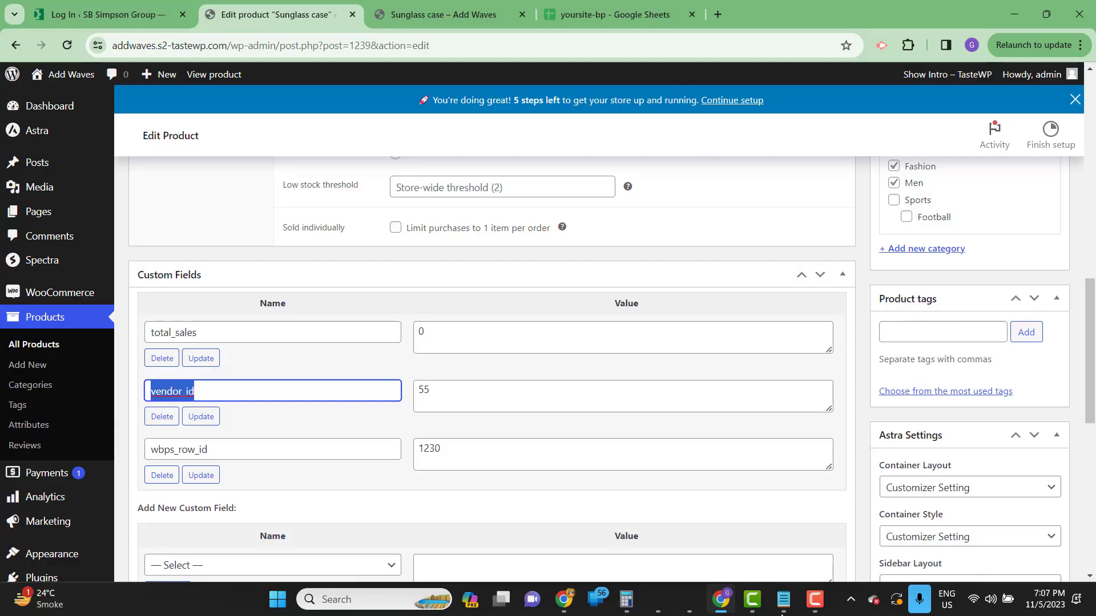
# Step: Return to the products sheet, close the Sync Data dialog and review the label of the vendor_id key
pyautogui.click(645, 15)
pyautogui.click(715, 211)
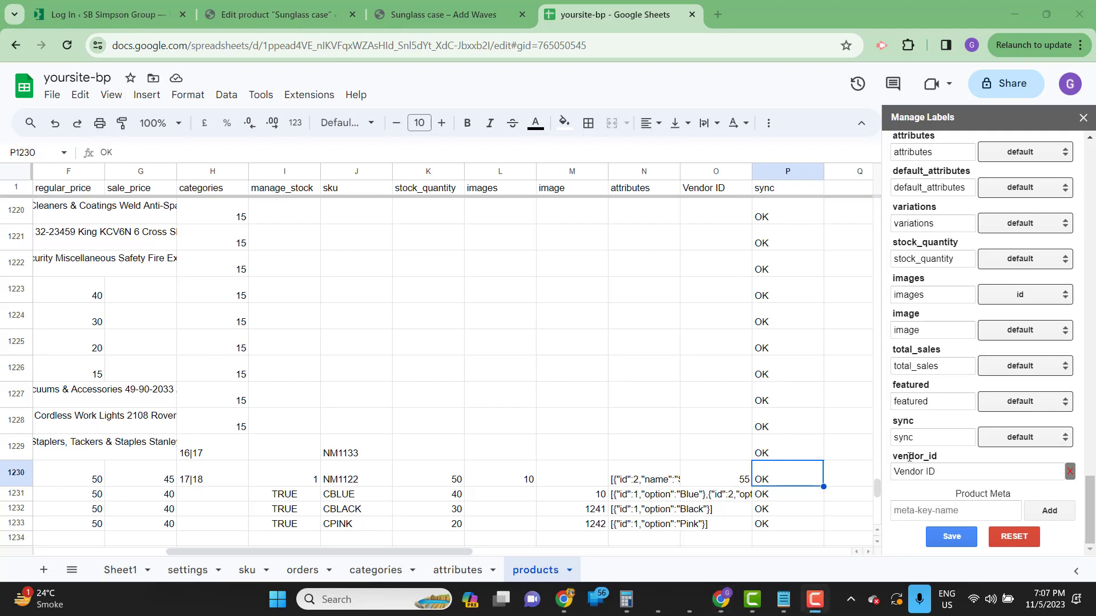
pyautogui.moveTo(936, 472); pyautogui.dragTo(884, 475)
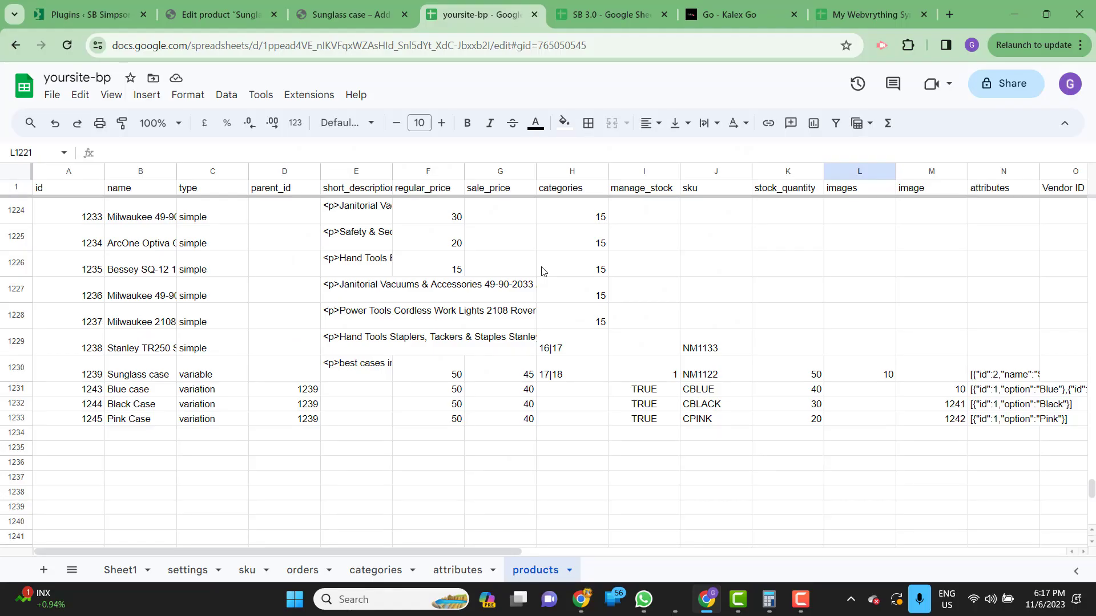
# Step: View the list of all products in the store admin and return to the products sheet
pyautogui.click(283, 5)
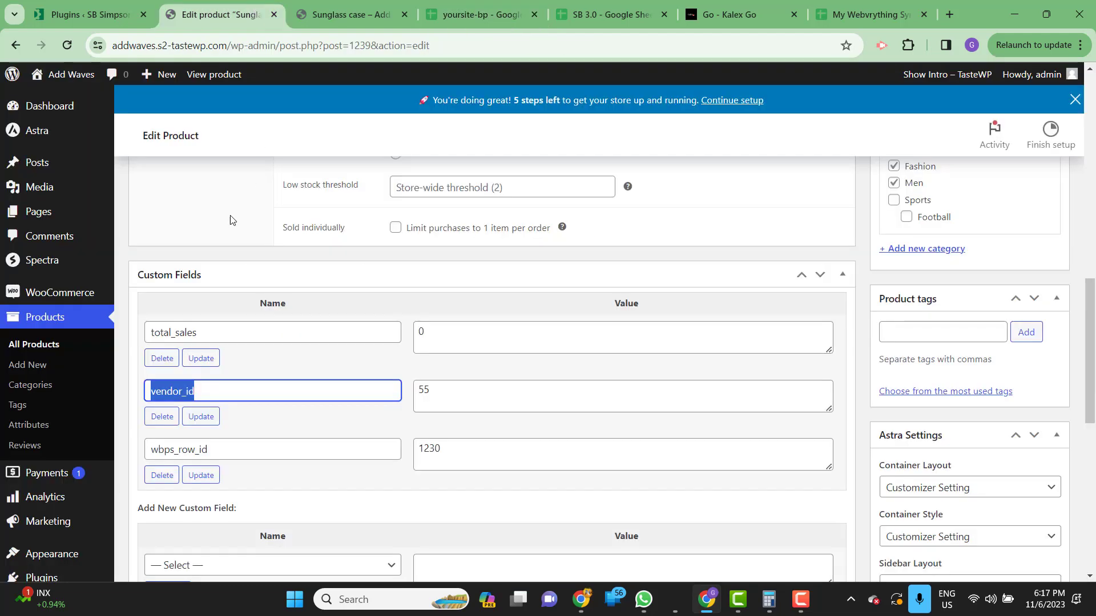
pyautogui.moveTo(50, 301)
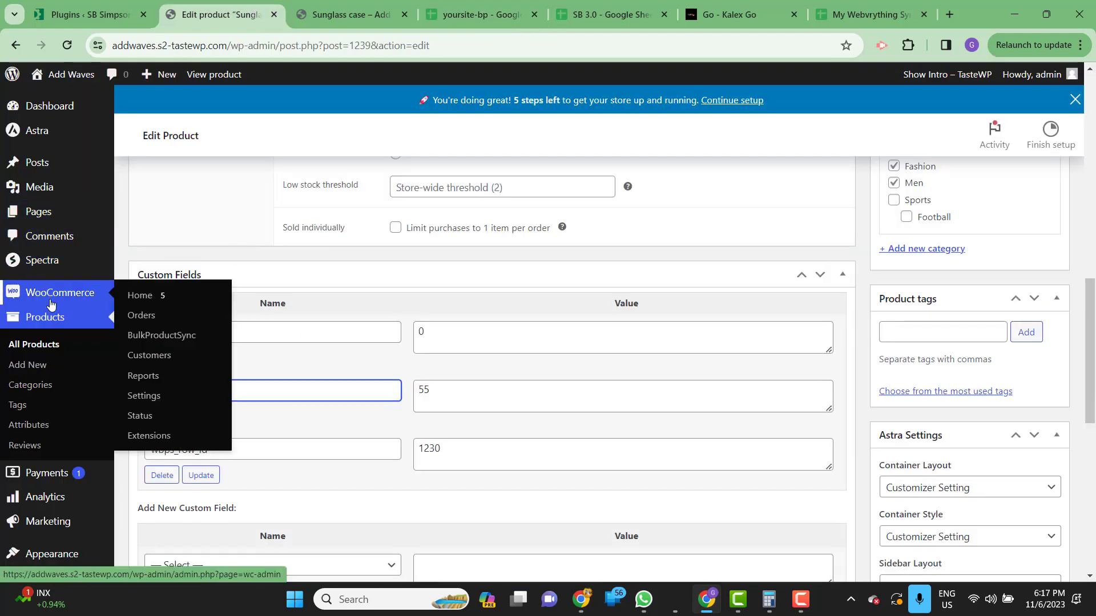
pyautogui.click(513, 19)
pyautogui.click(224, 24)
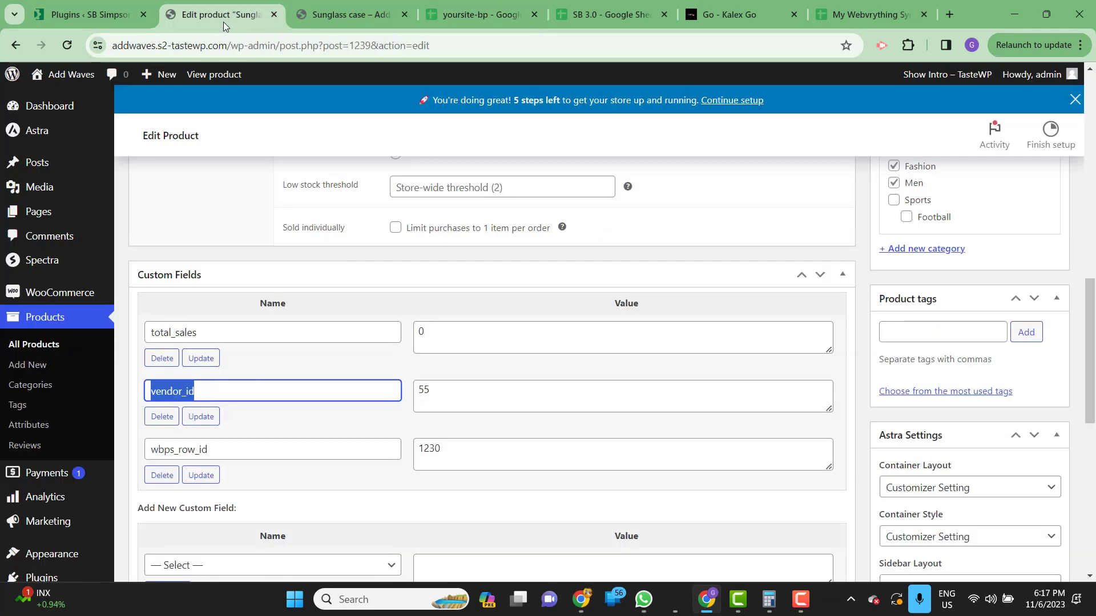
pyautogui.click(60, 351)
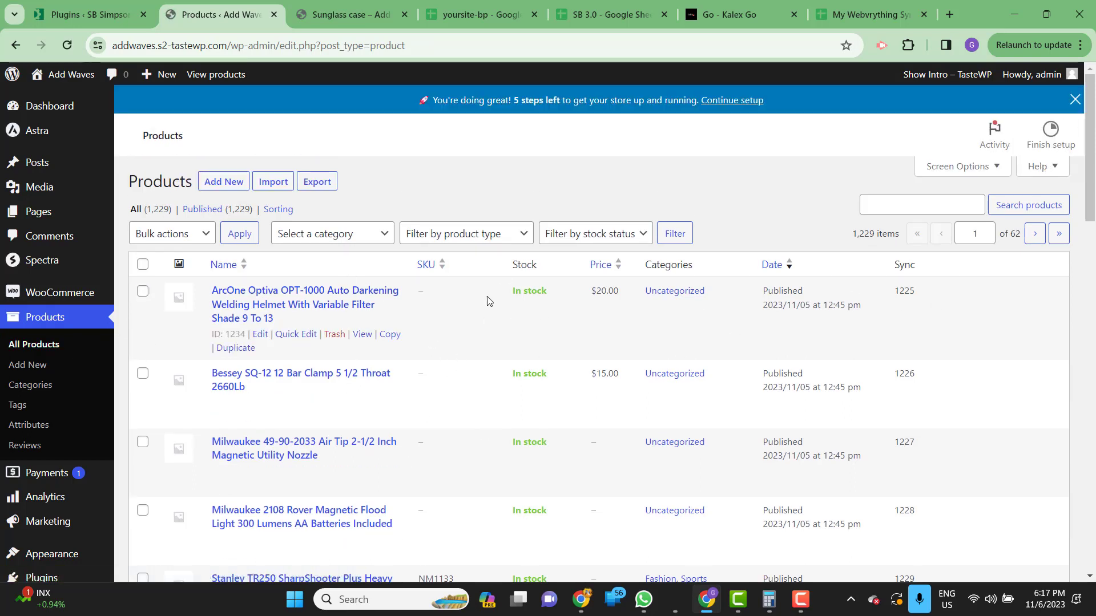
pyautogui.click(504, 19)
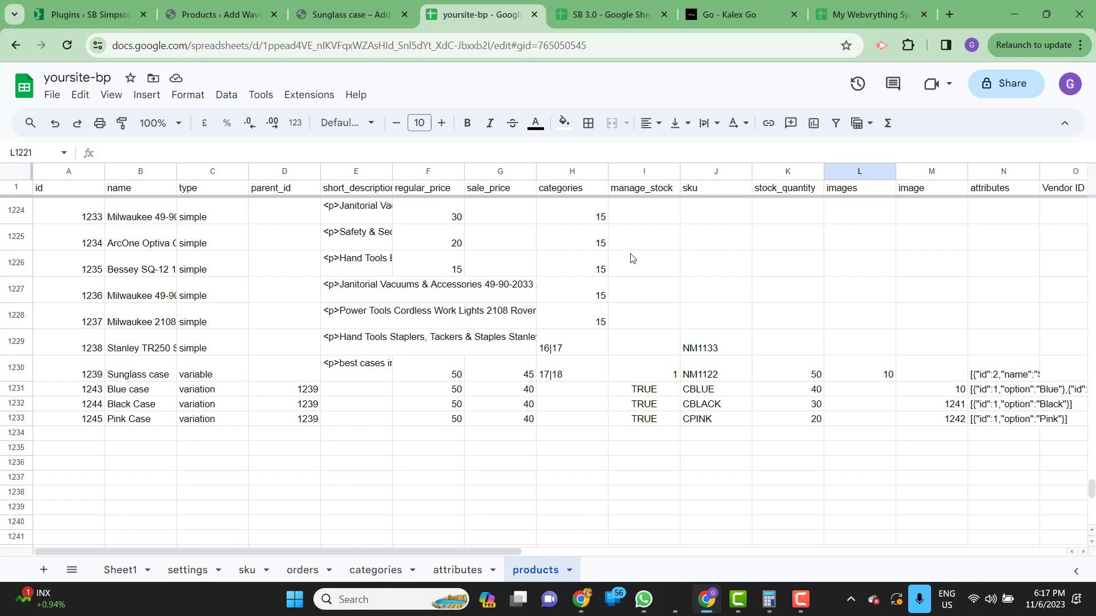
pyautogui.press('F9')
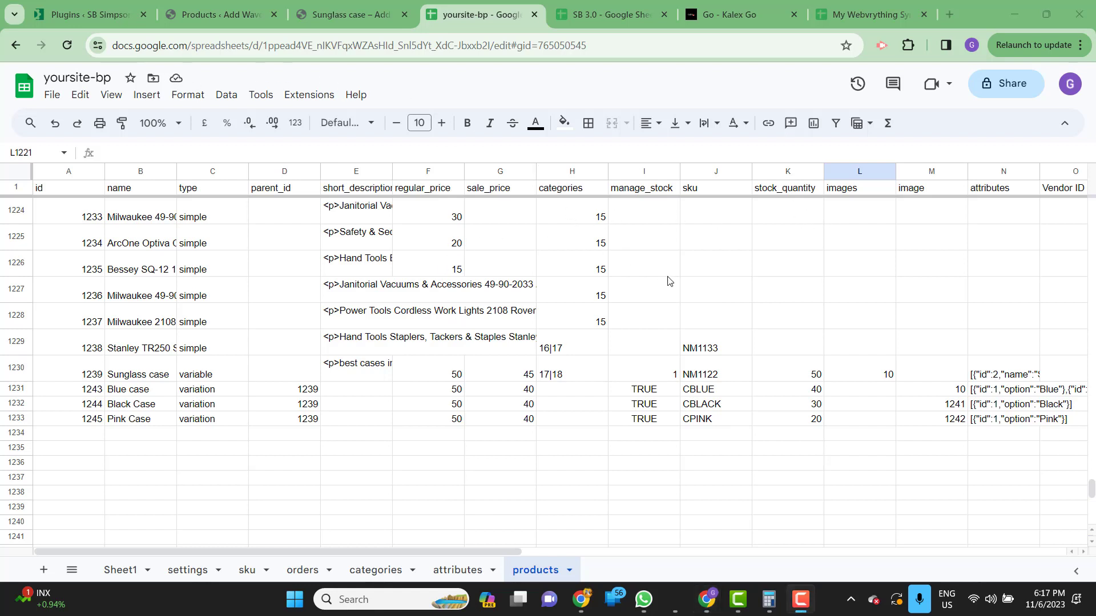
# Step: Open the sheet's Apps Script project and start a new deployment of type Web app
pyautogui.click(328, 101)
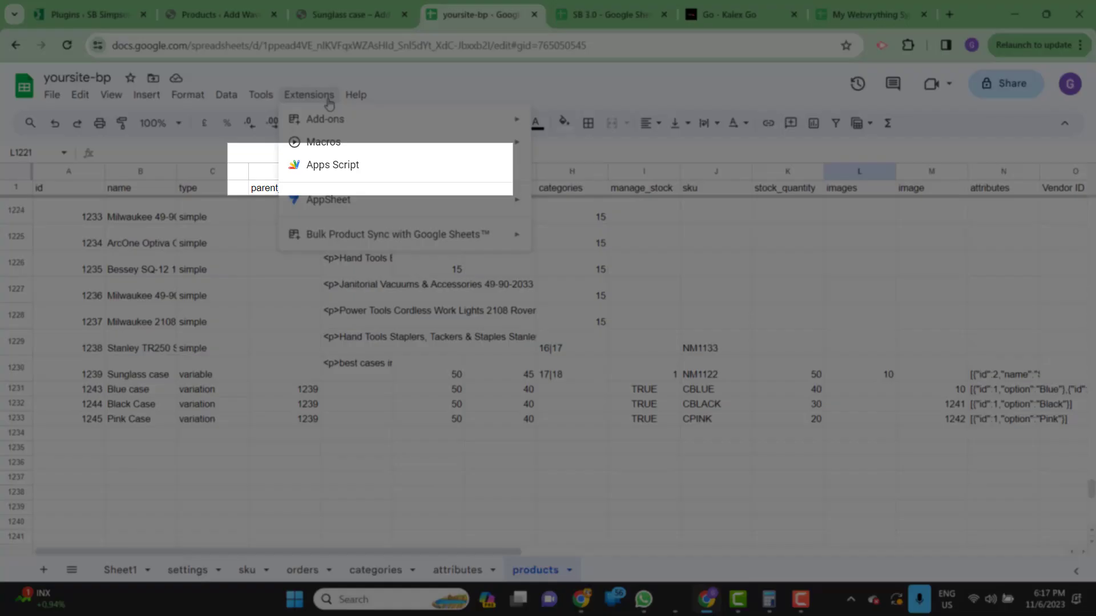
pyautogui.click(378, 172)
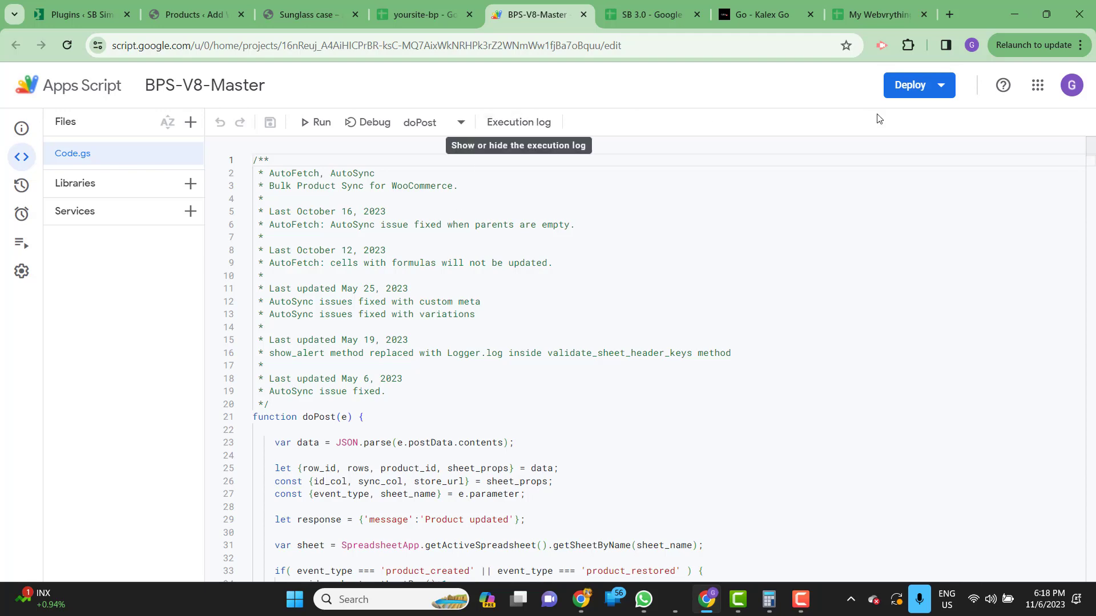
pyautogui.click(926, 88)
pyautogui.click(939, 121)
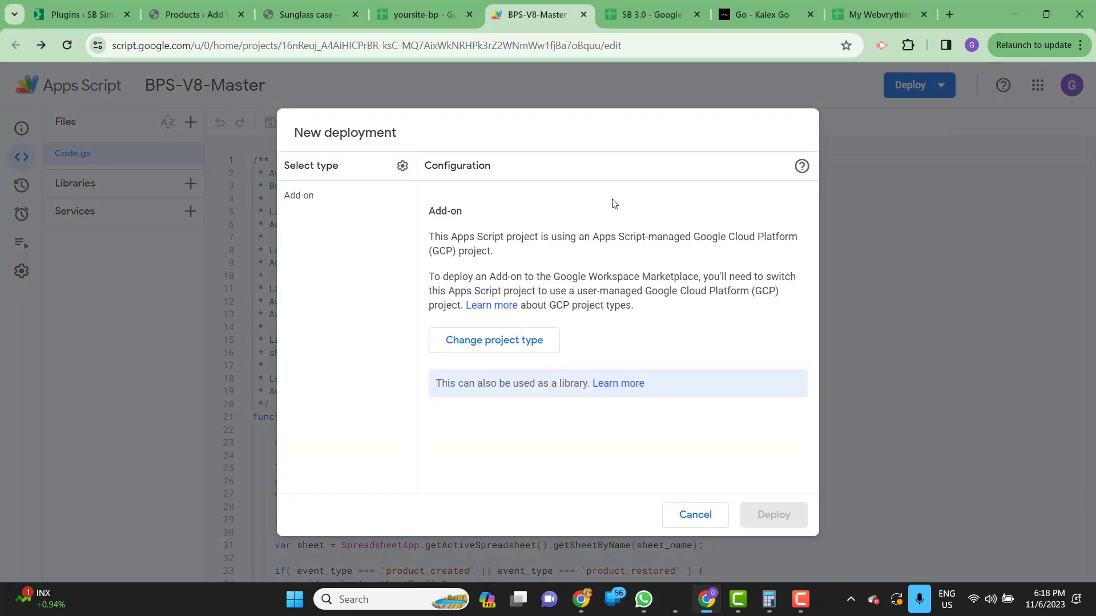
pyautogui.click(402, 165)
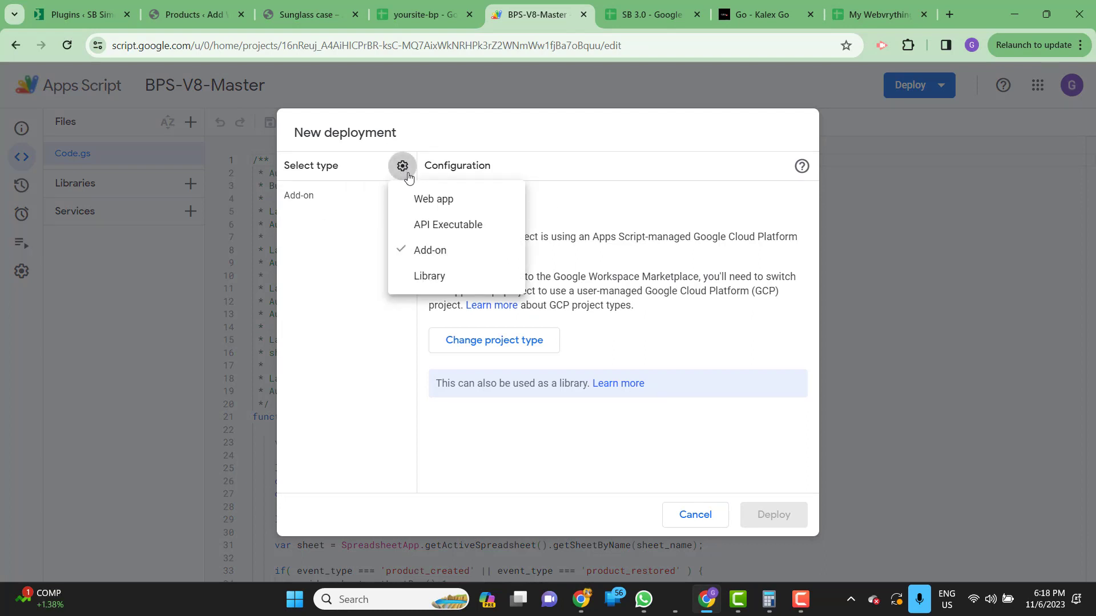
pyautogui.click(429, 201)
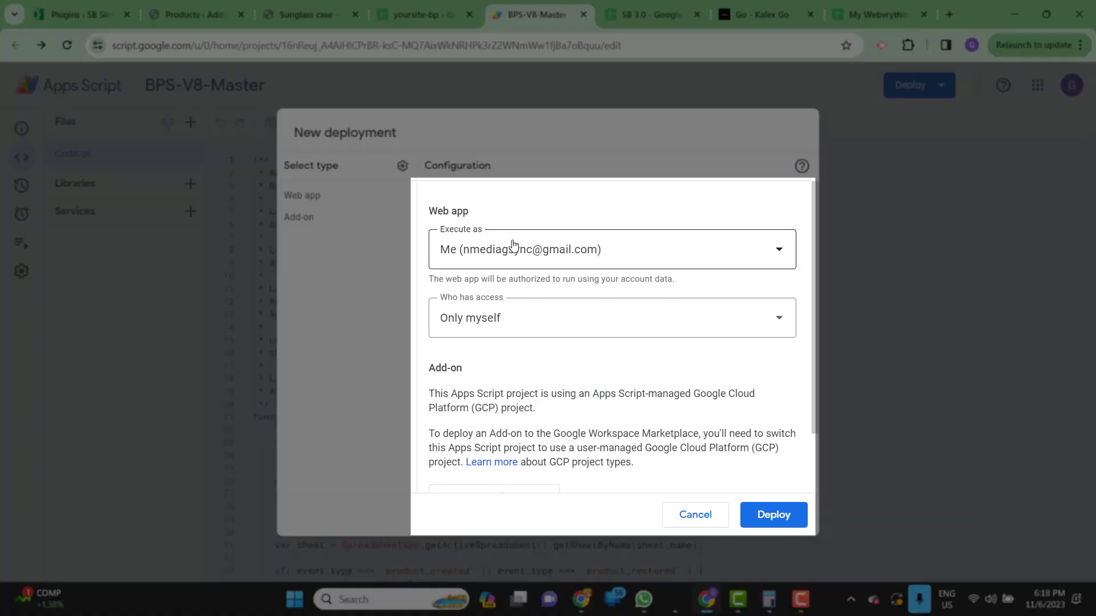
# Step: Give Anyone access to the web app and deploy it, keeping it executing as the current account
pyautogui.click(520, 324)
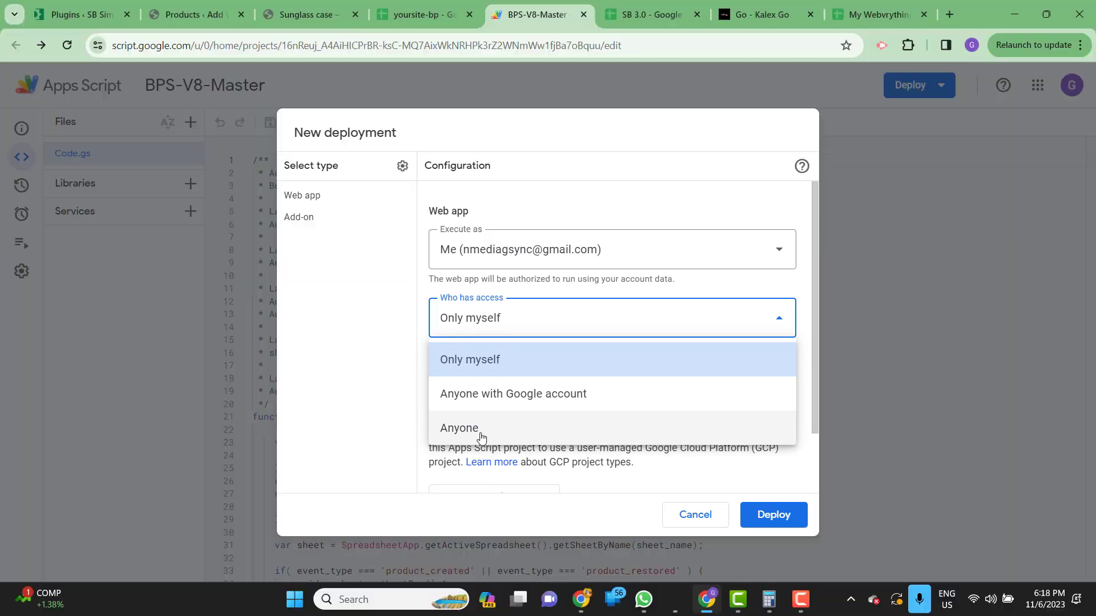
pyautogui.click(462, 434)
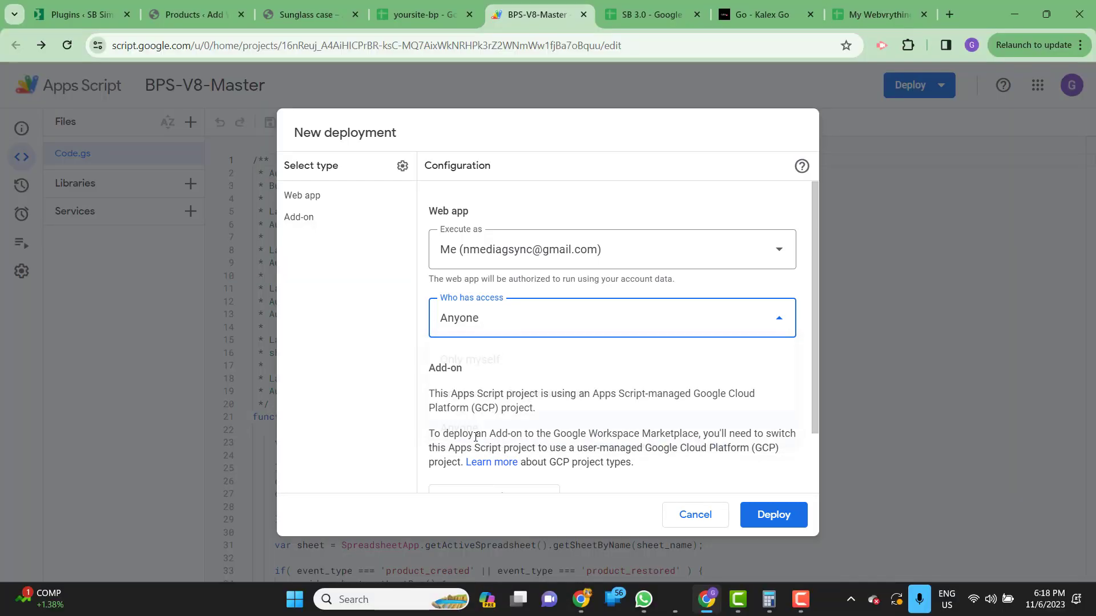
pyautogui.moveTo(817, 398); pyautogui.dragTo(824, 432)
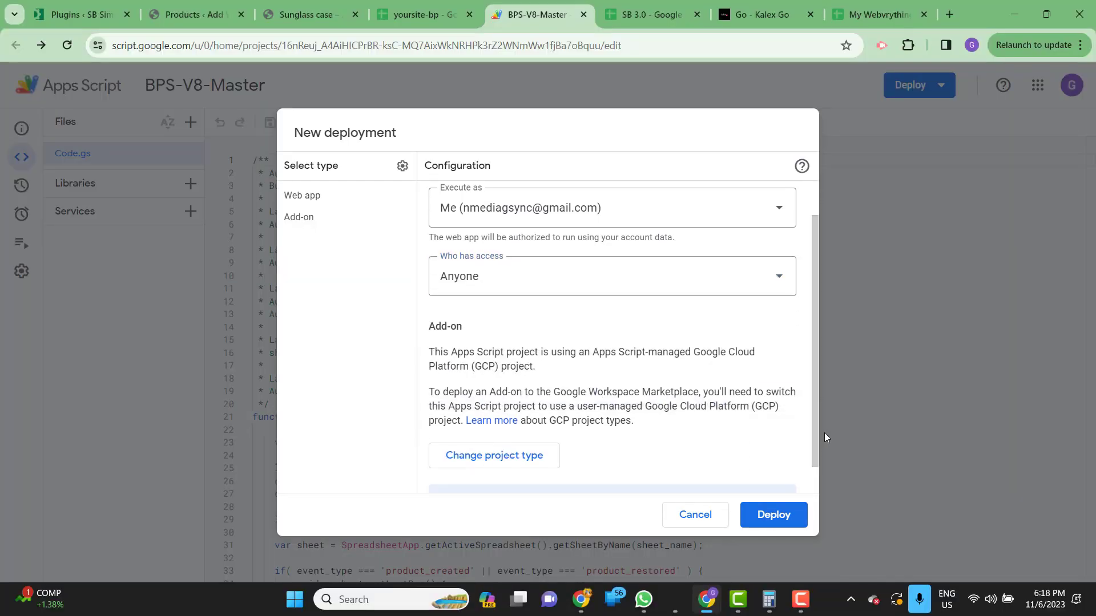
pyautogui.click(773, 516)
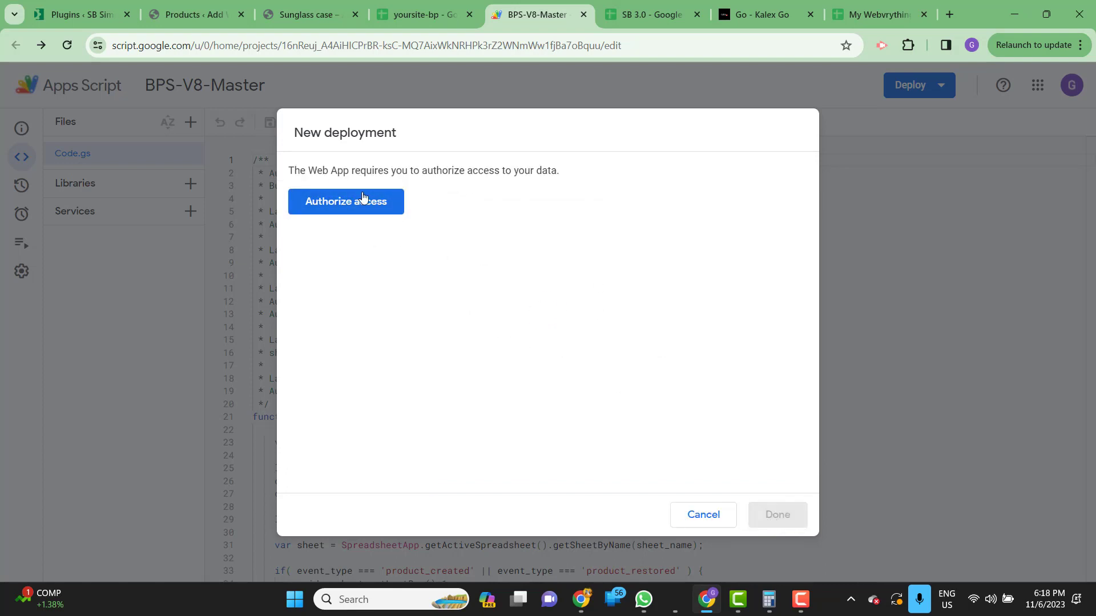
# Step: Authorize the web app's access with the signed-in Google account, continue to BPS-V8-Master despite the unverified status and allow the requested permissions
pyautogui.click(352, 209)
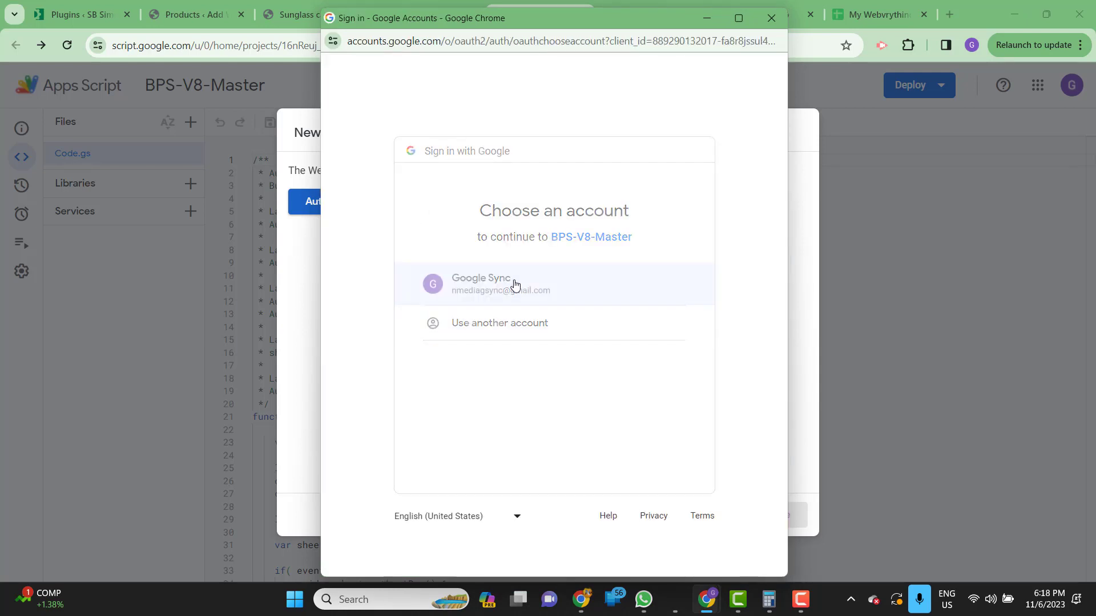
pyautogui.click(514, 284)
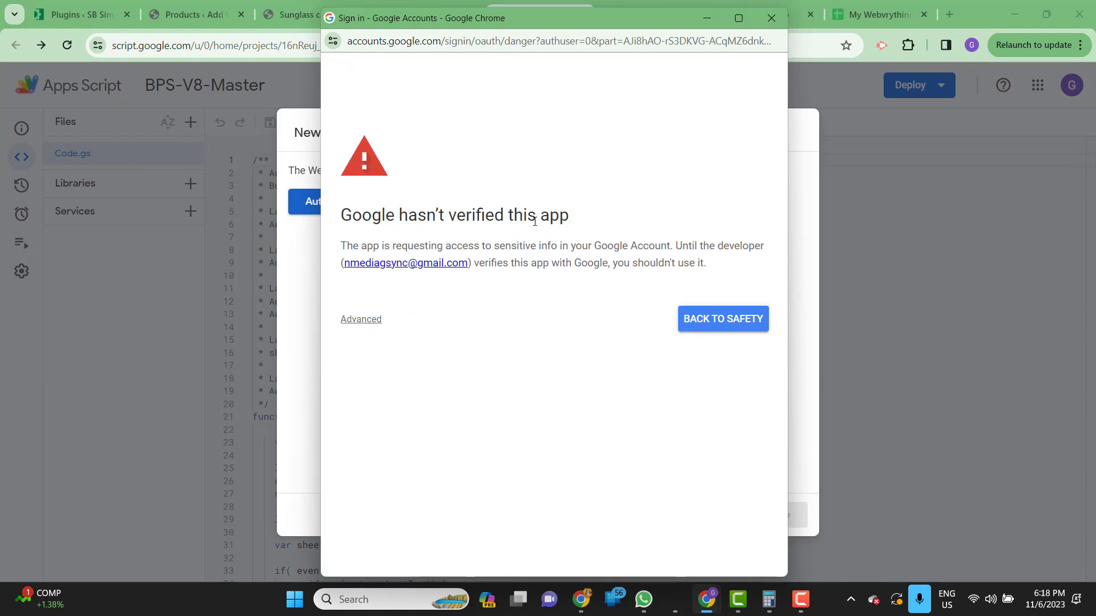
pyautogui.click(374, 320)
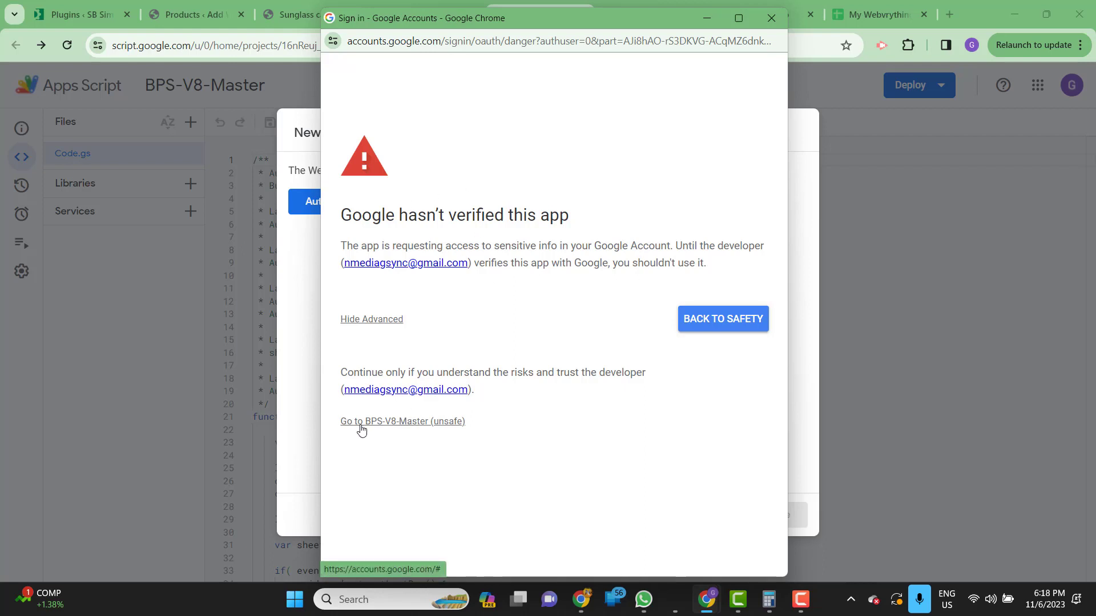
pyautogui.click(428, 422)
pyautogui.scroll(-1, 620, 488)
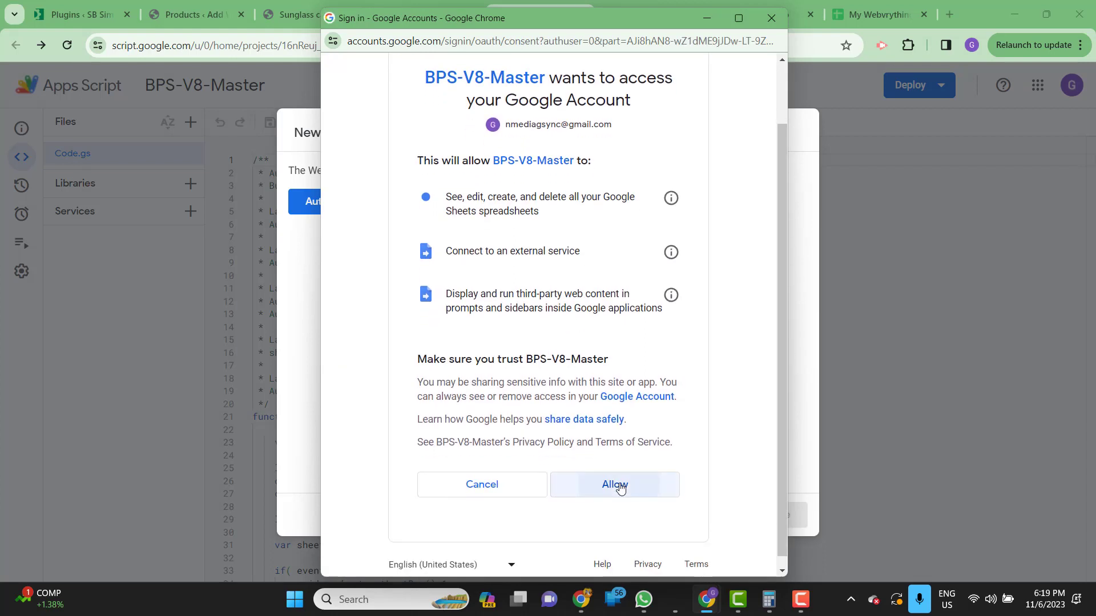
pyautogui.click(620, 488)
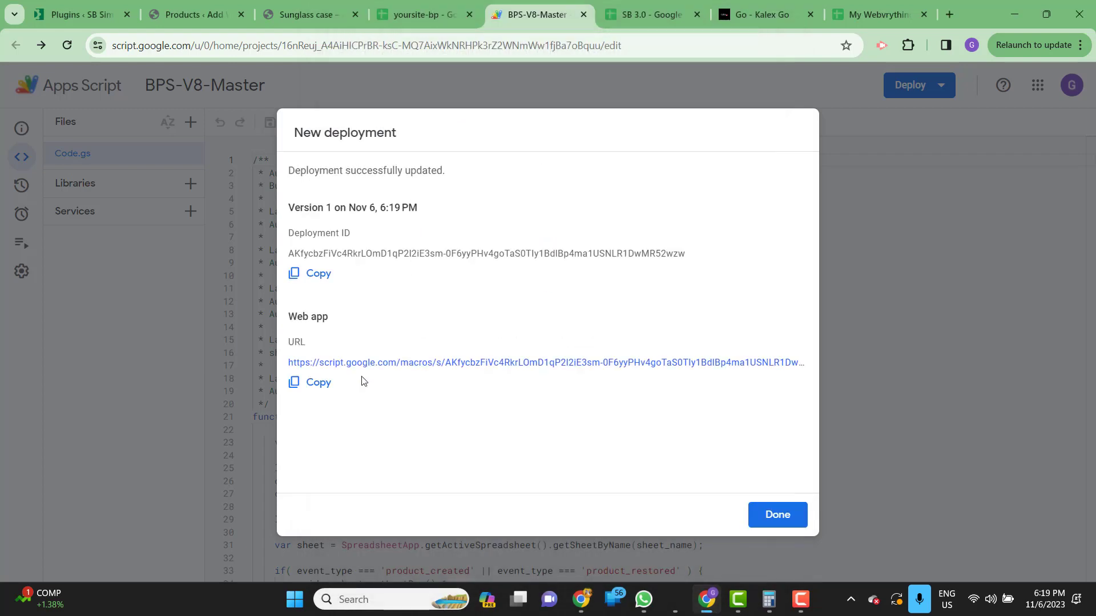
# Step: Copy the deployed web app's URL, finish the deployment and close the Apps Script project
pyautogui.click(320, 388)
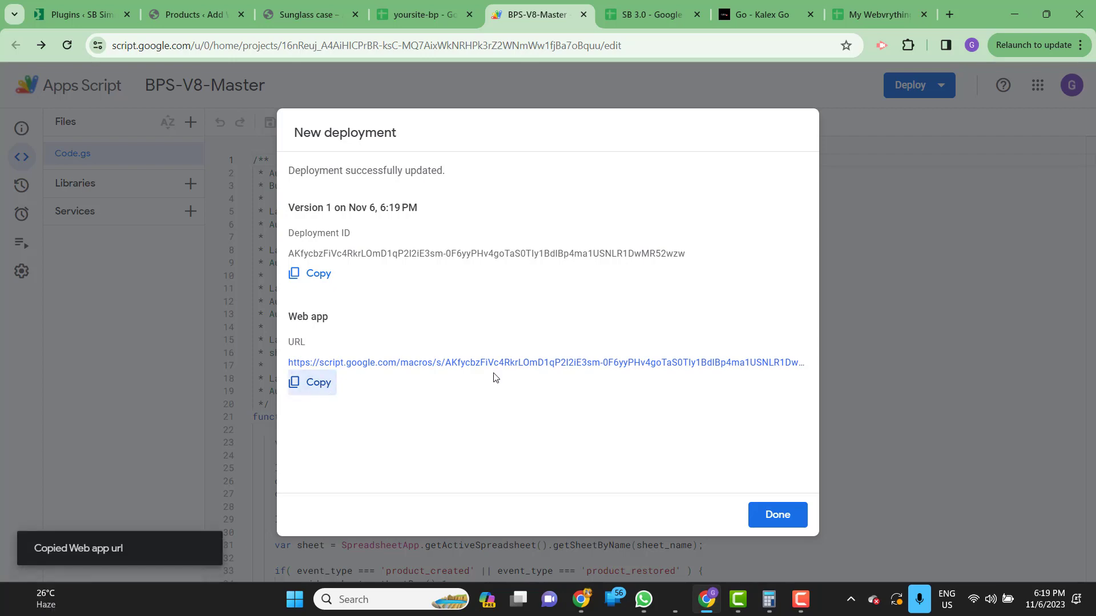
pyautogui.click(777, 516)
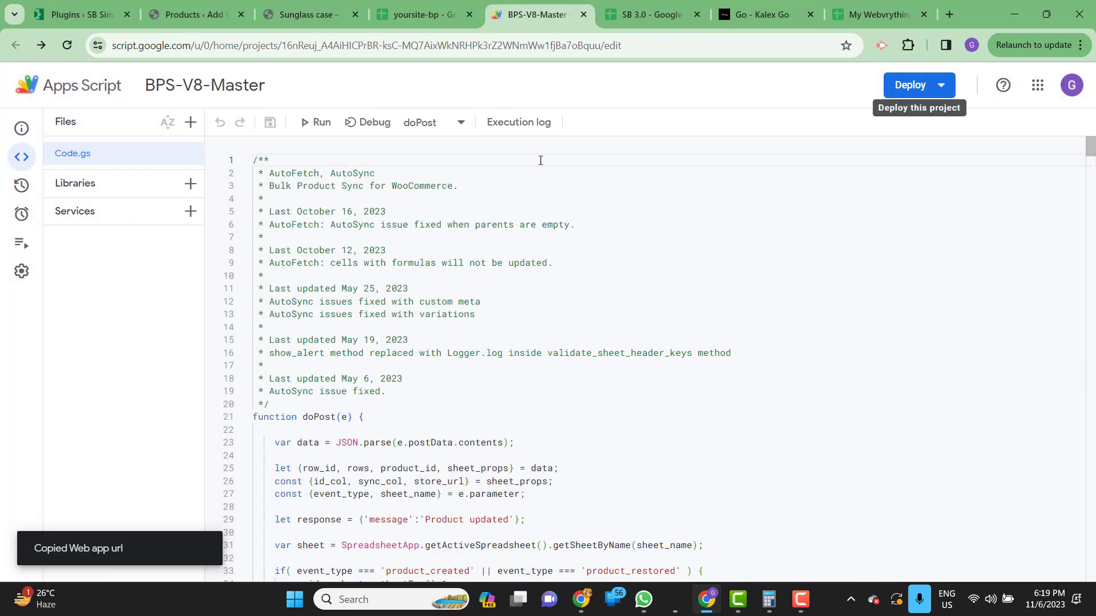
pyautogui.click(583, 18)
# Step: Enable AutoFetch in the Bulk Product Sync settings using the copied WebApp URL, and close the settings
pyautogui.click(311, 95)
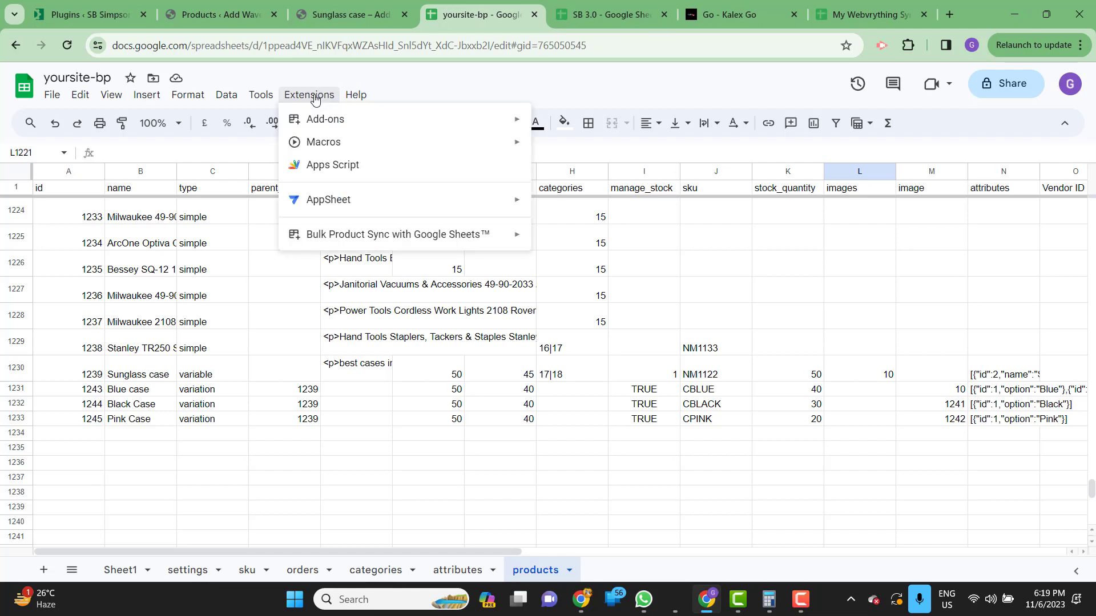
pyautogui.moveTo(502, 235)
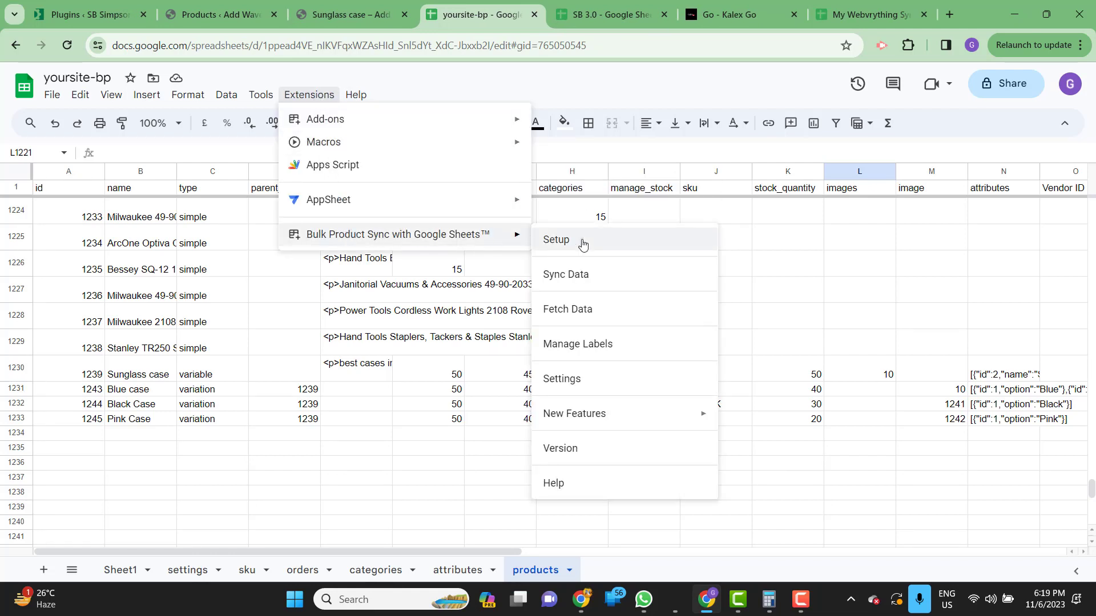
pyautogui.click(581, 387)
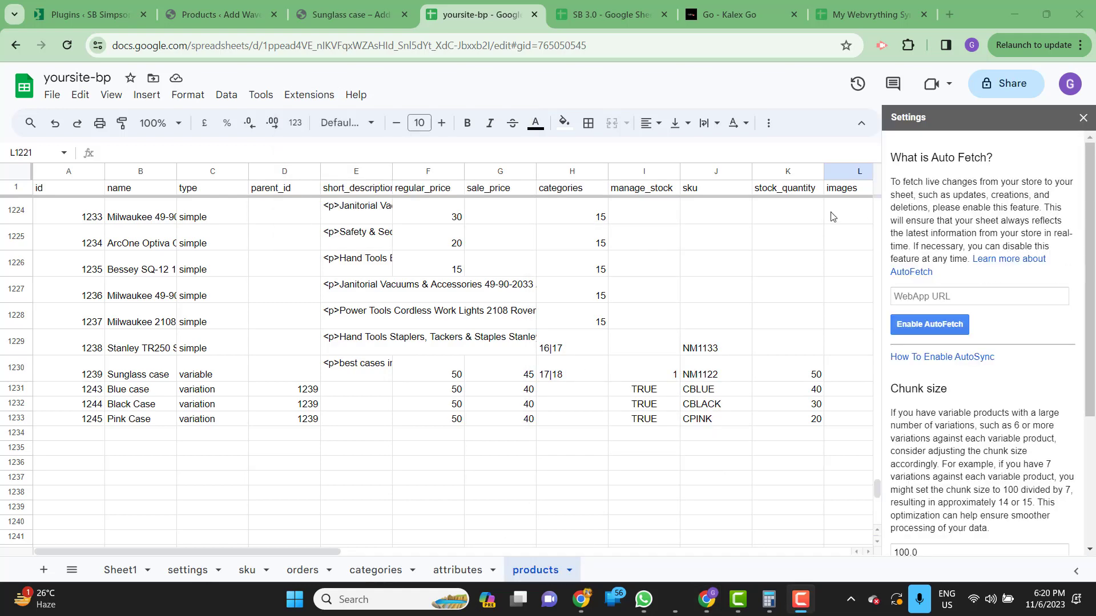
pyautogui.rightClick(937, 296)
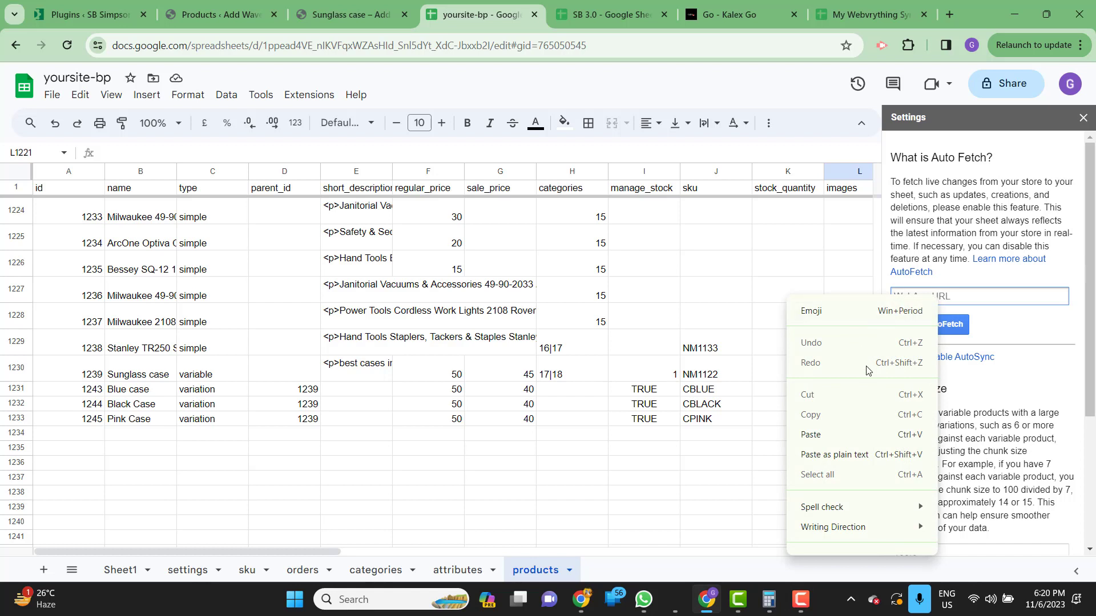
pyautogui.click(855, 455)
pyautogui.click(937, 329)
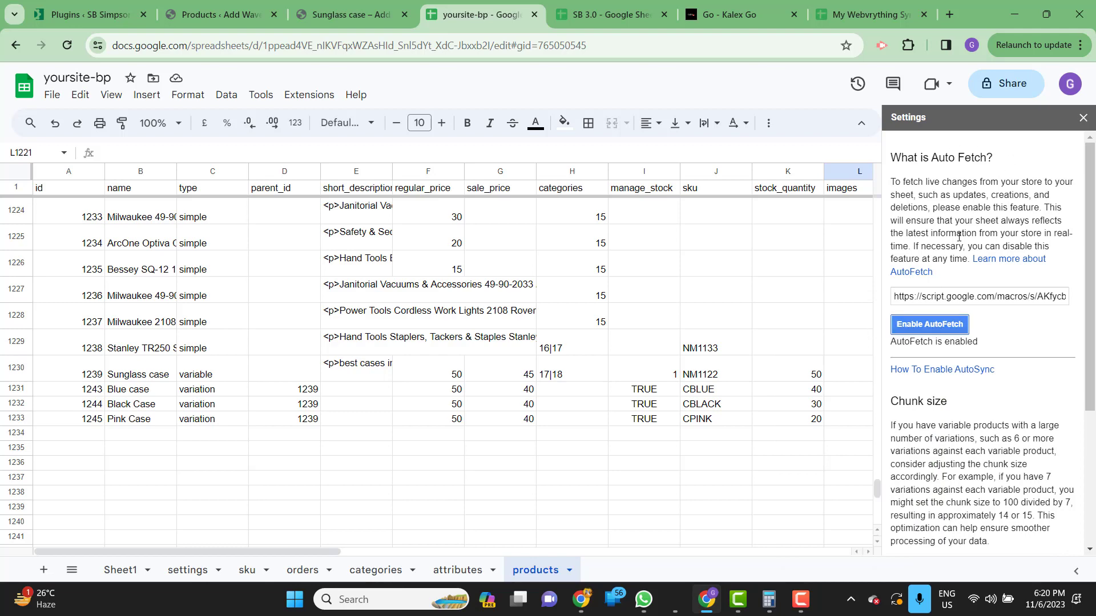
pyautogui.scroll(-1, 1025, 180)
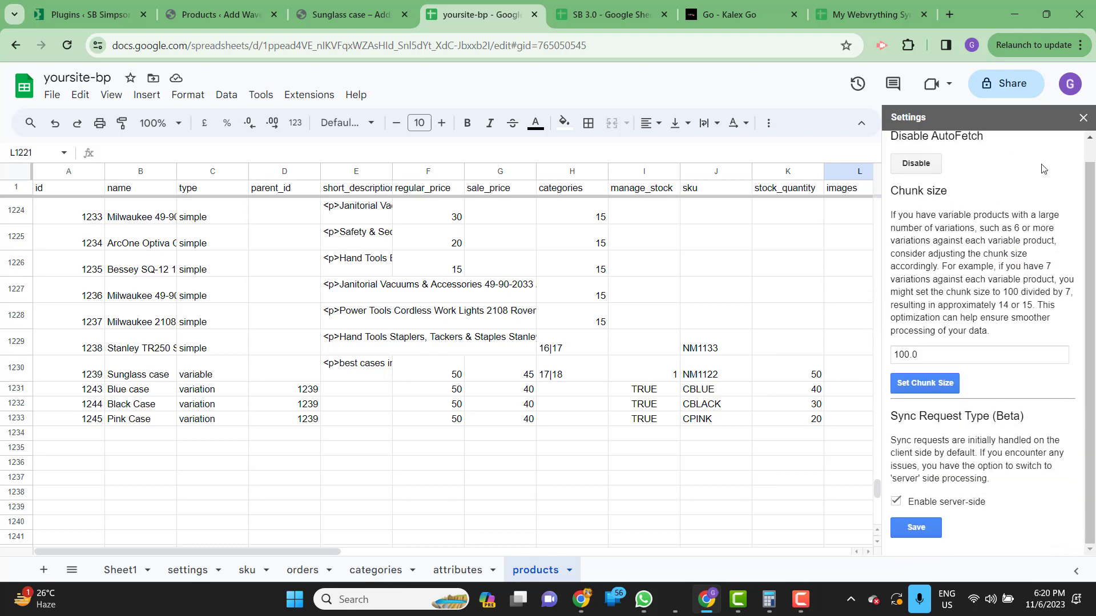
pyautogui.click(1081, 120)
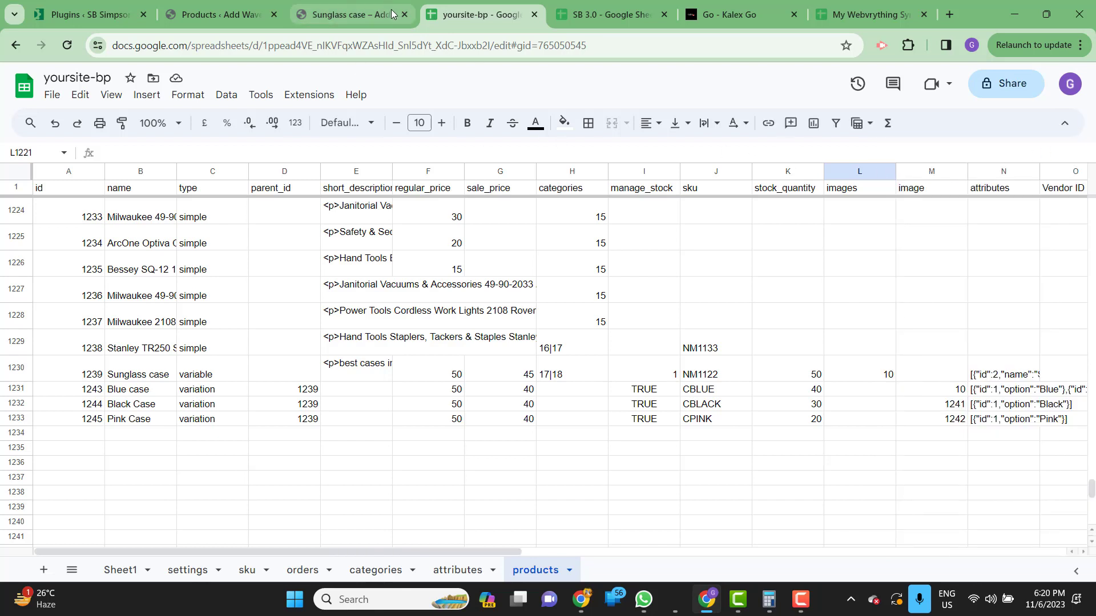
# Step: Open the Sunglass case product from the store admin's product list and rename it "Sunglass cases for men"
pyautogui.click(358, 21)
pyautogui.click(226, 14)
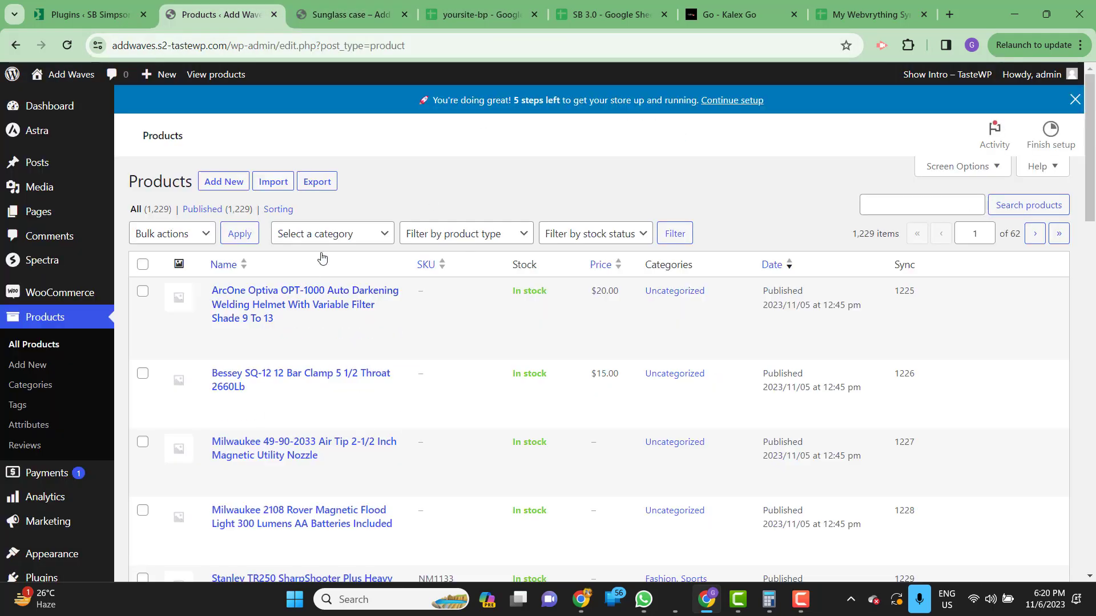
pyautogui.scroll(-3, 416, 355)
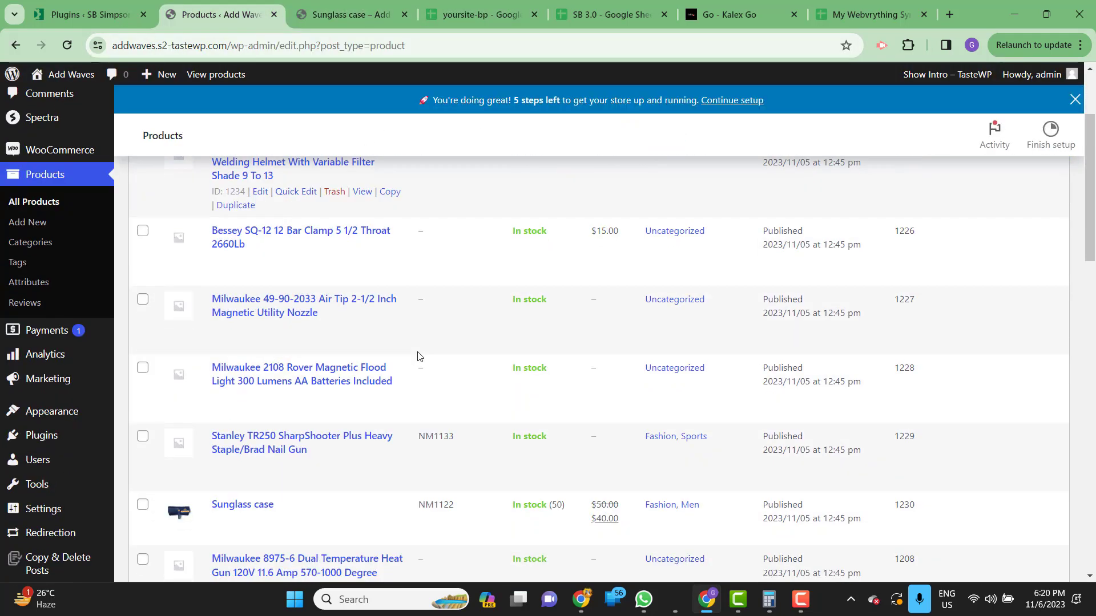
pyautogui.click(251, 506)
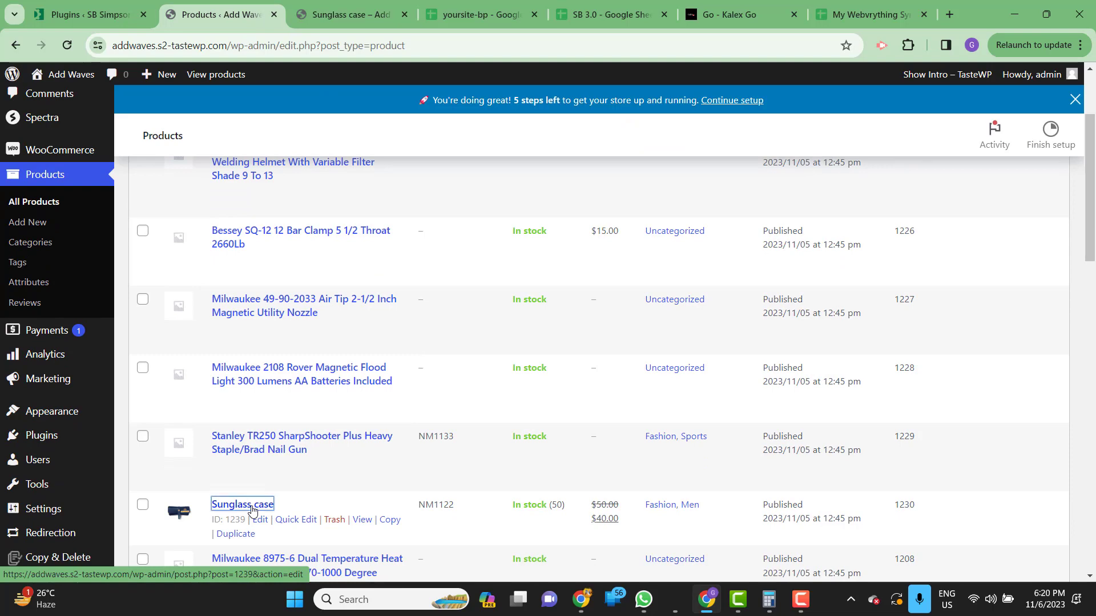
pyautogui.write('s for men')
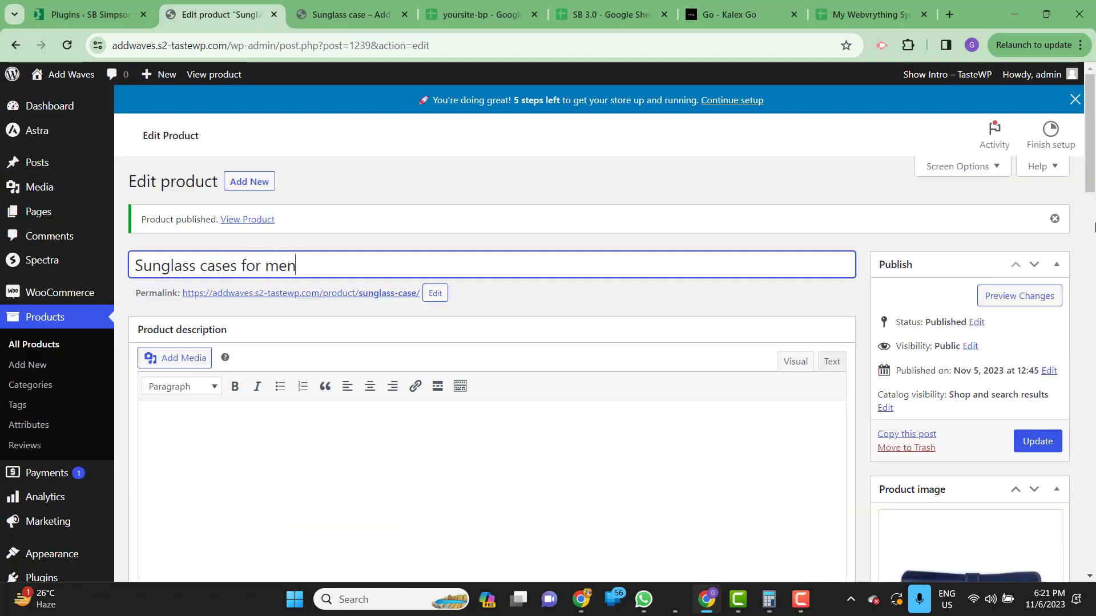
# Step: Set the stock quantity of the product's Black variation to 100
pyautogui.scroll(-3, 548, 328)
pyautogui.scroll(-6, 283, 366)
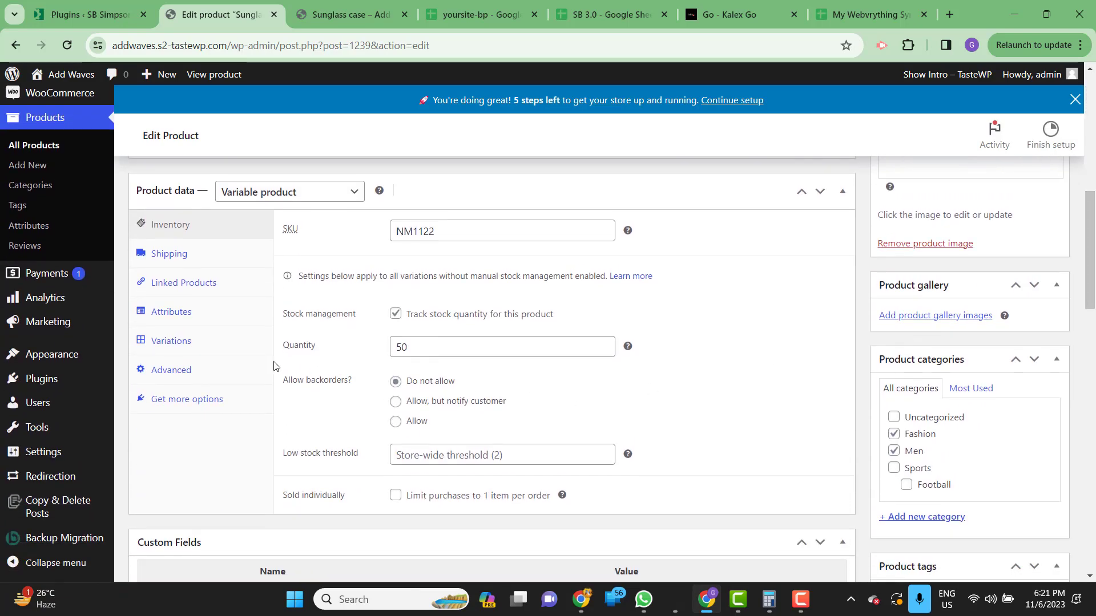
pyautogui.click(197, 347)
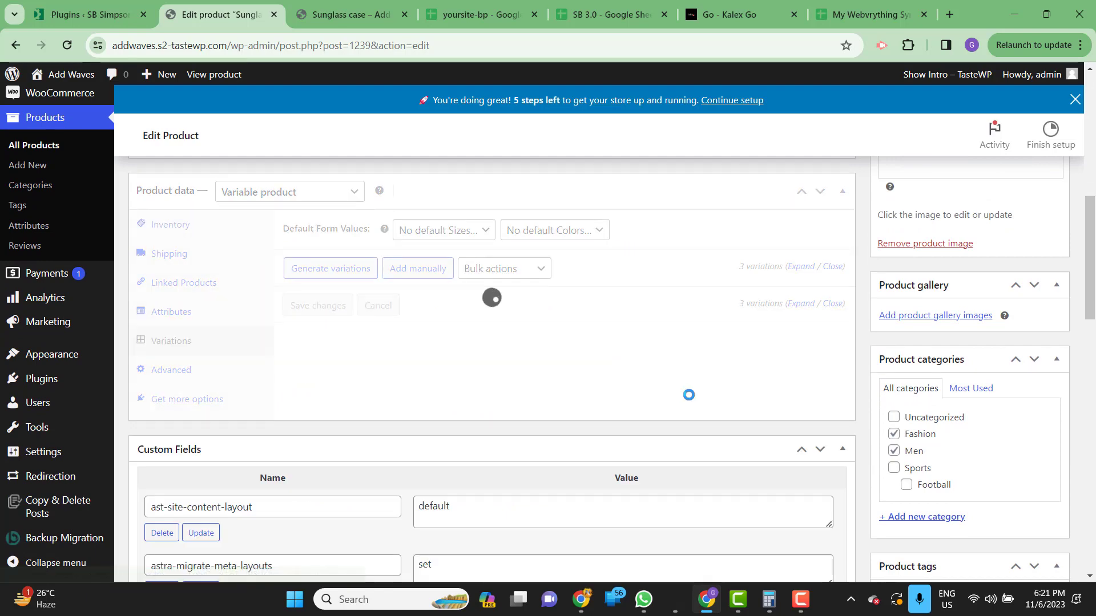
pyautogui.scroll(-4, 690, 400)
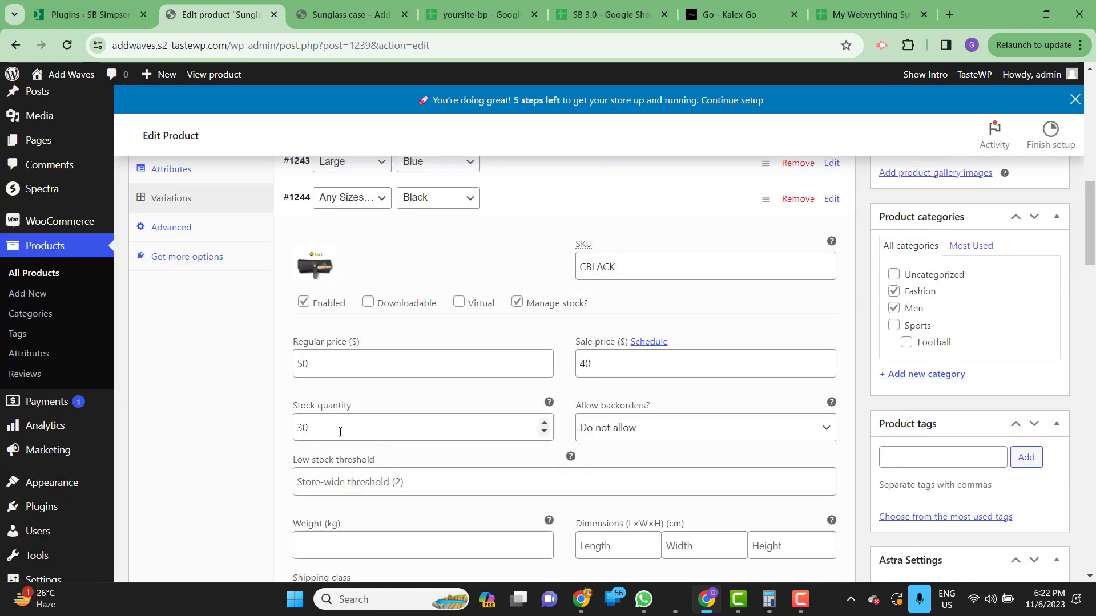
pyautogui.moveTo(337, 431); pyautogui.dragTo(287, 435)
pyautogui.write('100')
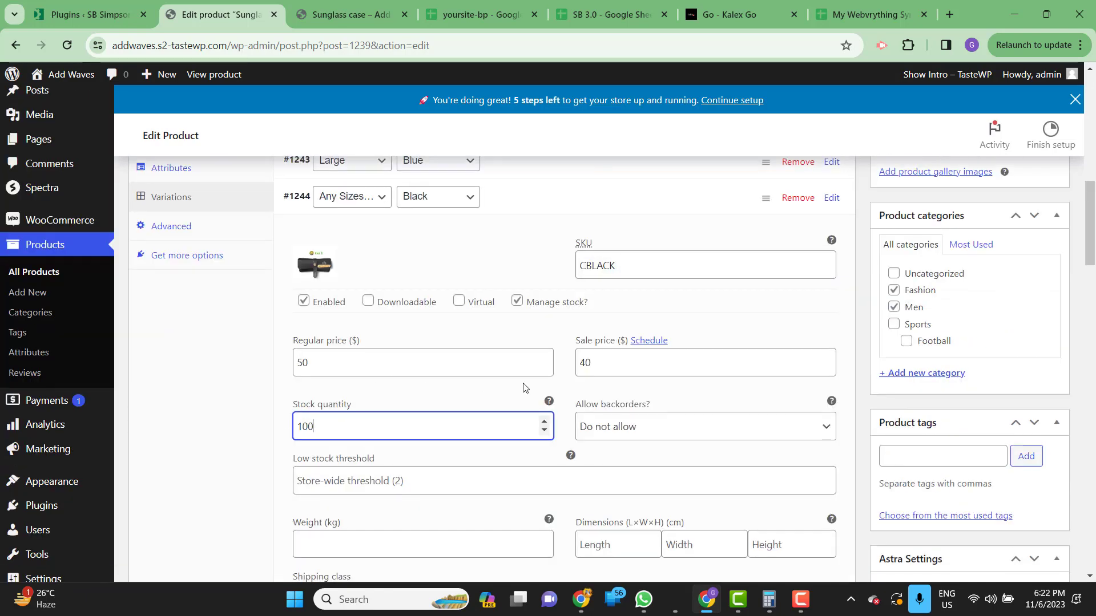
pyautogui.scroll(-2, 523, 387)
pyautogui.scroll(2, 438, 355)
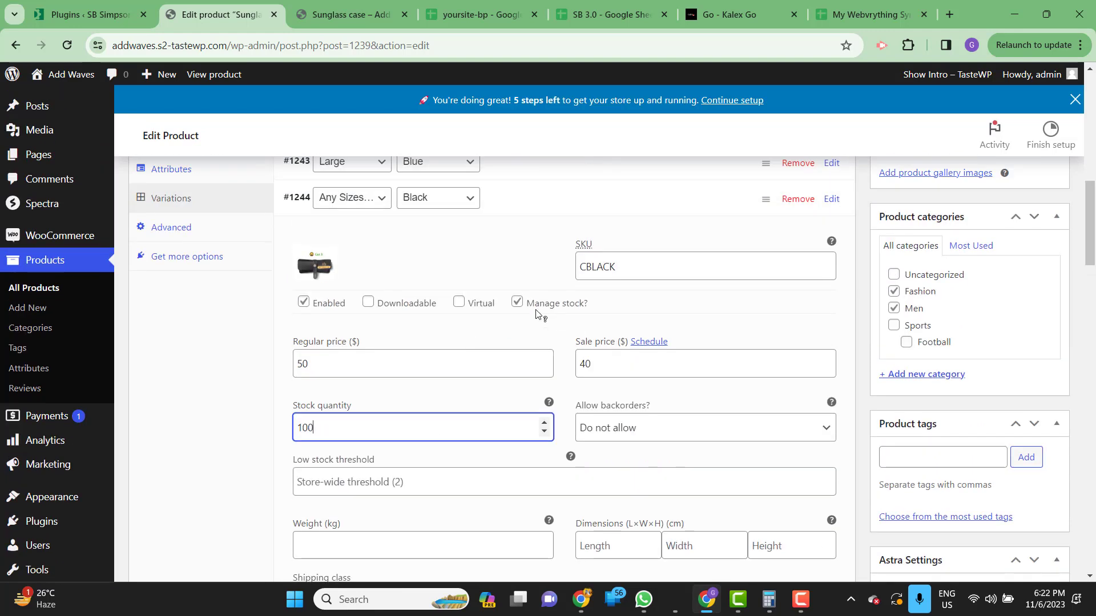
# Step: Change the Black variation's SKU to CBLACK55 and update the product
pyautogui.click(722, 273)
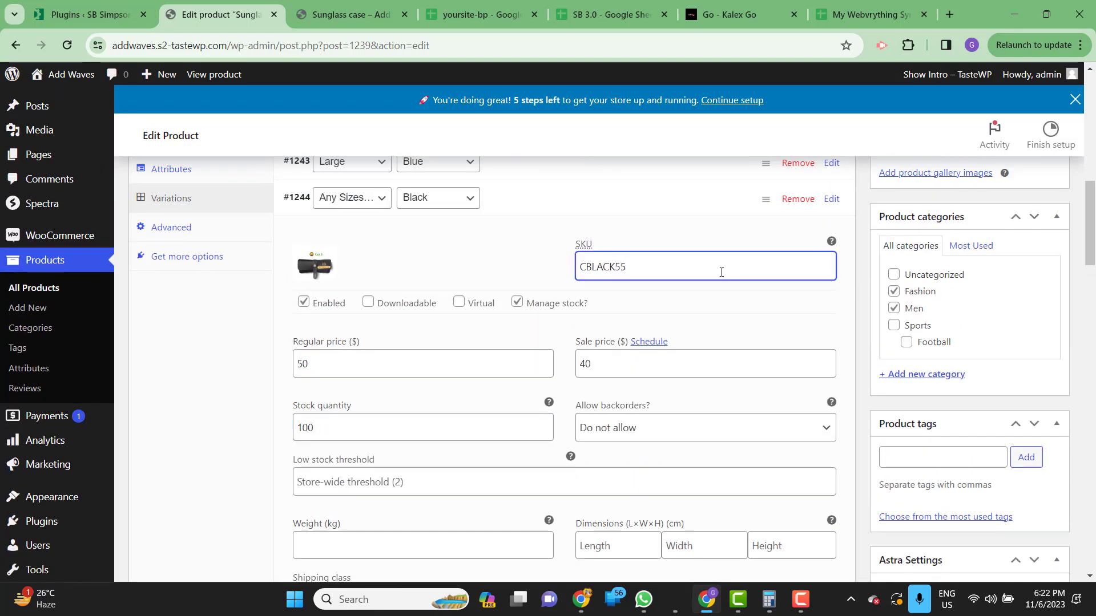
pyautogui.moveTo(1090, 245); pyautogui.dragTo(1090, 188)
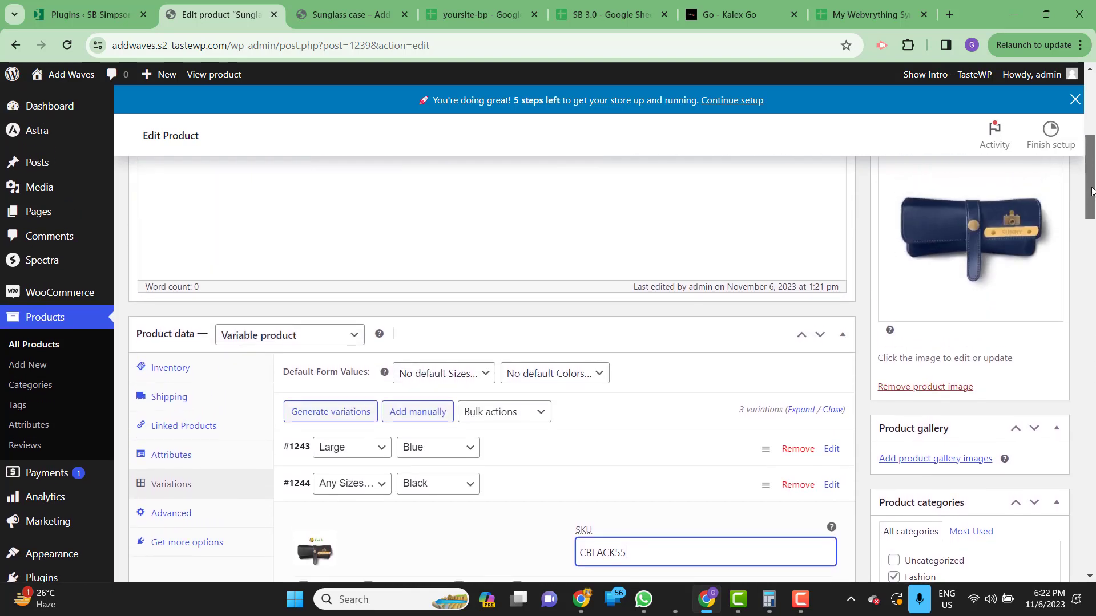
pyautogui.scroll(-1, 598, 466)
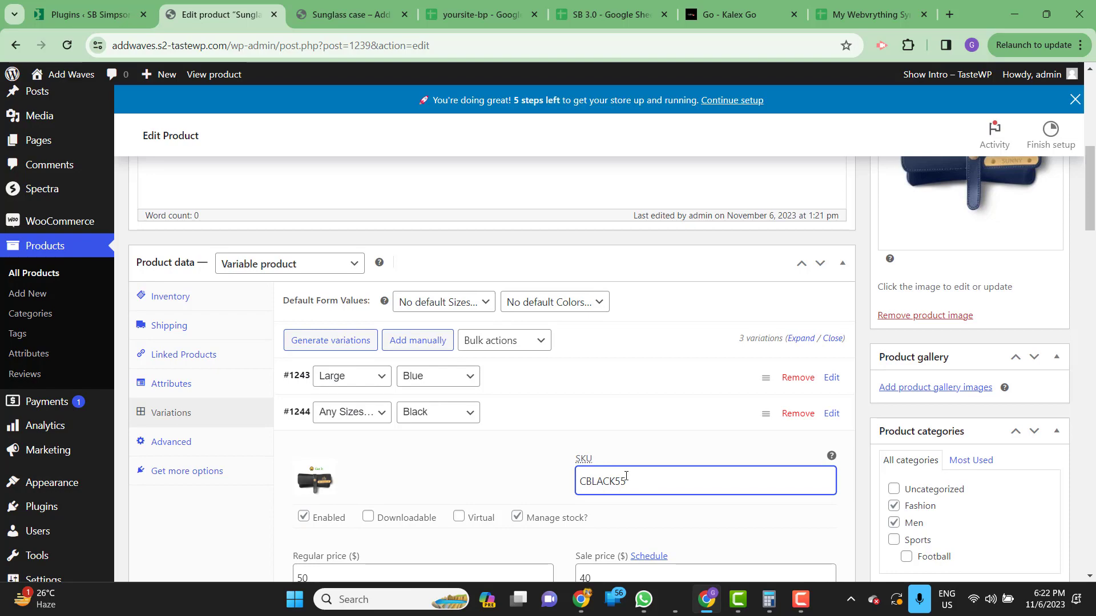
pyautogui.scroll(8, 617, 475)
pyautogui.scroll(-10, 446, 456)
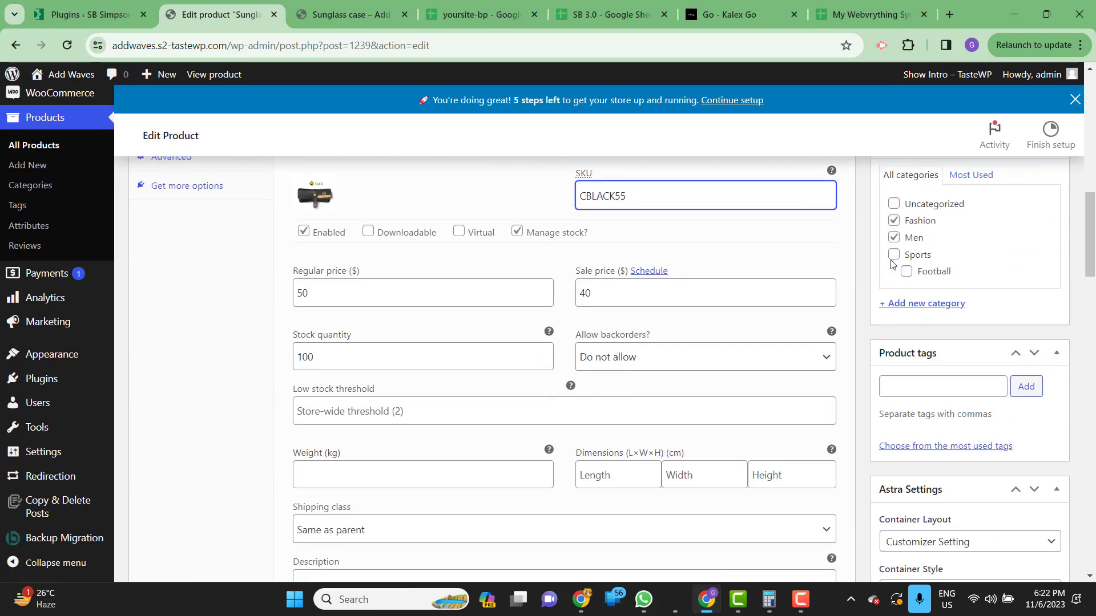
pyautogui.scroll(8, 1090, 227)
pyautogui.click(1039, 172)
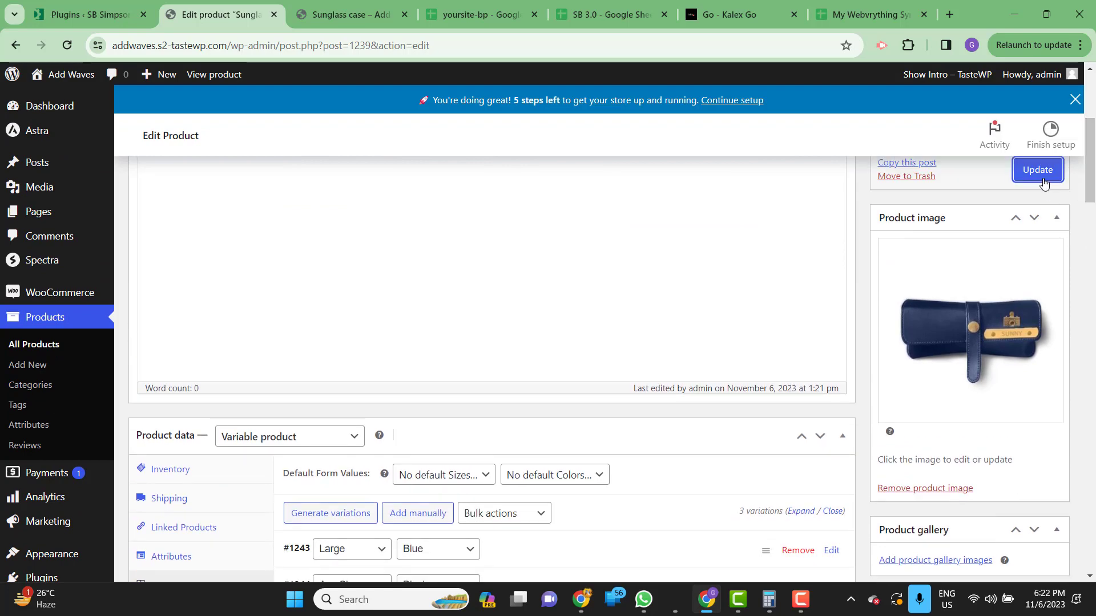
# Step: Return to the products sheet, check the Black variation's SKU and widen the name column to show the full product names
pyautogui.click(481, 16)
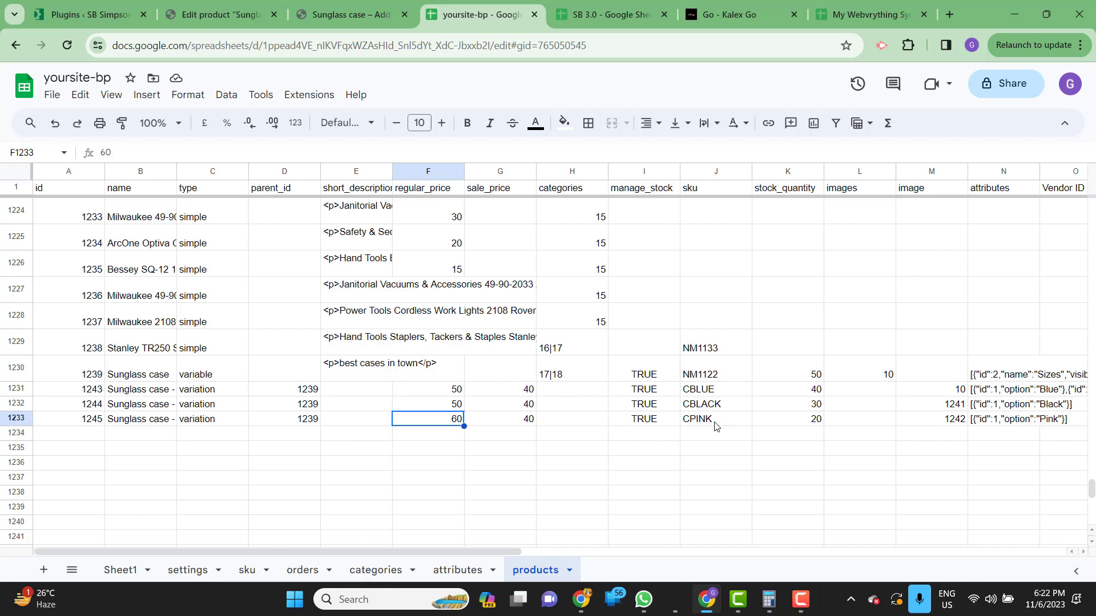
pyautogui.click(726, 409)
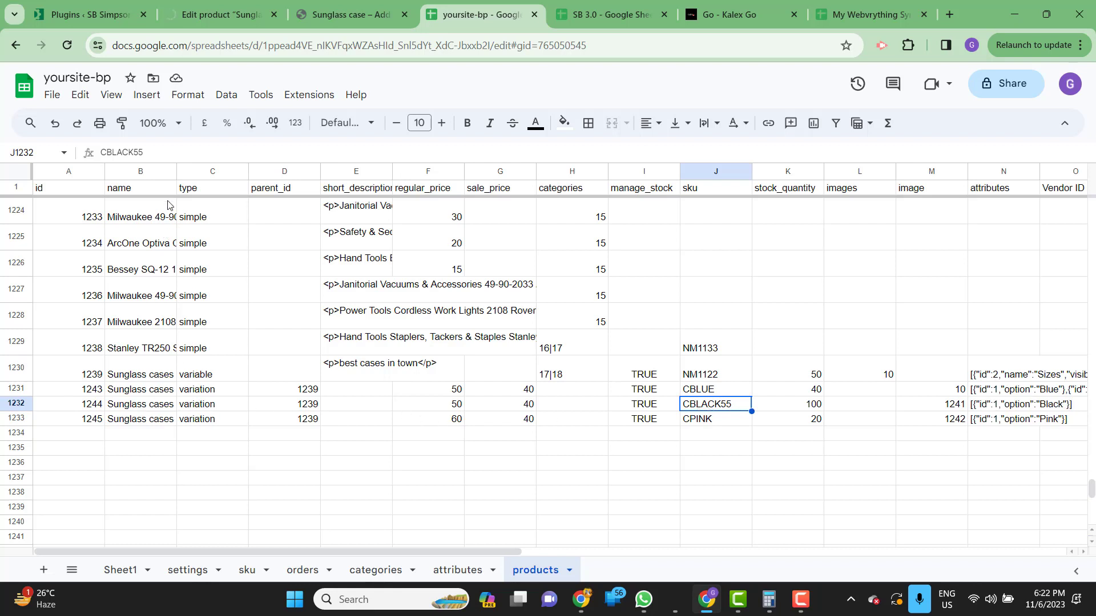
pyautogui.moveTo(177, 172); pyautogui.dragTo(247, 171)
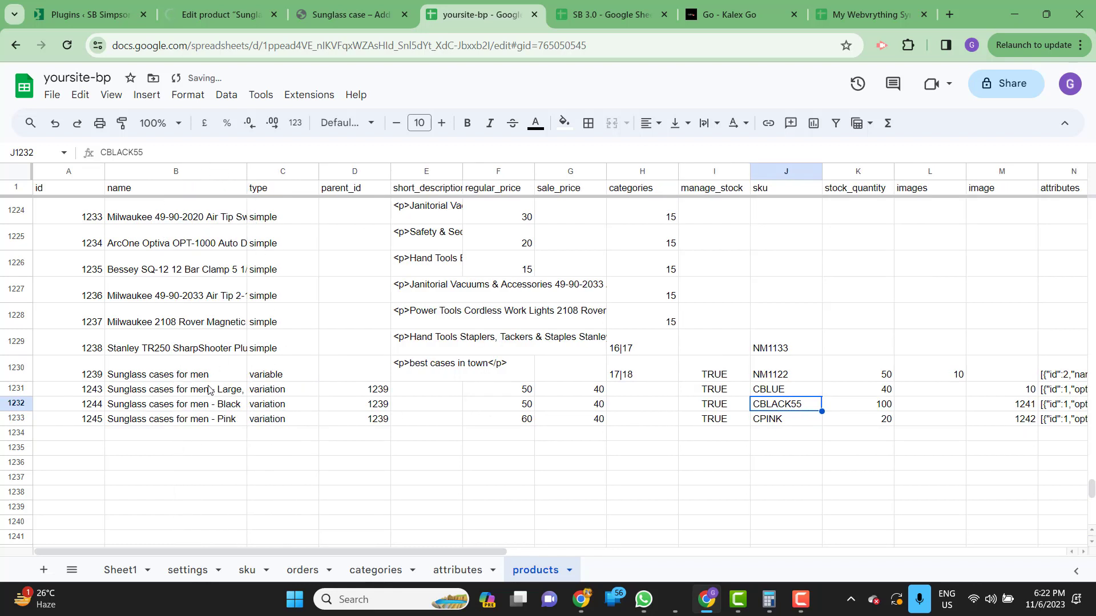
# Step: Check the parent product's name and the Black variation's SKU and stock quantity in the products sheet
pyautogui.click(164, 378)
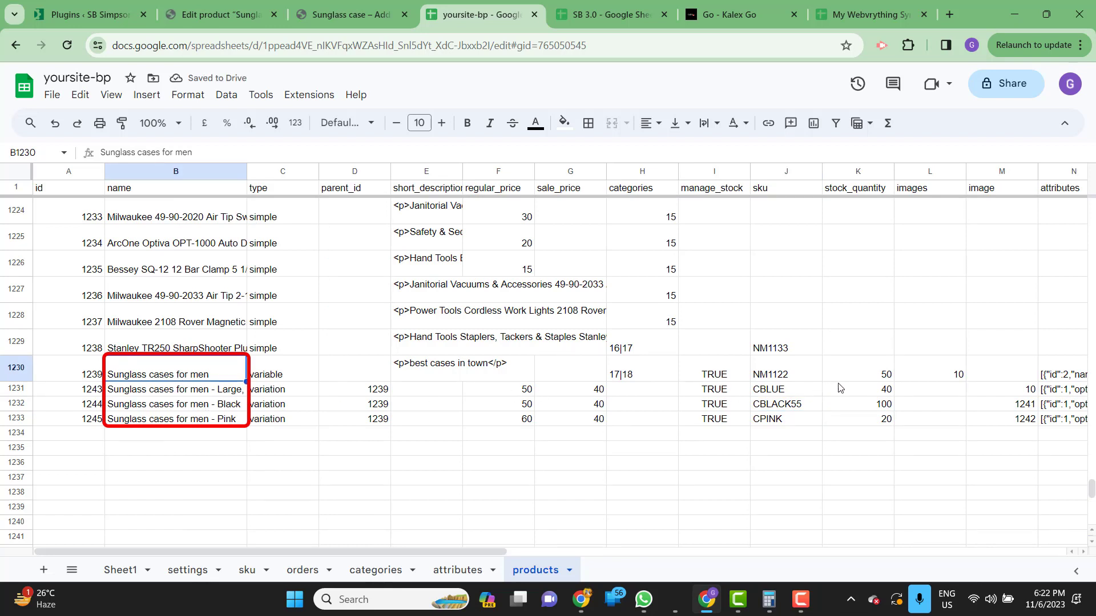
pyautogui.click(795, 408)
pyautogui.click(872, 413)
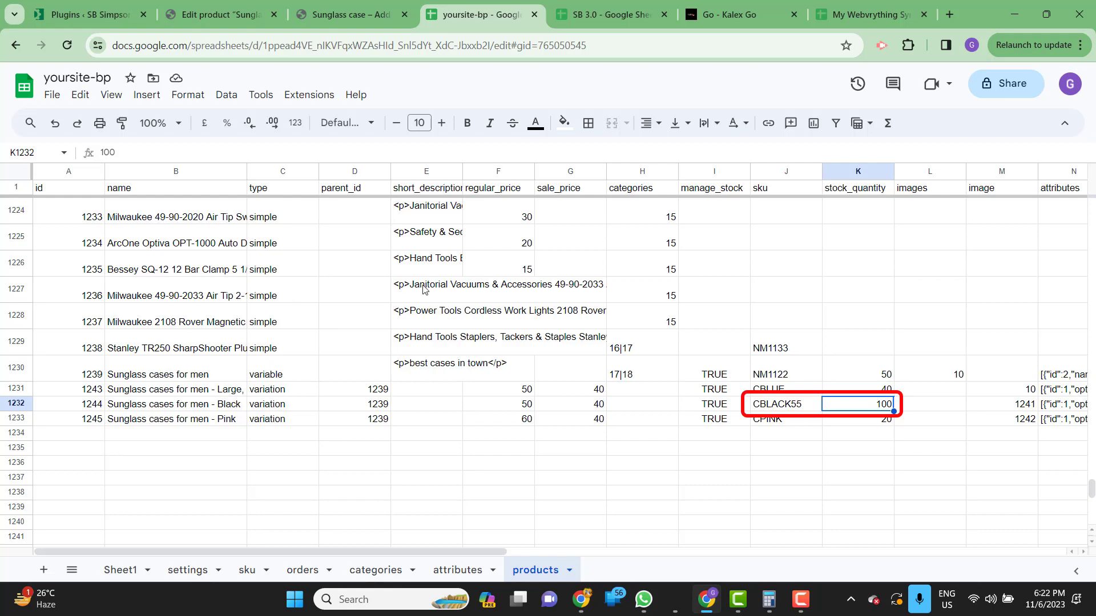
# Step: Compare the product's edit page and its Pink variation in the store admin with the rows in the products sheet
pyautogui.click(363, 17)
pyautogui.hotkey('ctrl', 'shift', 'Tab')
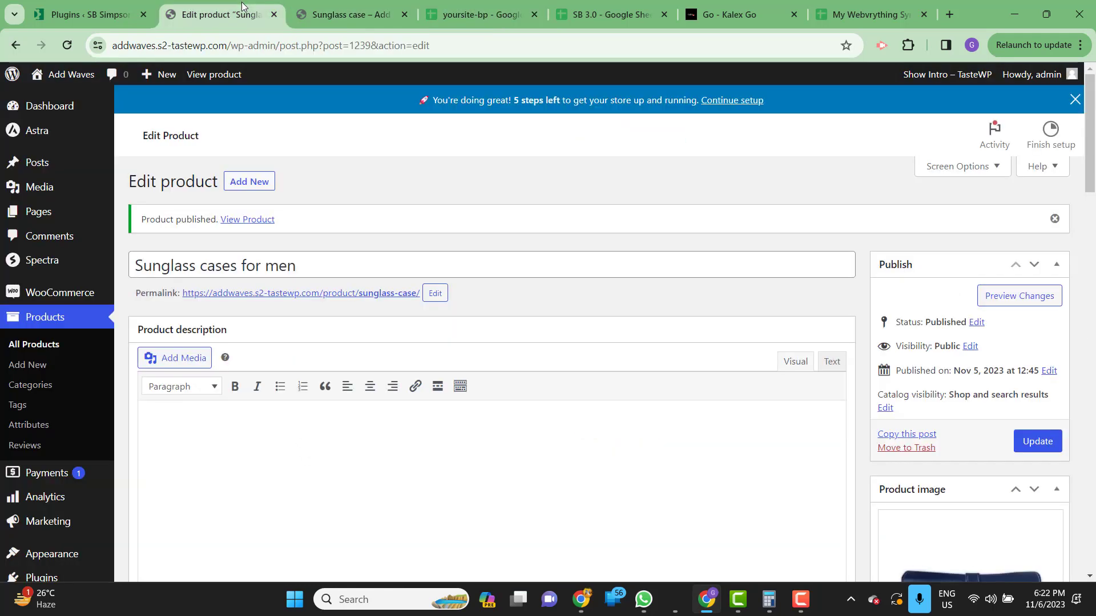
pyautogui.scroll(-3, 527, 398)
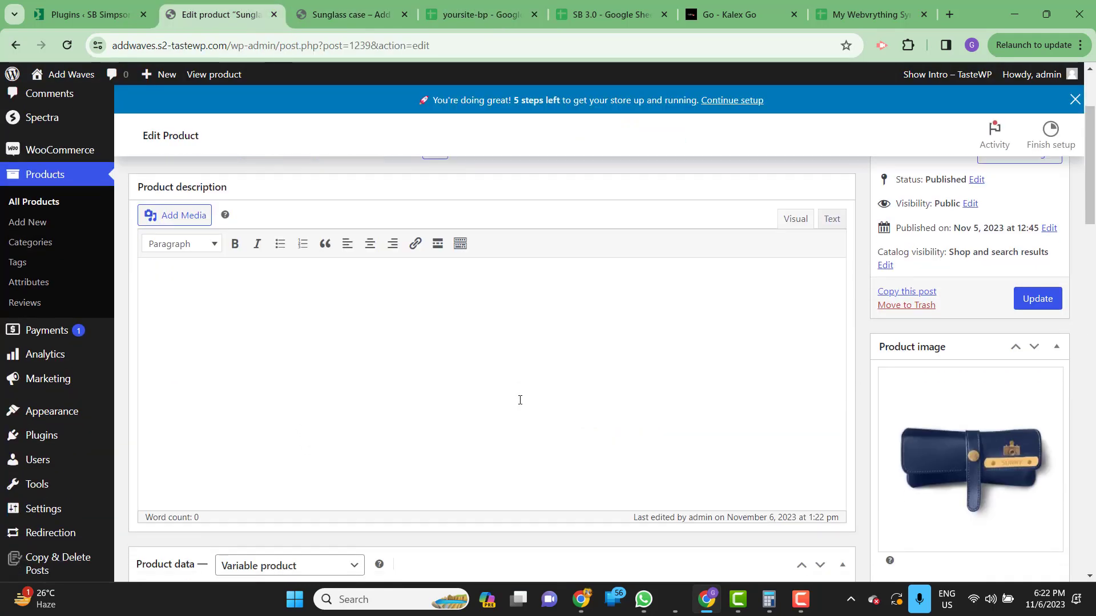
pyautogui.click(481, 17)
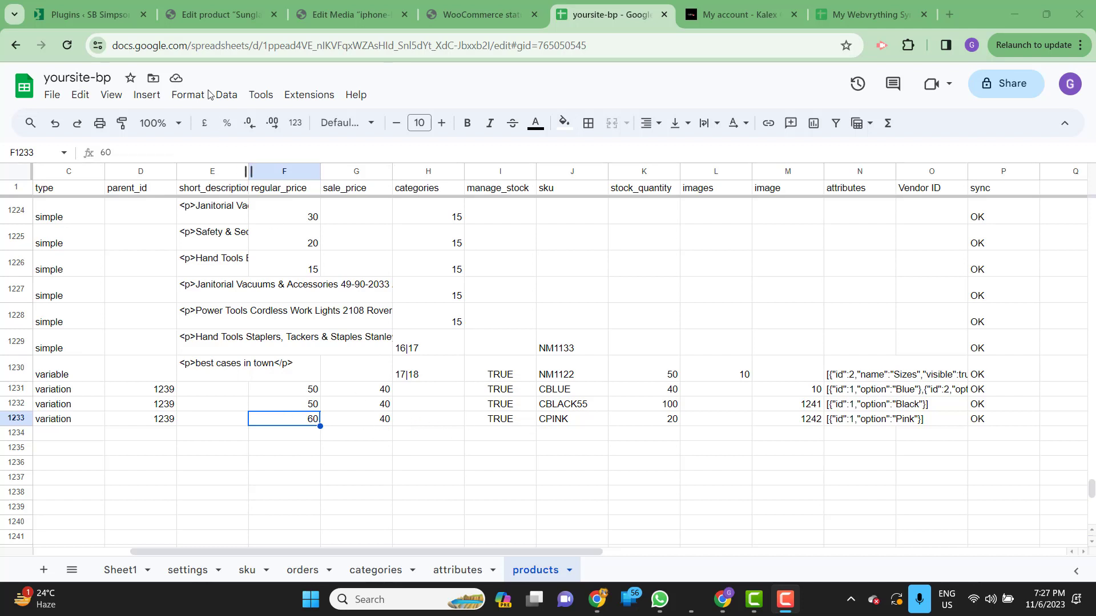
pyautogui.click(233, 12)
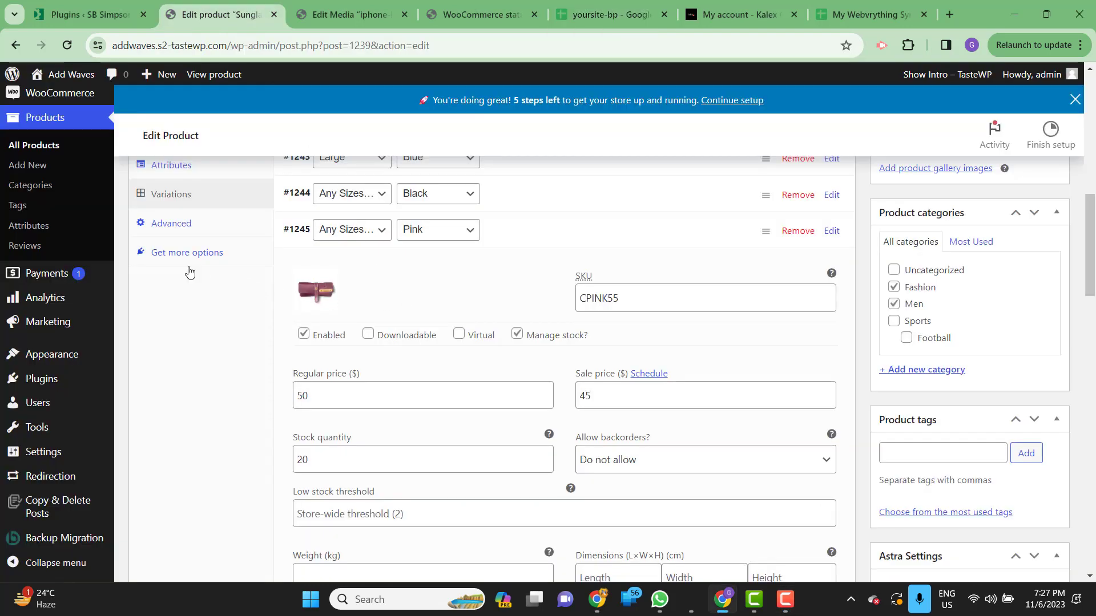
pyautogui.click(599, 15)
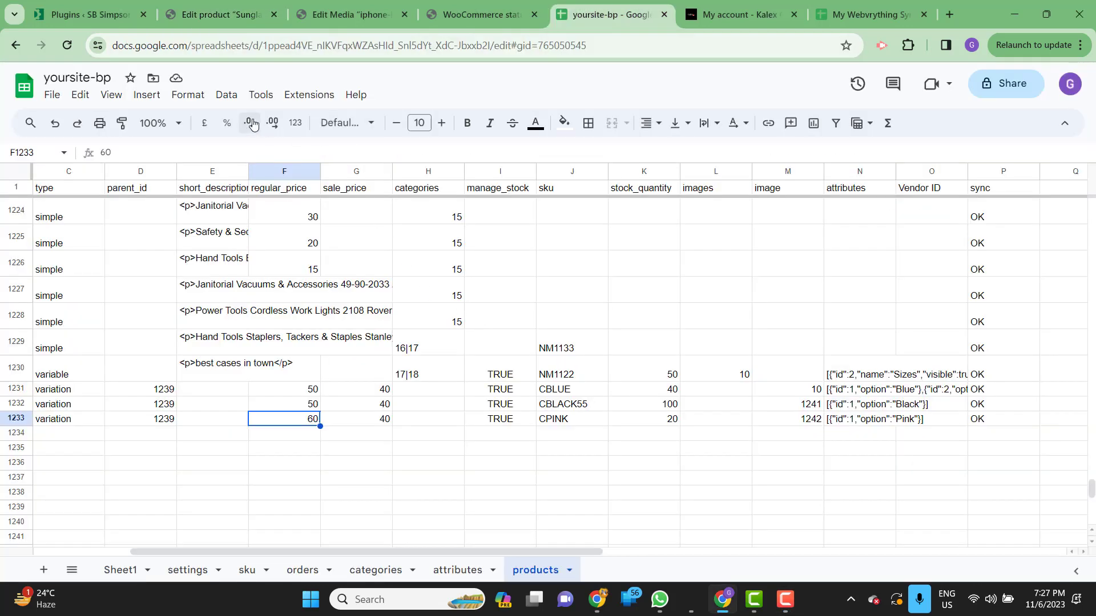
pyautogui.press('F10')
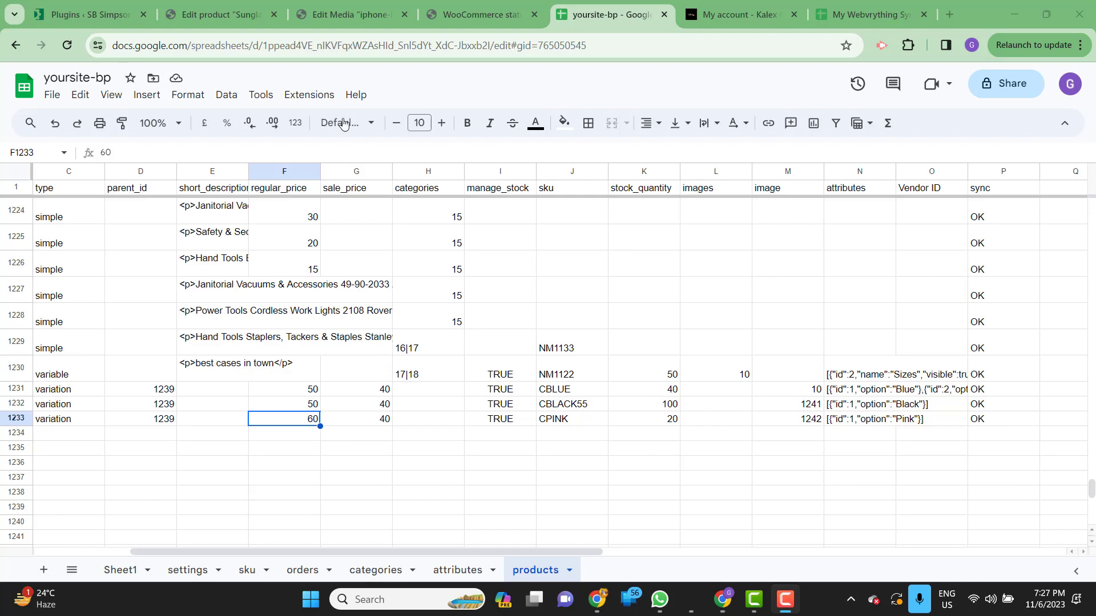
# Step: Open the spreadsheet's Apps Script project and start adding a new trigger
pyautogui.click(308, 95)
pyautogui.click(322, 169)
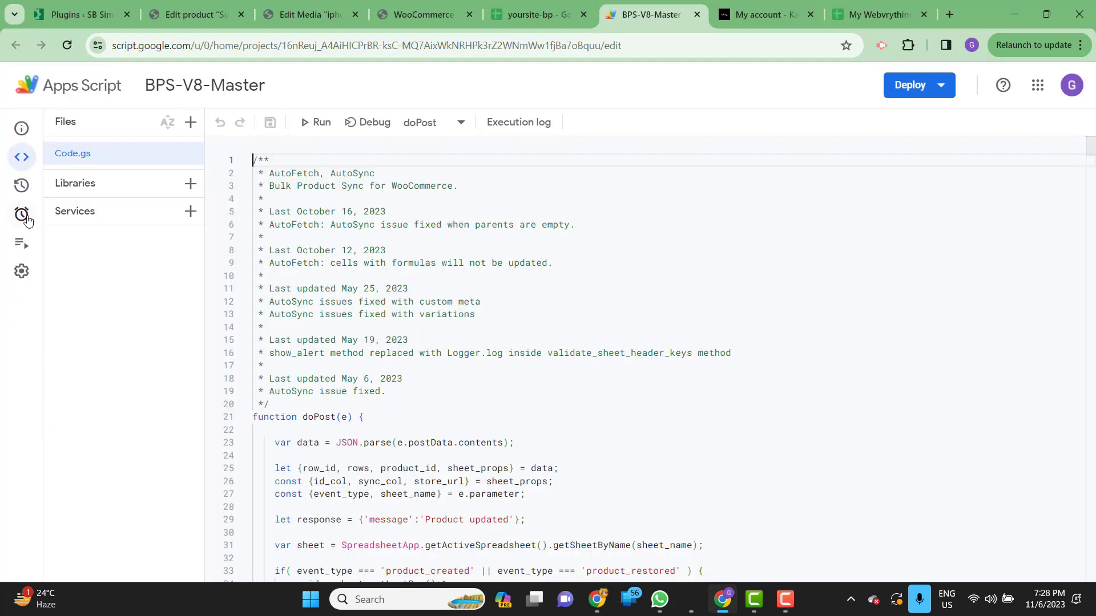
pyautogui.moveTo(26, 219)
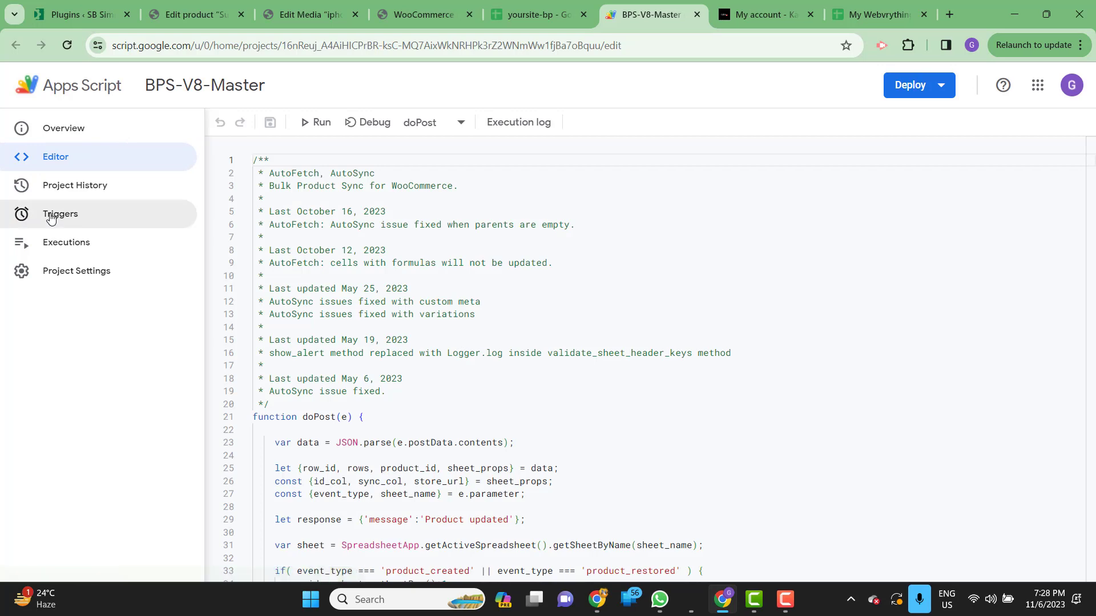
pyautogui.click(51, 216)
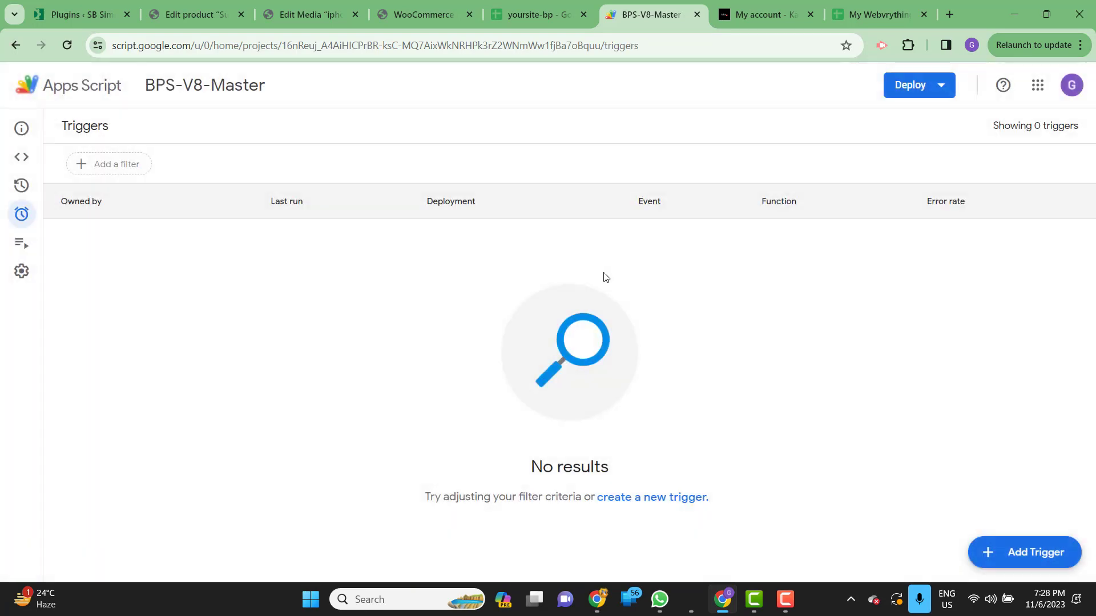
pyautogui.click(1027, 553)
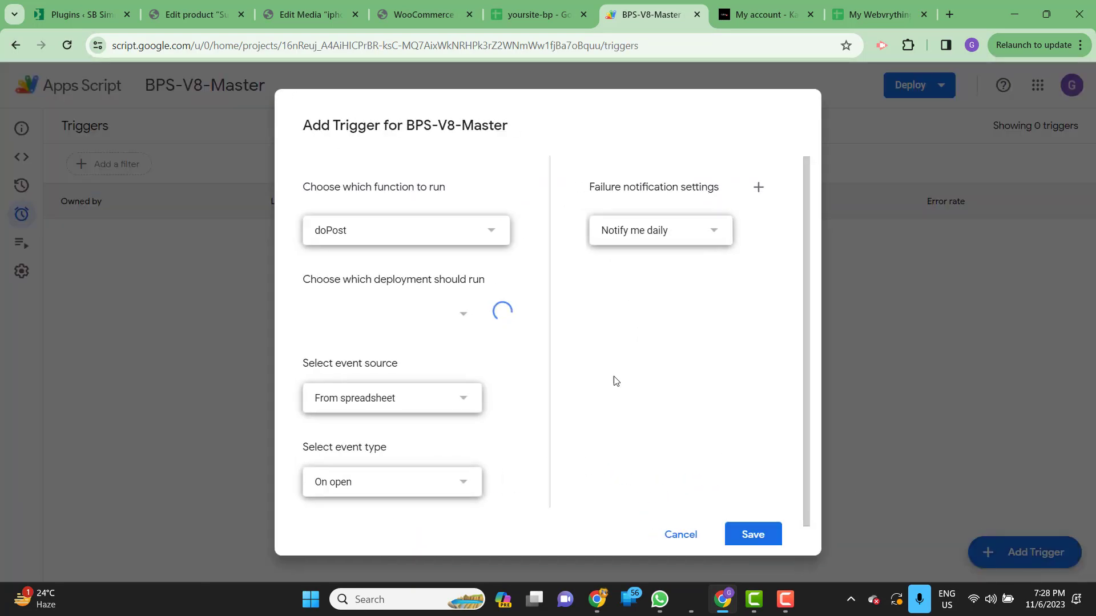
# Step: Set the trigger to run the AutoSync function on the Head deployment
pyautogui.click(471, 243)
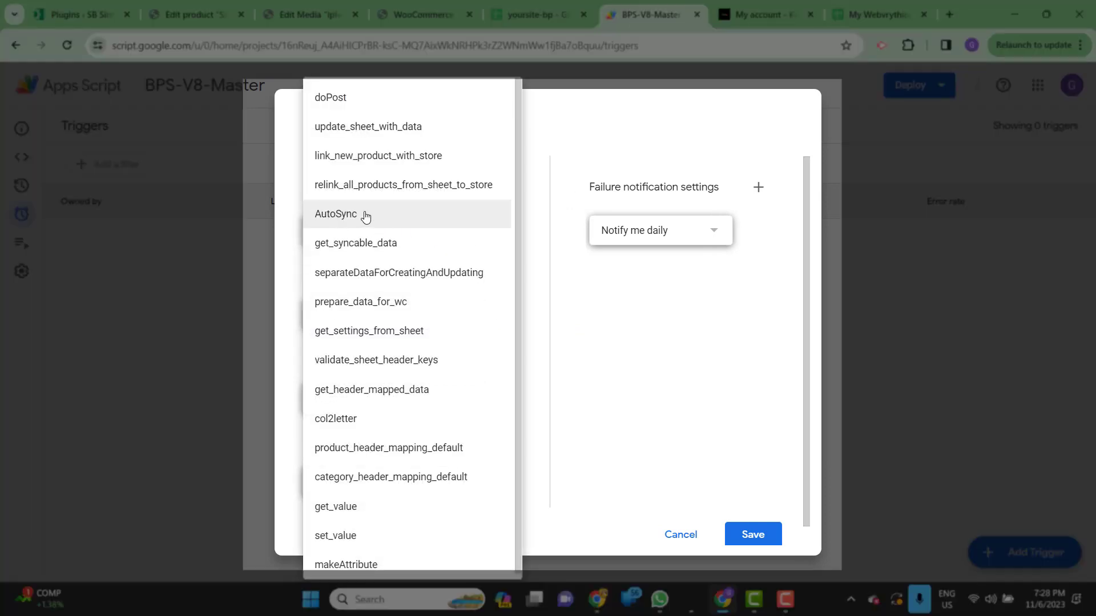
pyautogui.click(366, 216)
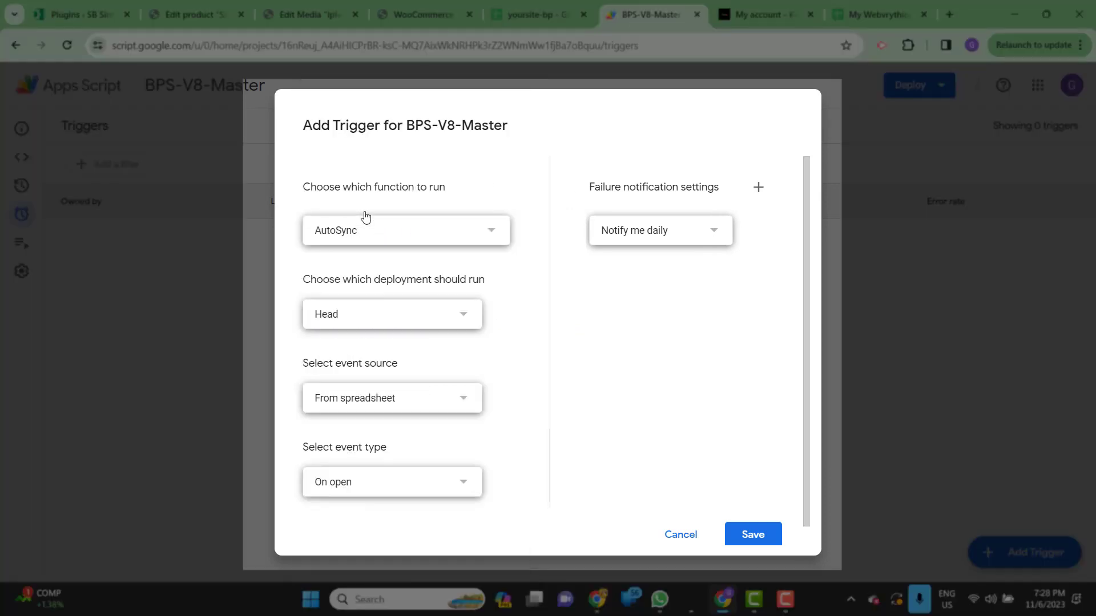
pyautogui.click(360, 318)
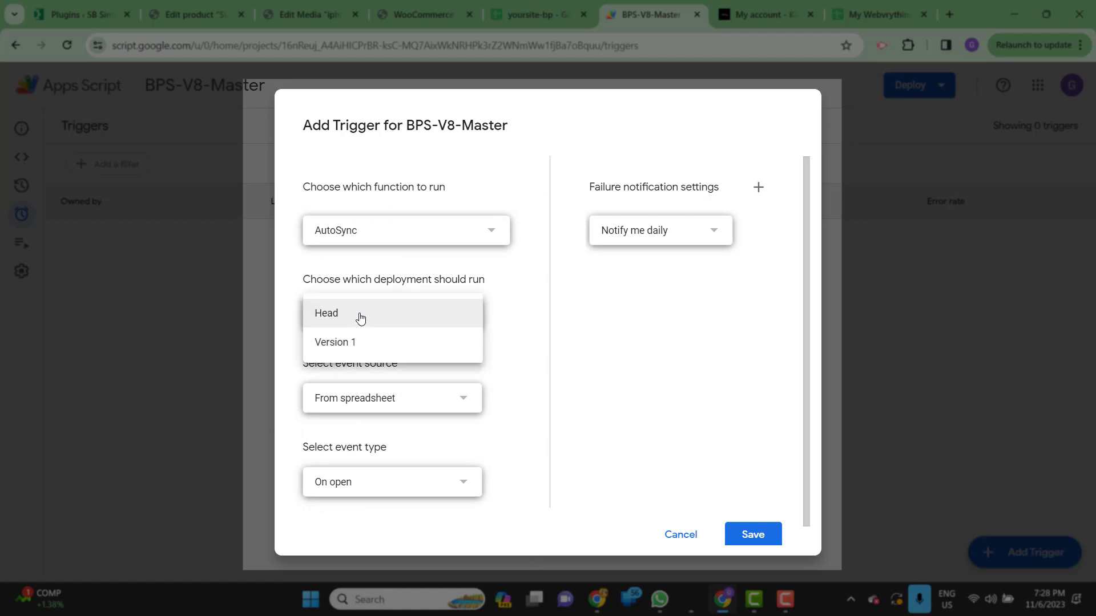
pyautogui.click(355, 316)
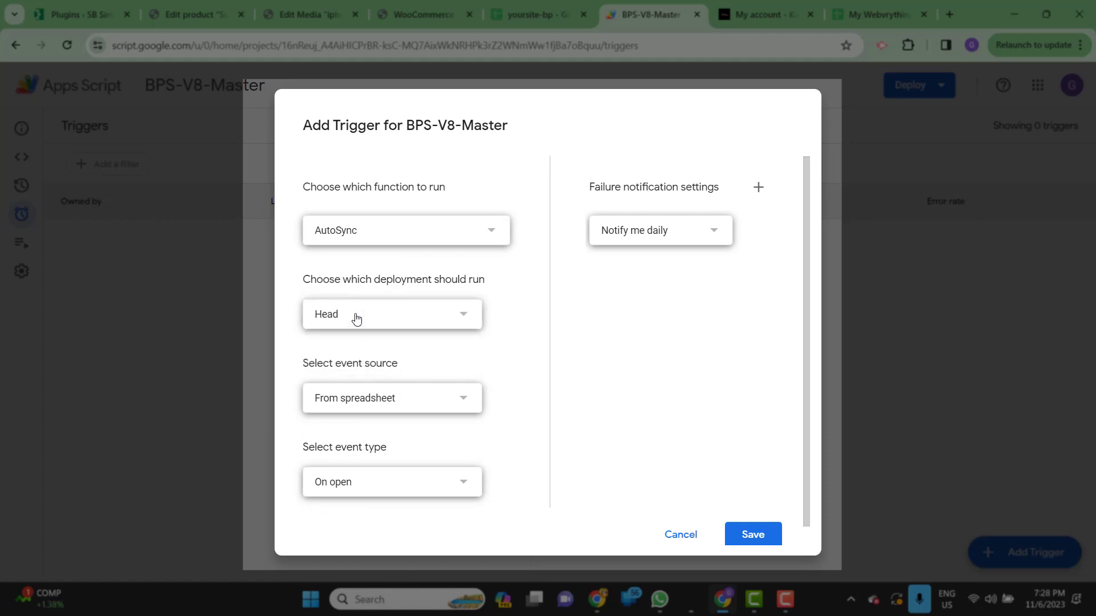
# Step: Set the trigger's event source to From spreadsheet and its event type to On change, and save the trigger
pyautogui.click(432, 398)
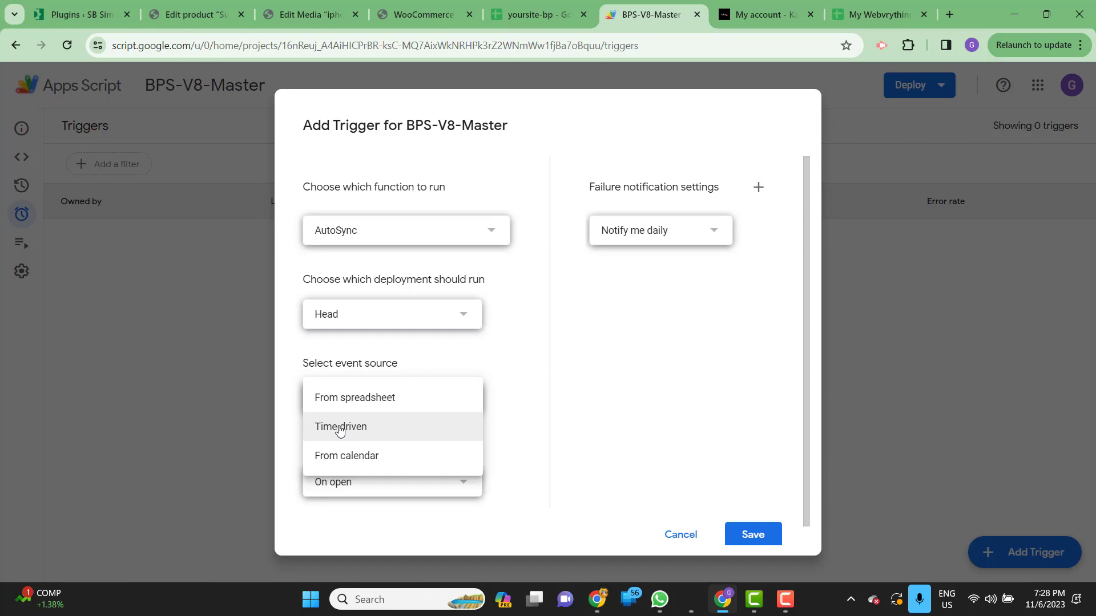
pyautogui.click(375, 399)
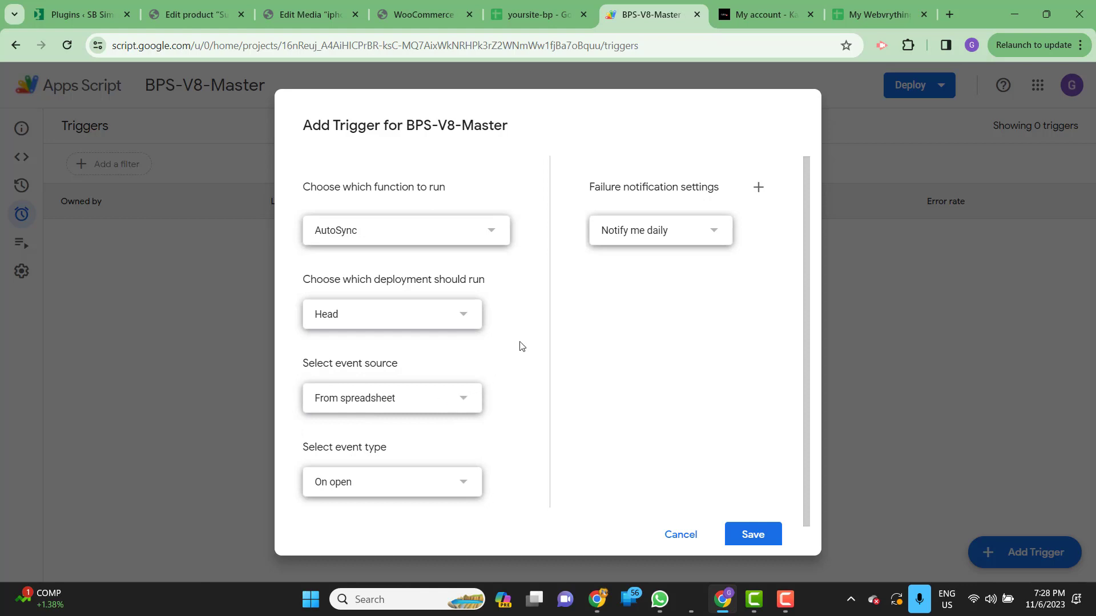
pyautogui.click(429, 485)
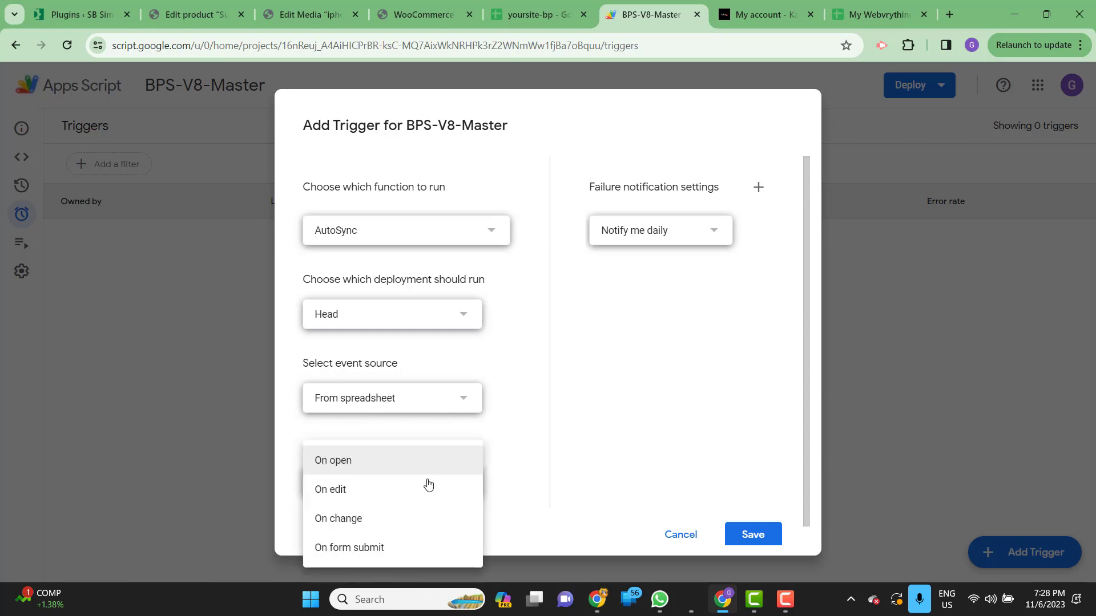
pyautogui.click(358, 519)
pyautogui.click(761, 532)
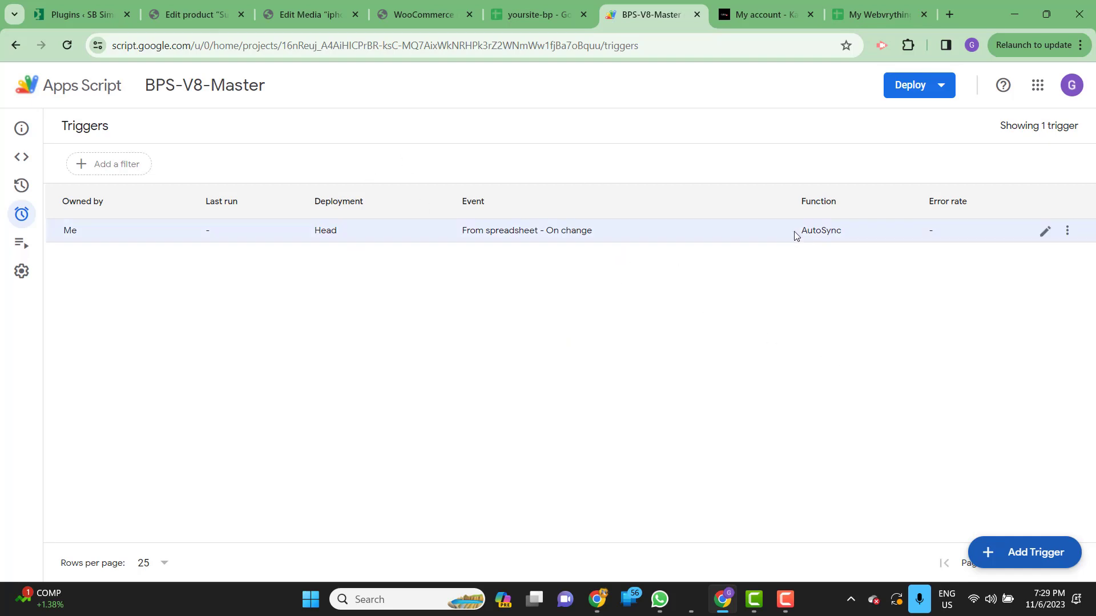
# Step: In the products sheet, set the Black variation's regular price to 100 and its sale price to 90
pyautogui.click(550, 14)
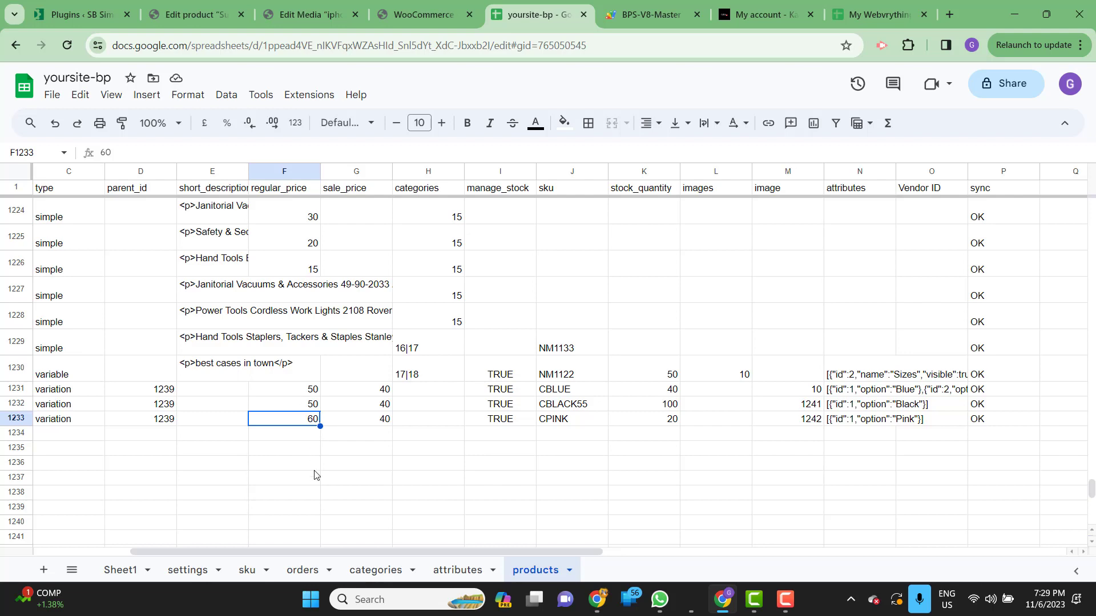
pyautogui.moveTo(366, 551); pyautogui.dragTo(337, 551)
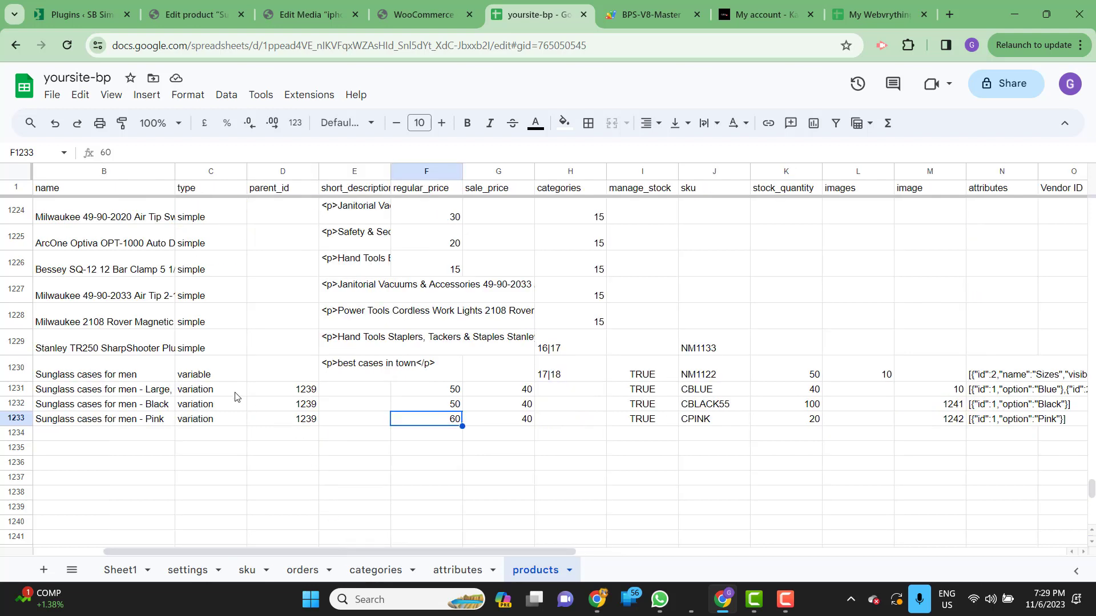
pyautogui.click(166, 407)
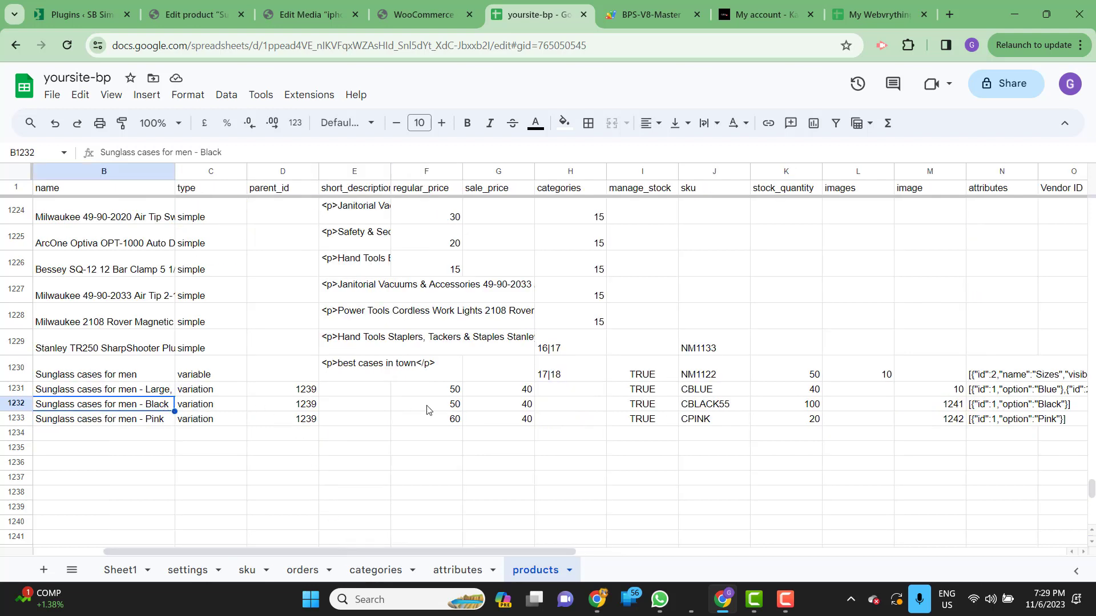
pyautogui.click(454, 407)
pyautogui.write('100')
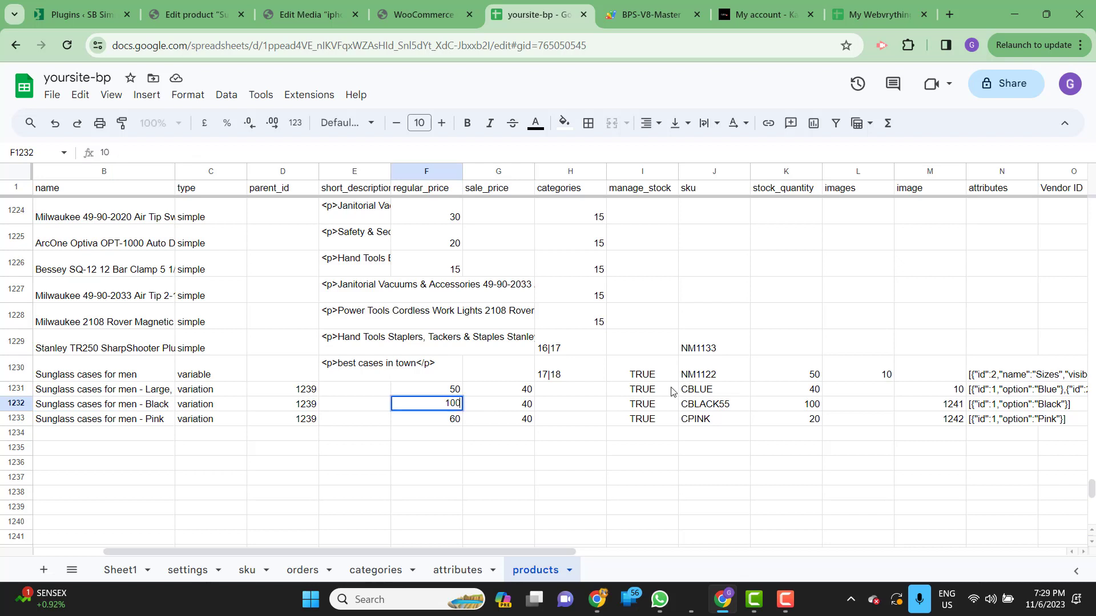
pyautogui.press('Tab')
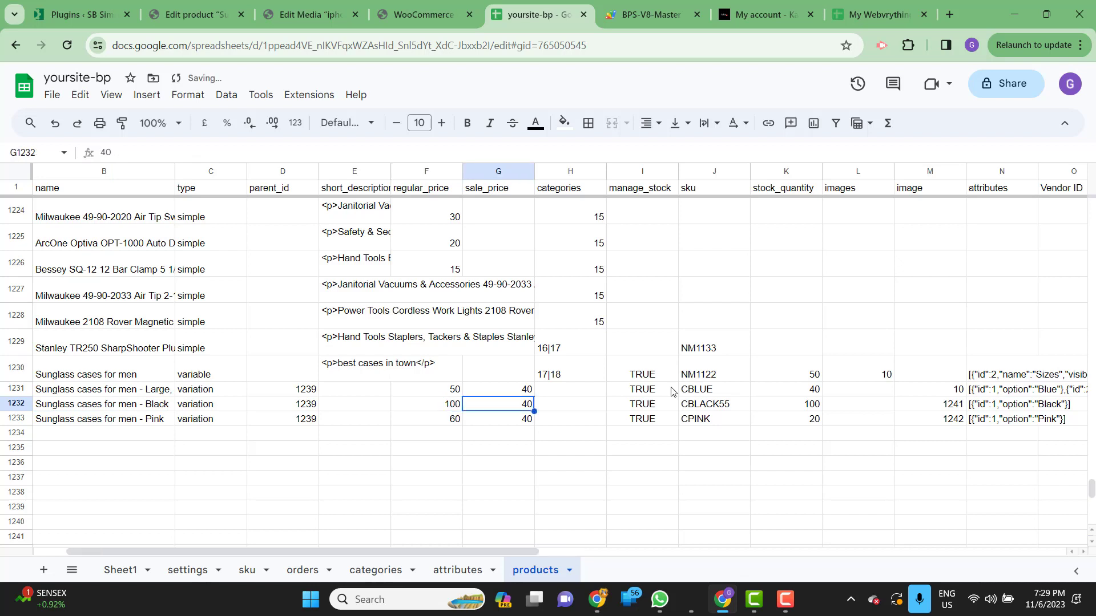
pyautogui.write('90')
pyautogui.press('Tab')
pyautogui.press('Tab')
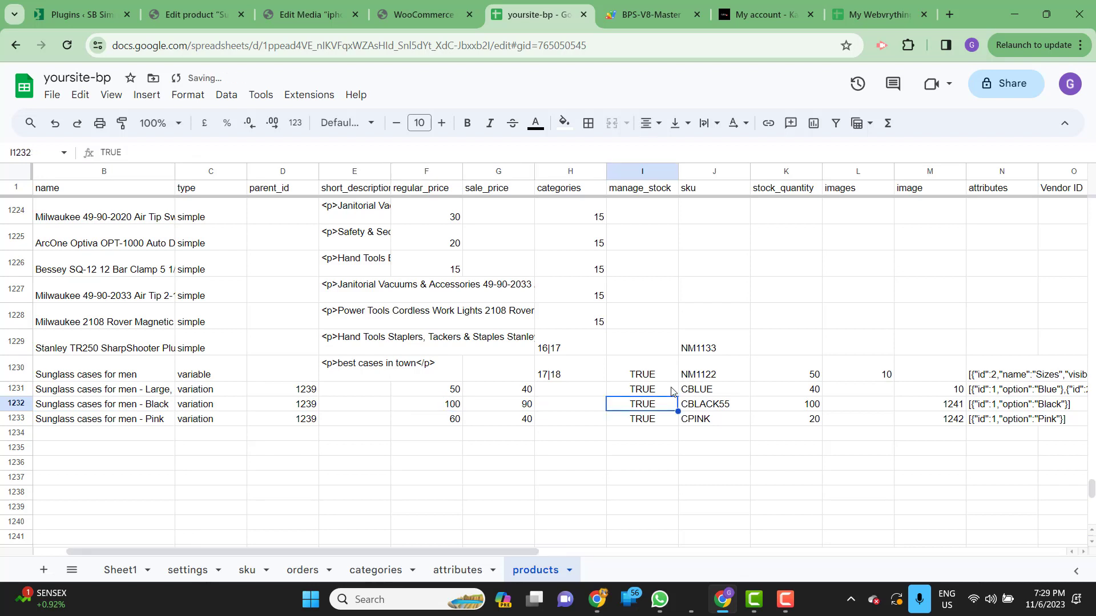
# Step: Shorten the Black variation's SKU to CBLACK in the products sheet
pyautogui.press('Tab')
pyautogui.press('Return')
pyautogui.press('BackSpace')
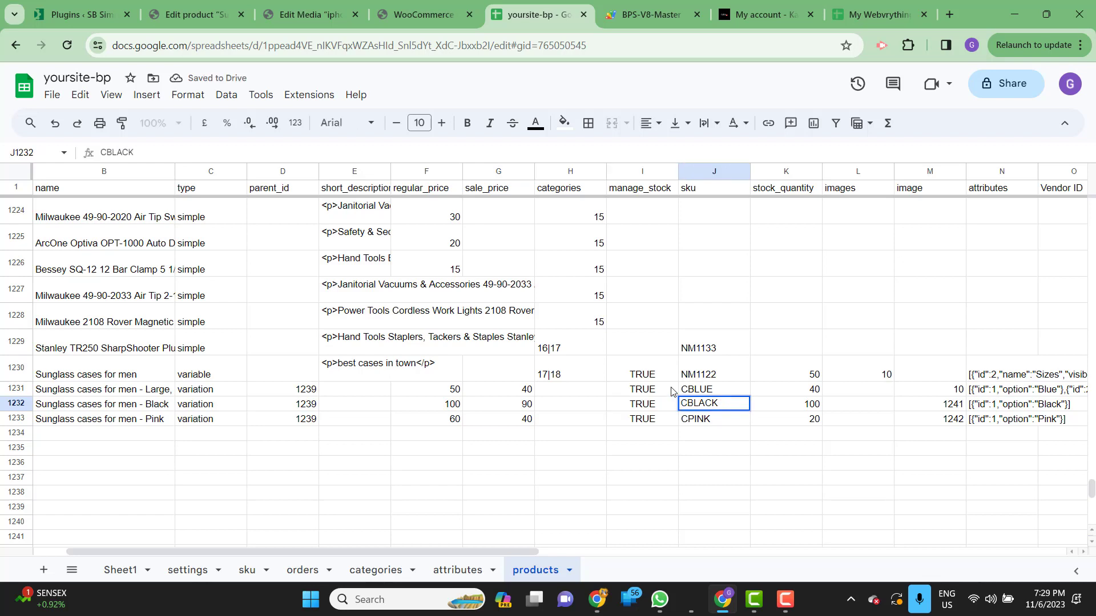
pyautogui.press('Tab')
# Step: Look up the iphone-back media's ID in the store admin and set the Black variation's image to 1246
pyautogui.press('Tab')
pyautogui.press('Tab')
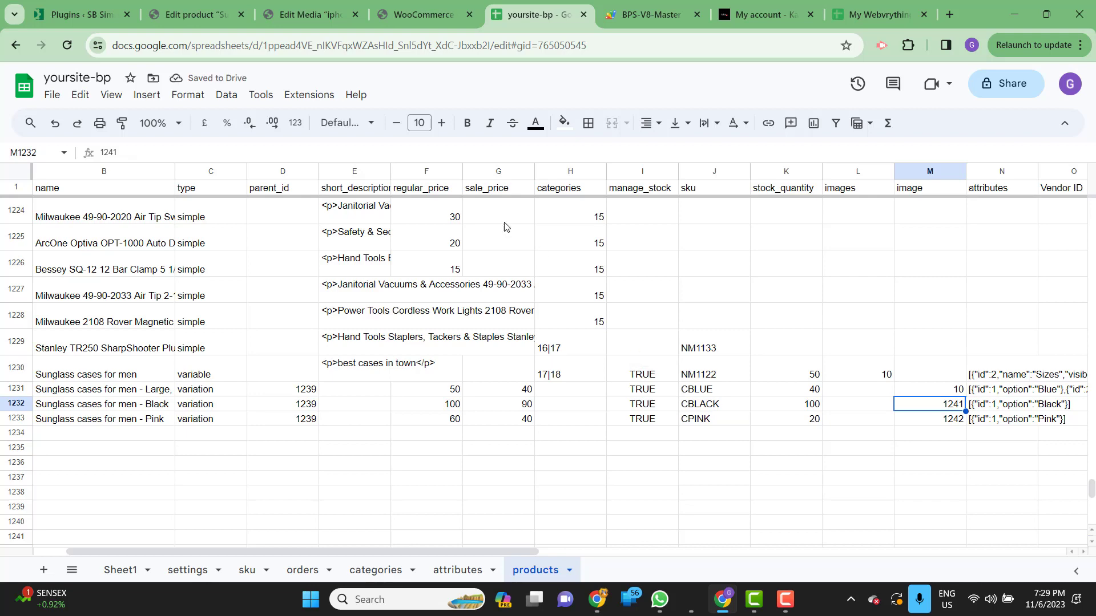
pyautogui.click(316, 10)
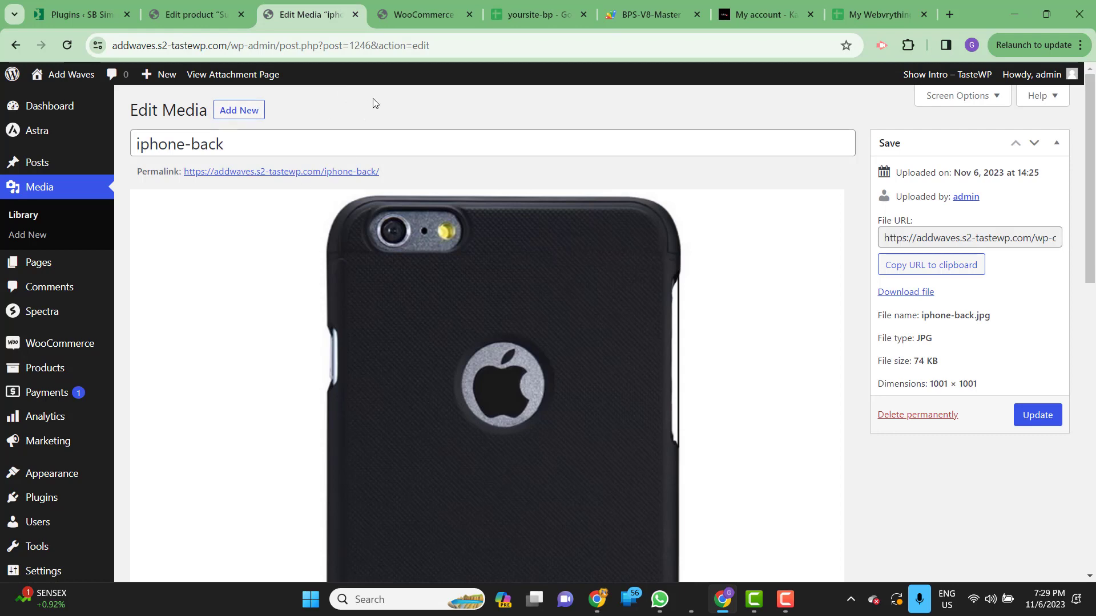
pyautogui.click(519, 17)
pyautogui.write('1246')
# Step: Clear the Black variation's sync status in the products sheet
pyautogui.press('Tab')
pyautogui.press('Tab')
pyautogui.press('Tab')
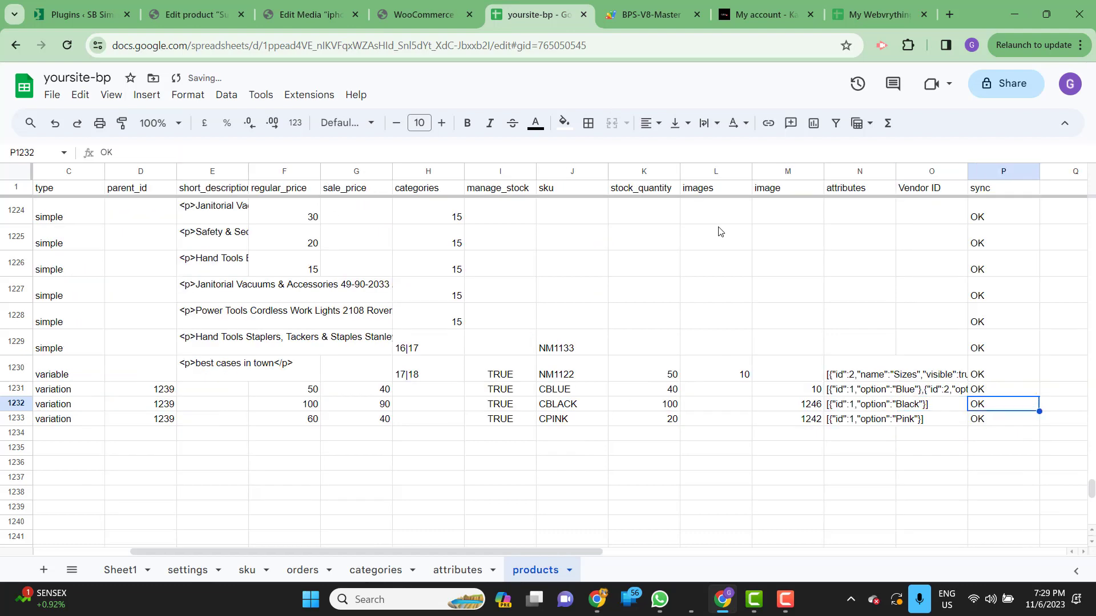
pyautogui.press('Delete')
# Step: Reload the product's edit page in the store admin and check the Black variation's image, SKU and prices
pyautogui.click(195, 16)
pyautogui.click(75, 47)
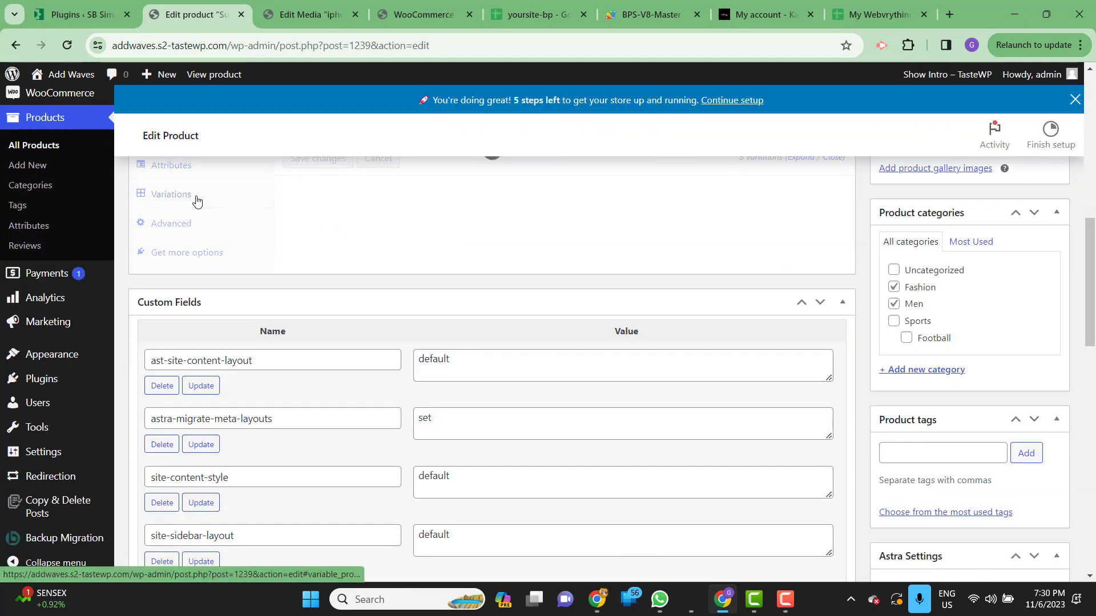
pyautogui.scroll(1, 499, 282)
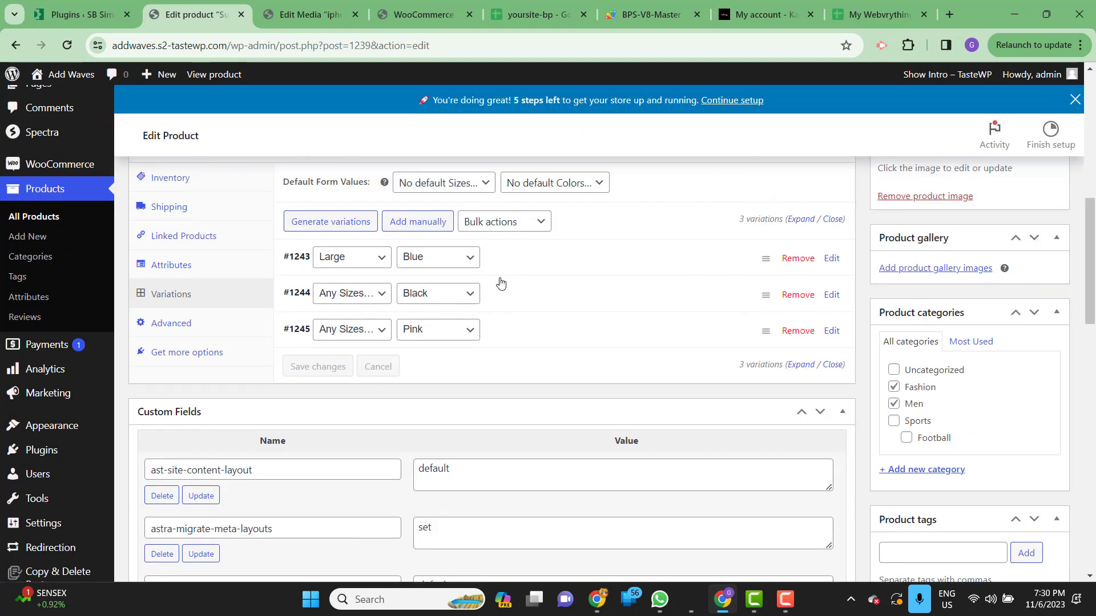
pyautogui.click(521, 303)
pyautogui.scroll(-1, 504, 345)
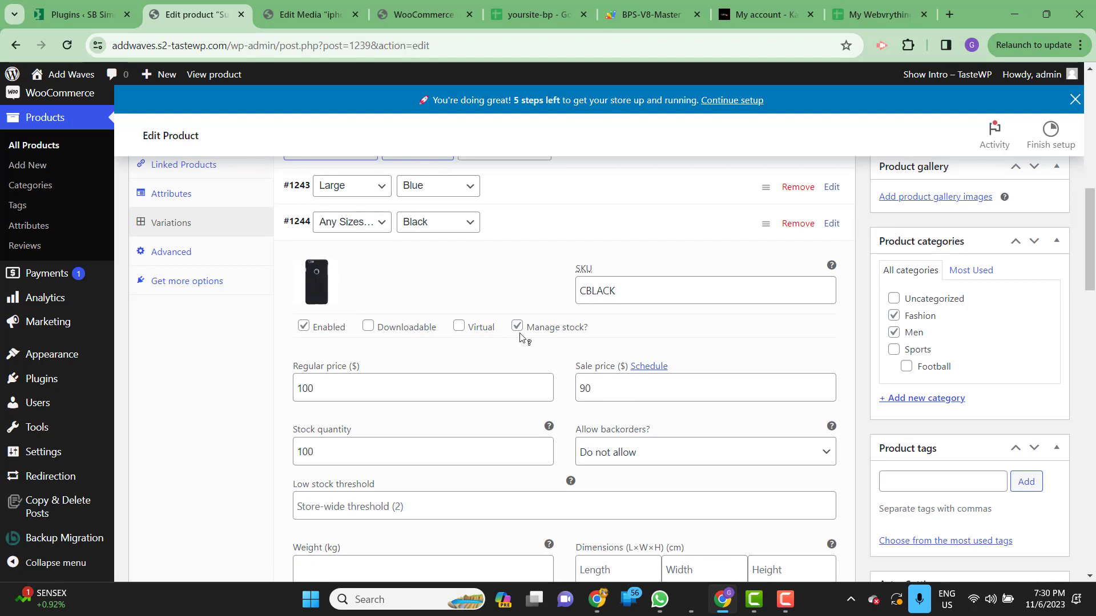
# Step: Review the variation rows in the products sheet and return to the Apps Script project's trigger list
pyautogui.click(550, 17)
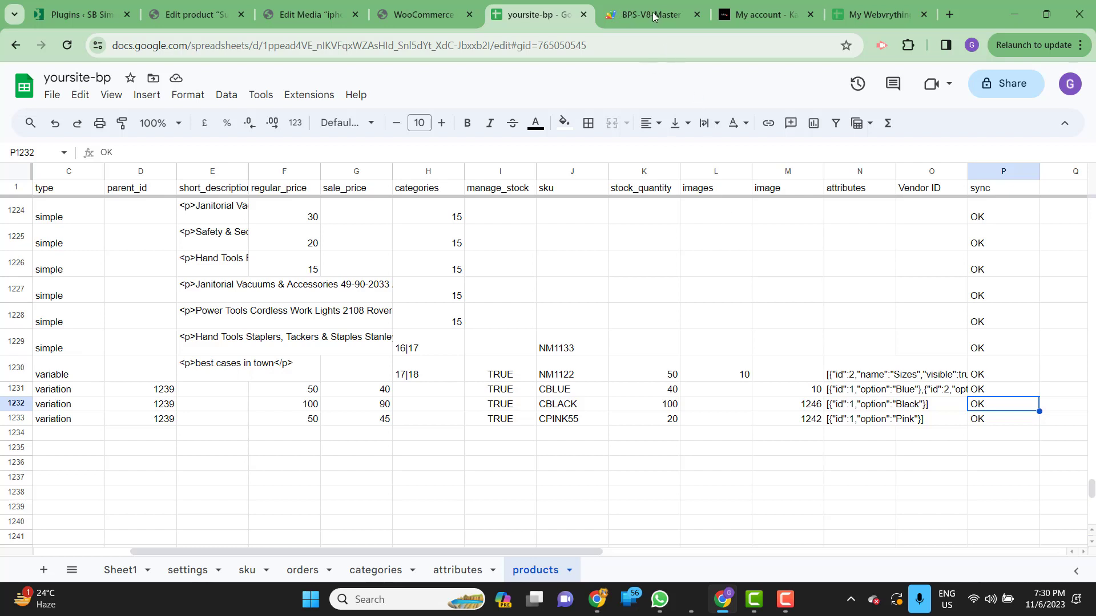
pyautogui.click(633, 19)
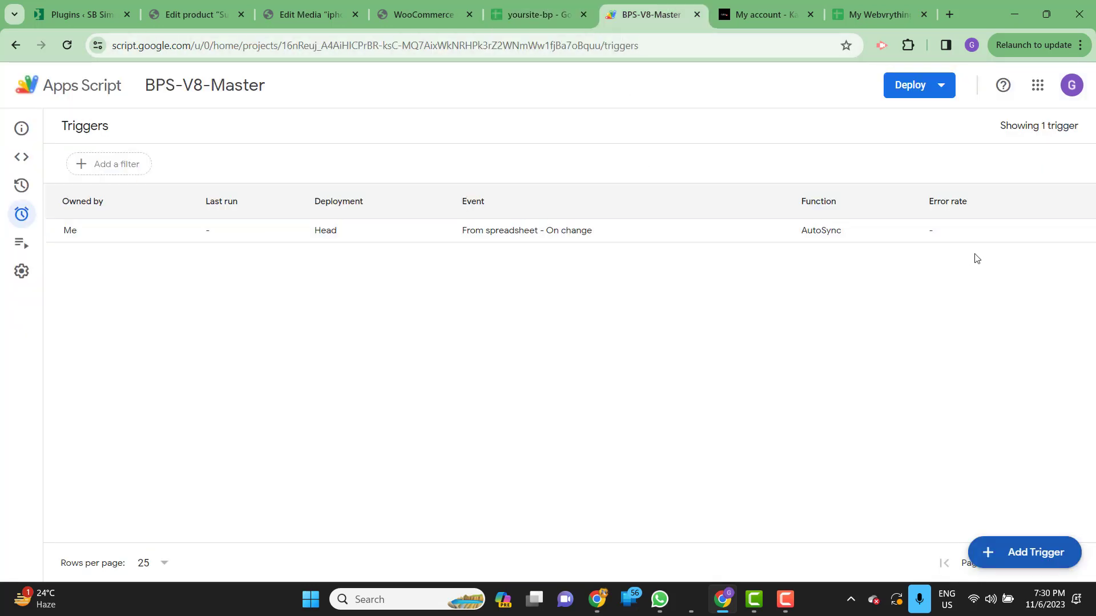
# Step: Open the AutoSync trigger for editing, switch its event source to Time-driven and view the available timer types
pyautogui.click(1038, 231)
pyautogui.click(429, 407)
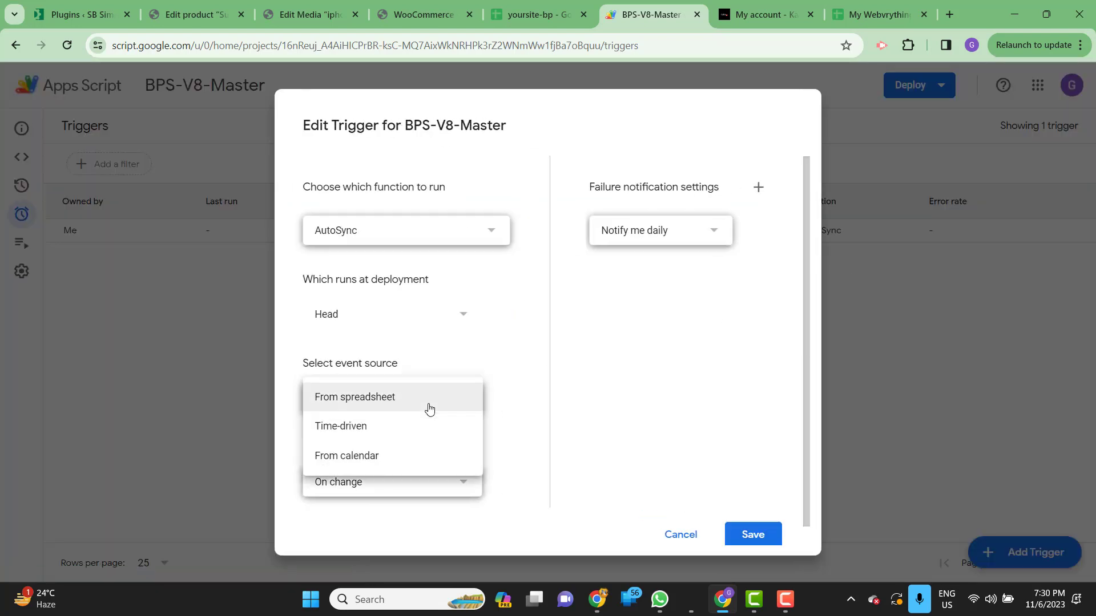
pyautogui.click(375, 427)
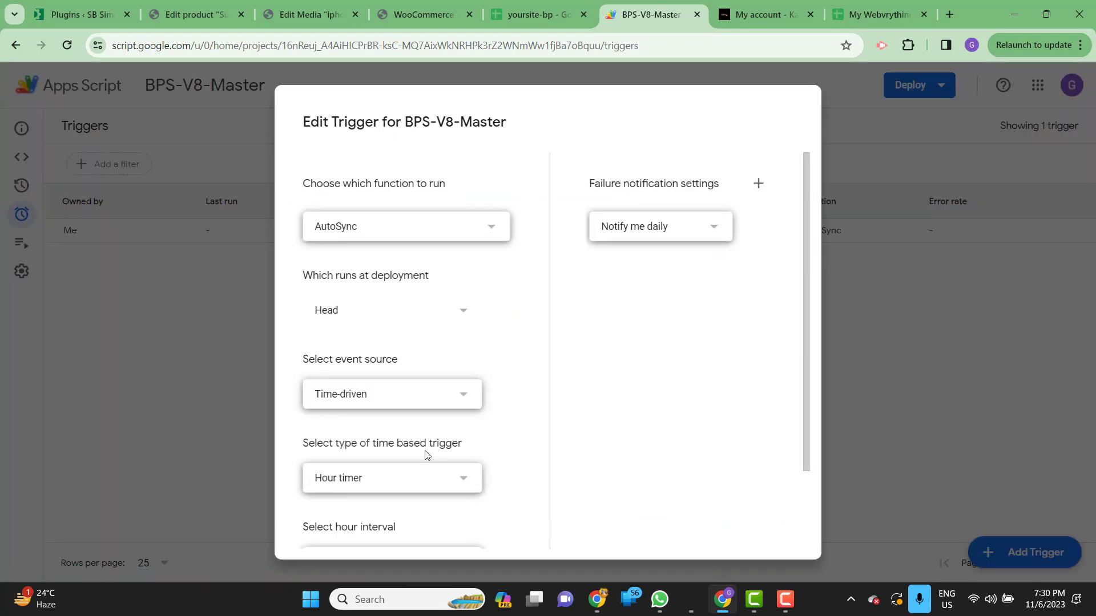
pyautogui.scroll(-2, 420, 465)
pyautogui.click(414, 423)
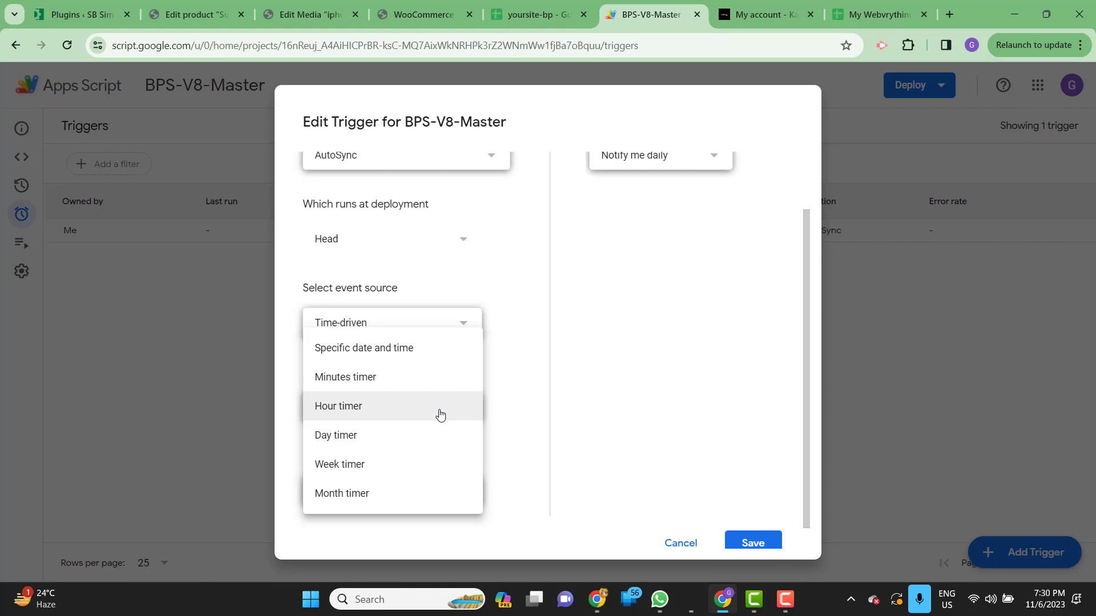
pyautogui.click(502, 409)
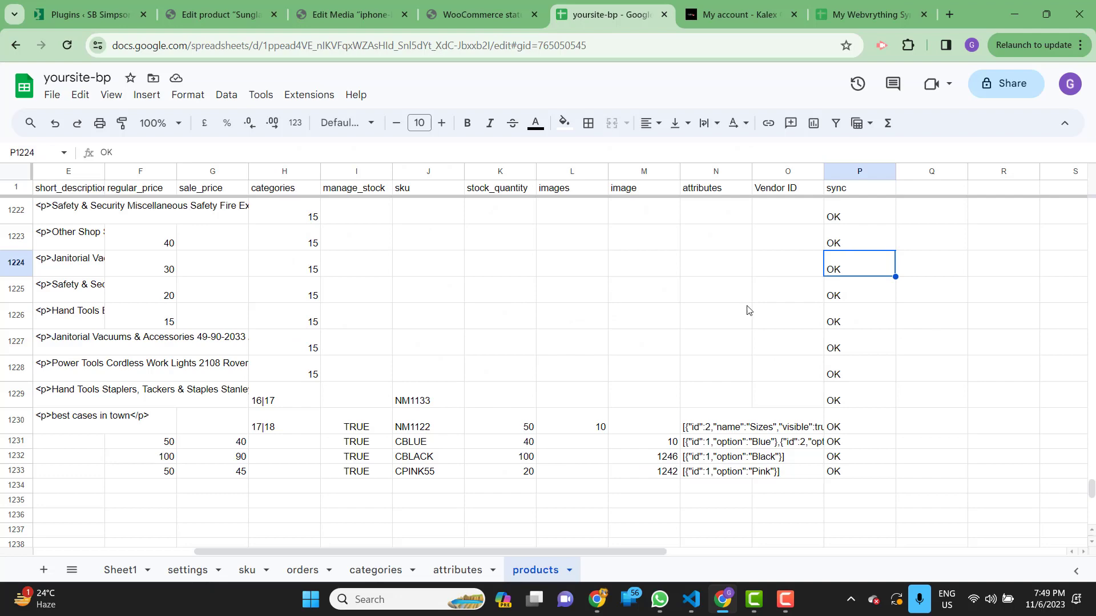
# Step: Sync all products from the products sheet to the store with Sync All enabled, regardless of their sync status
pyautogui.moveTo(865, 289); pyautogui.dragTo(875, 357)
pyautogui.scroll(6, 882, 342)
pyautogui.scroll(-4, 879, 269)
pyautogui.scroll(-2, 879, 269)
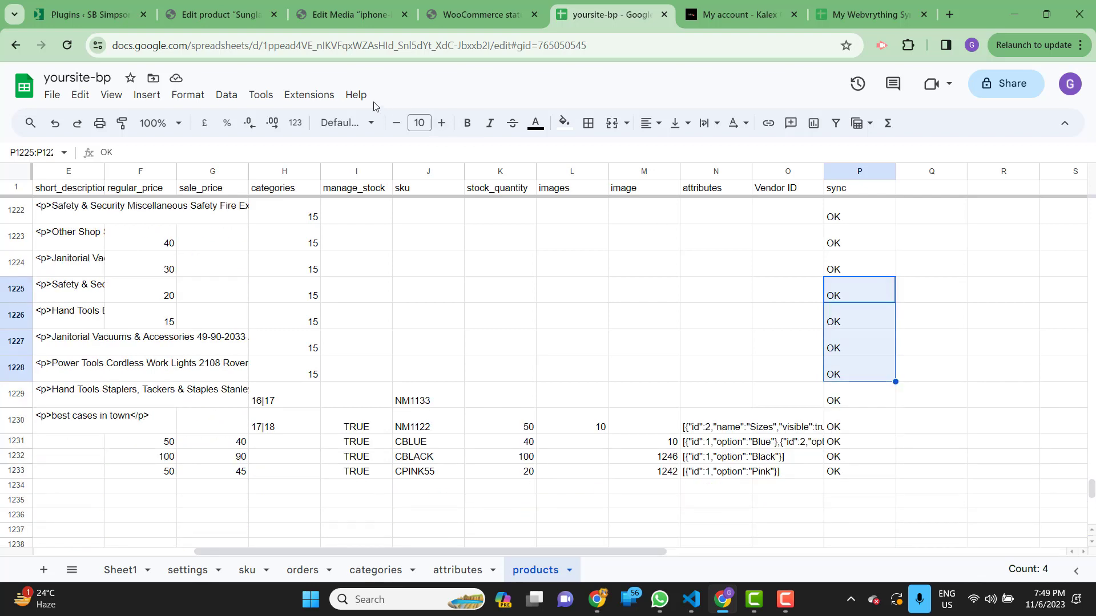
pyautogui.click(308, 95)
pyautogui.moveTo(464, 234)
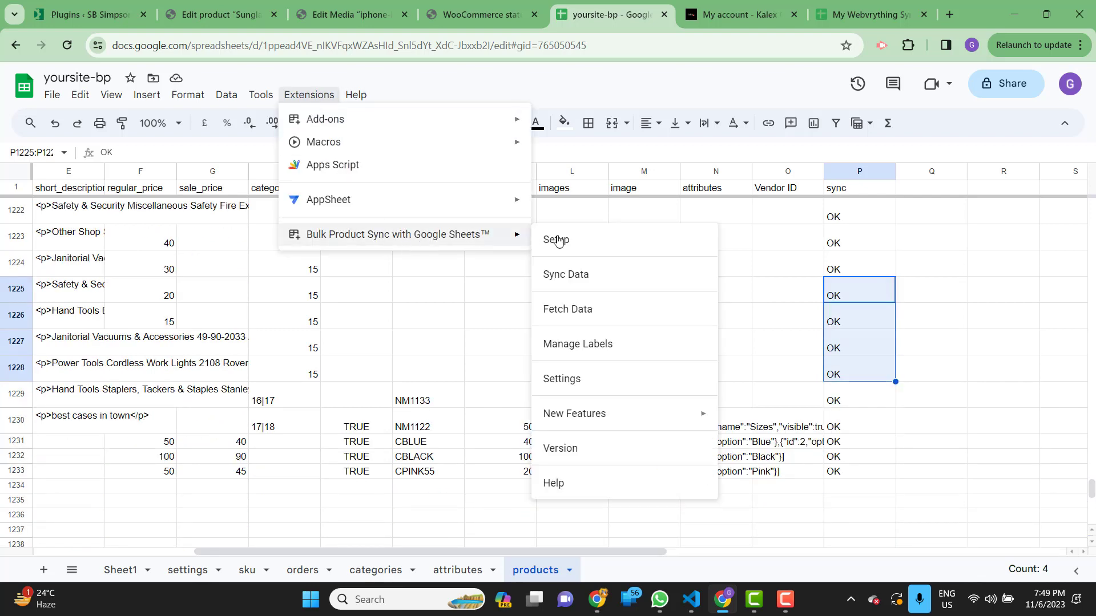
pyautogui.click(575, 274)
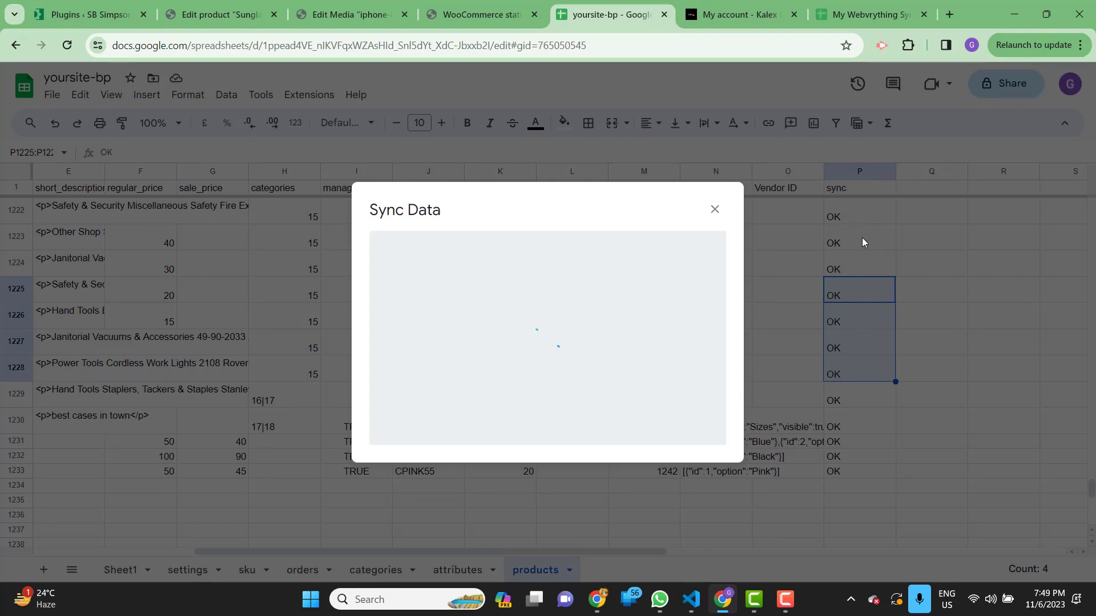
pyautogui.click(461, 247)
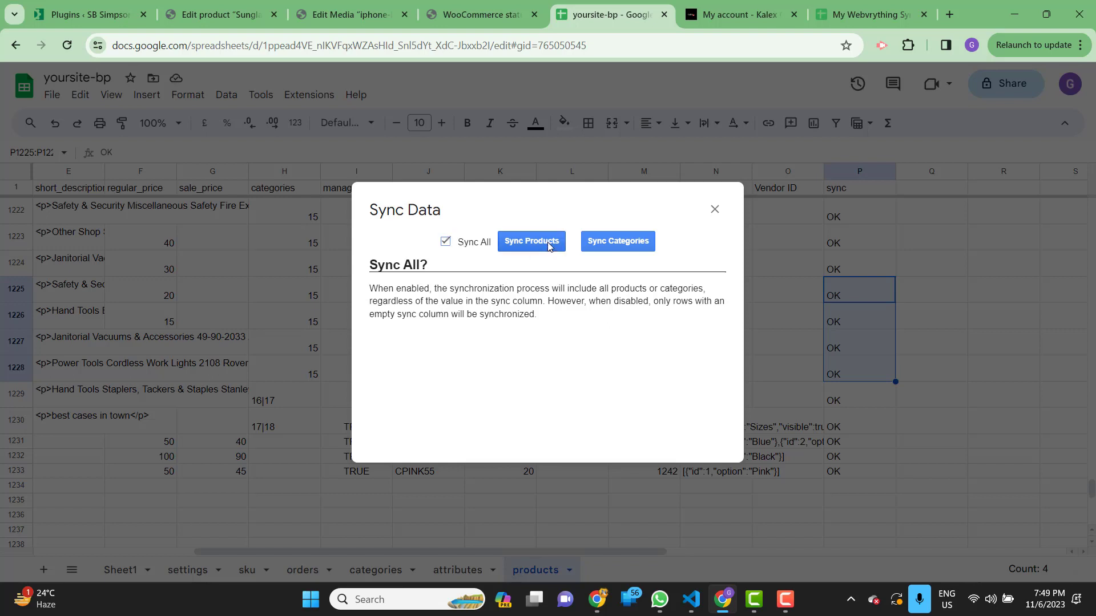
pyautogui.click(529, 242)
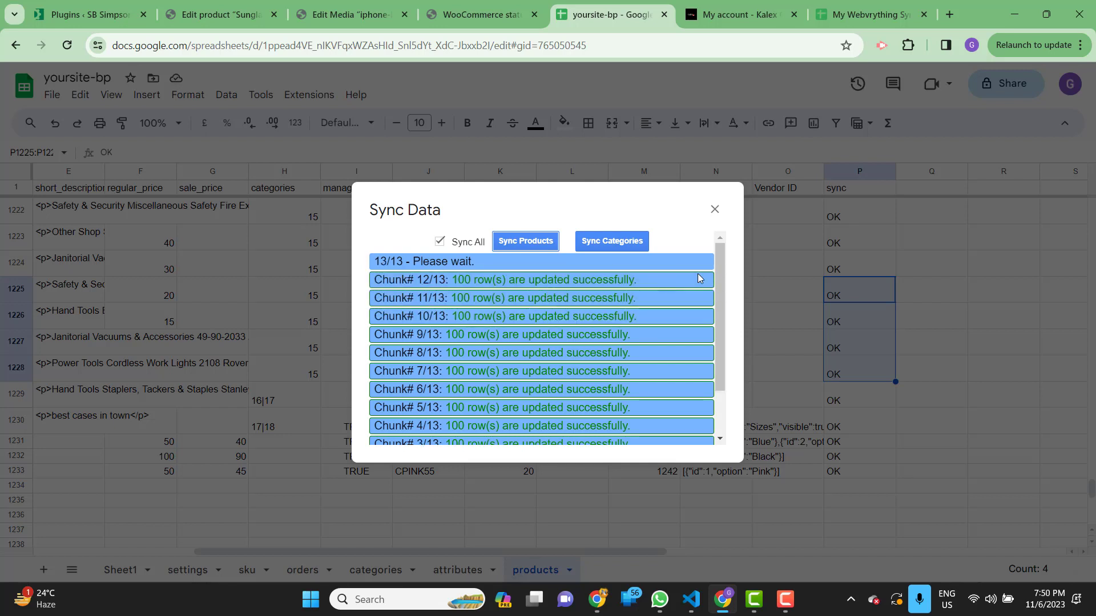
pyautogui.moveTo(619, 265); pyautogui.dragTo(371, 263)
pyautogui.click(530, 272)
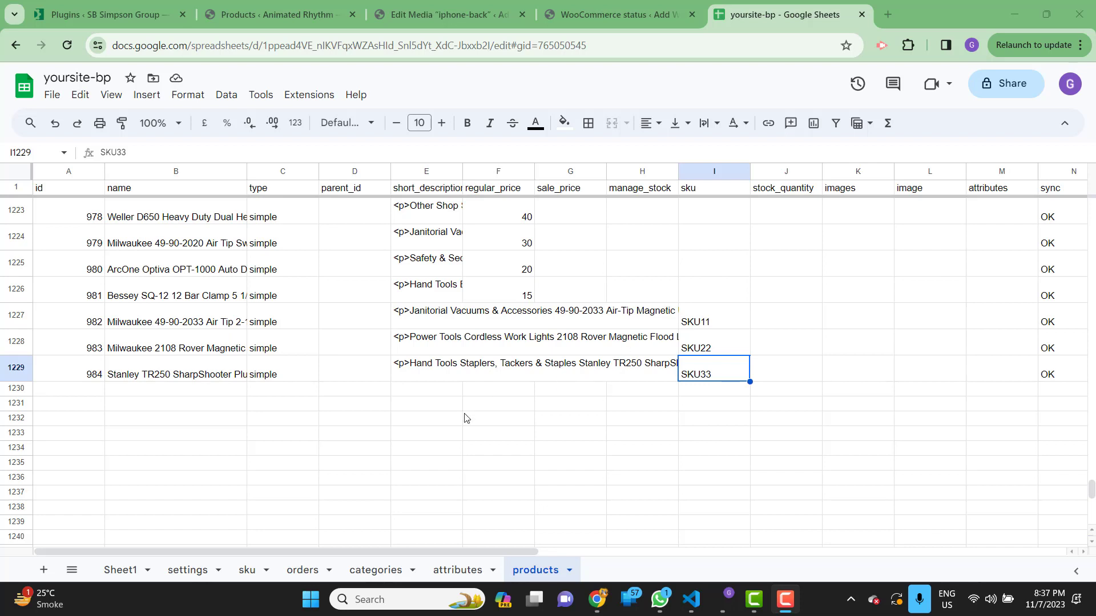
# Step: Copy SKU11, SKU22 and SKU33 from the products sheet into the sku sheet starting at A2, checking the SKUs in the store's product list
pyautogui.moveTo(732, 323); pyautogui.dragTo(729, 368)
pyautogui.hotkey('ctrl', 'c')
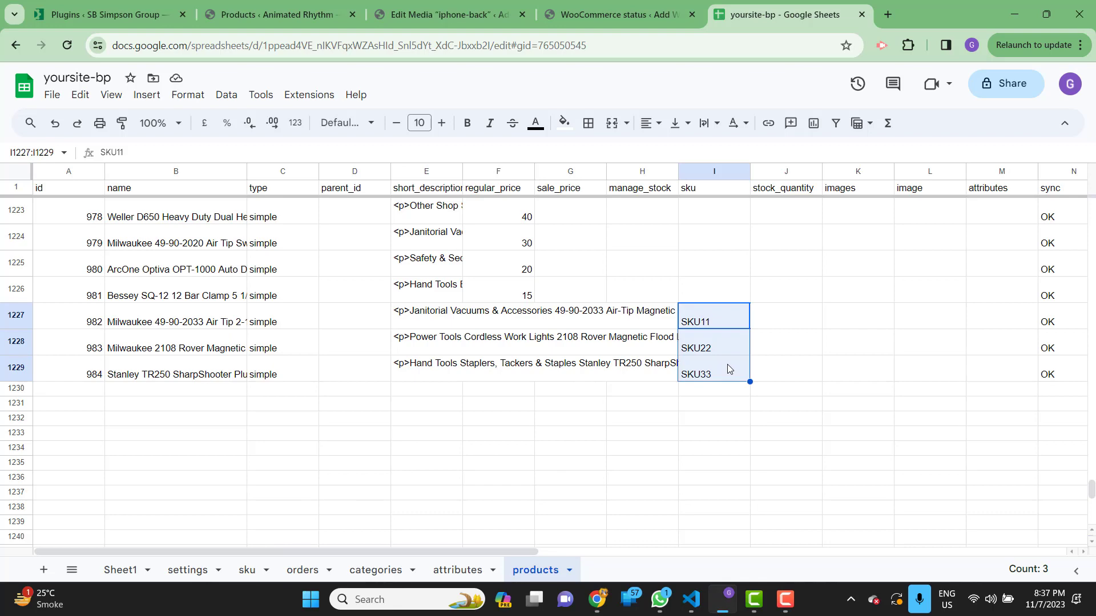
pyautogui.click(277, 14)
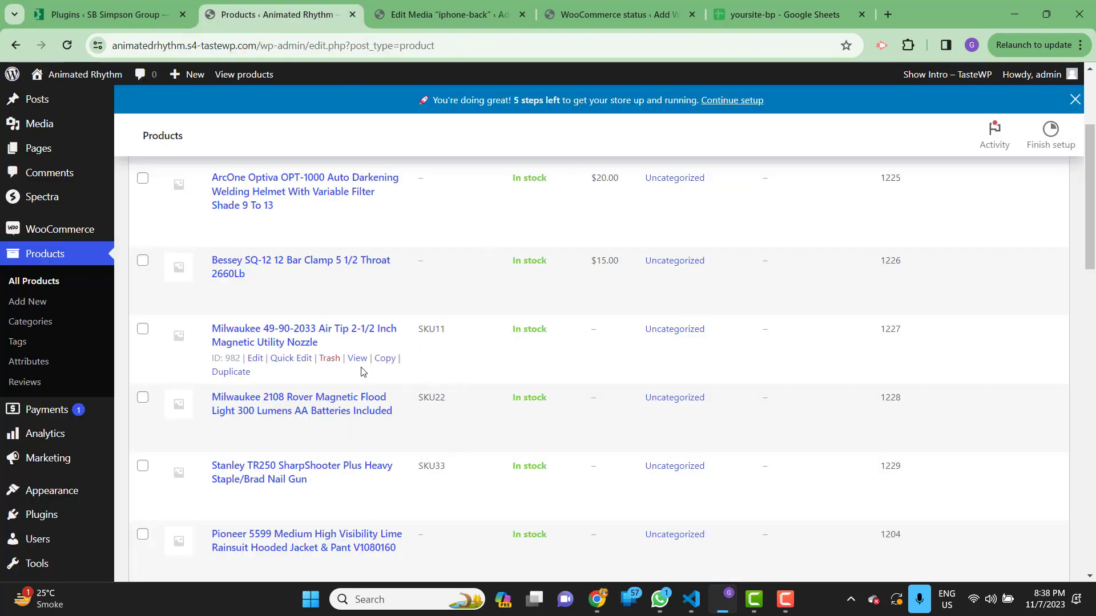
pyautogui.click(779, 15)
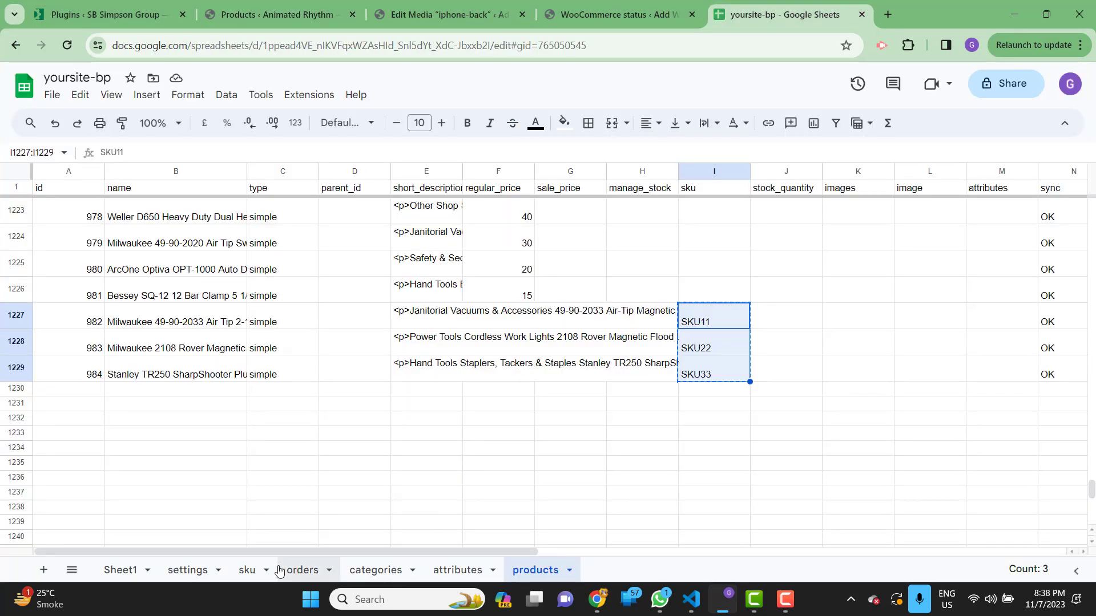
pyautogui.click(247, 571)
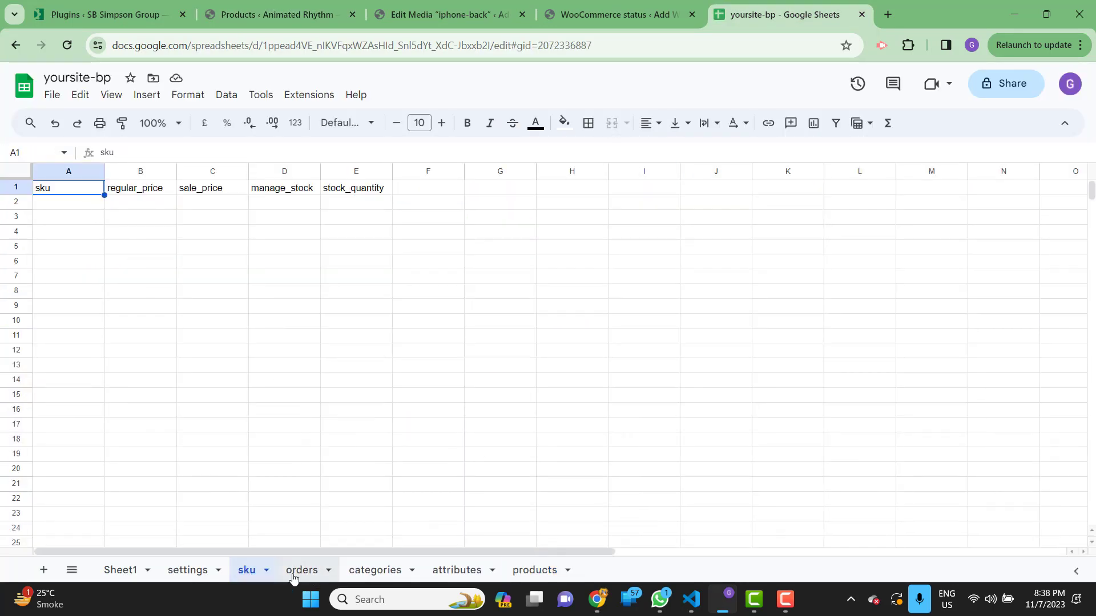
pyautogui.click(93, 210)
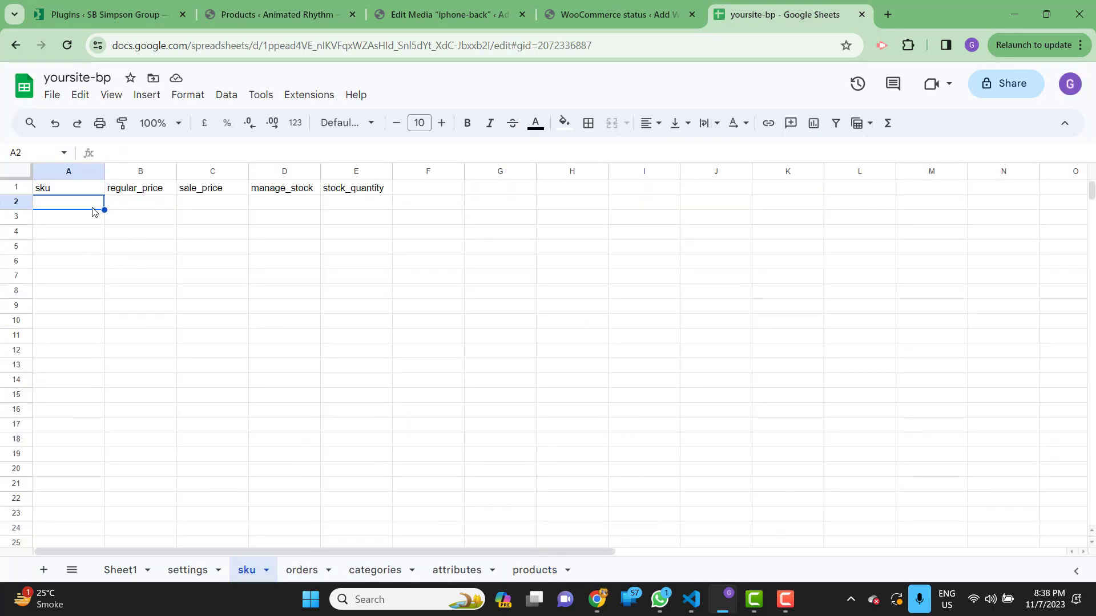
pyautogui.hotkey('ctrl', 'v')
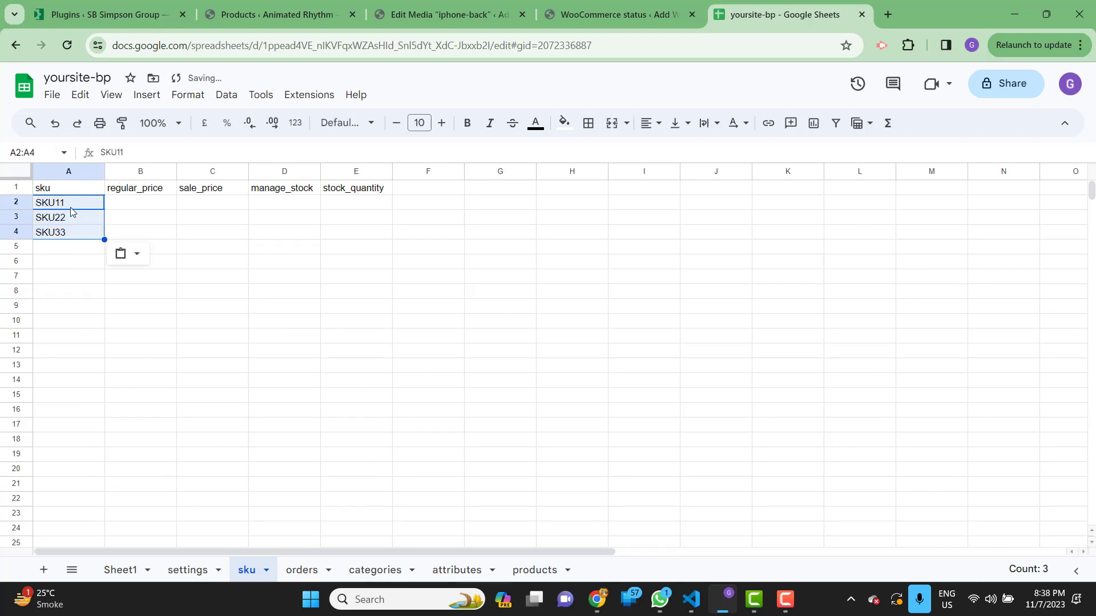
# Step: Set the regular price to 60 for all three SKUs in the sku sheet
pyautogui.click(136, 206)
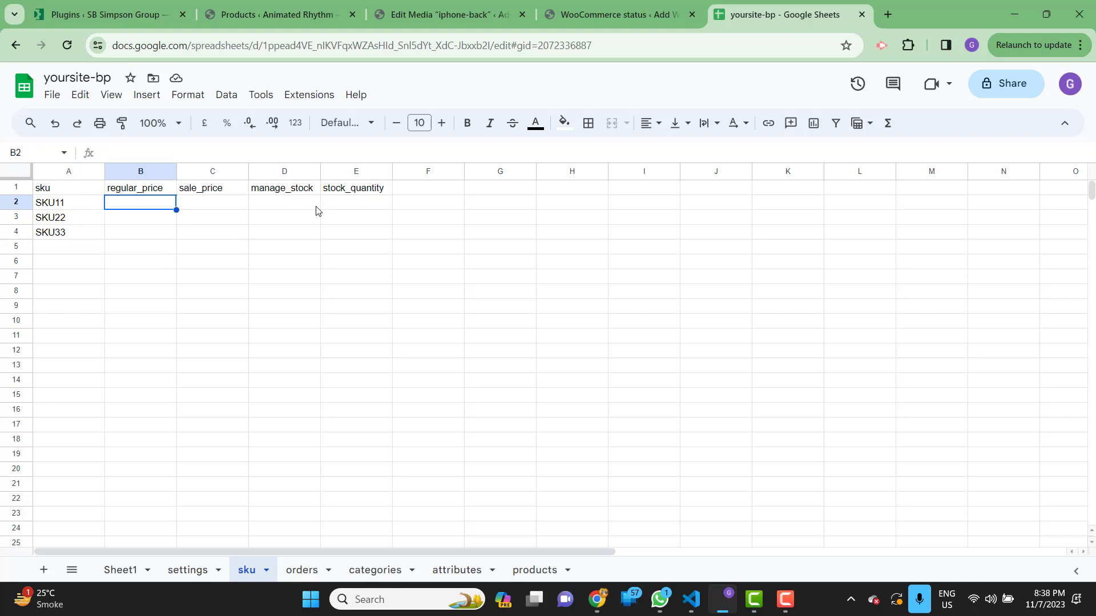
pyautogui.write('60')
pyautogui.press('Return')
pyautogui.write('60')
pyautogui.press('Return')
pyautogui.write('60')
pyautogui.press('Return')
# Step: Enter sale prices of 55, 50 and 40 for SKU11, SKU22 and SKU33
pyautogui.press('Up')
pyautogui.press('Up')
pyautogui.press('Up')
pyautogui.press('Right')
pyautogui.write('55')
pyautogui.press('Return')
pyautogui.write('50')
pyautogui.press('Return')
pyautogui.write('40')
pyautogui.press('Return')
# Step: Set manage_stock to TRUE for SKU11 and fill it down to the other two SKUs
pyautogui.press('Up')
pyautogui.press('Up')
pyautogui.press('Right')
pyautogui.press('Up')
pyautogui.write('True')
pyautogui.press('Return')
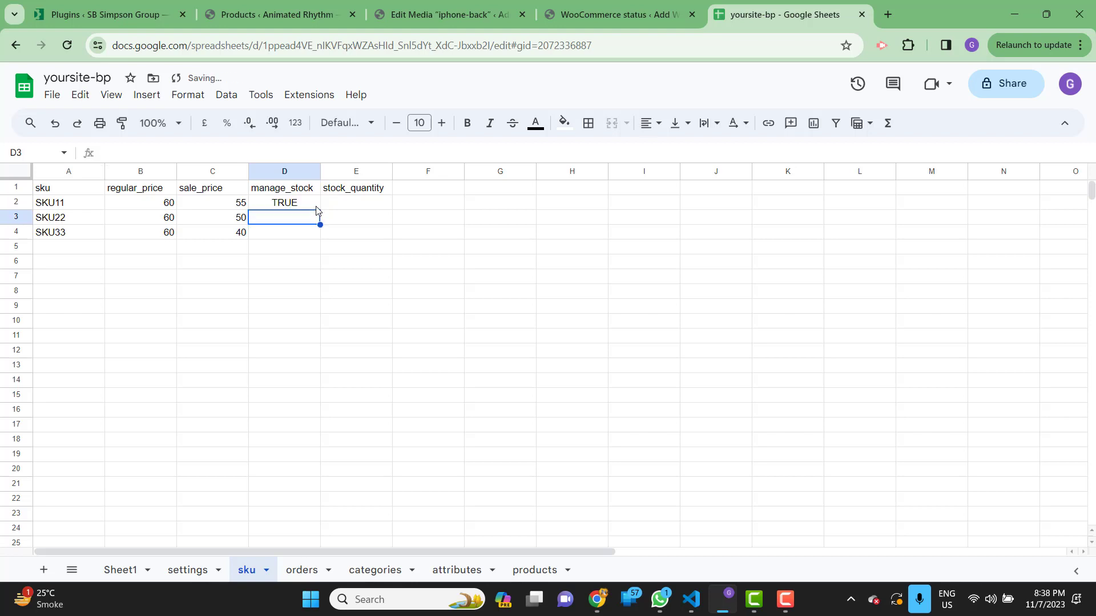
pyautogui.press('Up')
pyautogui.hotkey('shift', 'Down')
pyautogui.hotkey('shift', 'Down')
pyautogui.hotkey('ctrl', 'd')
# Step: Enter stock quantities of 60, 50 and 40 for SKU11, SKU22 and SKU33
pyautogui.press('Up')
pyautogui.press('Right')
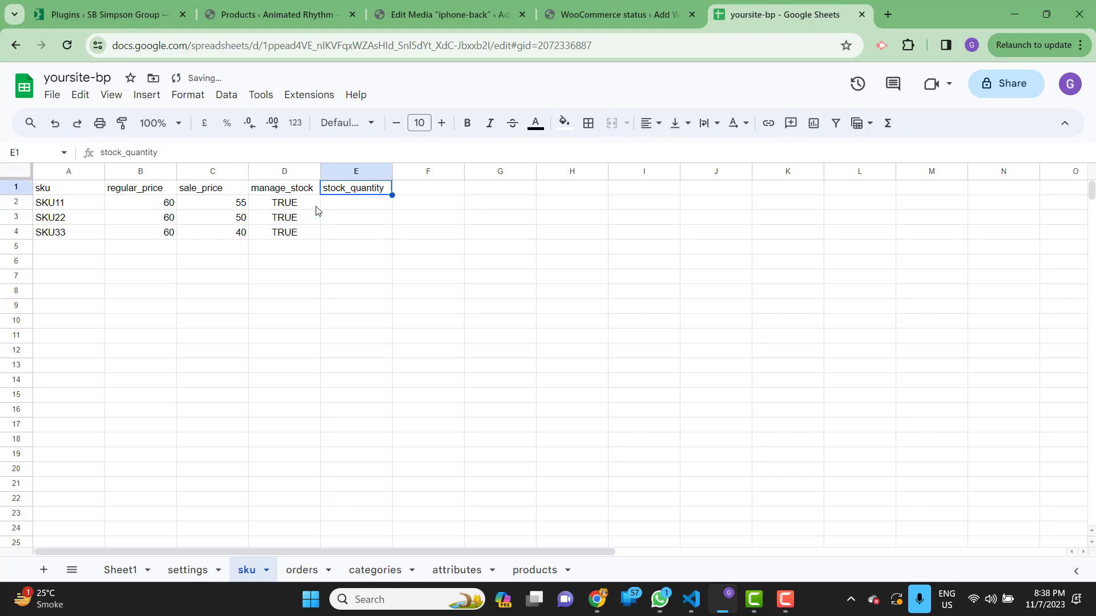
pyautogui.press('Down')
pyautogui.write('60')
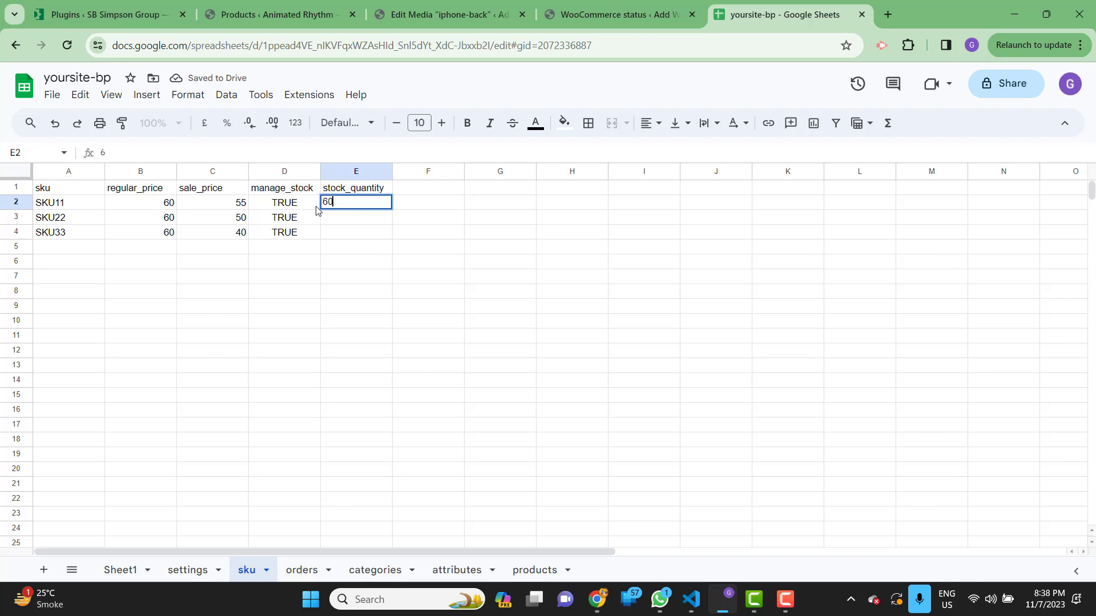
pyautogui.press('Return')
pyautogui.write('50')
pyautogui.press('Return')
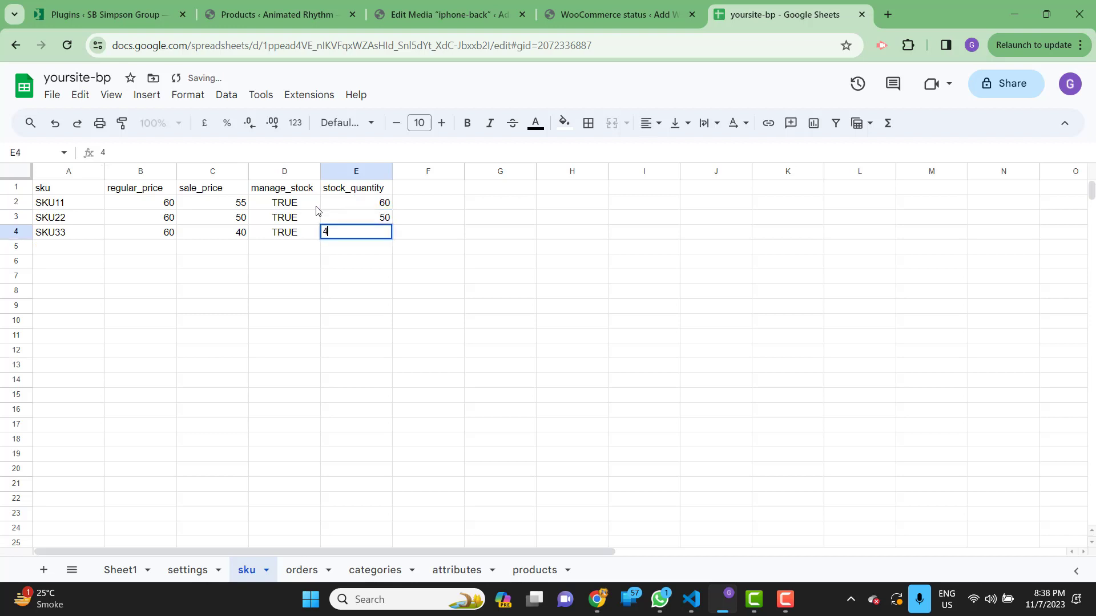
pyautogui.write('40')
pyautogui.press('Return')
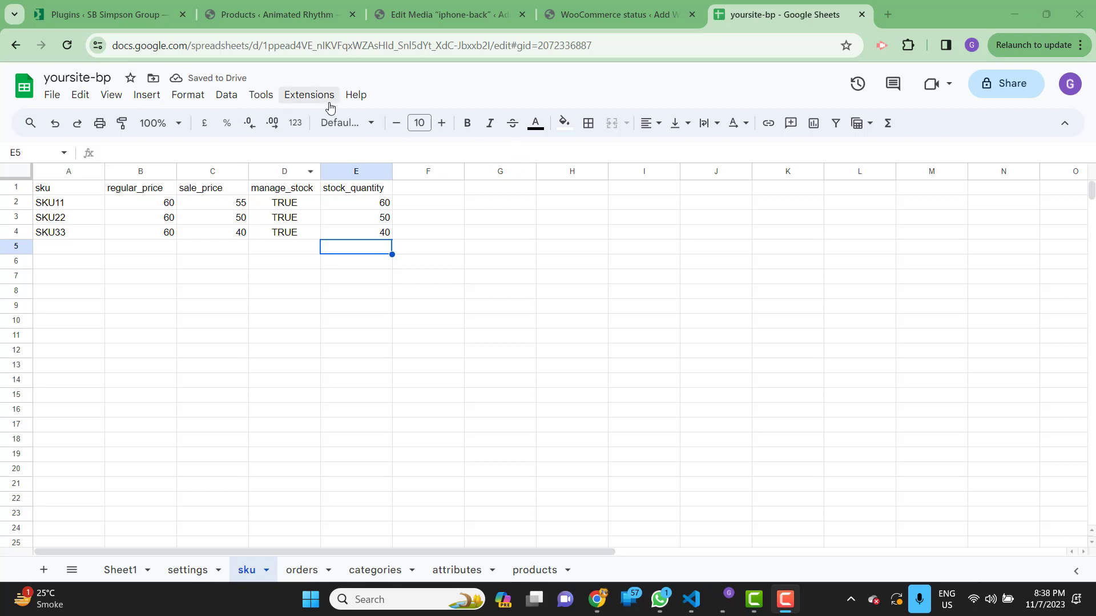
# Step: Run the add-on's Update by SKU operation to send the sku sheet's values to the store and review its log
pyautogui.click(329, 103)
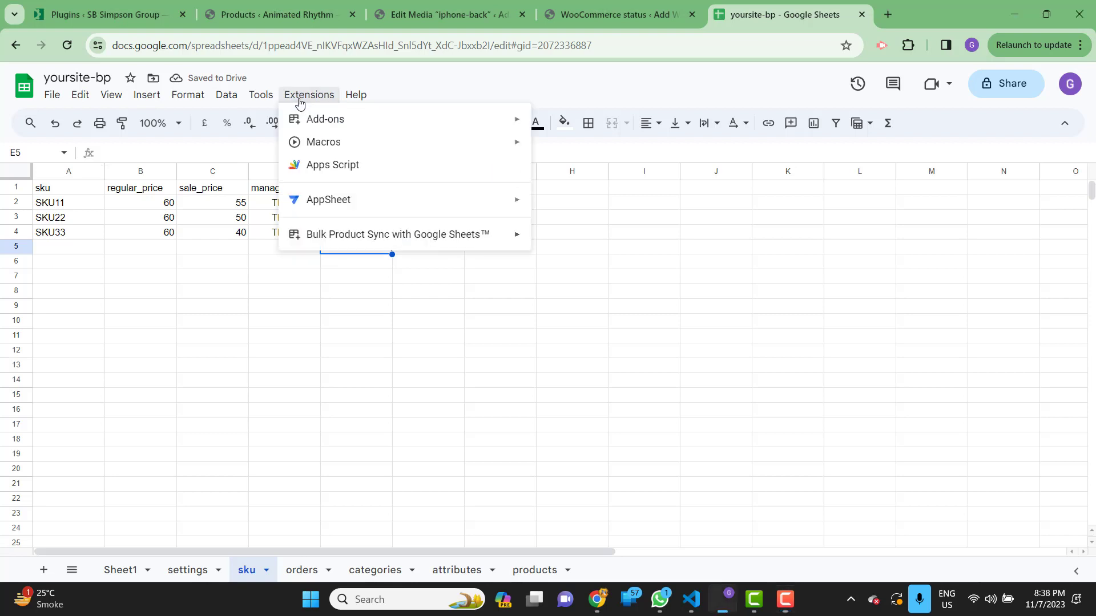
pyautogui.moveTo(384, 248)
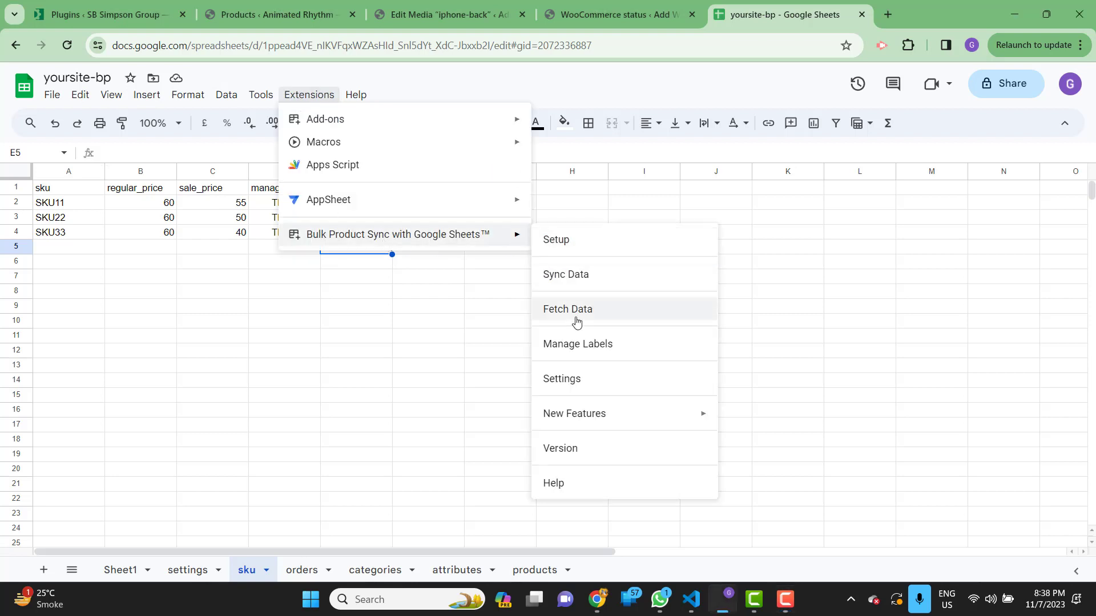
pyautogui.moveTo(574, 413)
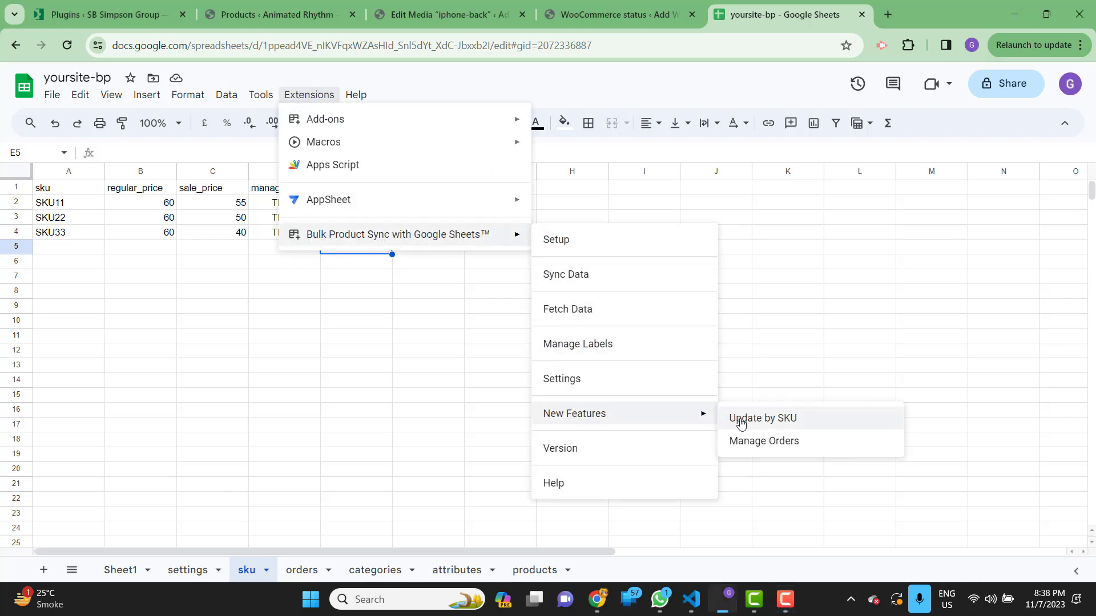
pyautogui.click(774, 428)
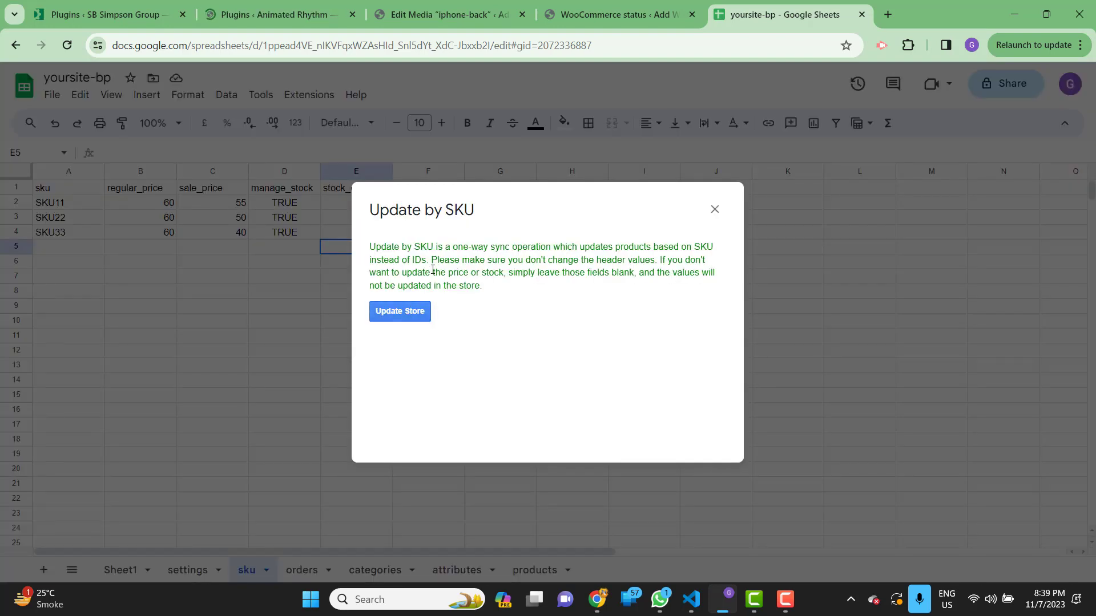
pyautogui.click(395, 313)
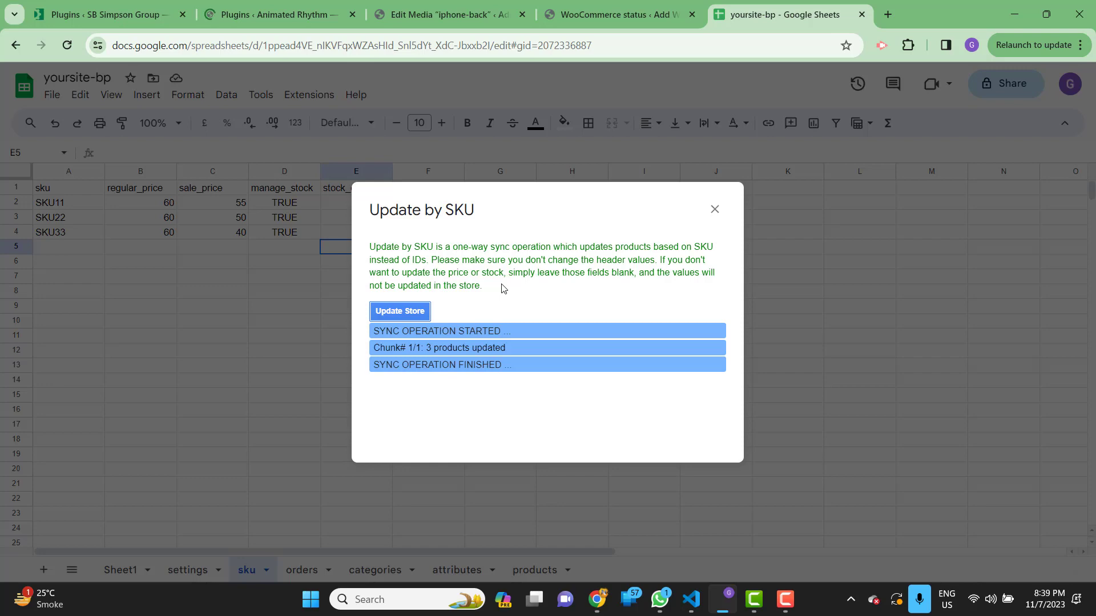
pyautogui.moveTo(374, 348); pyautogui.dragTo(501, 348)
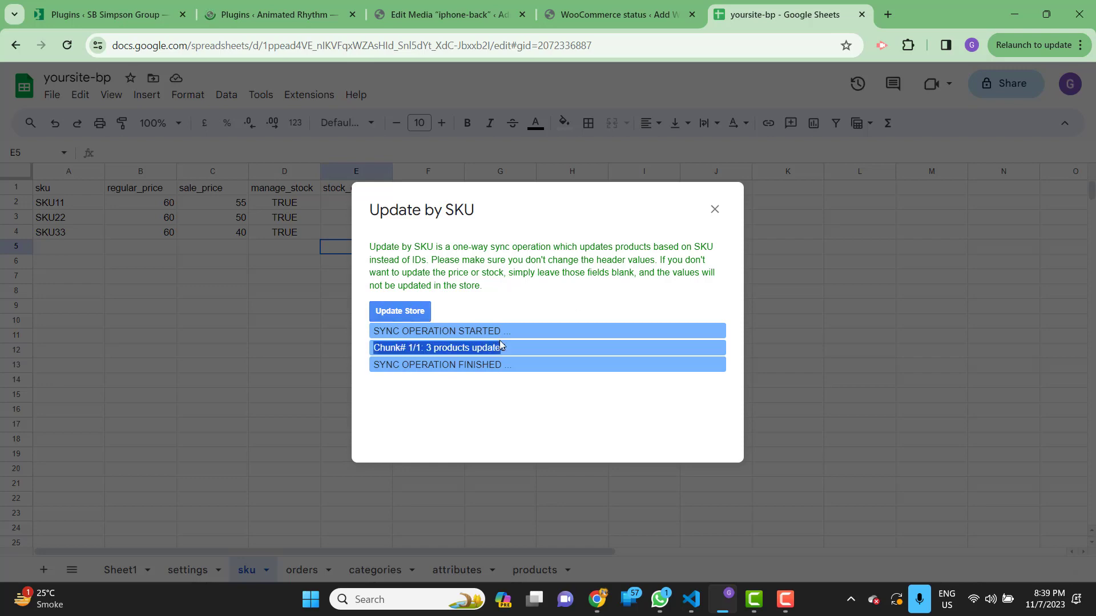
# Step: Check the stock and prices of SKU11, SKU22 and SKU33 in the store's product list and return to the spreadsheet
pyautogui.click(288, 19)
pyautogui.click(68, 327)
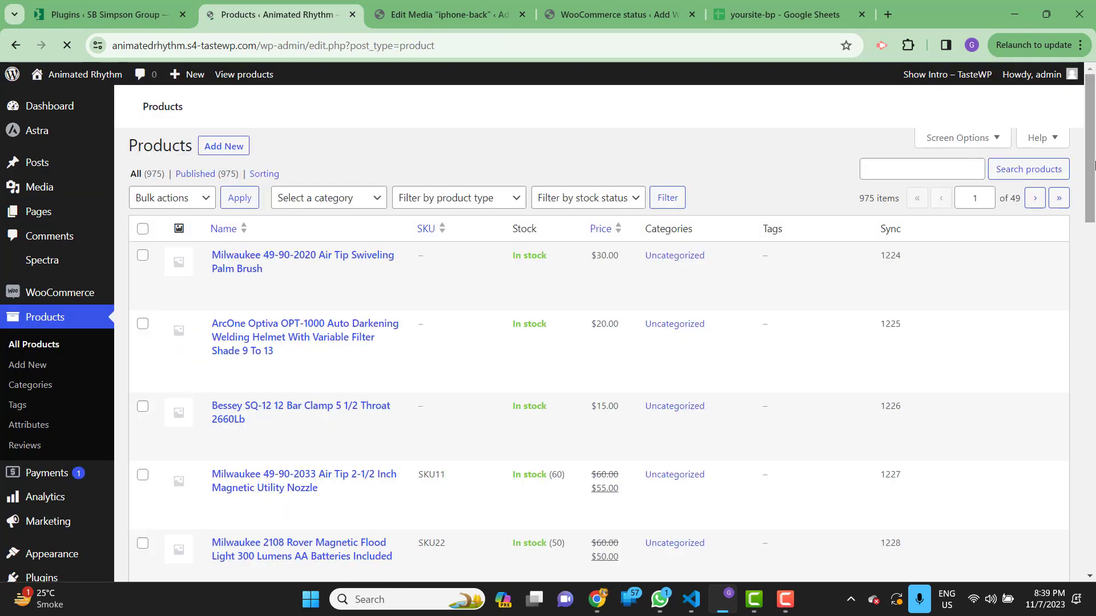
pyautogui.moveTo(1095, 162); pyautogui.dragTo(1094, 213)
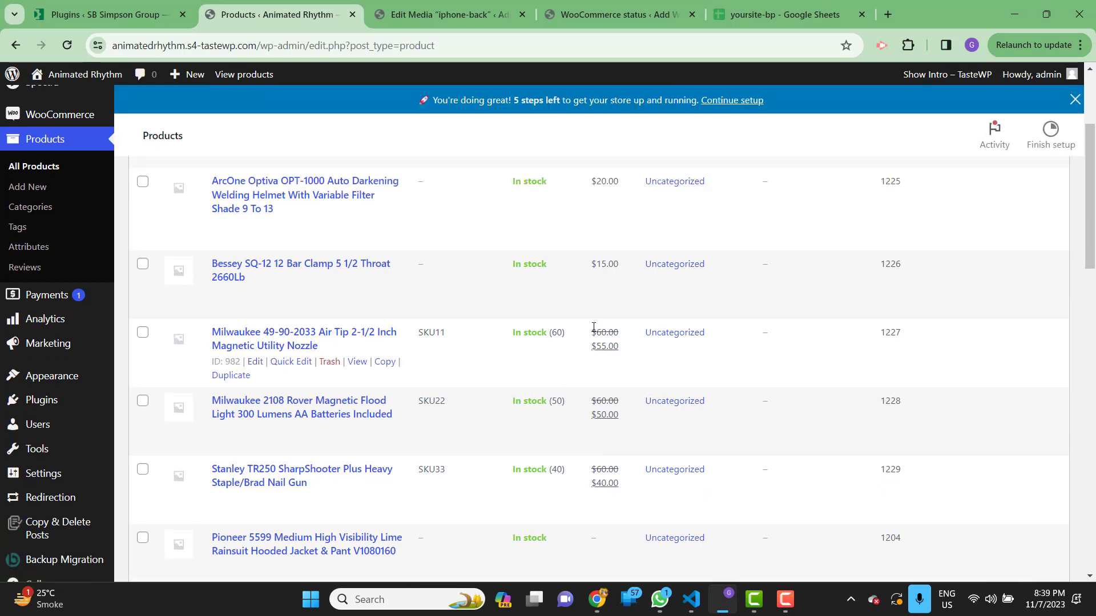
pyautogui.click(807, 22)
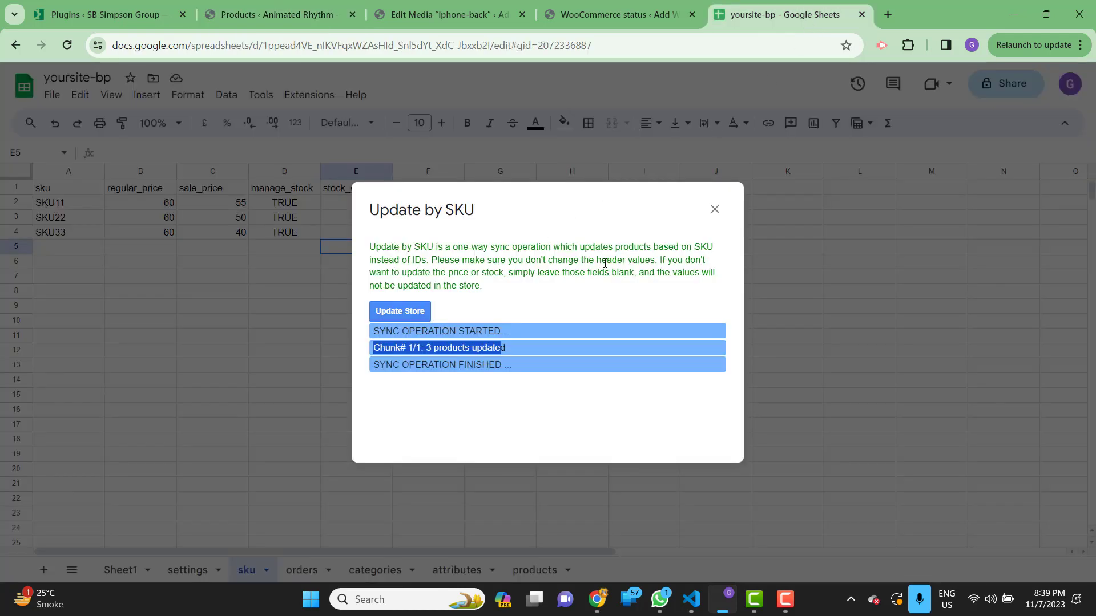